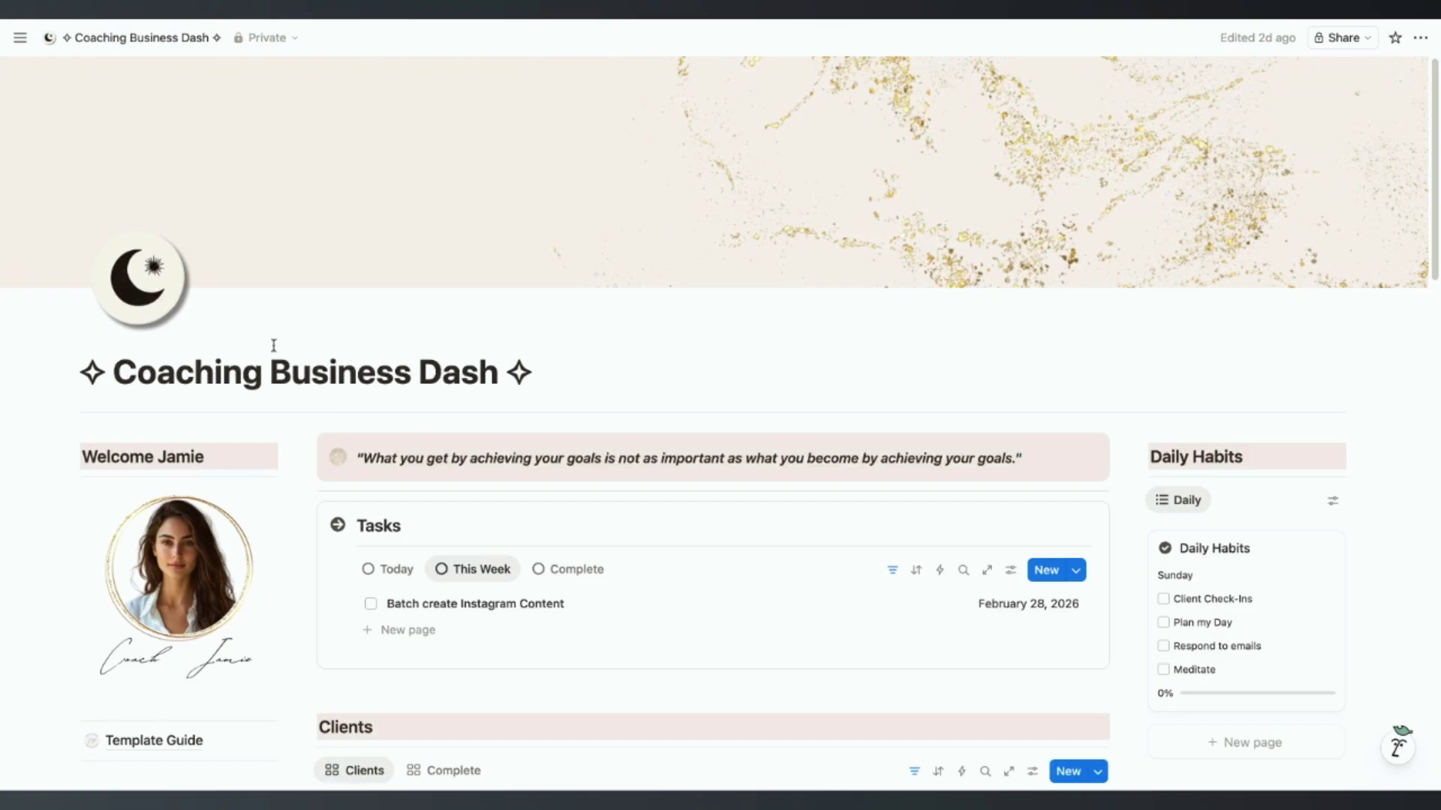
Step: Look through the coaching business dashboard, covering tasks, clients, daily habits, goals, the monthly overview and the hub links
scroll(274, 346, "down", 3)
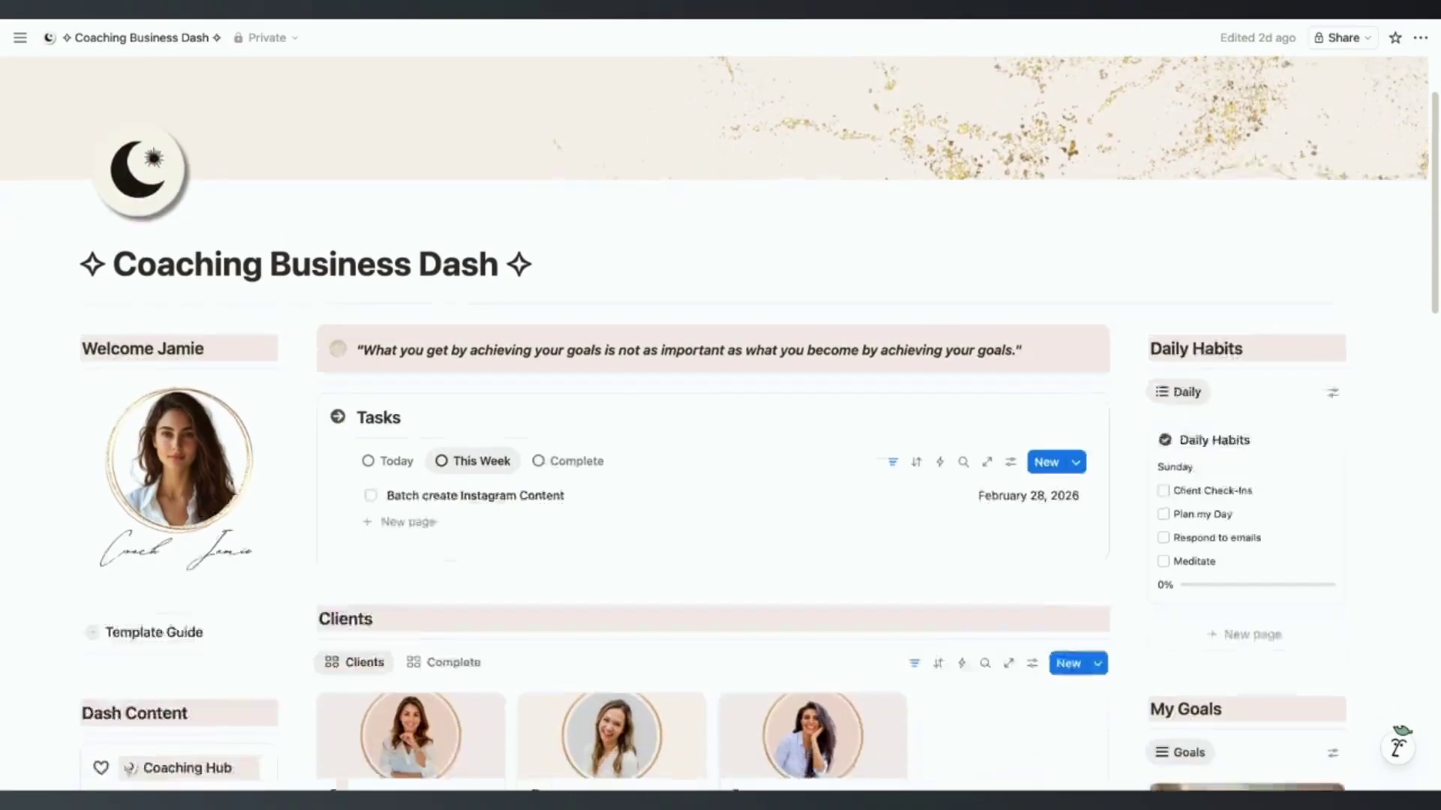
scroll(271, 311, "down", 2)
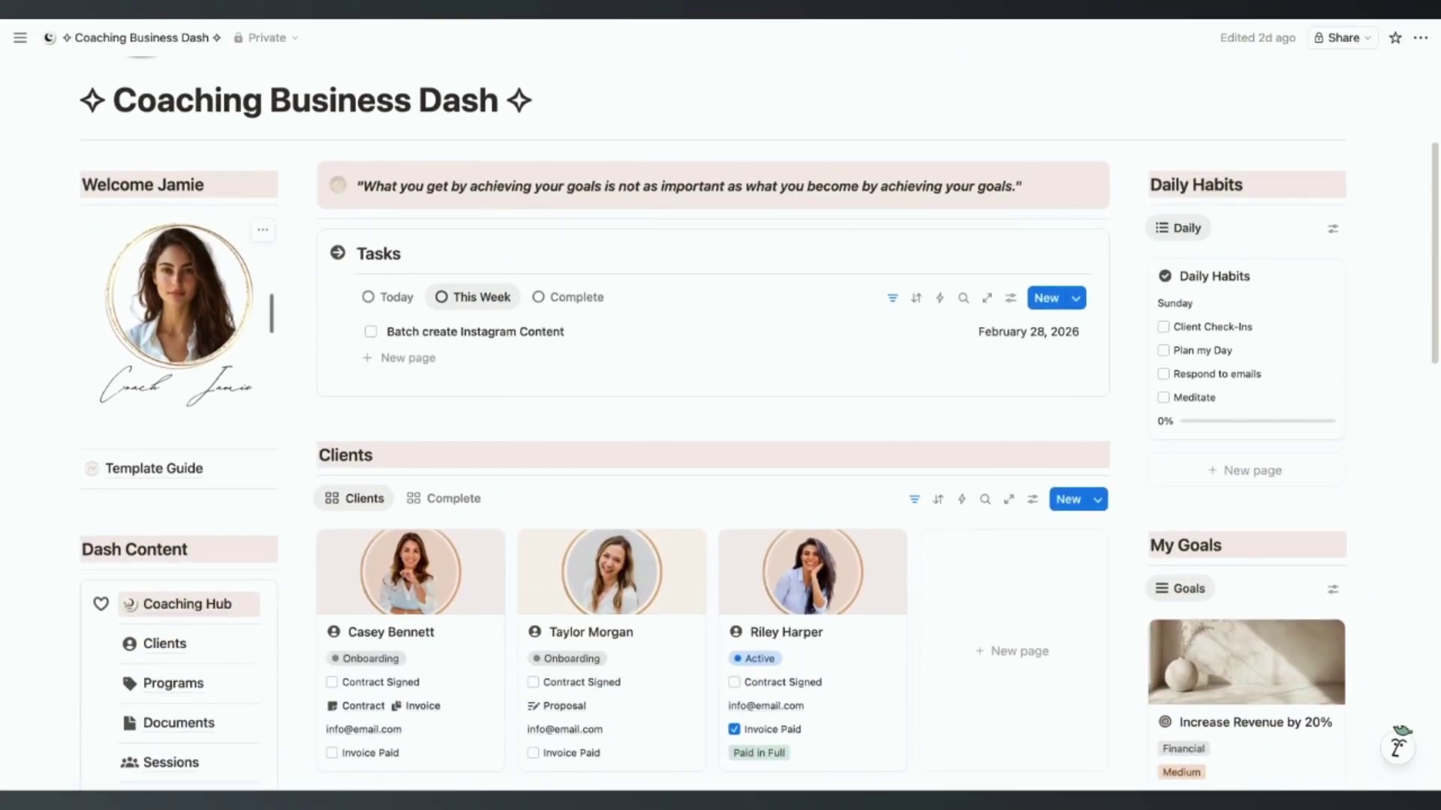
scroll(271, 312, "down", 3)
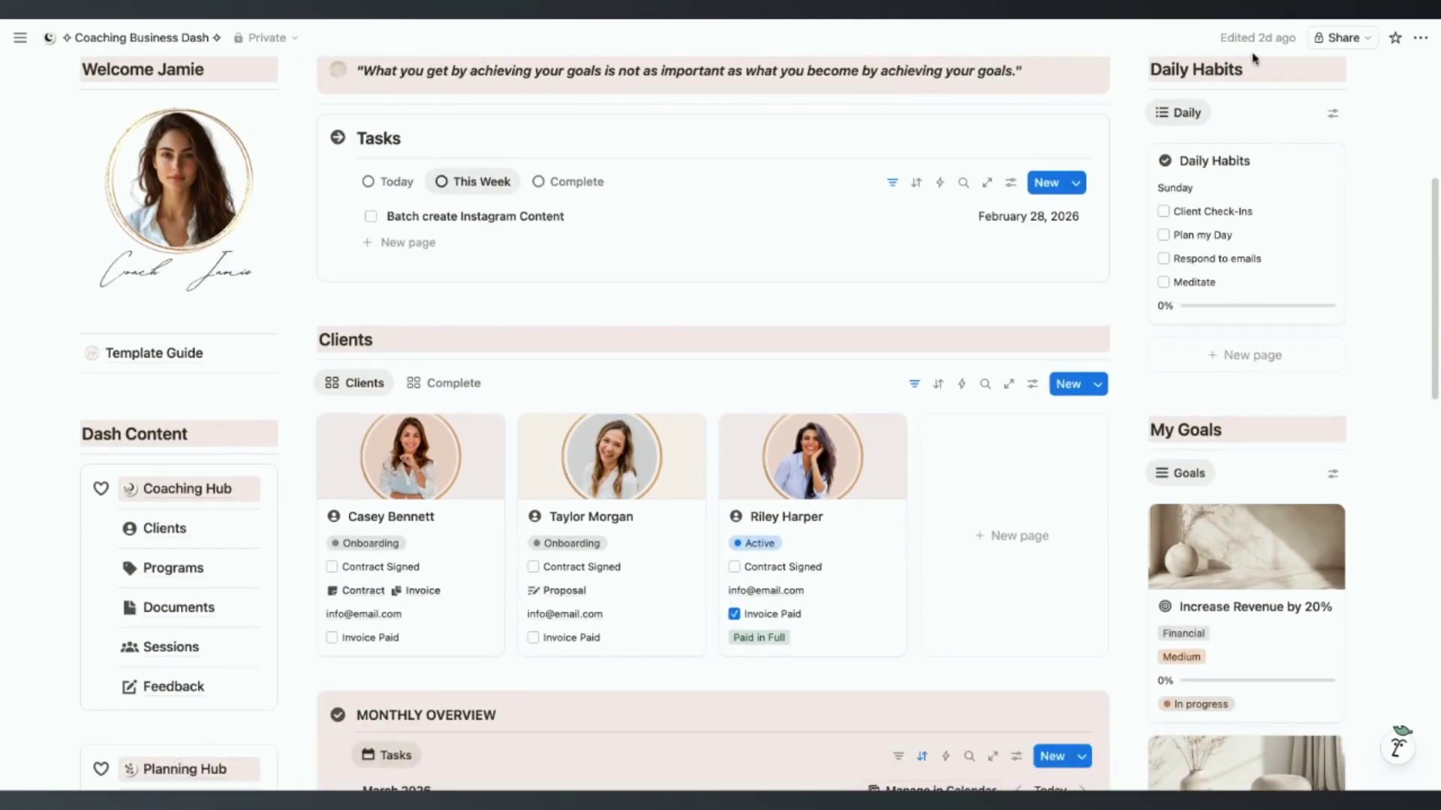
scroll(1233, 478, "down", 4)
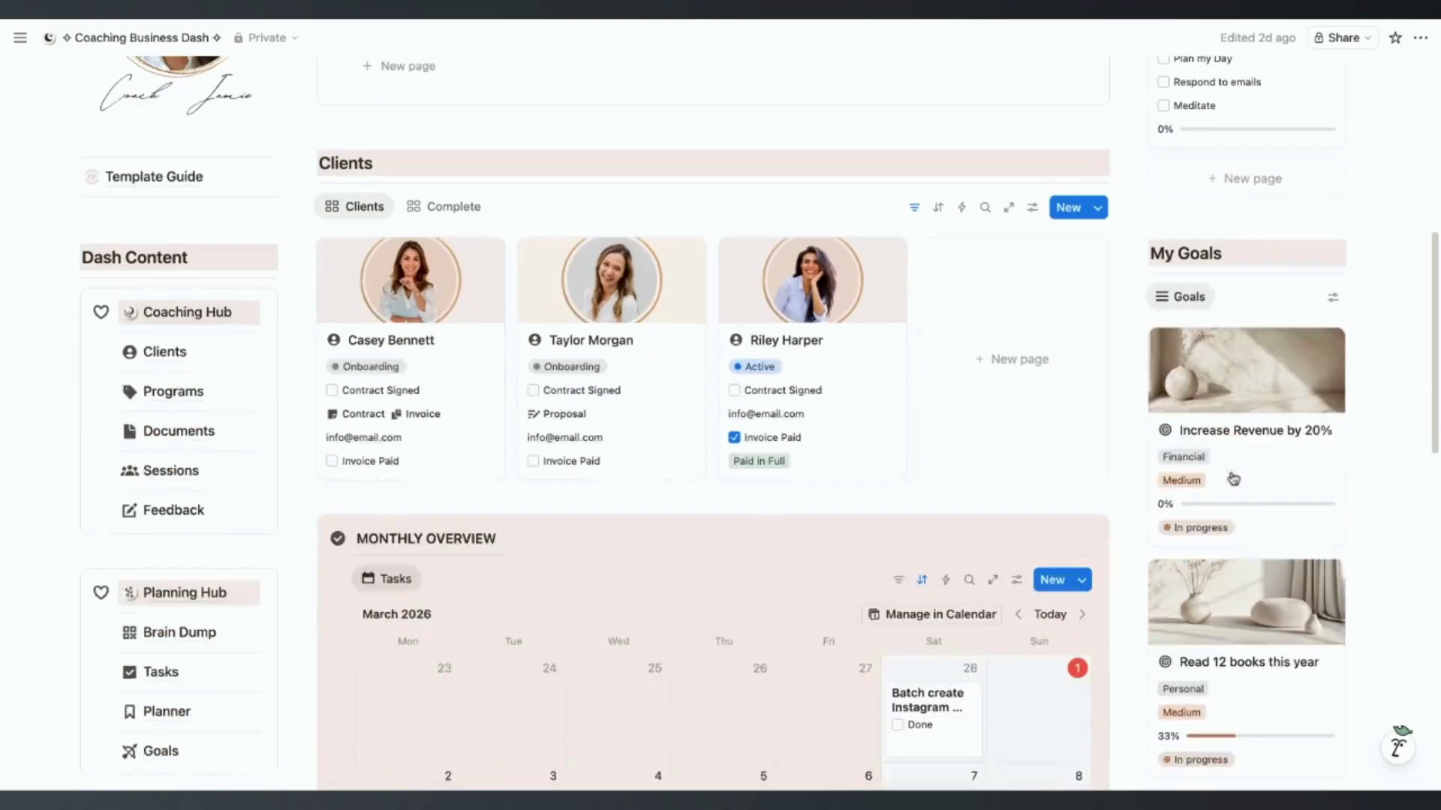
scroll(488, 499, "down", 4)
scroll(488, 494, "down", 3)
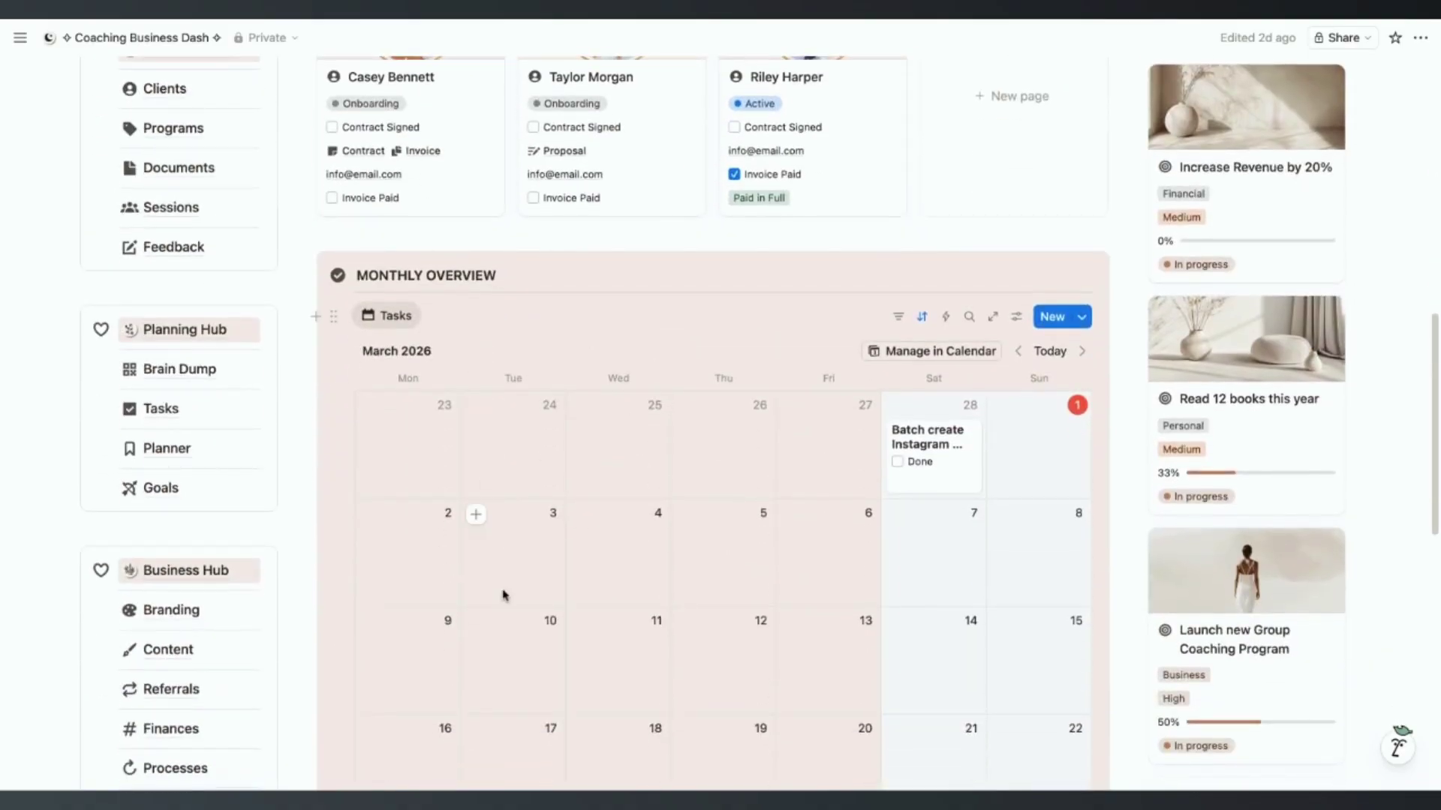
scroll(159, 316, "up", 7)
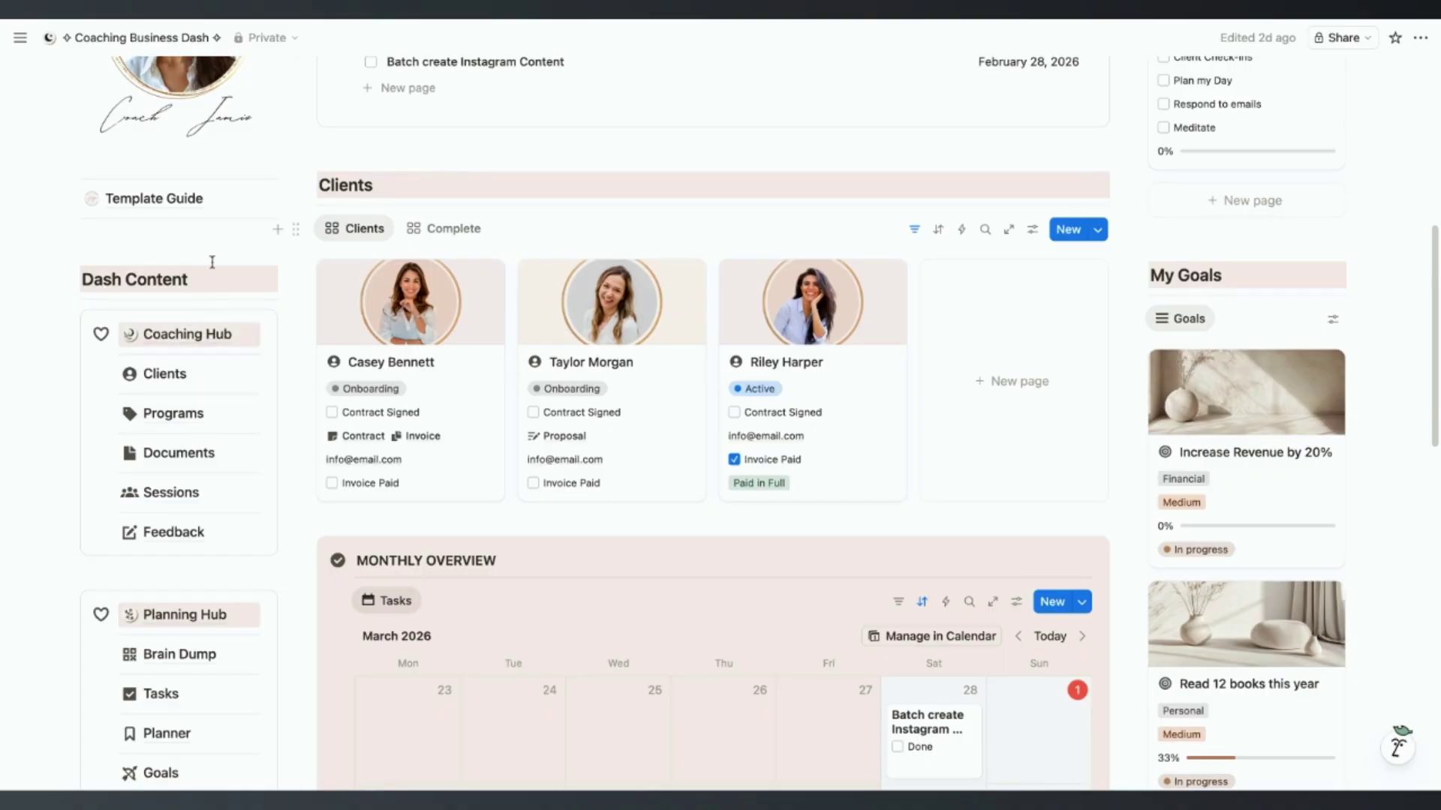
scroll(219, 315, "down", 17)
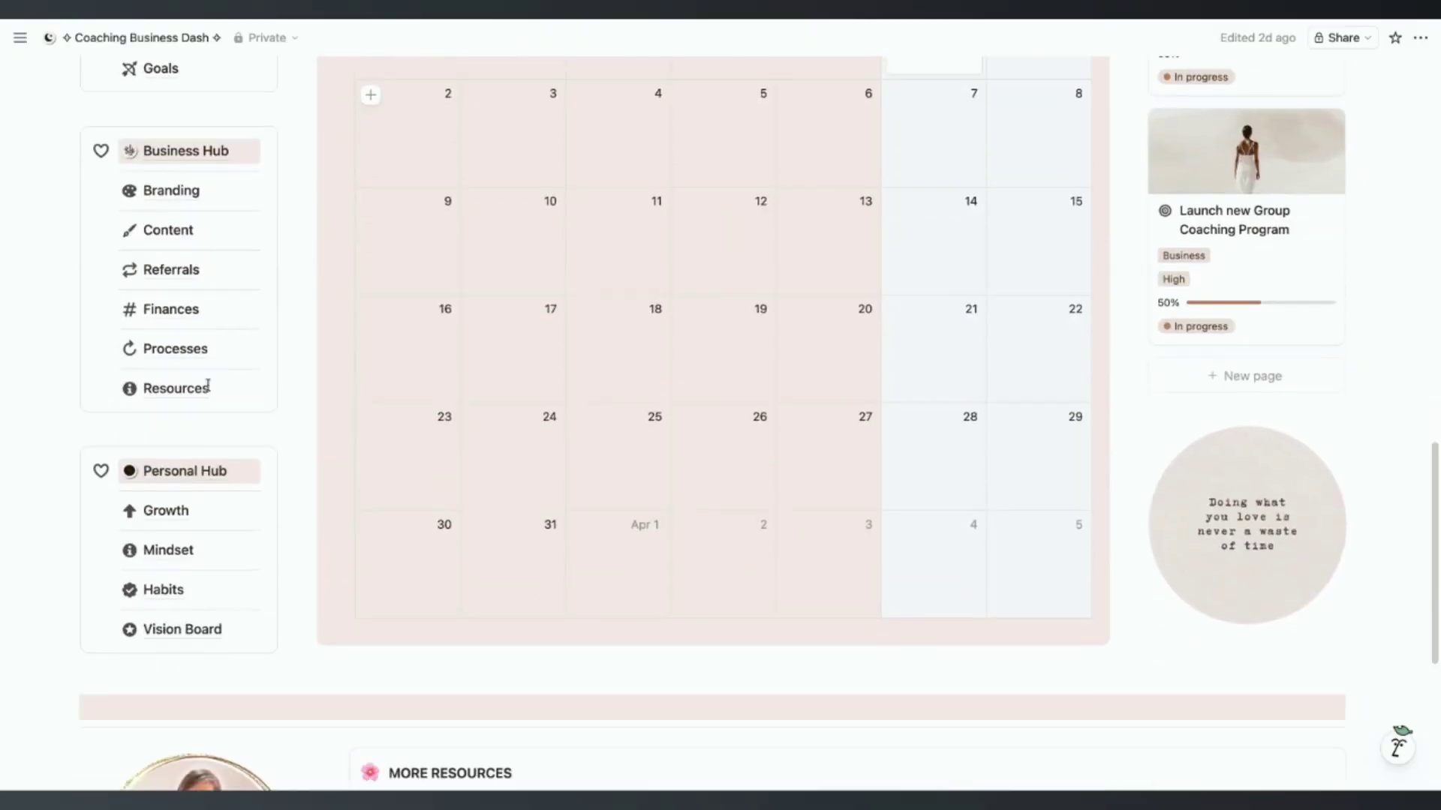
scroll(207, 386, "up", 17)
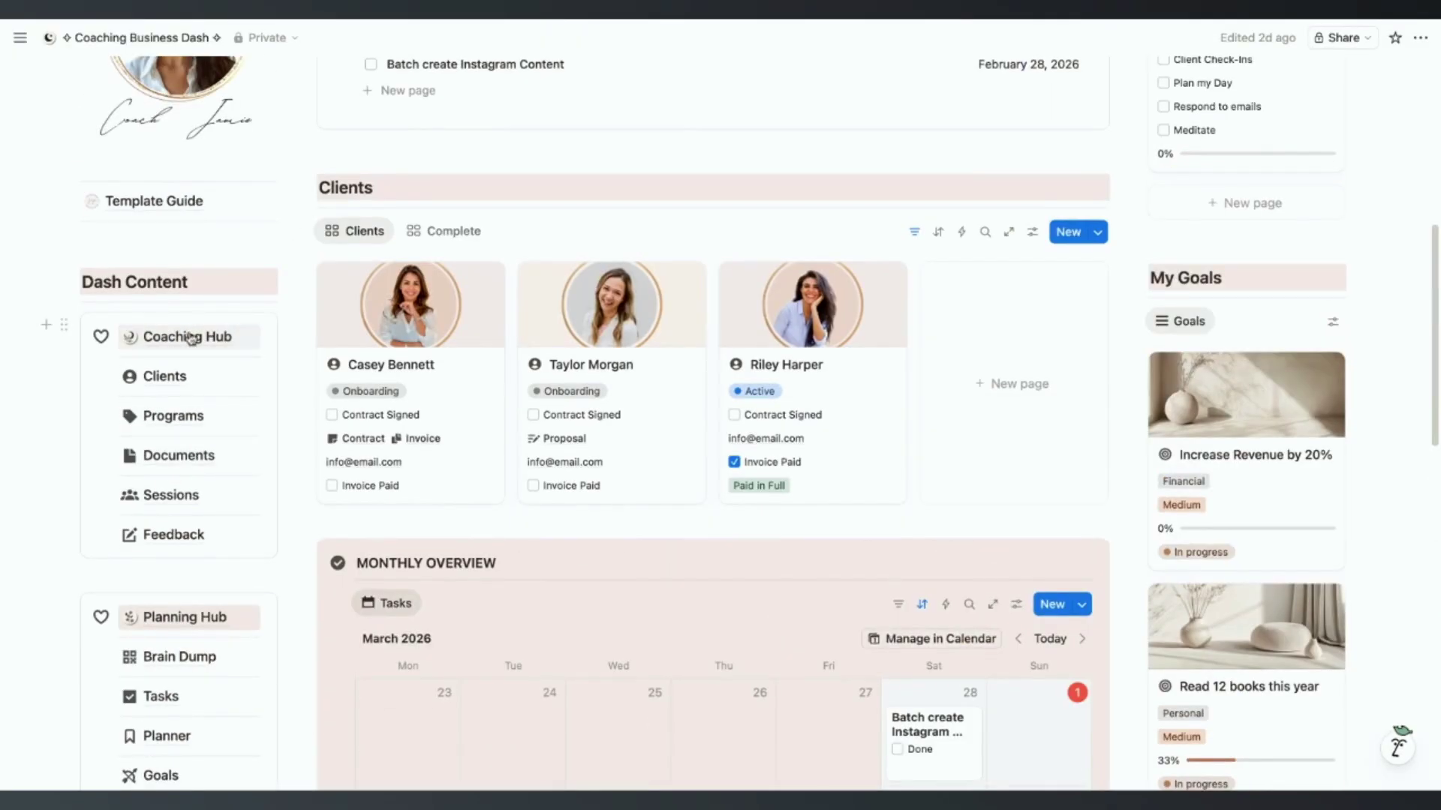
scroll(182, 600, "down", 6)
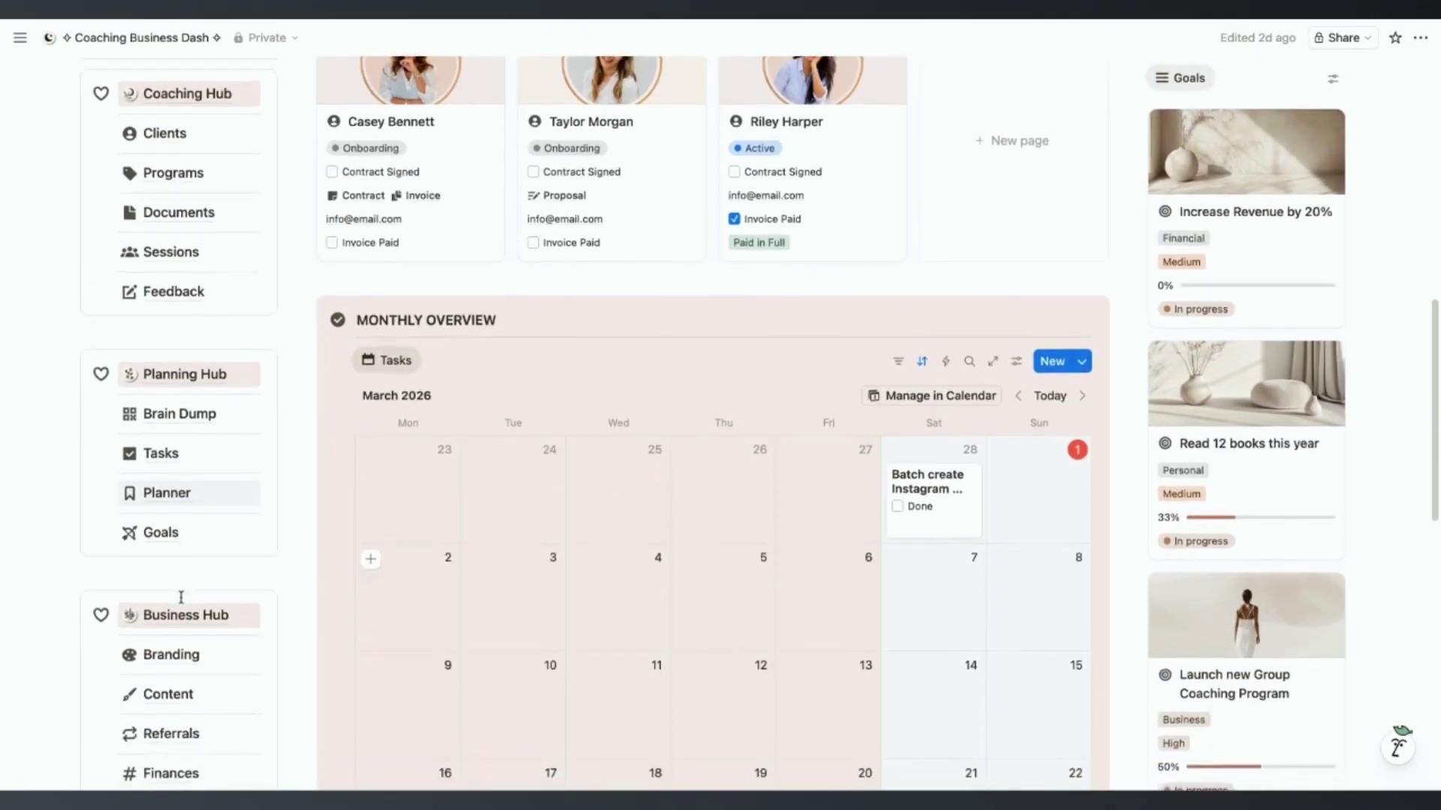
scroll(181, 597, "down", 8)
scroll(157, 477, "down", 4)
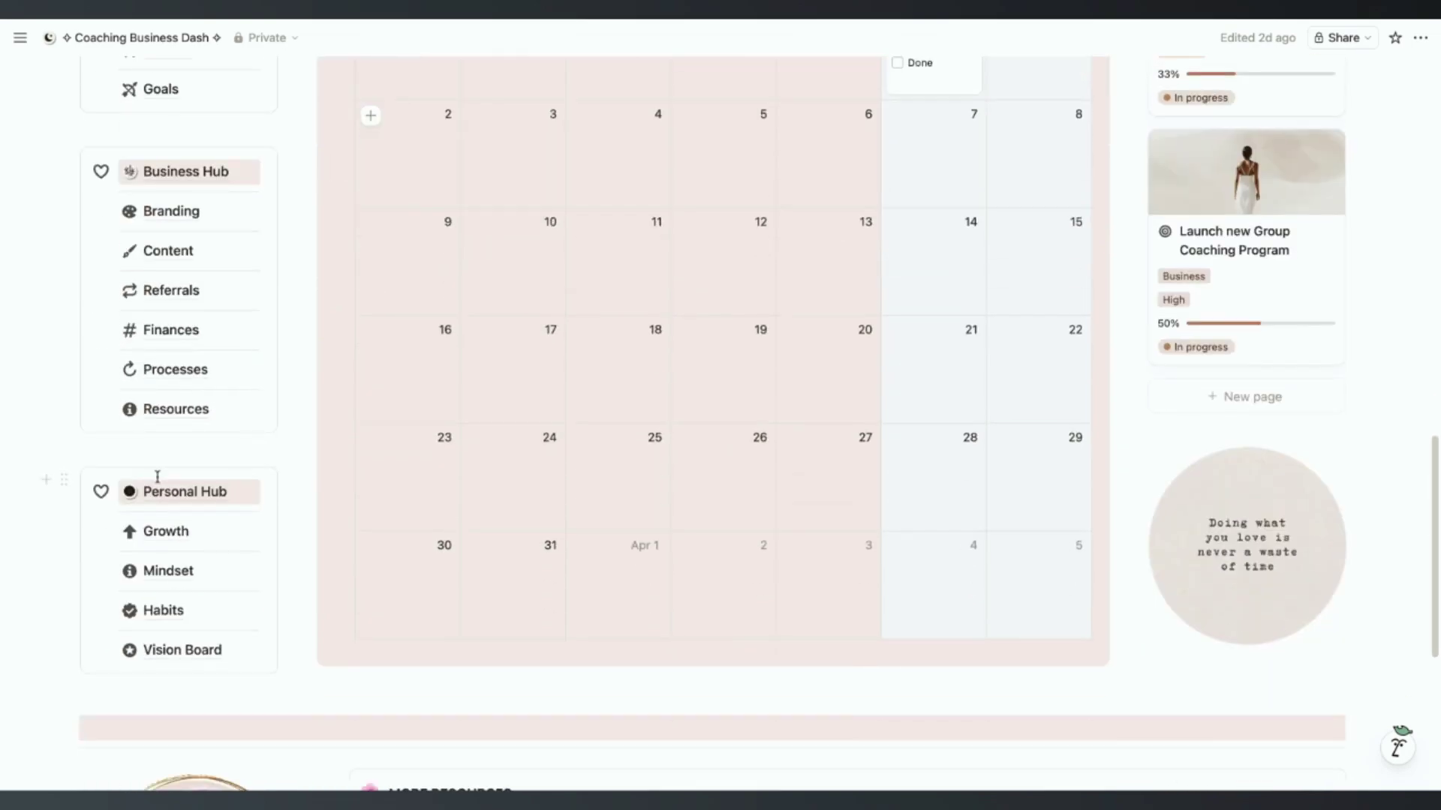
scroll(157, 420, "up", 10)
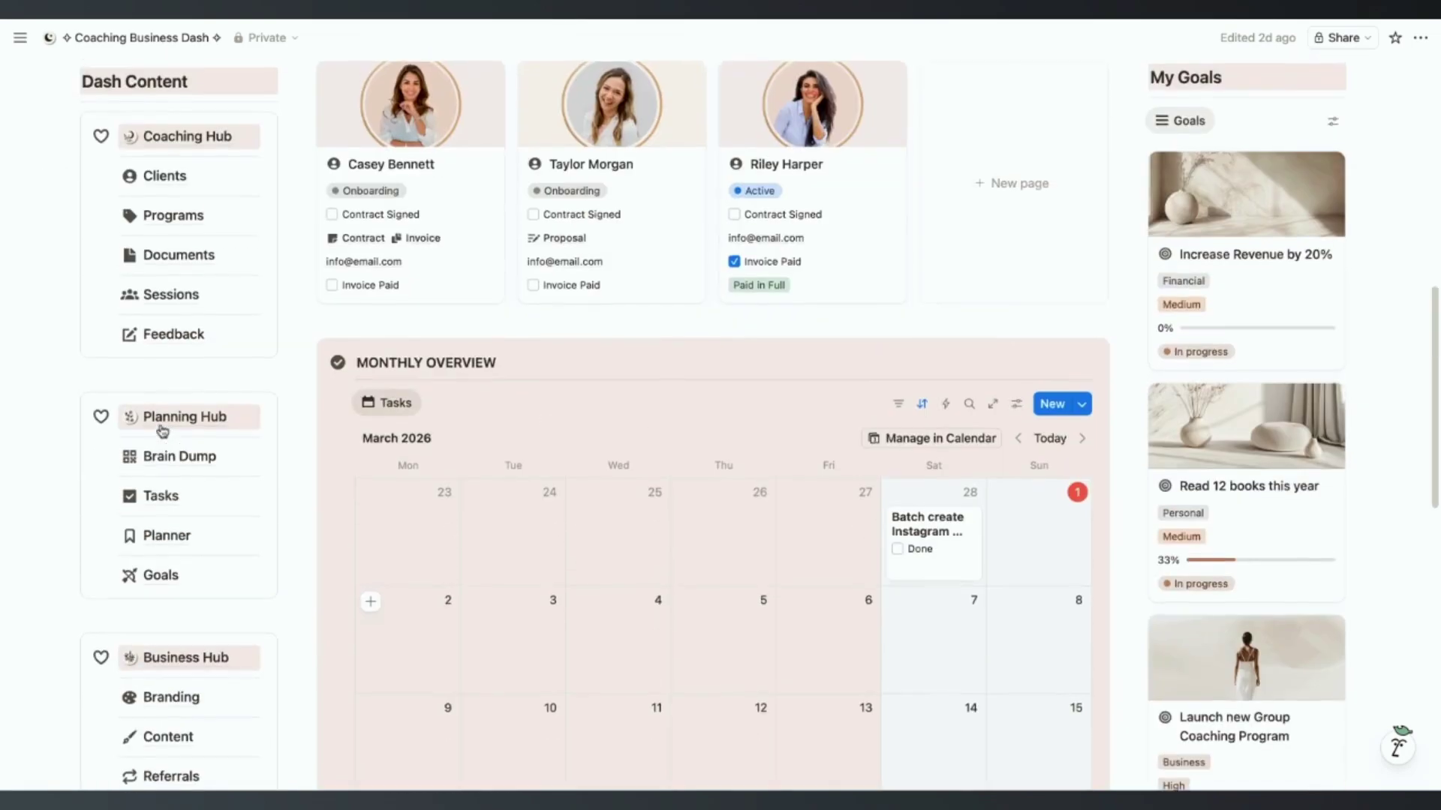
Step: Open the Coaching Hub page and review its active clients, programs, documents, upcoming sessions and feedback status sections
scroll(162, 430, "up", 2)
left_click(183, 268)
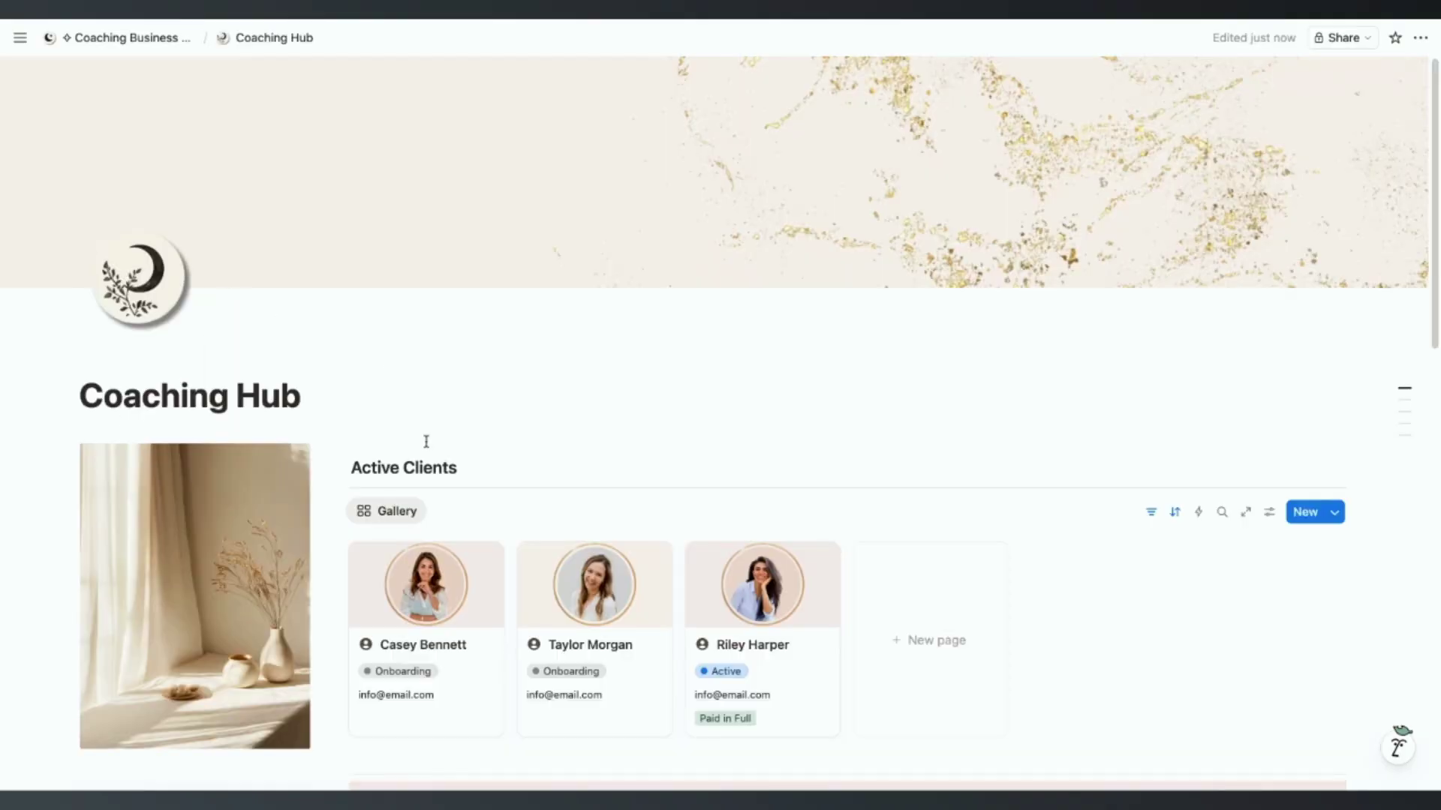
scroll(429, 447, "down", 1)
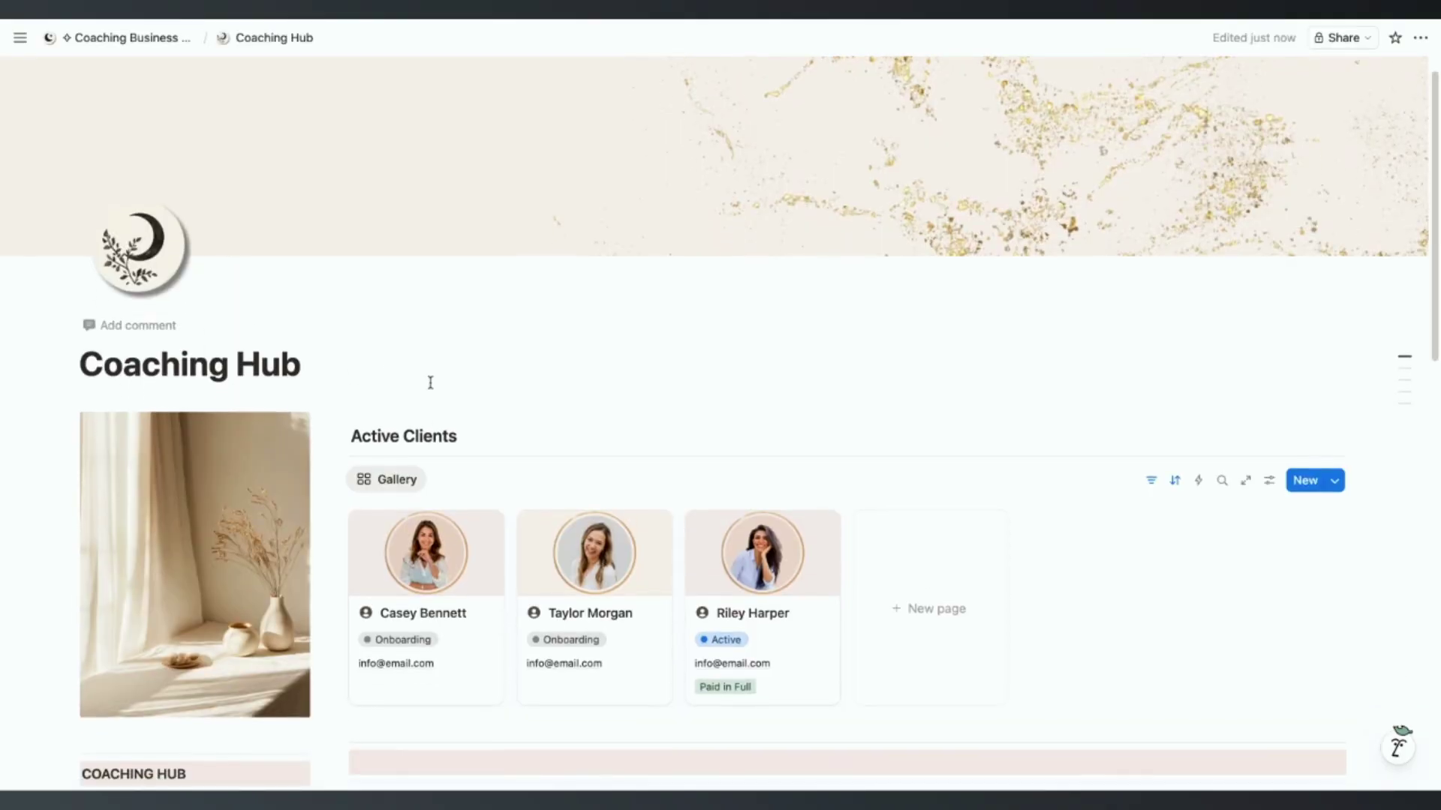
scroll(430, 383, "down", 3)
scroll(397, 220, "down", 3)
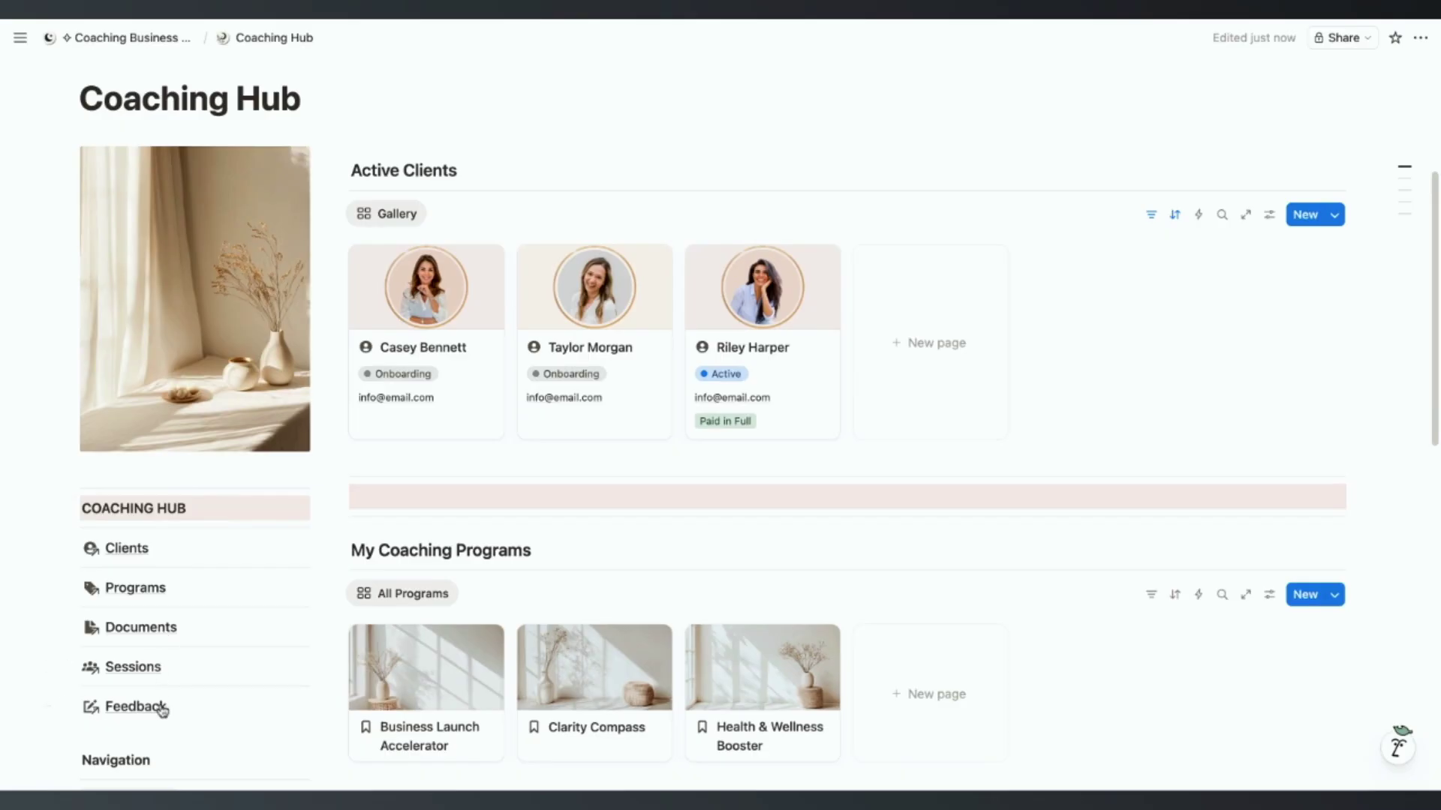
scroll(450, 487, "down", 3)
scroll(503, 195, "up", 1)
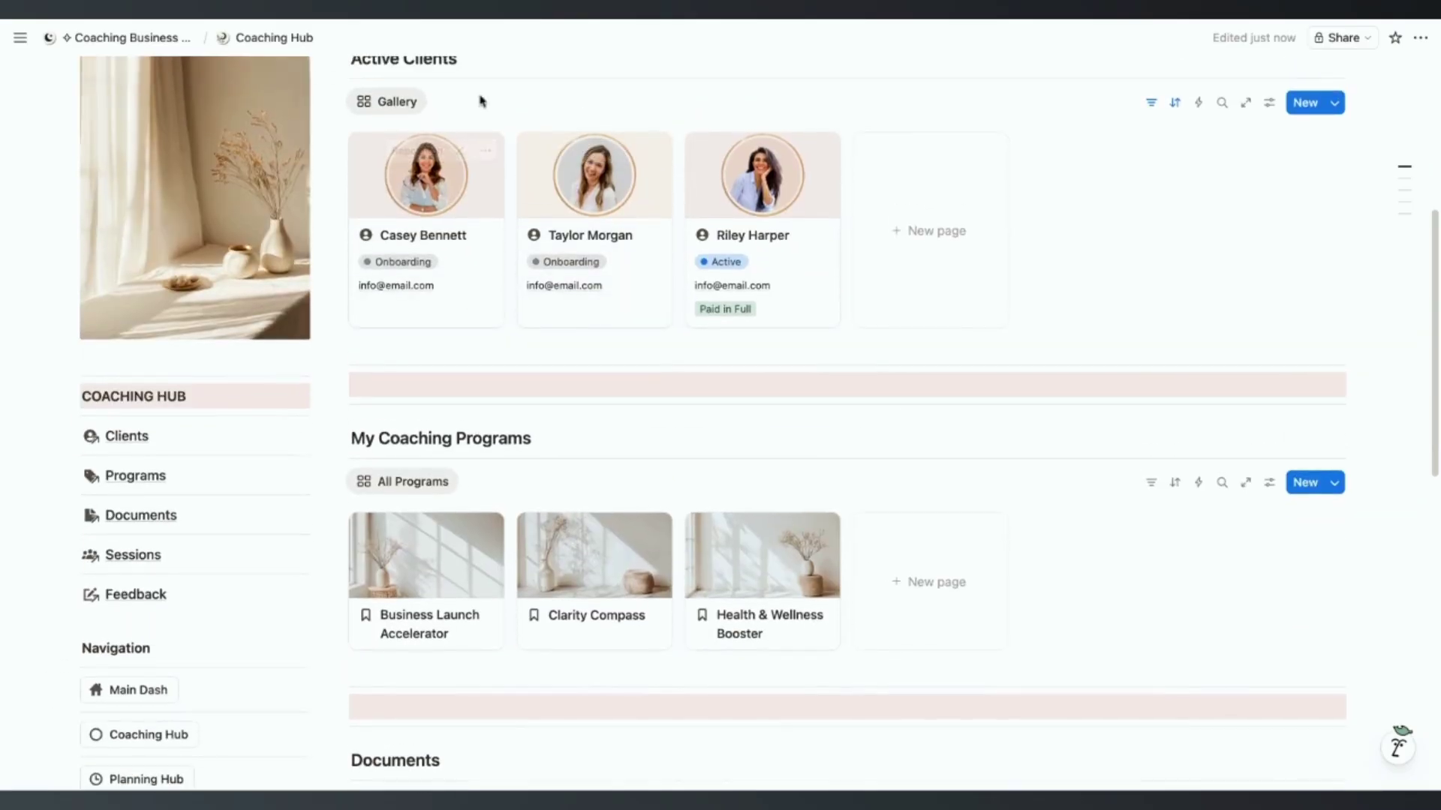
scroll(481, 101, "up", 2)
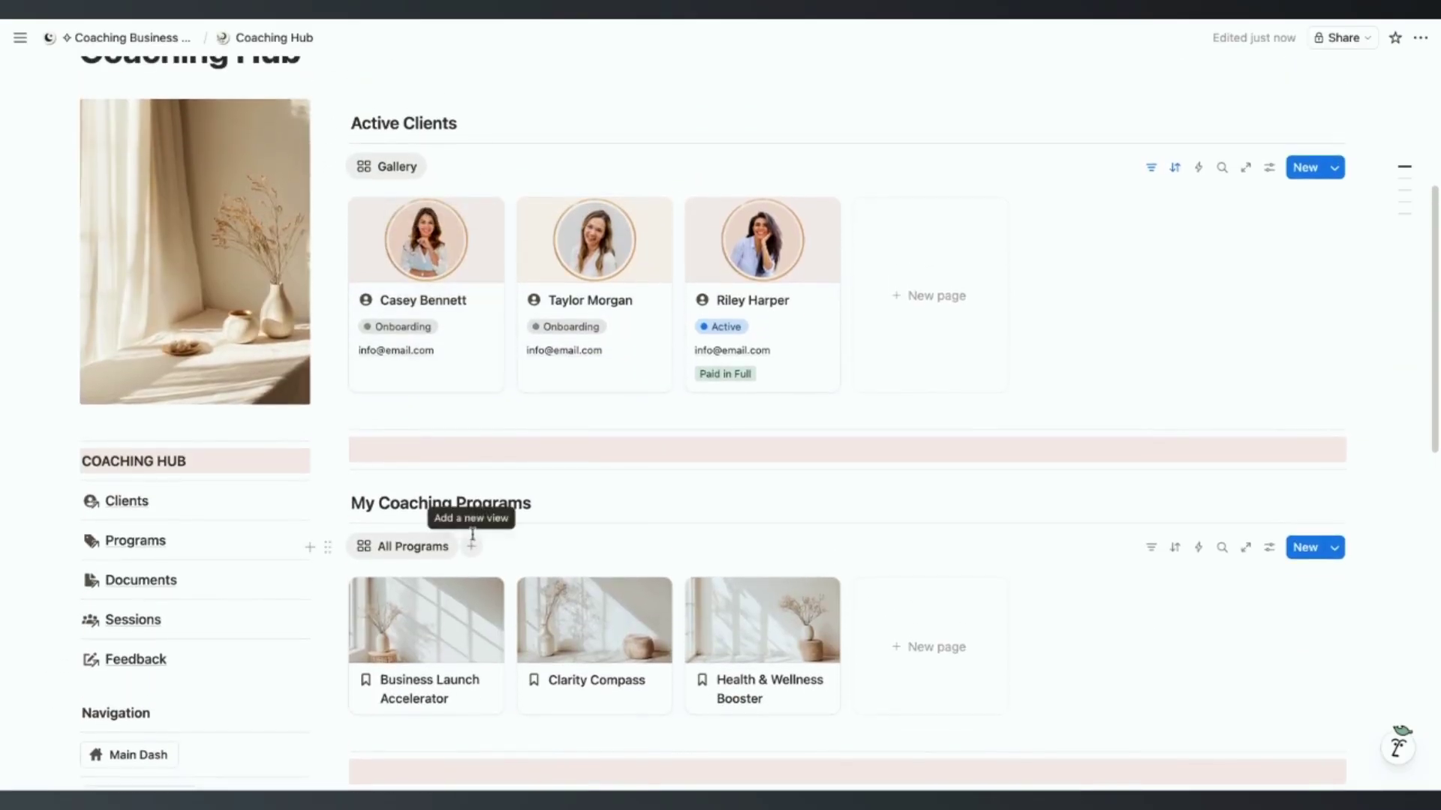
scroll(375, 495, "down", 5)
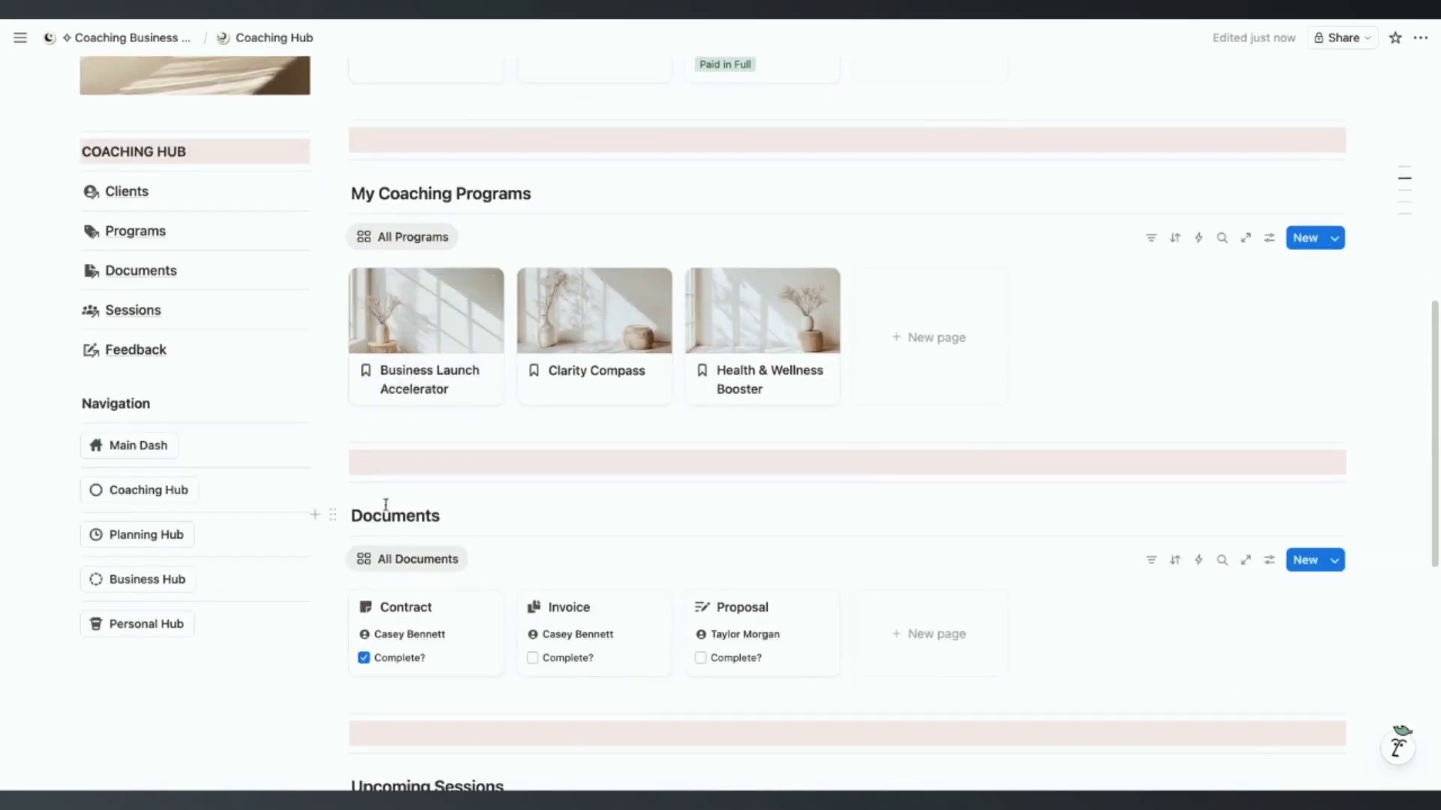
scroll(386, 504, "down", 6)
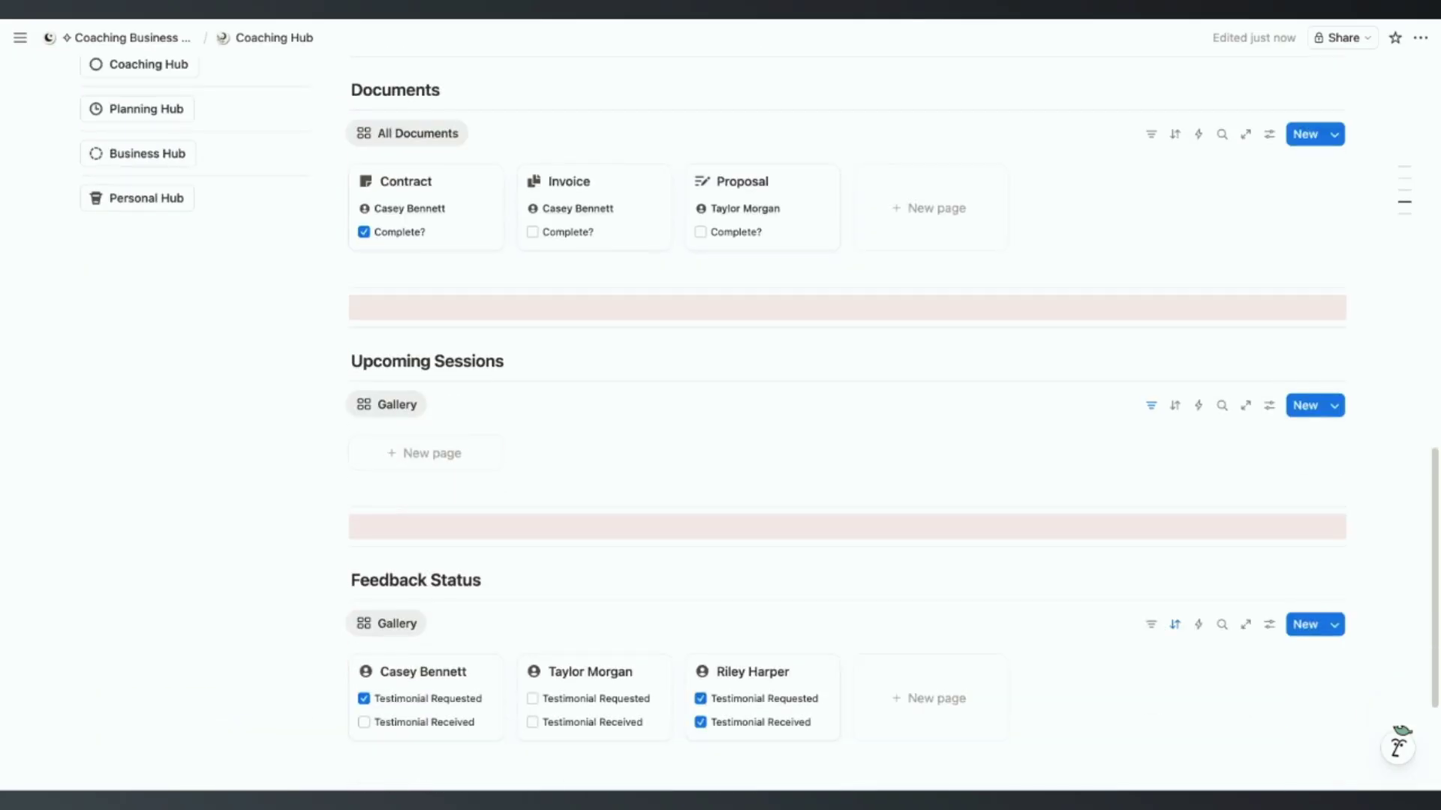
scroll(325, 476, "up", 7)
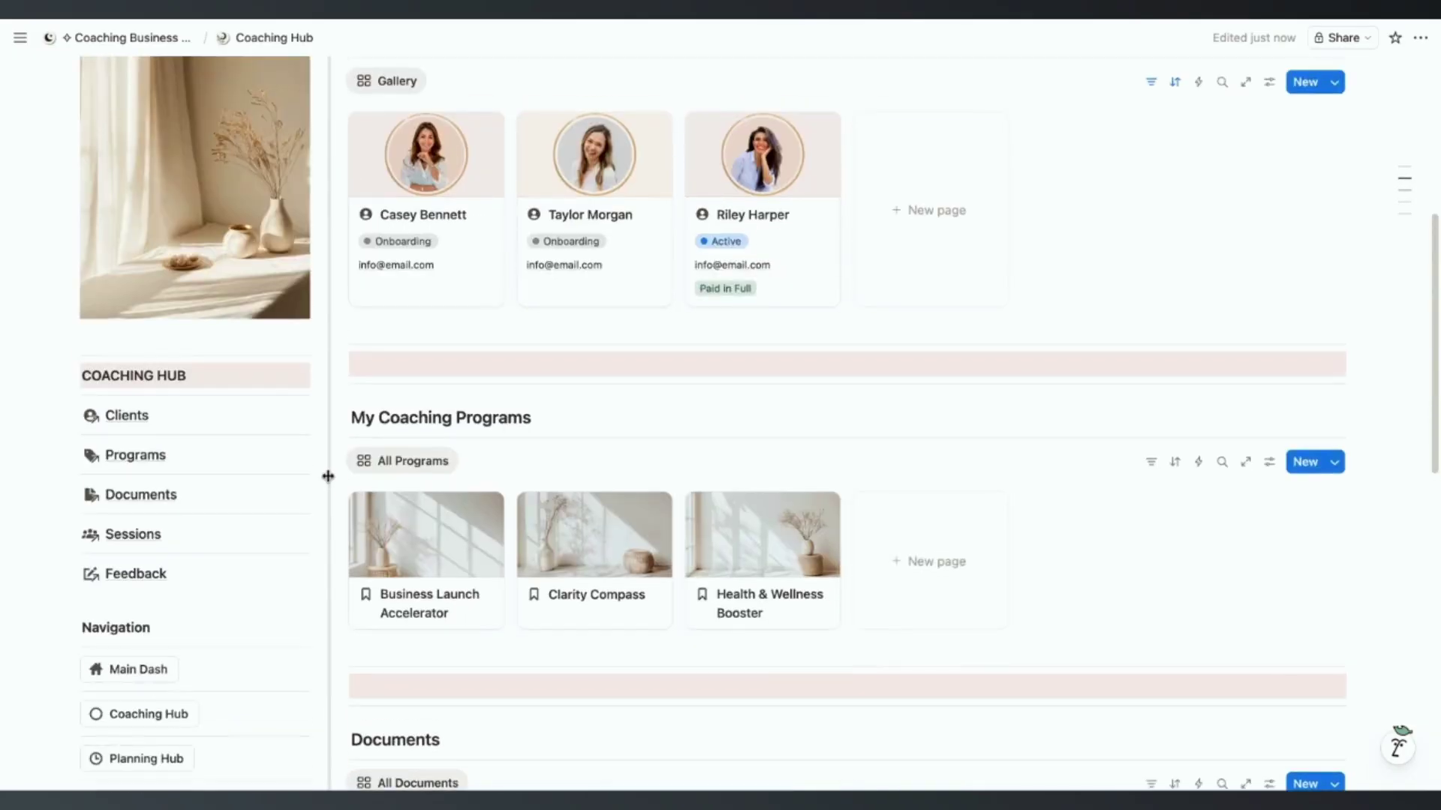
Step: Open the Clients page from the Coaching Hub links and review the current clients, client related tasks and lead tracker
mouse_move(120, 275)
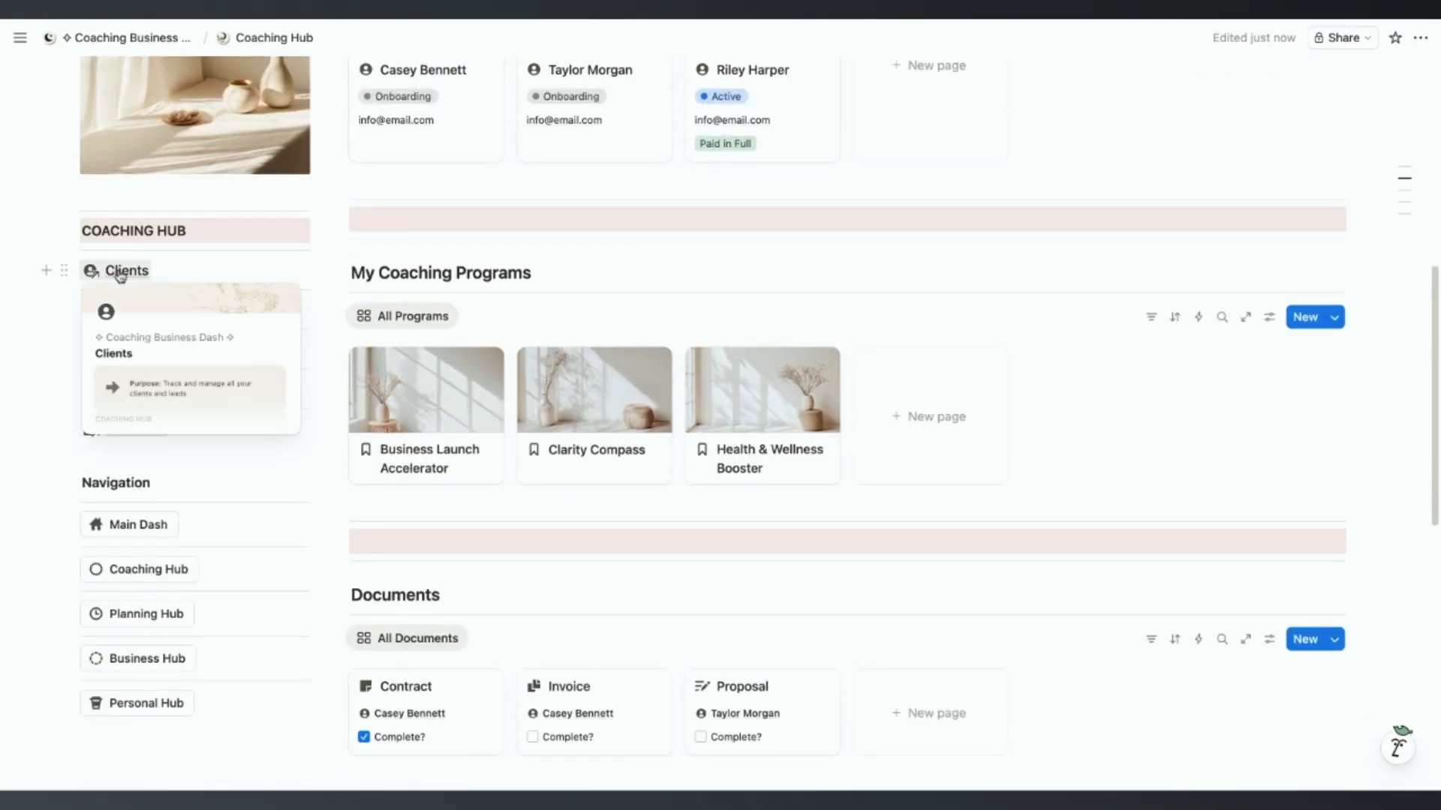
left_click(120, 274)
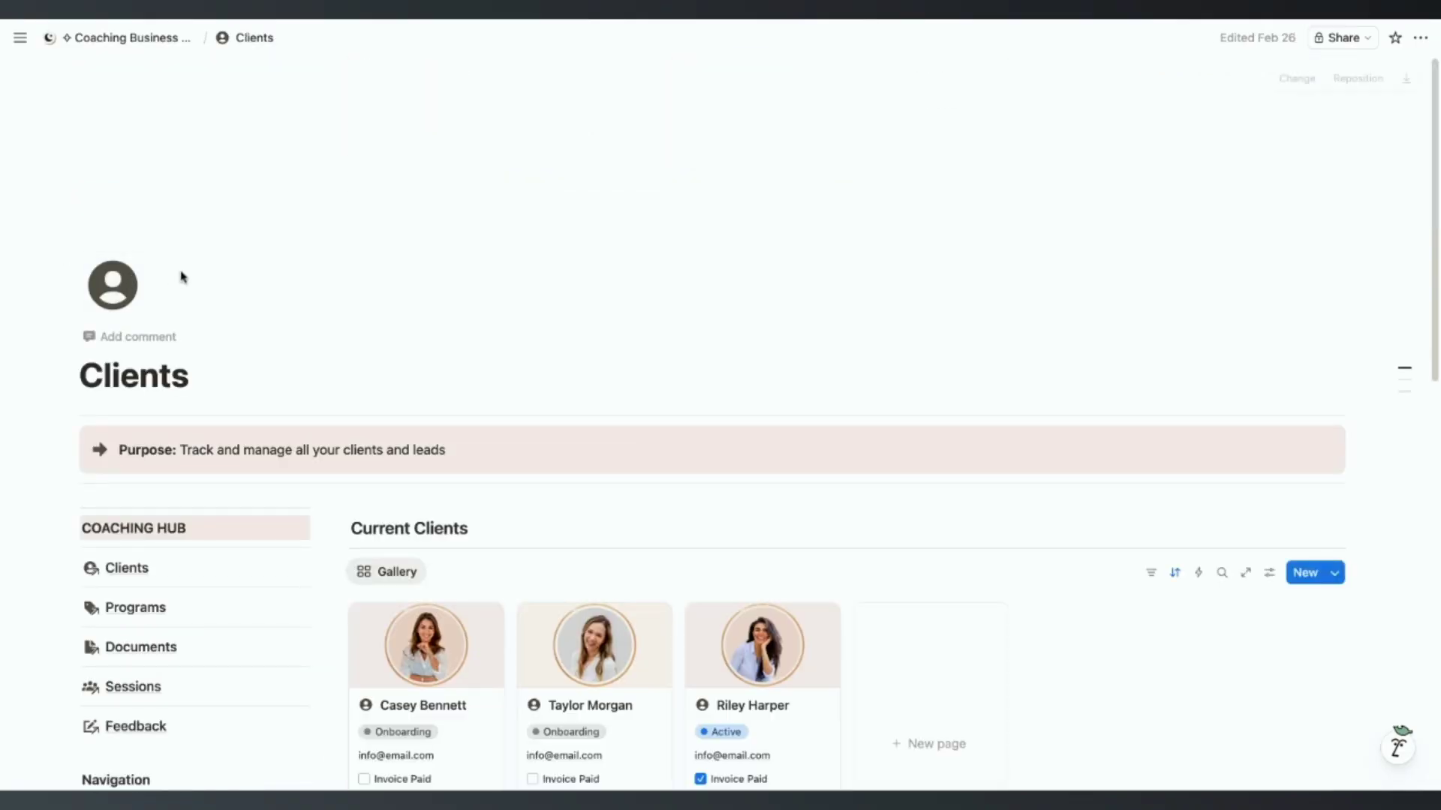
scroll(361, 476, "down", 5)
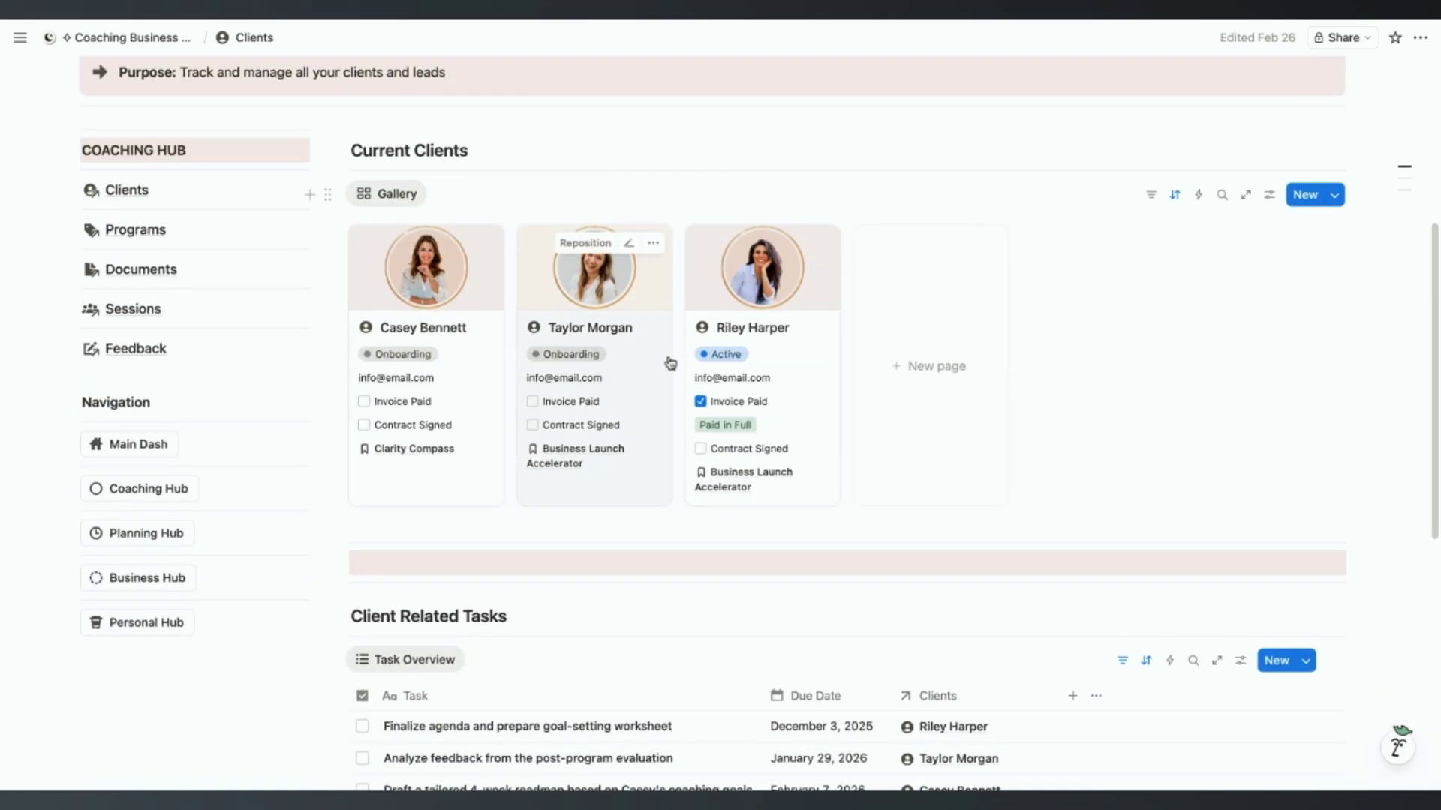
scroll(662, 126, "down", 2)
scroll(663, 125, "down", 2)
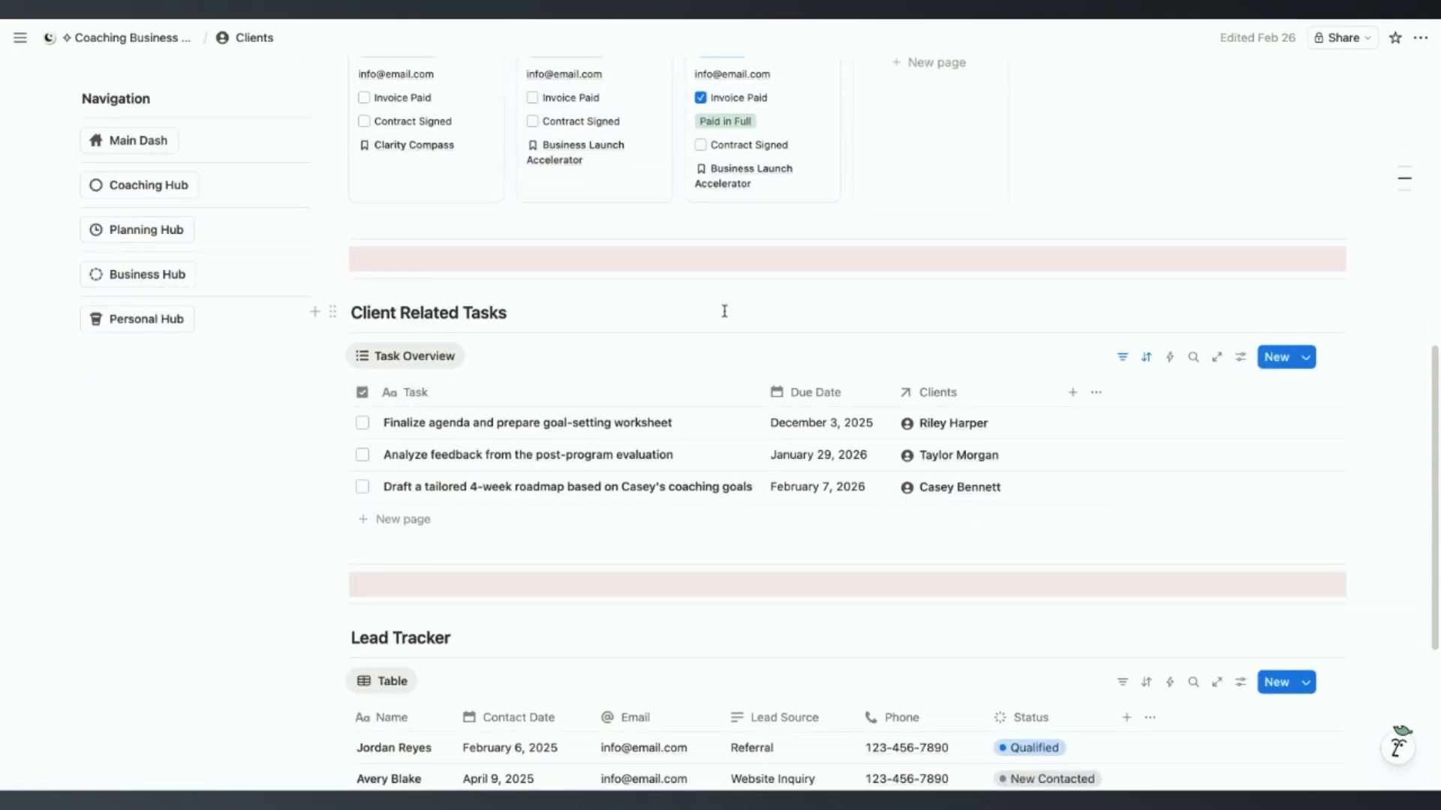
scroll(571, 438, "down", 1)
scroll(572, 438, "down", 2)
scroll(572, 440, "down", 1)
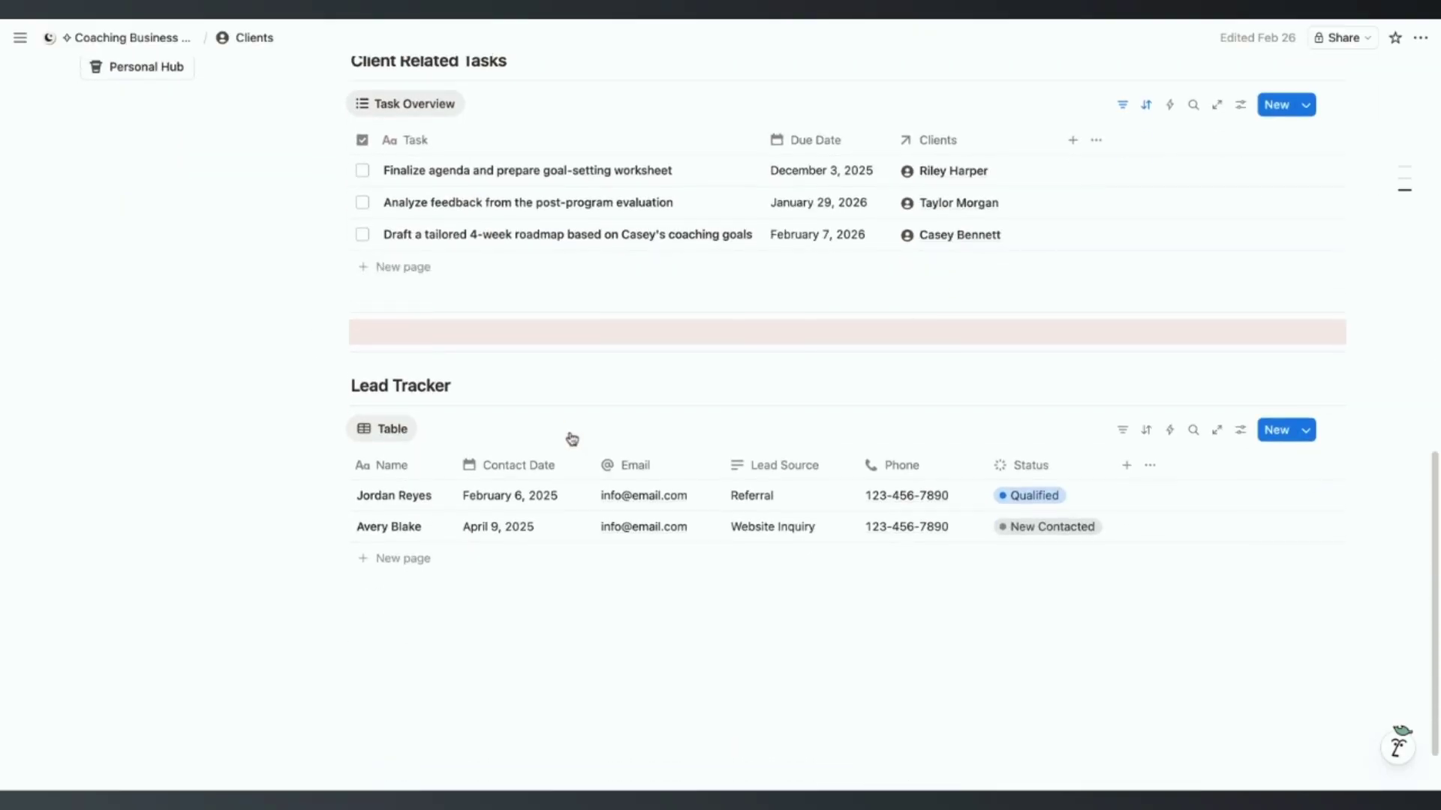
scroll(358, 518, "up", 9)
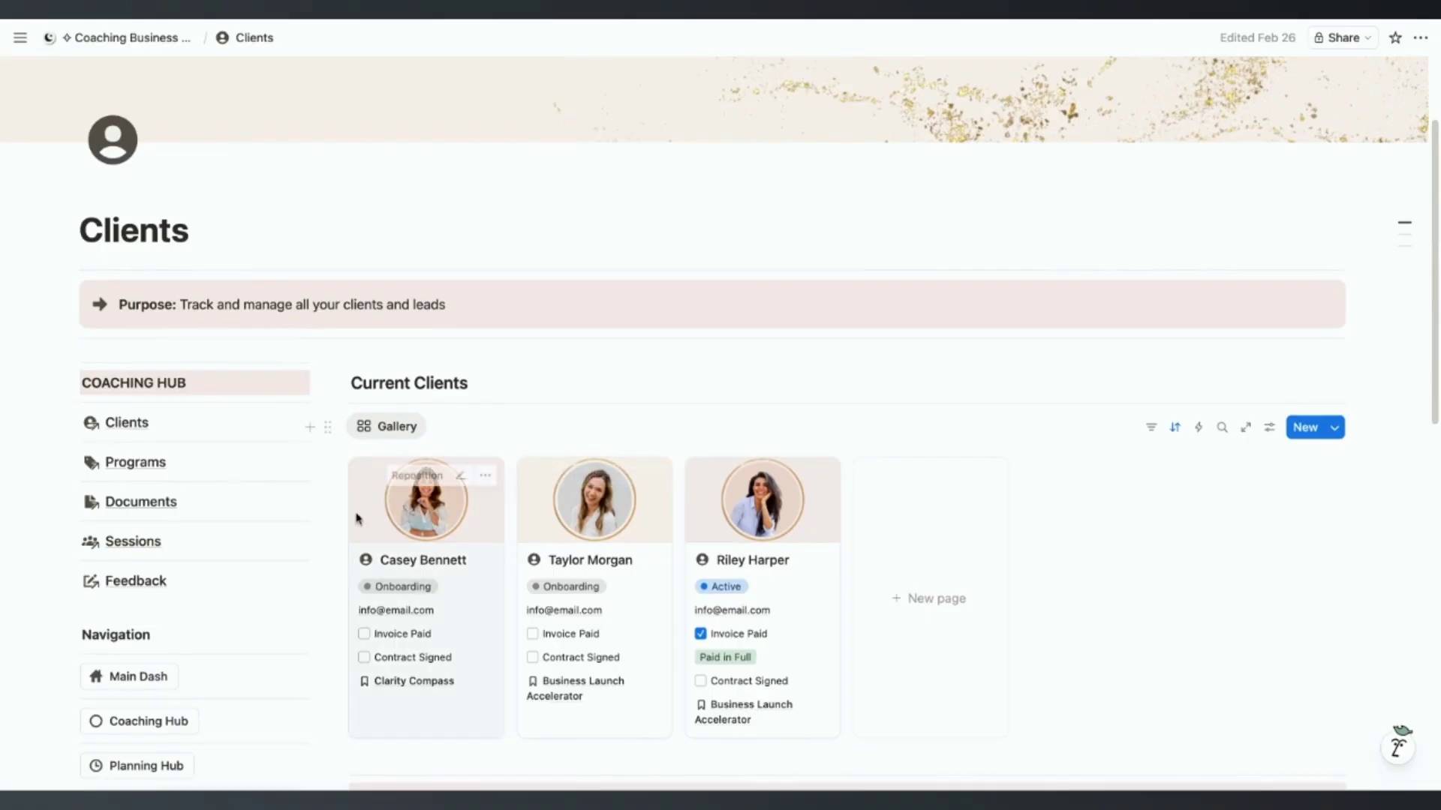
Step: Open the first client's record under Current Clients and view the available Status and Payment Status options without changing them
left_click(418, 517)
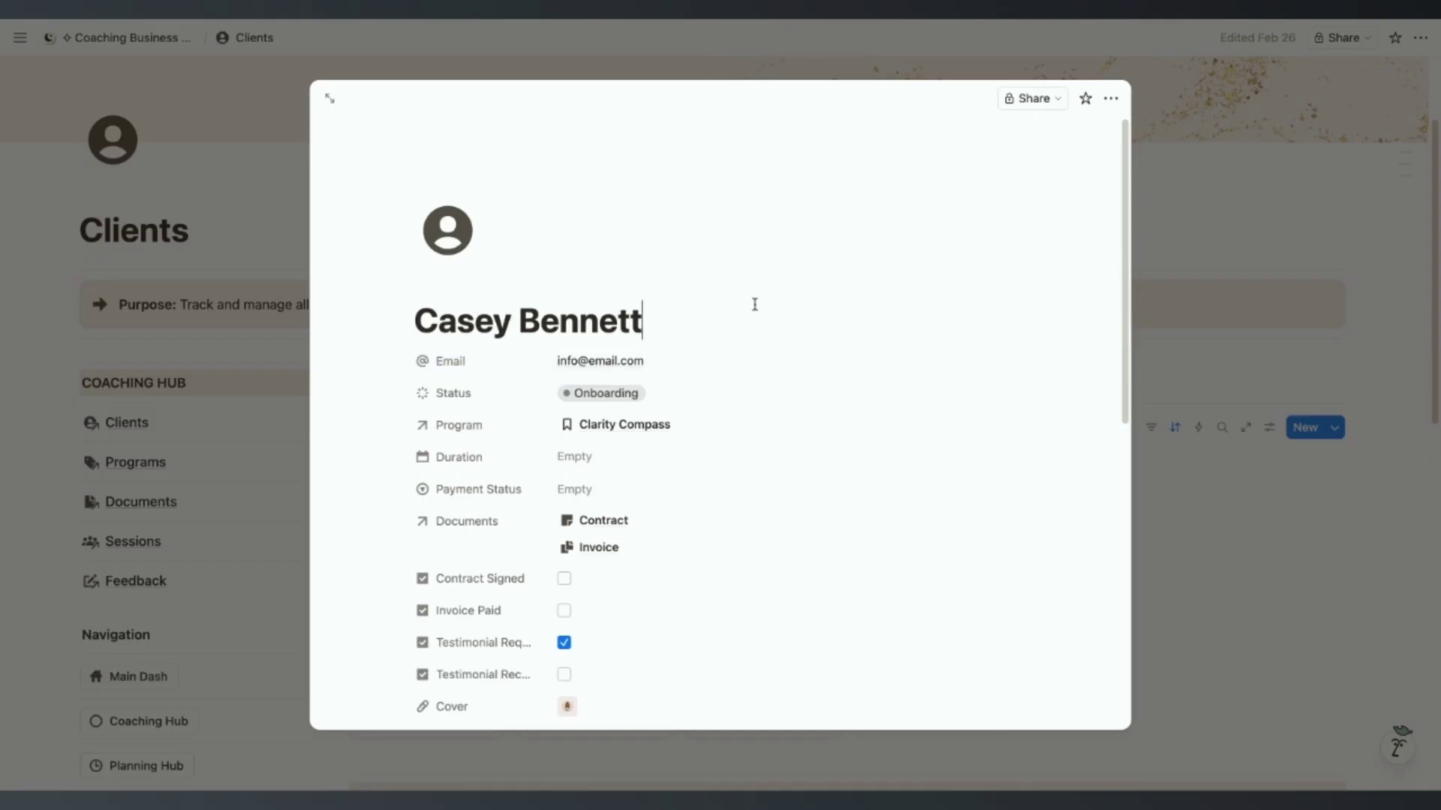
left_click(604, 395)
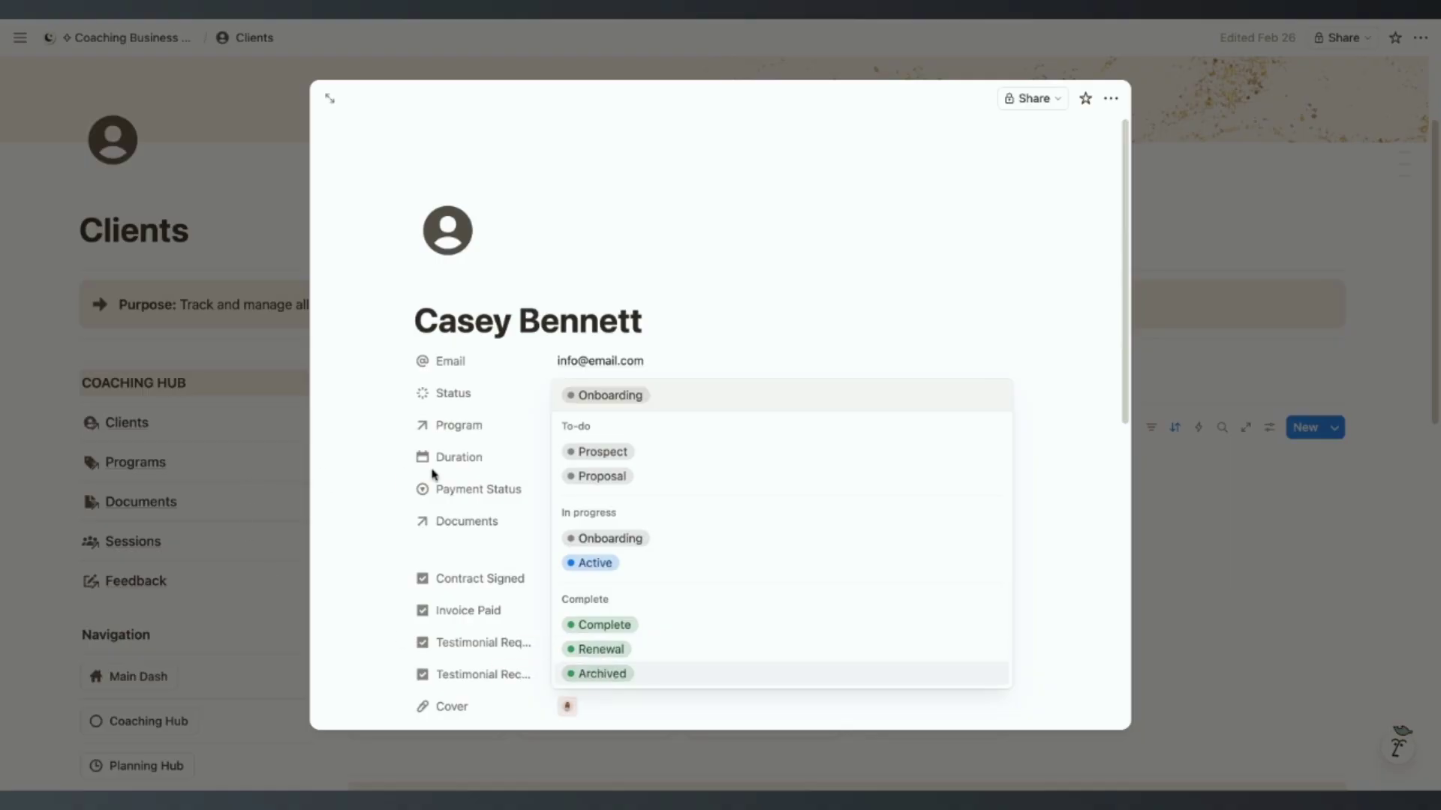
left_click(371, 479)
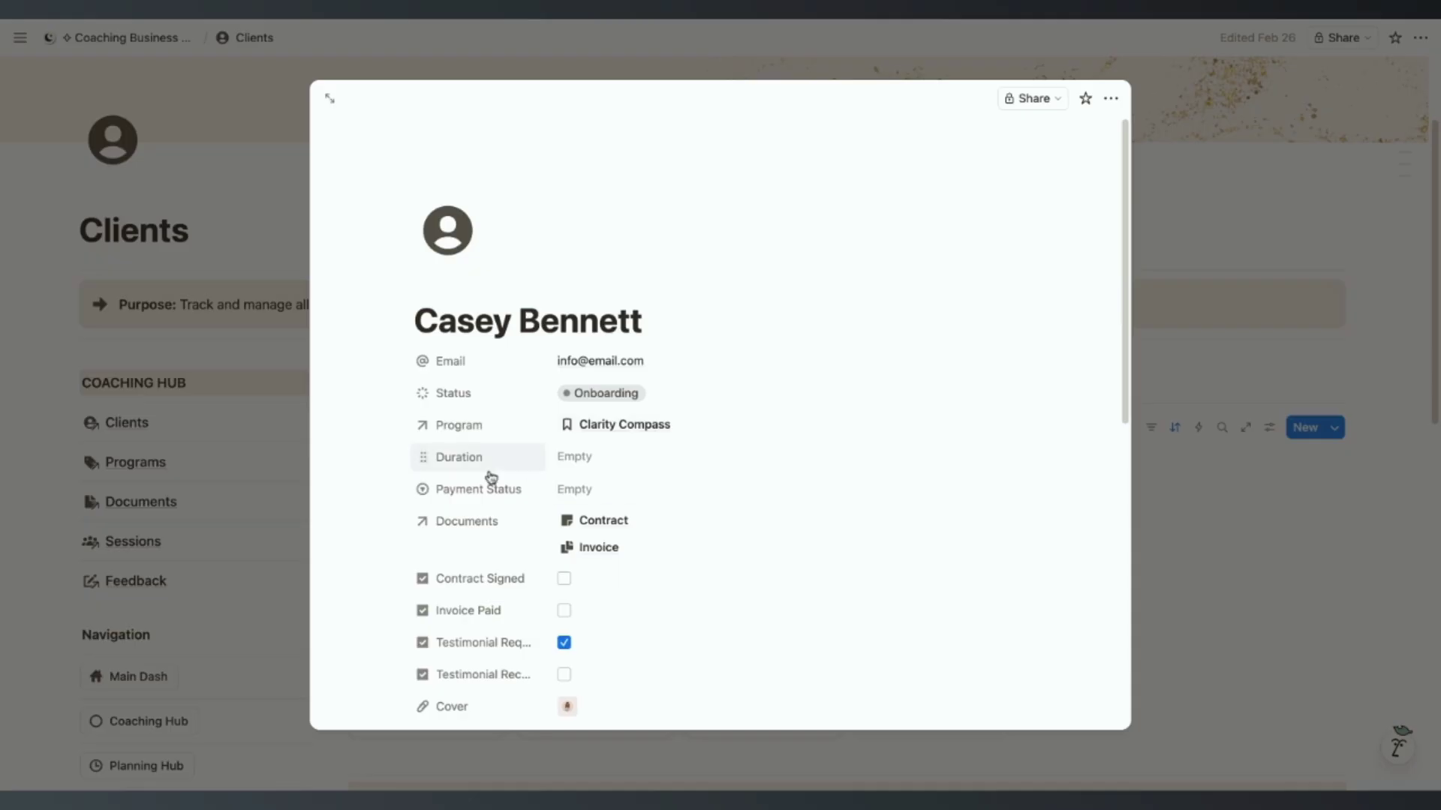
left_click(593, 495)
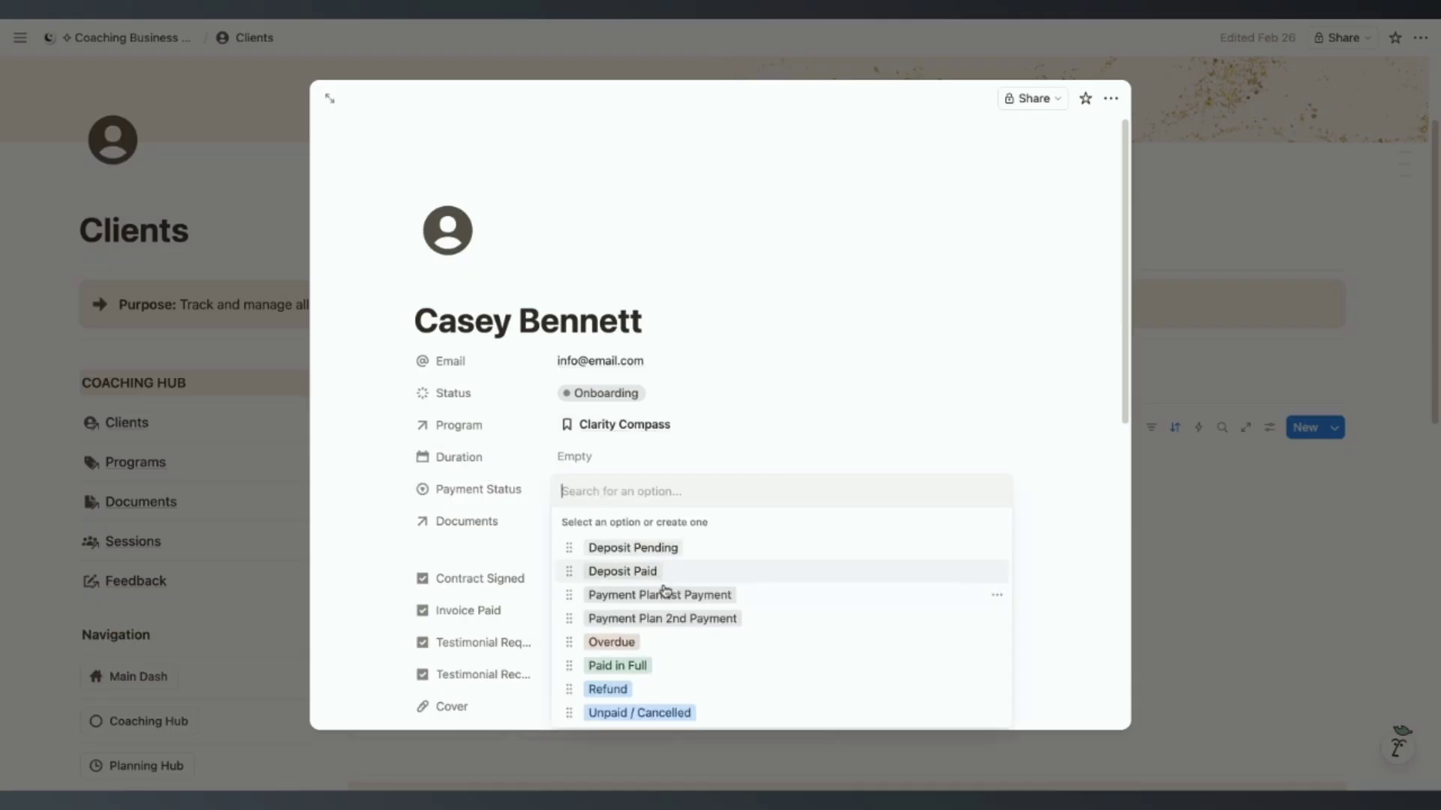
left_click(377, 523)
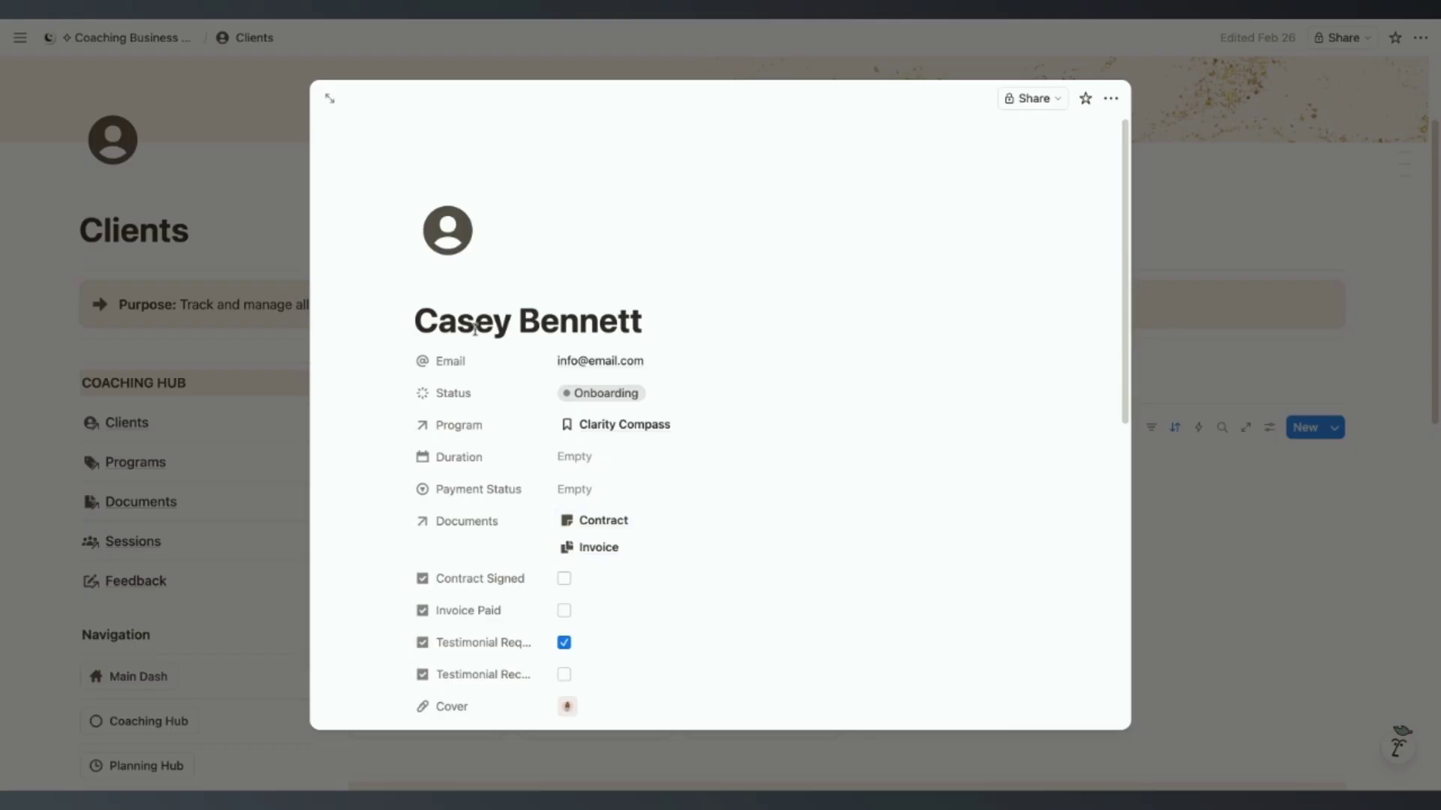
Step: Tick the Contract Signed checkbox in the client's record and clear it again
scroll(421, 511, "down", 2)
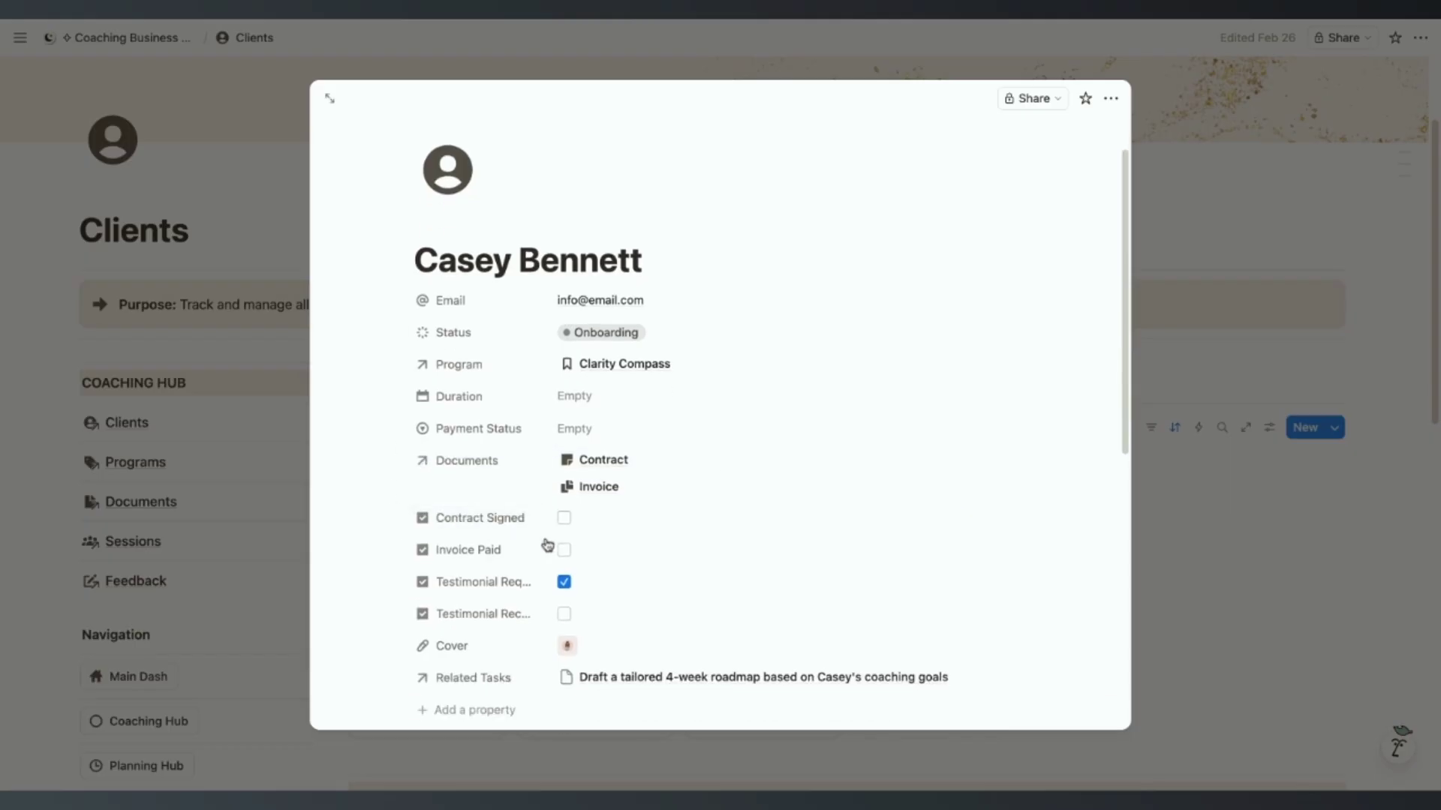
left_click(564, 519)
left_click(565, 518)
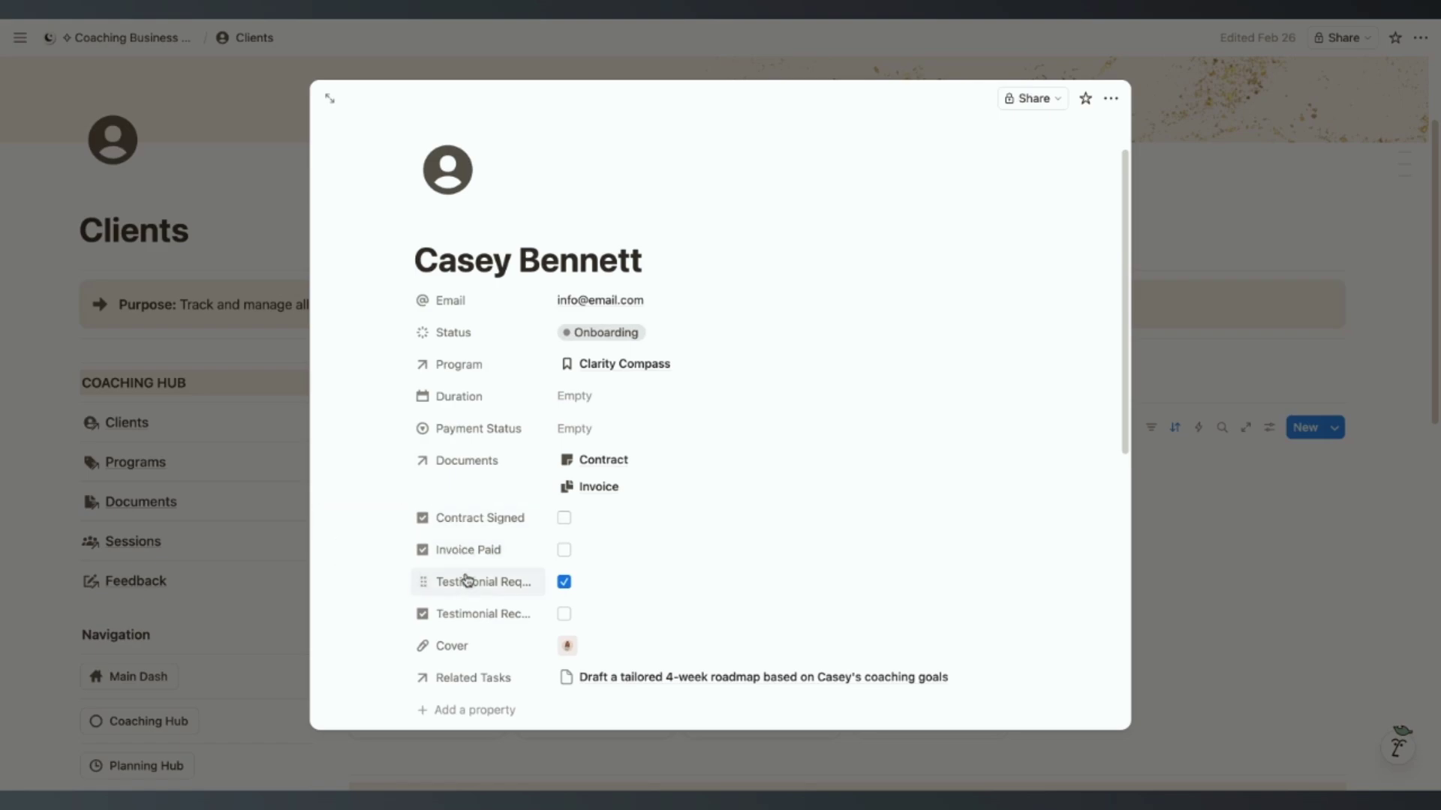
Step: Review the remaining properties in the client's record, close it and look over the Client Related Tasks on the Clients page
scroll(474, 584, "down", 2)
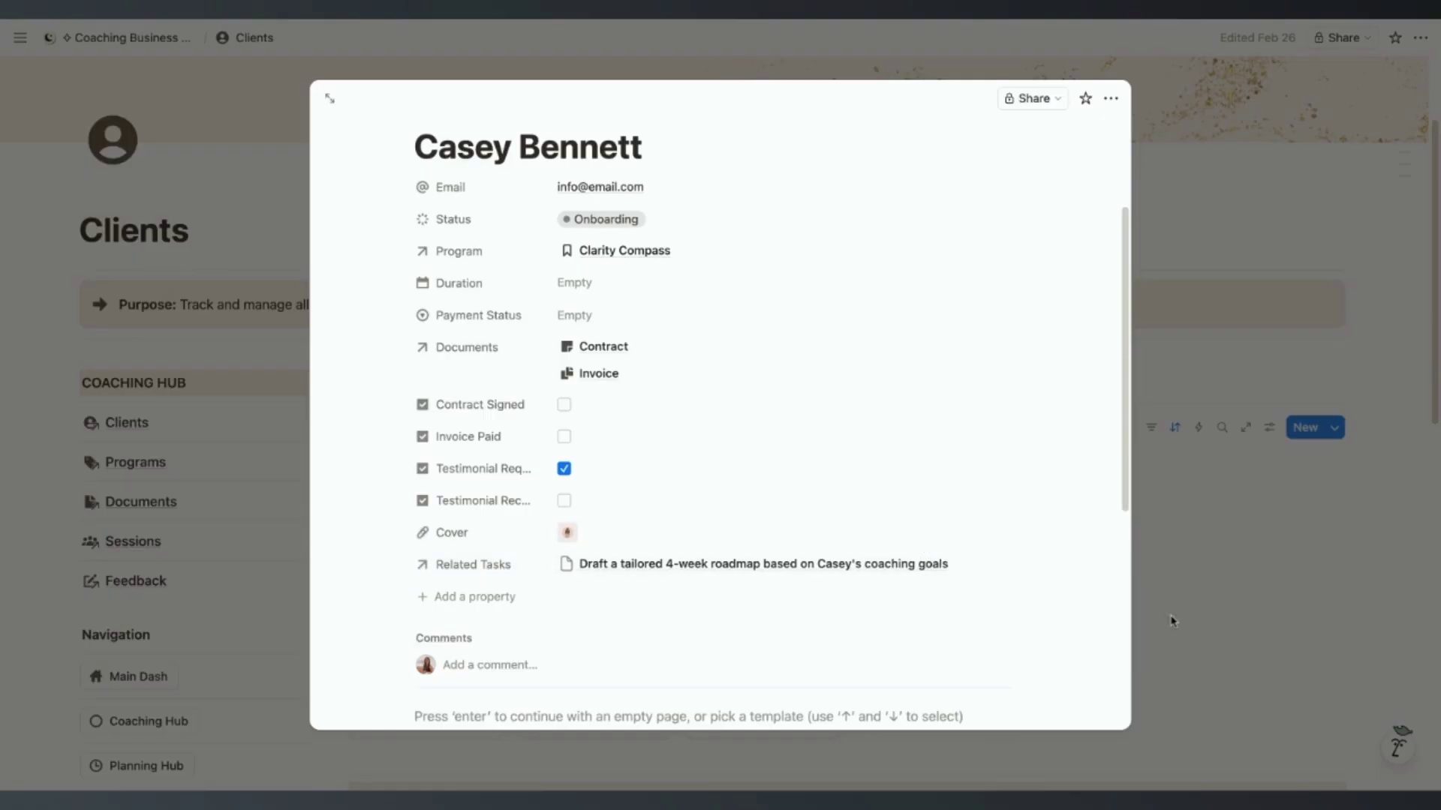
left_click(1330, 612)
scroll(344, 425, "down", 6)
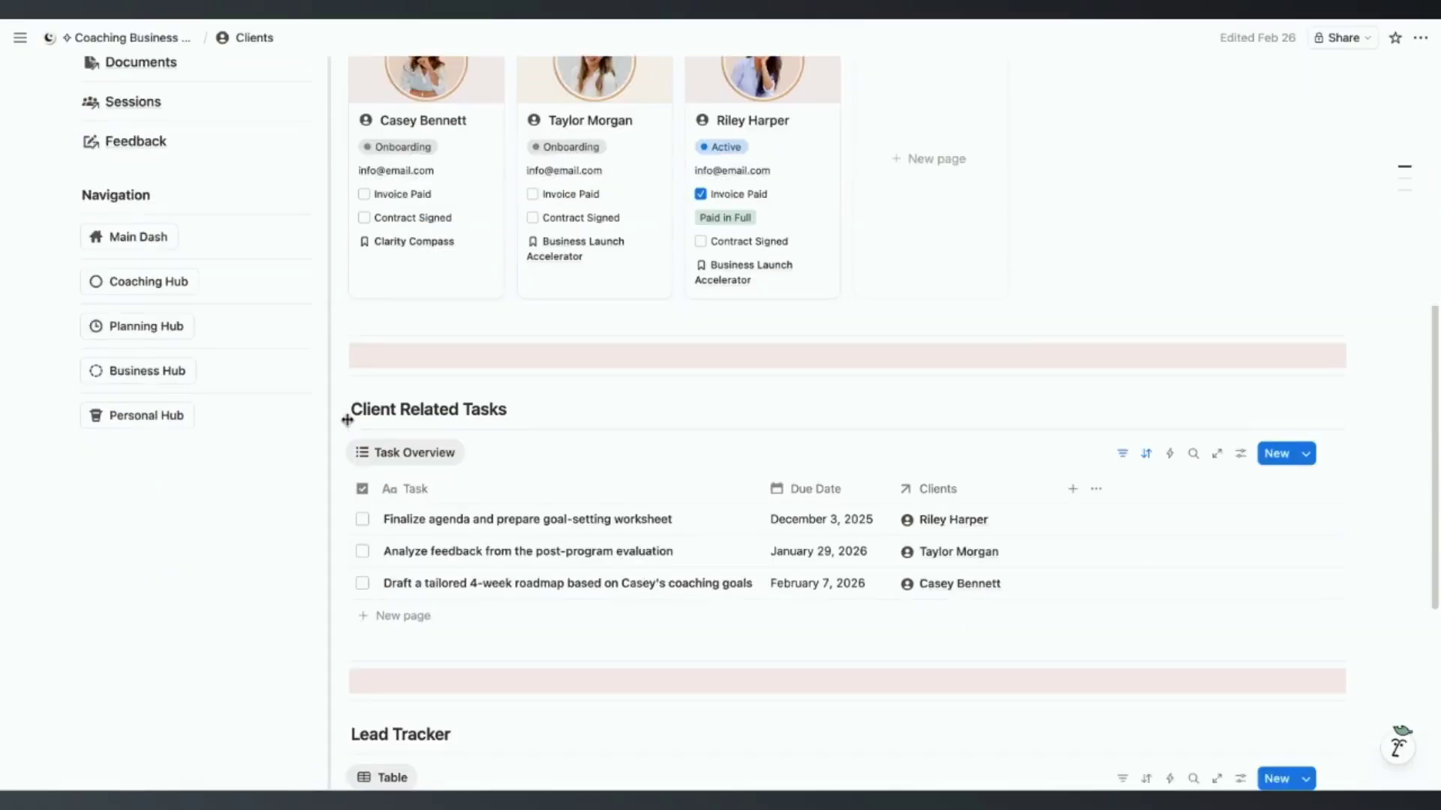
scroll(146, 213, "up", 2)
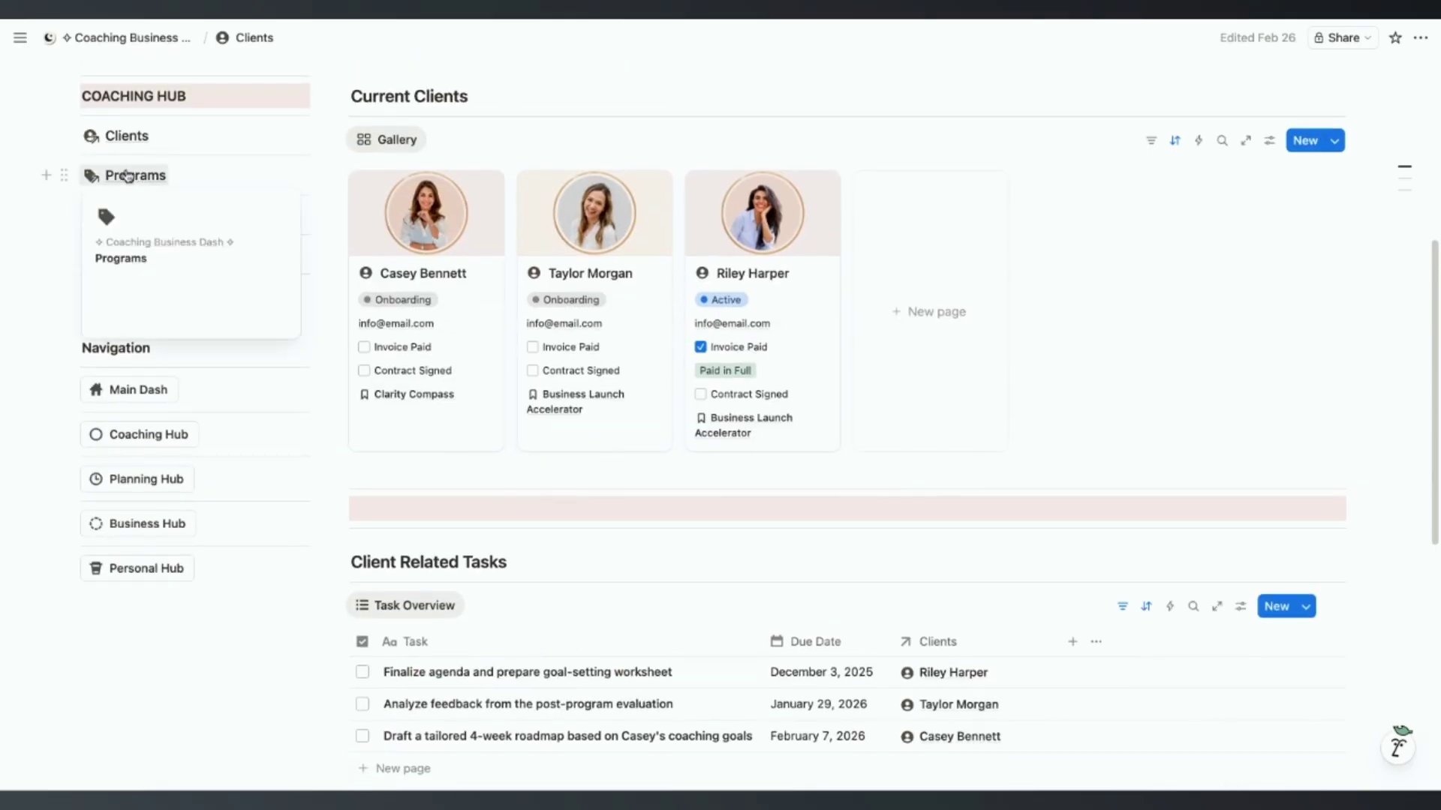
Step: Open the Programs page from the Coaching Hub links and review the offers in the Program Overview gallery
left_click(137, 177)
scroll(454, 450, "down", 2)
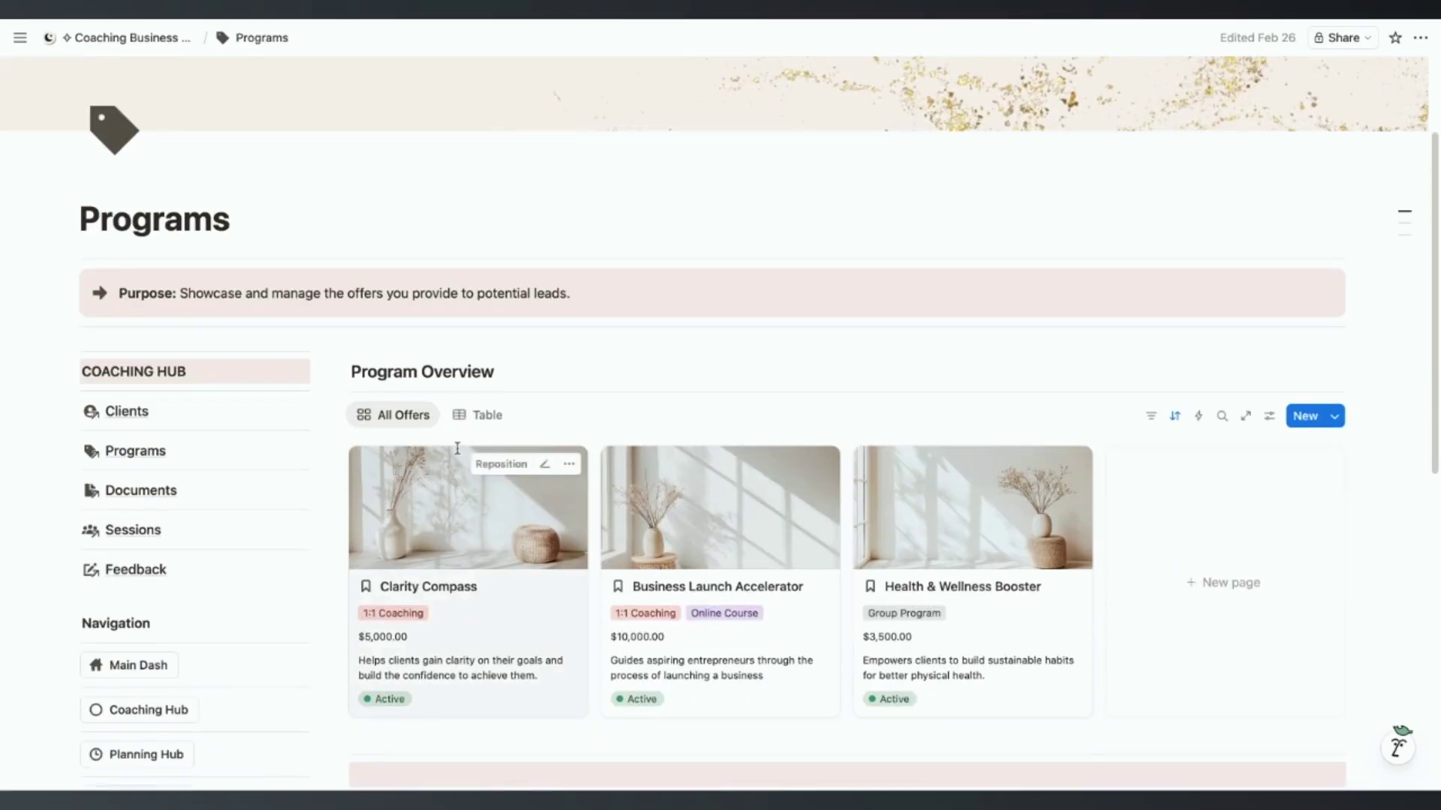
scroll(459, 454, "down", 1)
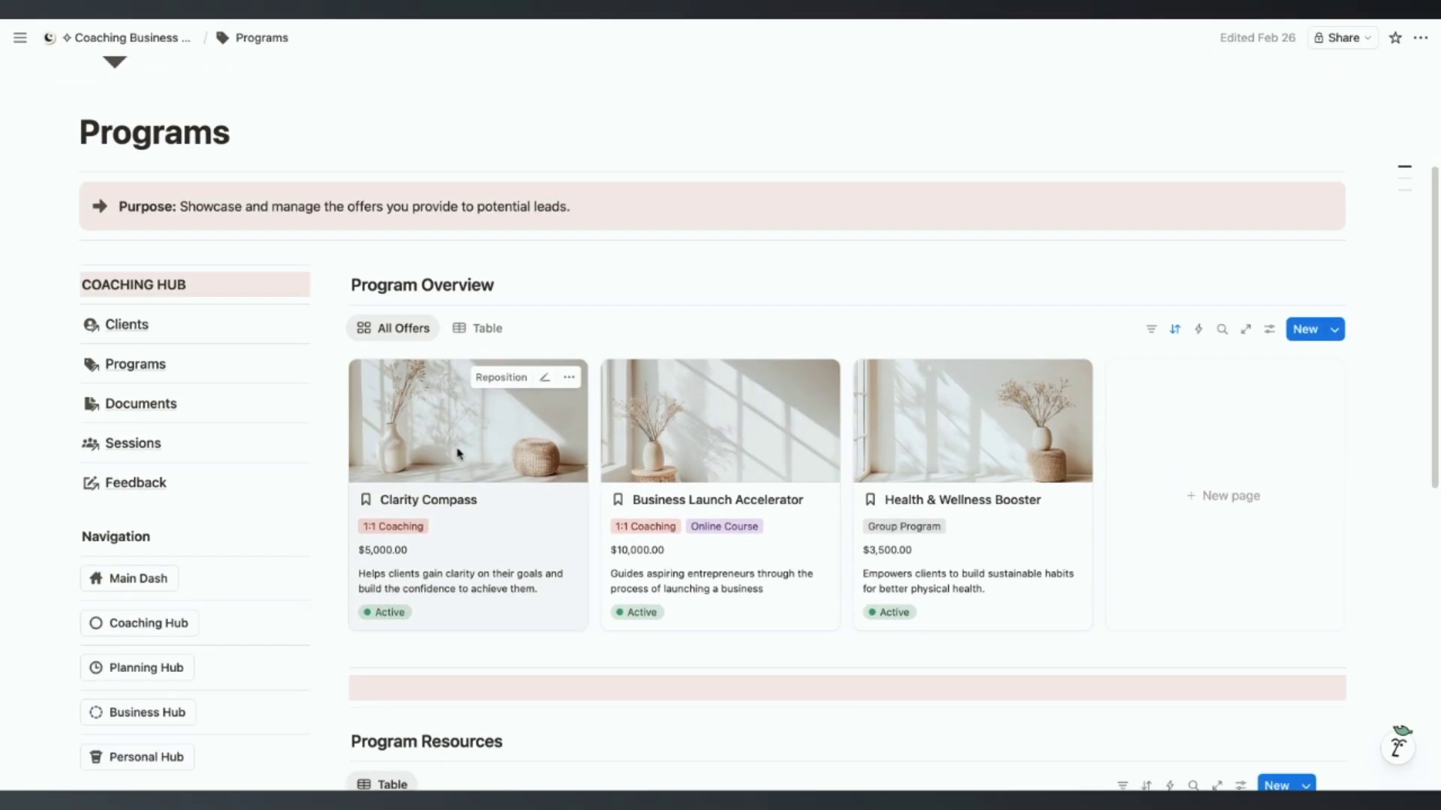
scroll(331, 364, "down", 1)
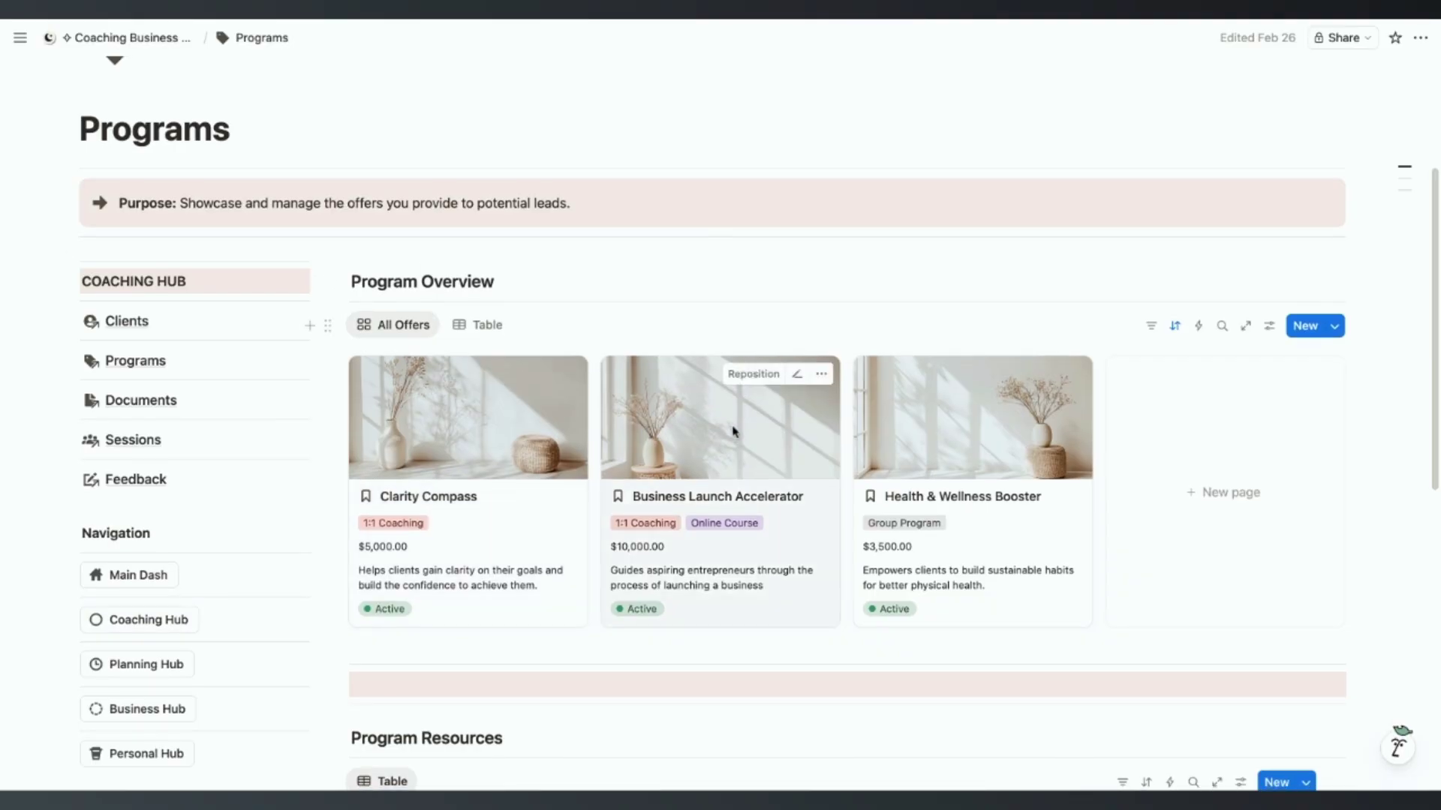
Step: Review the properties of the Clarity Compass program, close its record and look over Program Resources and New Offer Ideas
left_click(484, 466)
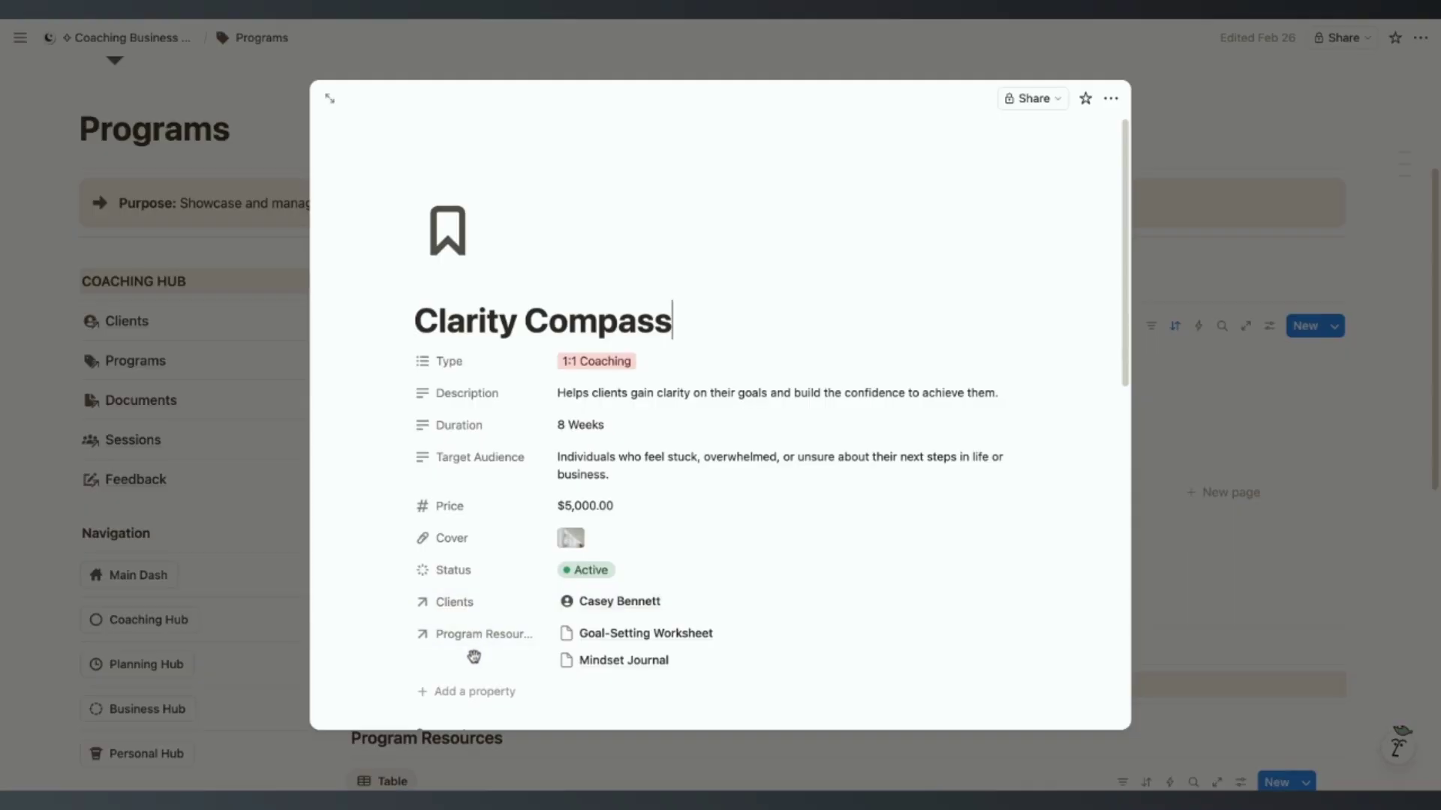
left_click(1334, 460)
scroll(582, 488, "down", 5)
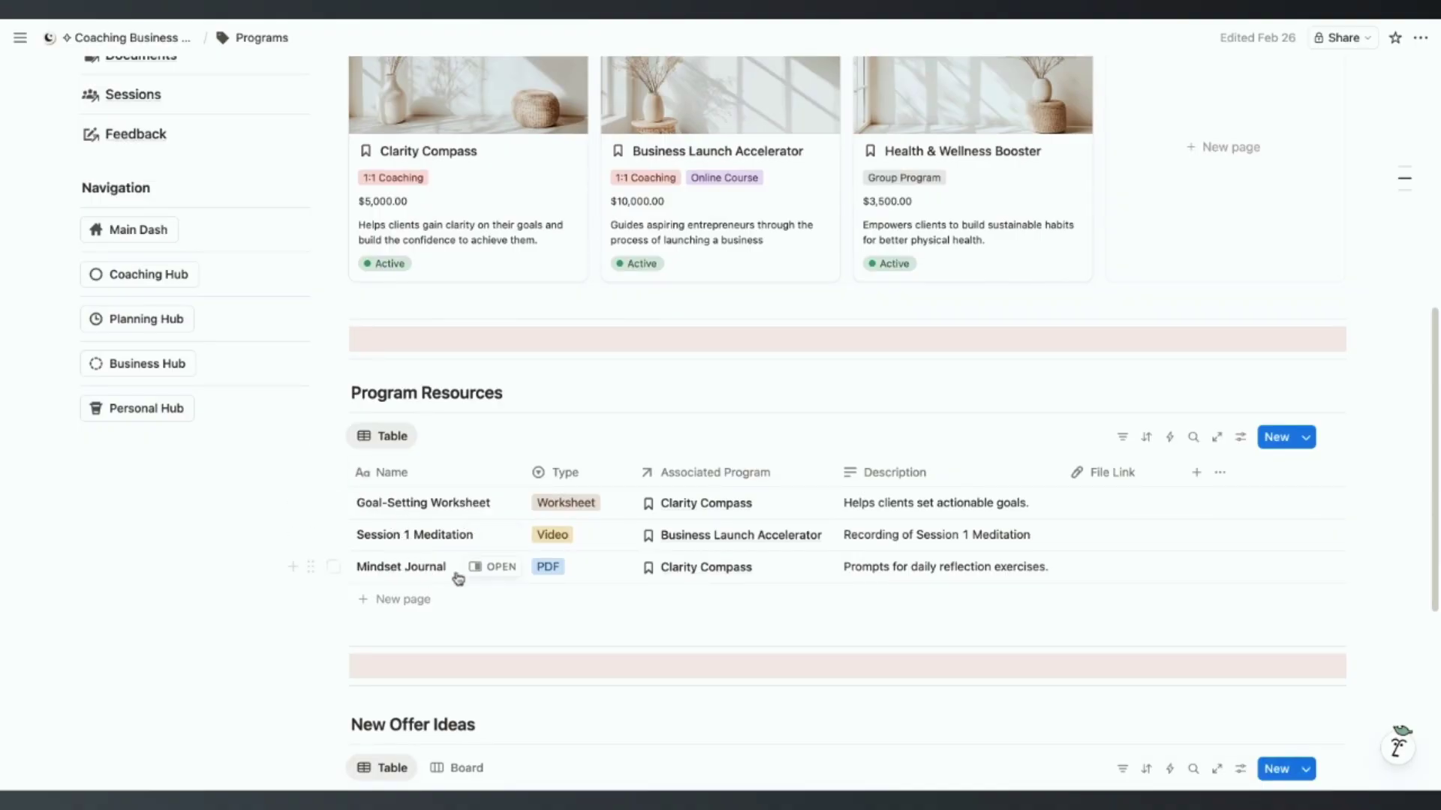
scroll(611, 301, "down", 5)
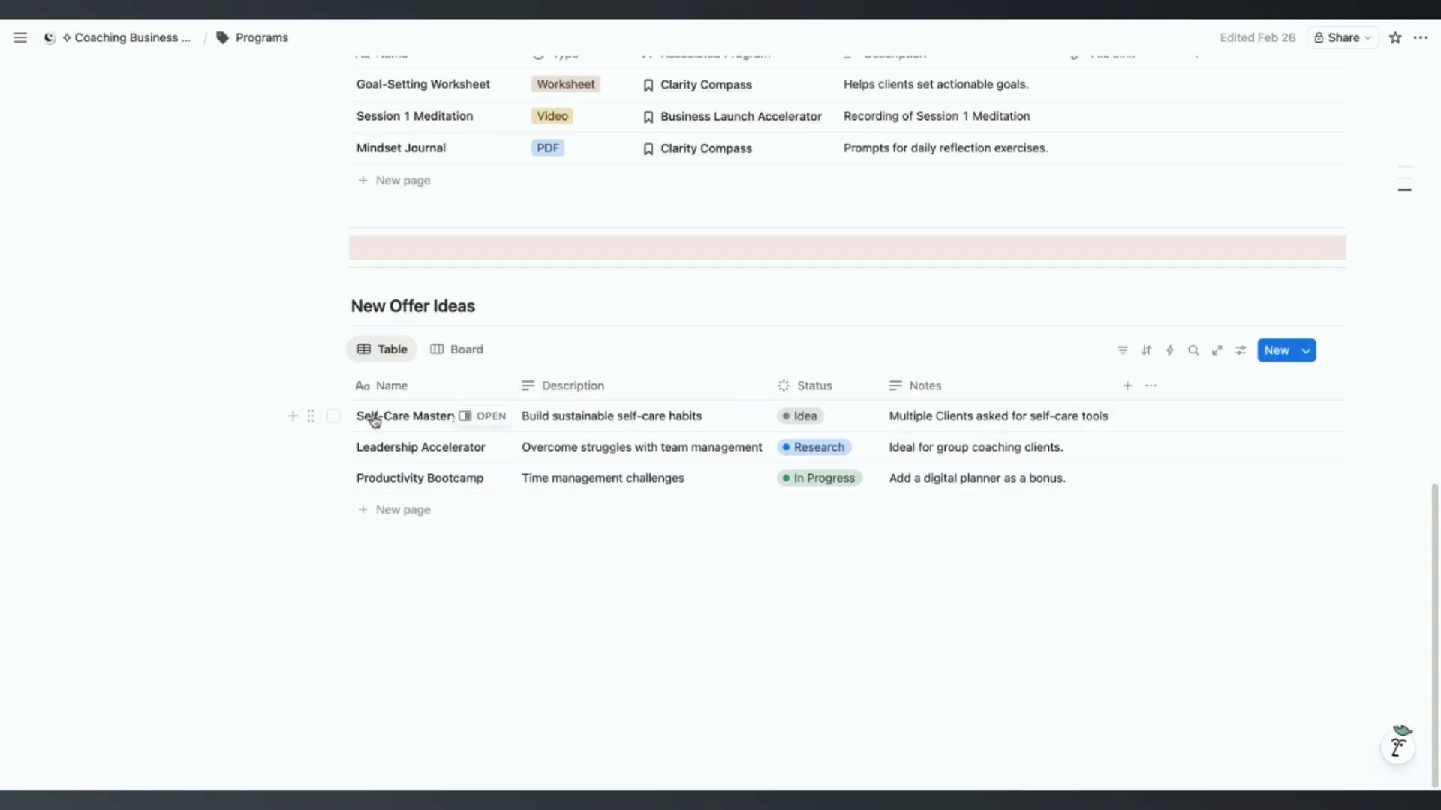
Step: Open the Documents page, review its gallery and view the available document templates without creating one
scroll(398, 331, "up", 10)
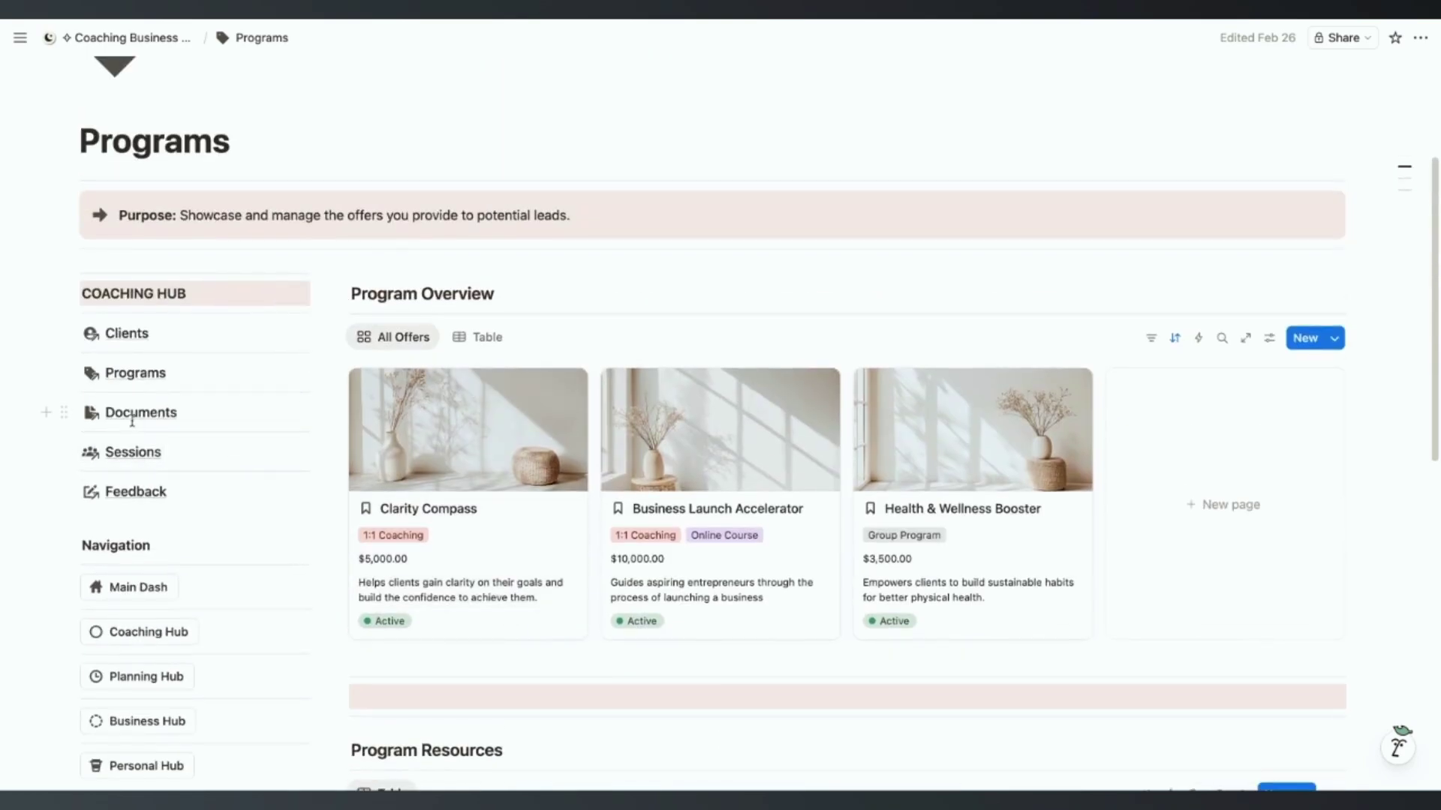
left_click(132, 416)
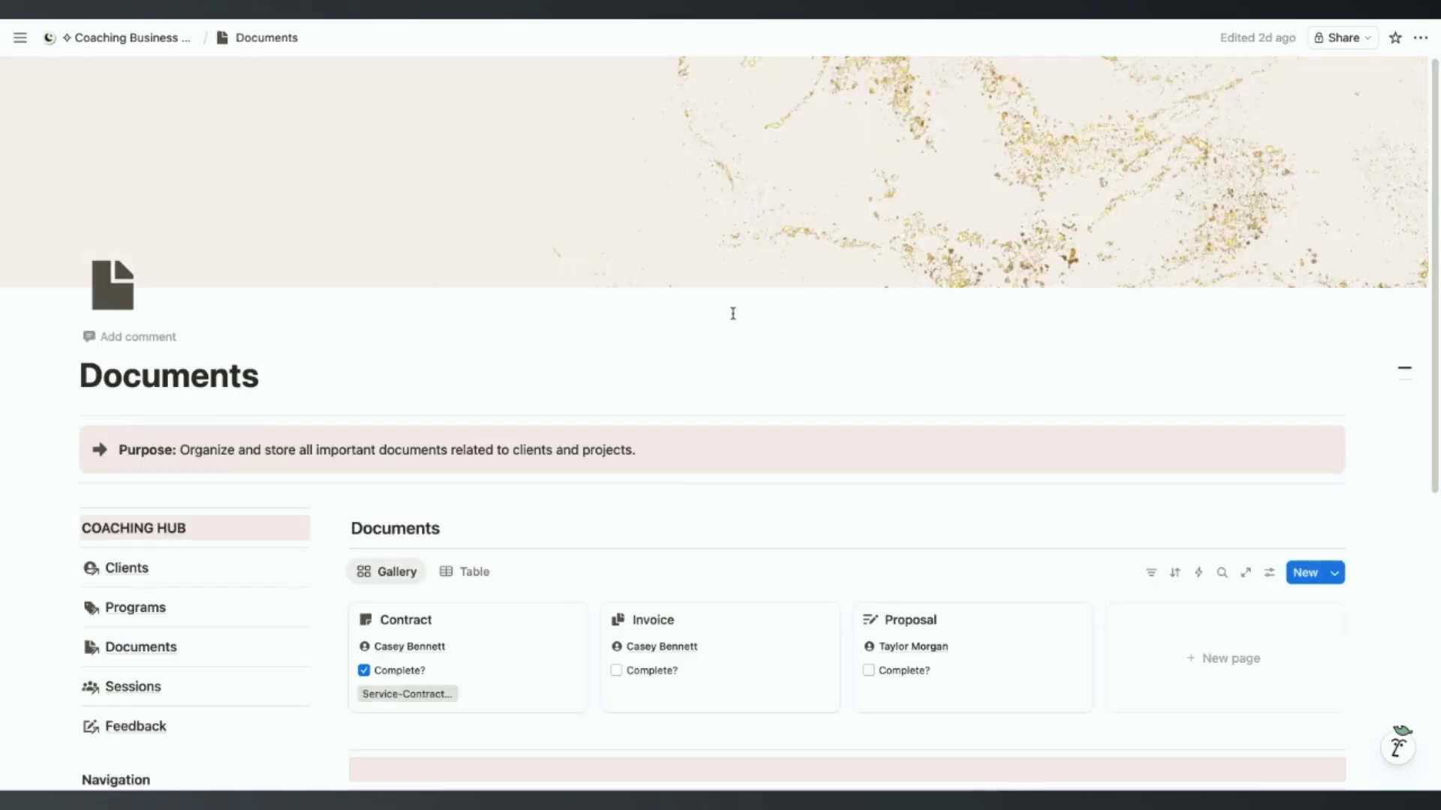
scroll(514, 323, "down", 4)
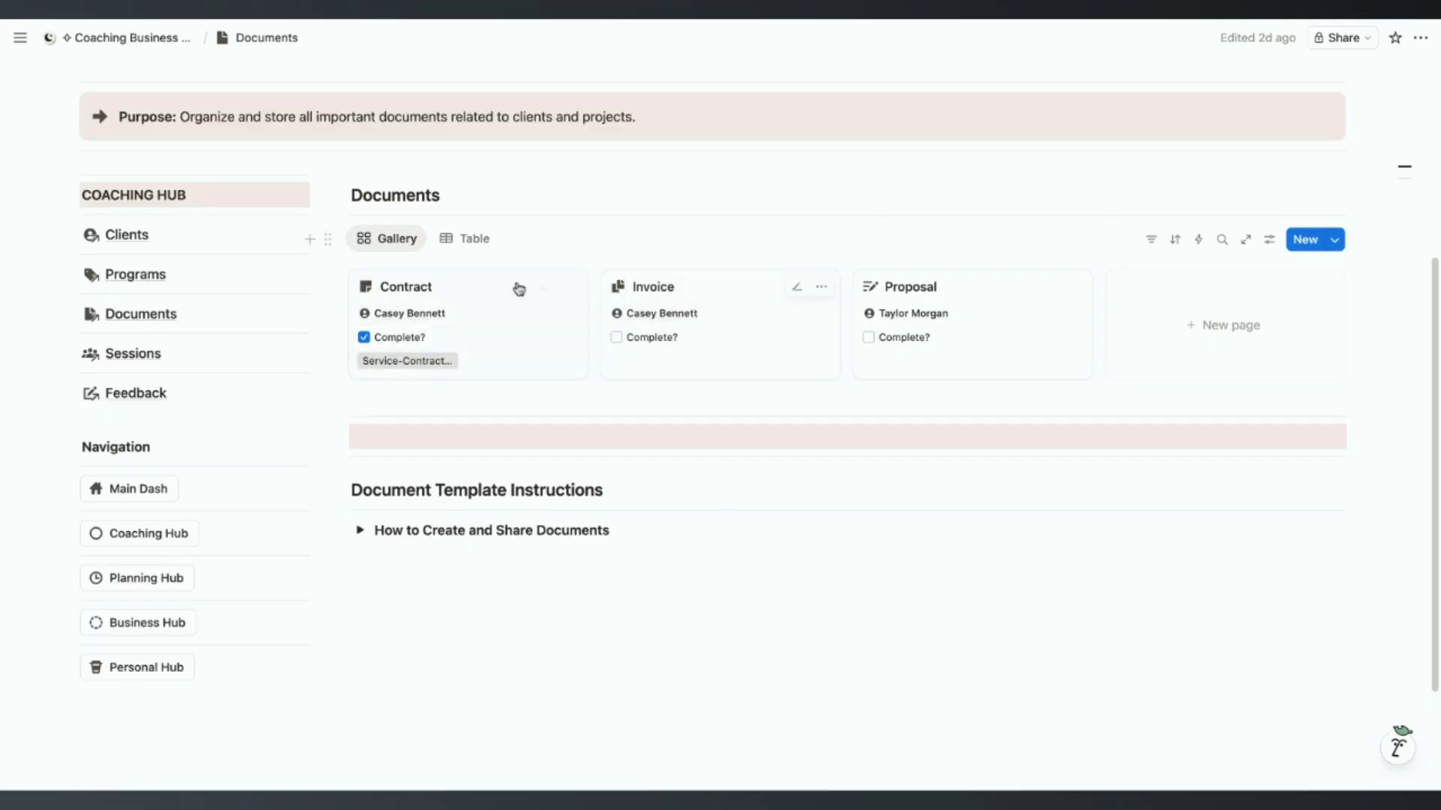
left_click(1334, 241)
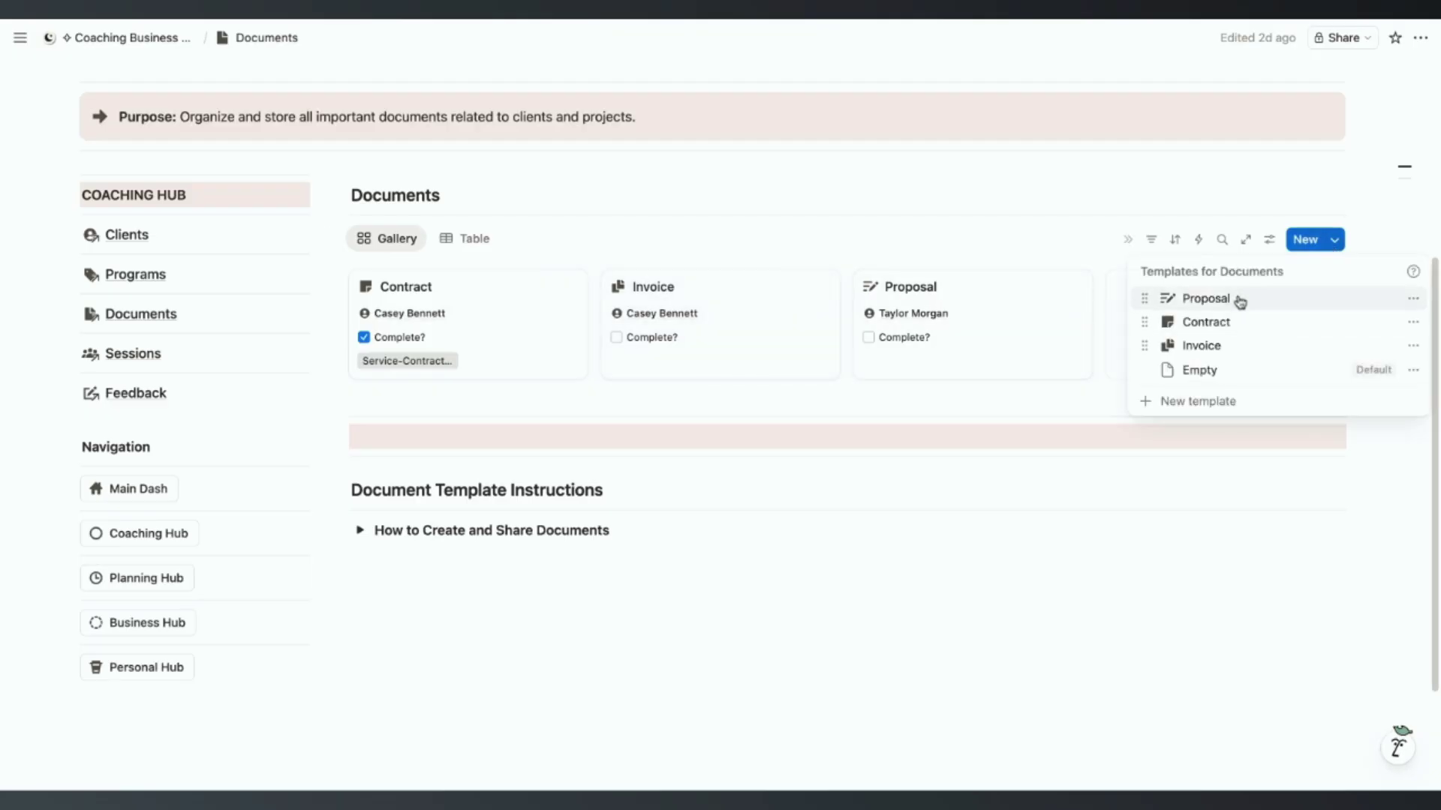
left_click(763, 415)
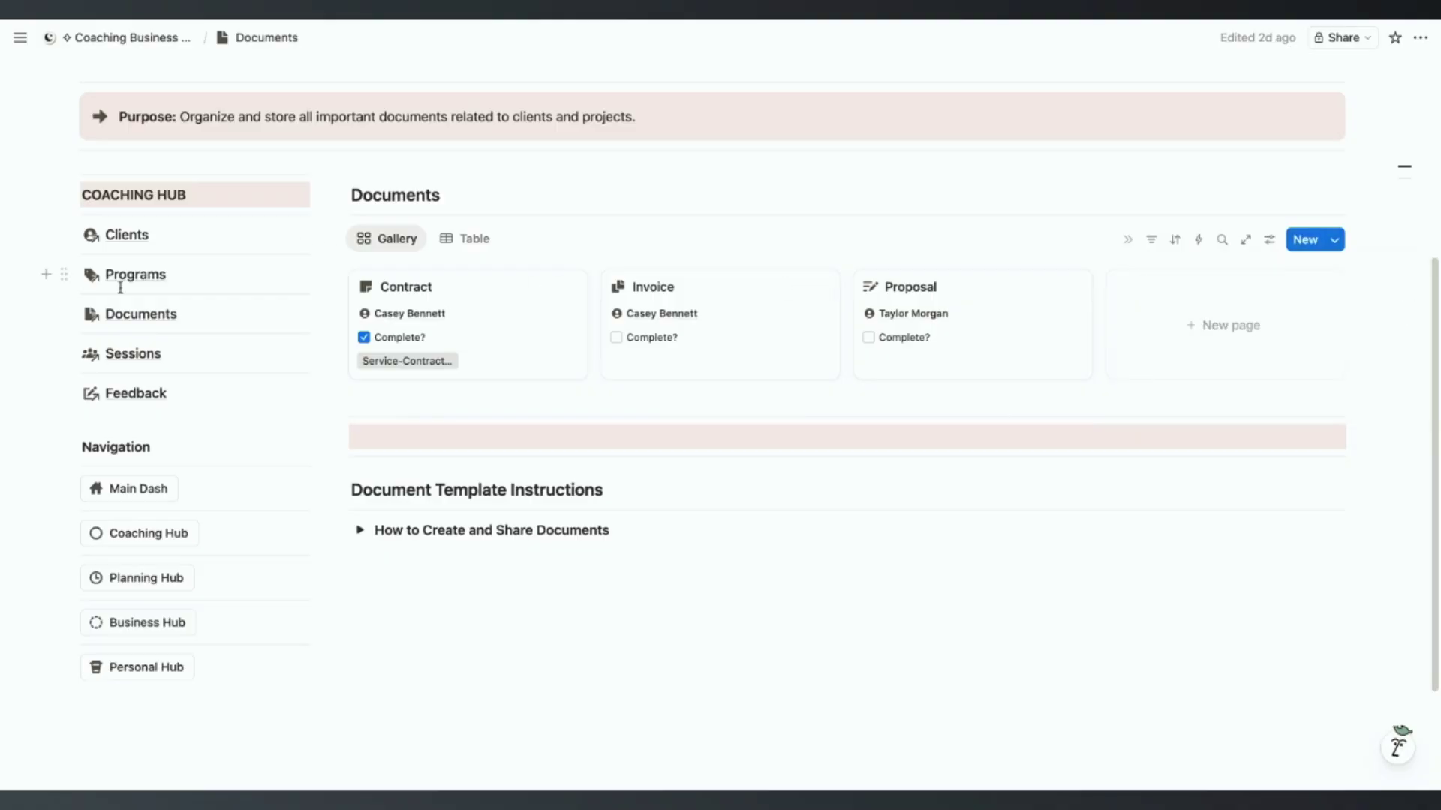
Step: Open the Sessions page and review the Session Resources table and video conferencing links
left_click(133, 354)
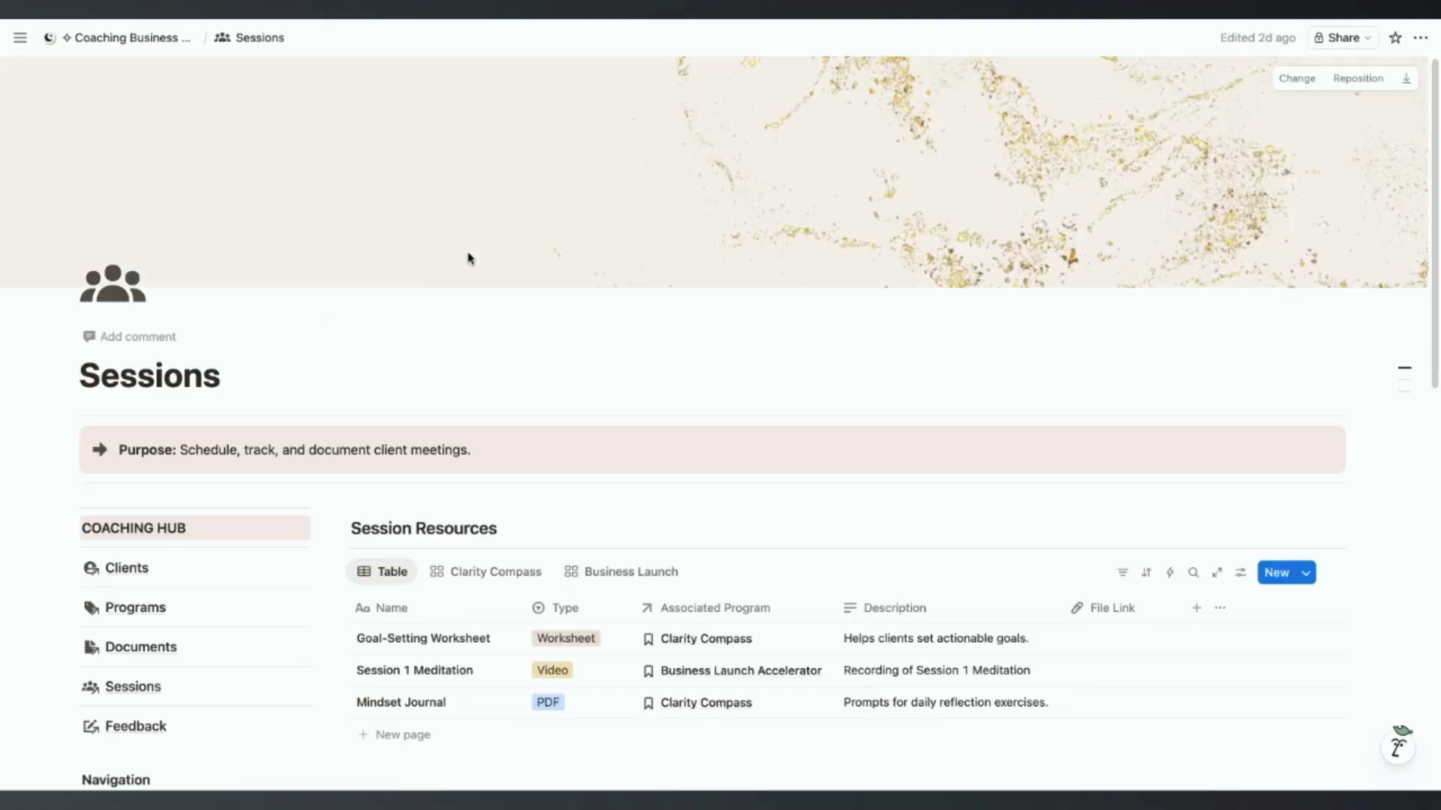
scroll(482, 363, "down", 3)
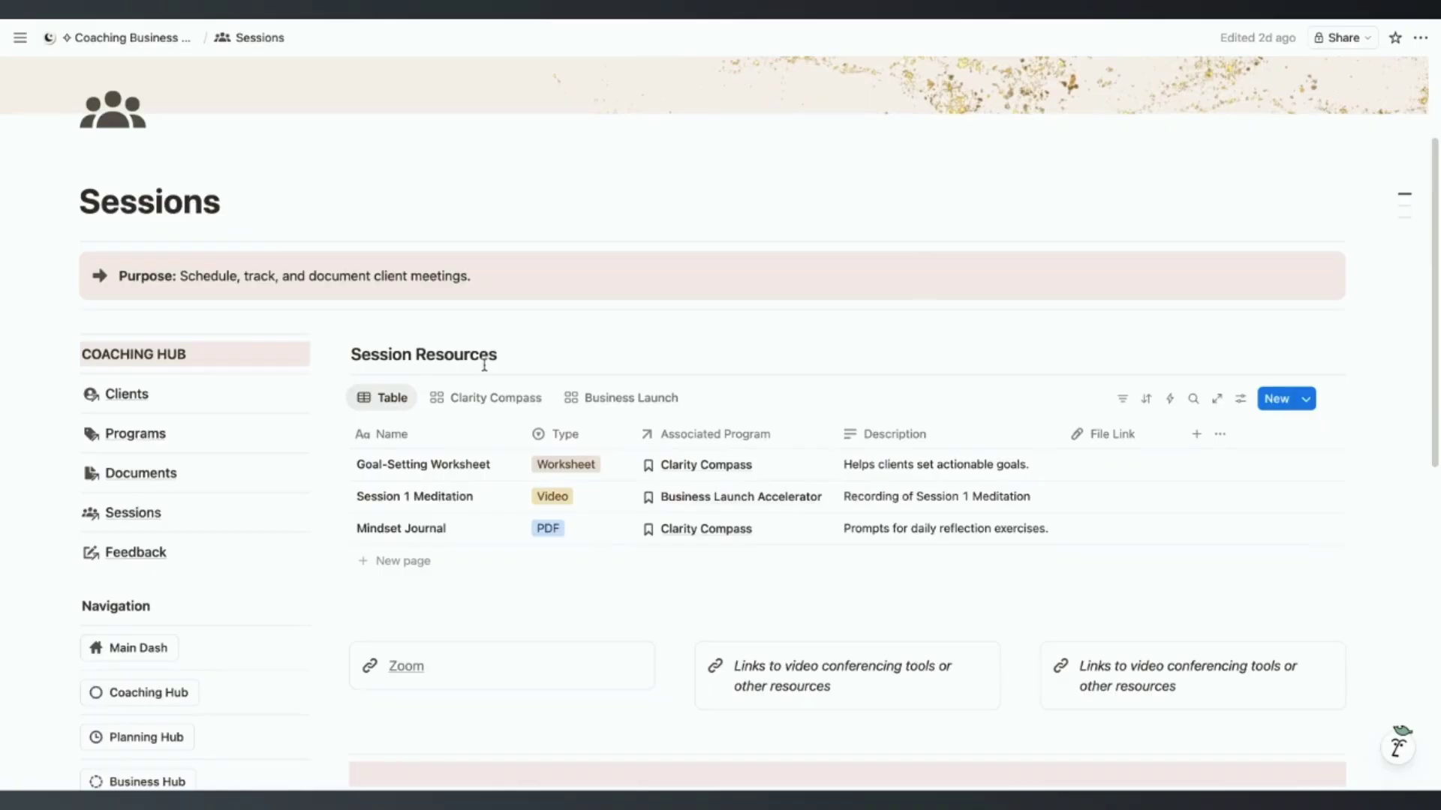
scroll(570, 331, "down", 2)
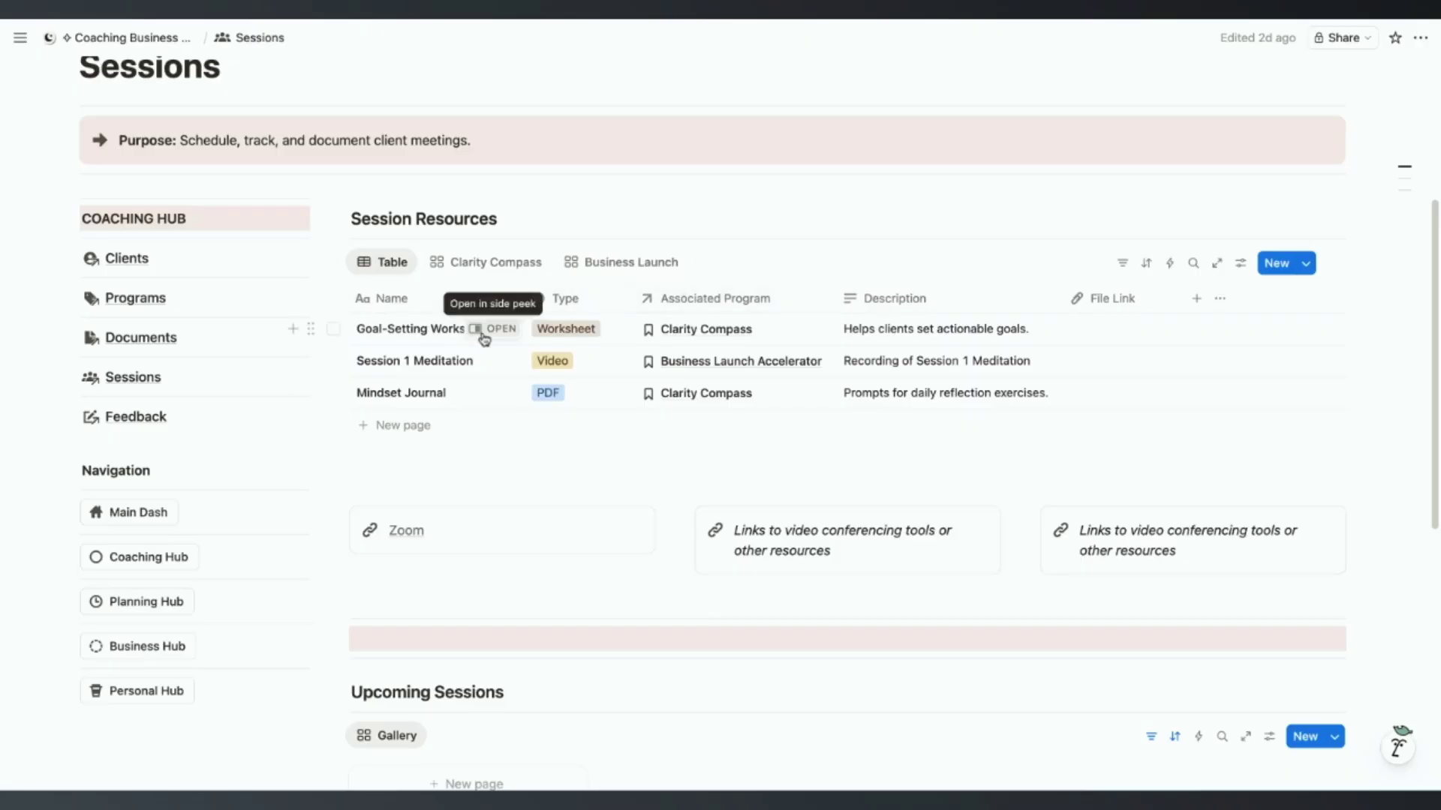
Step: Add a blank page to the Upcoming Sessions gallery, look over its properties and close it without filling anything in
scroll(521, 695, "down", 5)
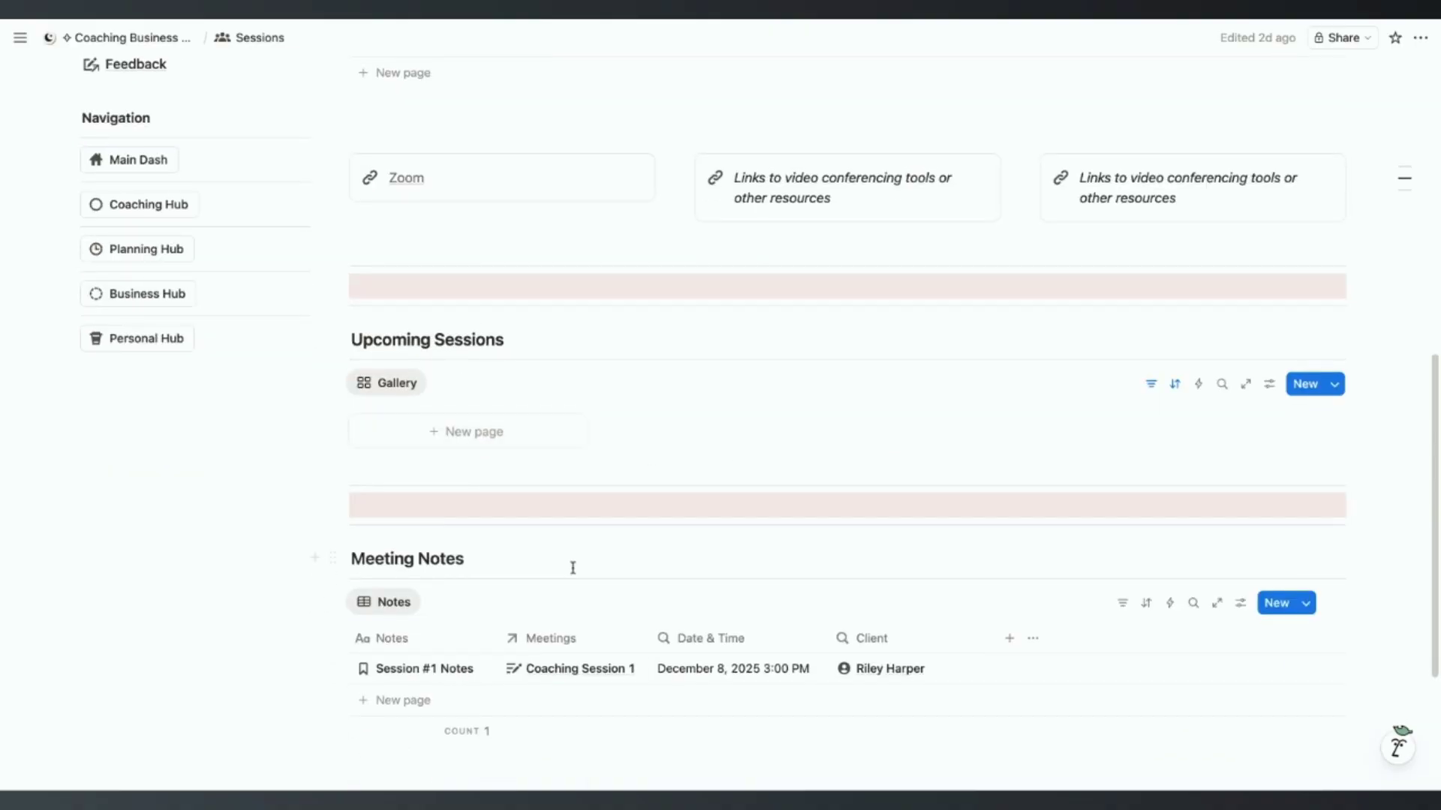
left_click(489, 440)
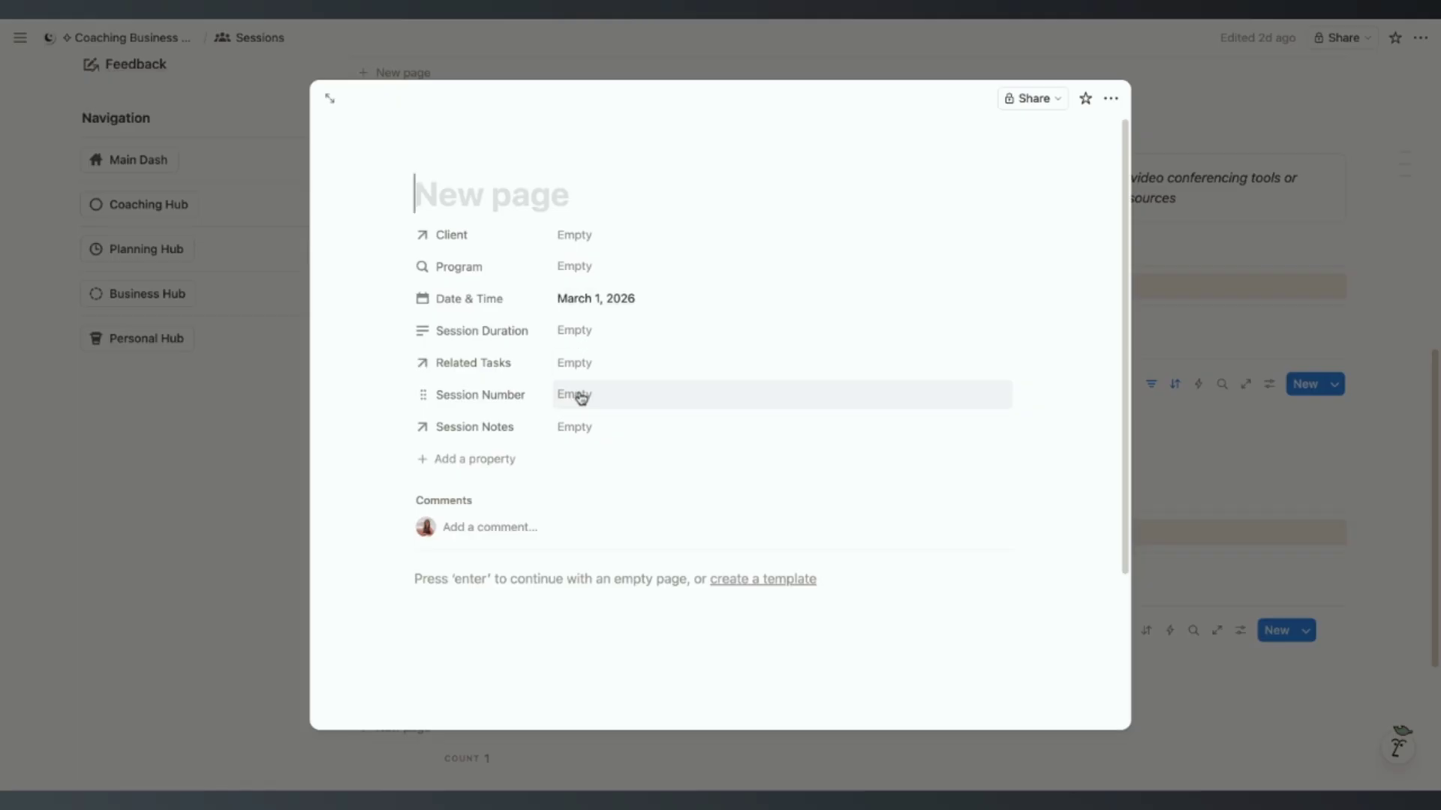
left_click(180, 498)
Step: Open Session #1 Notes from the Meeting Notes table in side peek, review its summary and goals sections, and close it
scroll(409, 552, "down", 2)
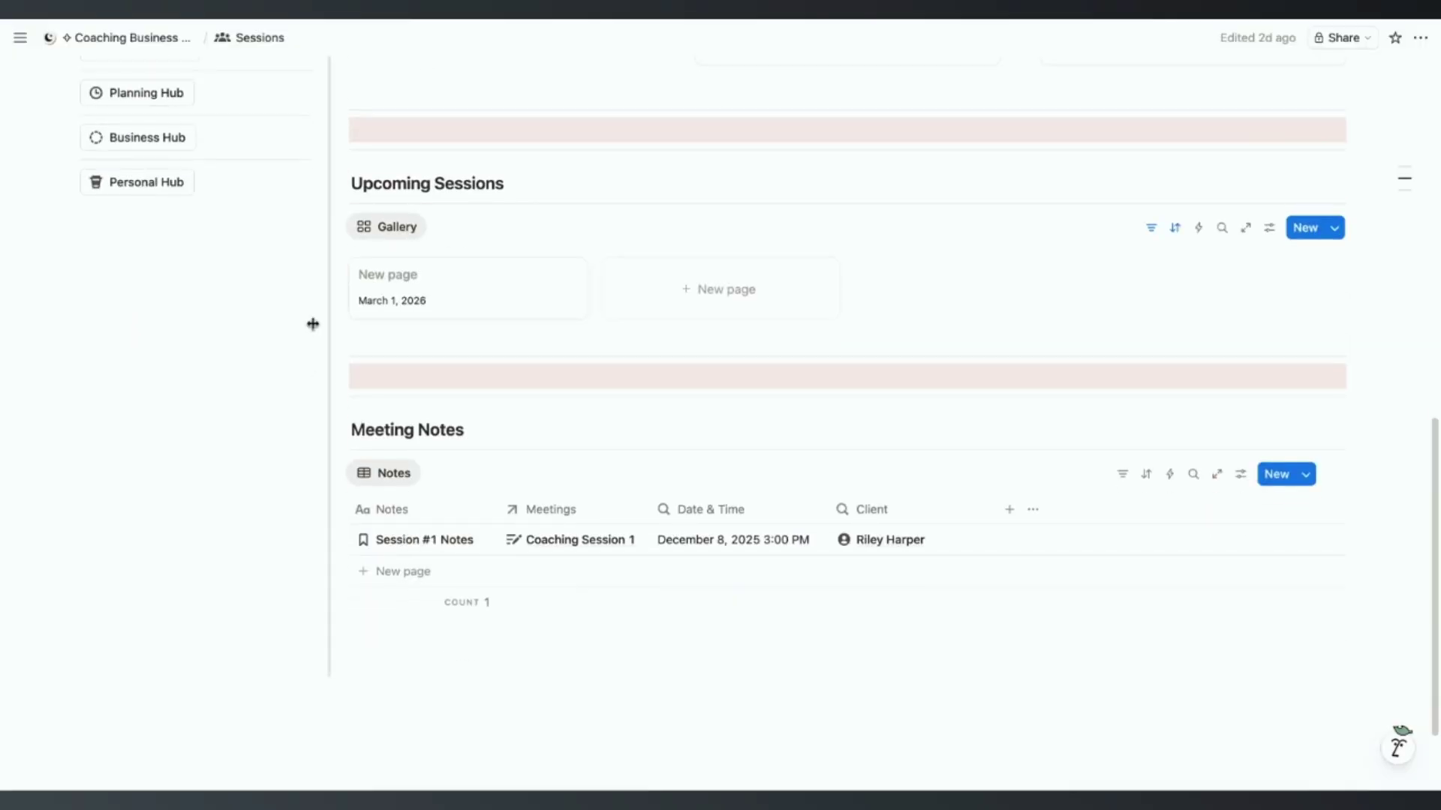
scroll(434, 502, "down", 1)
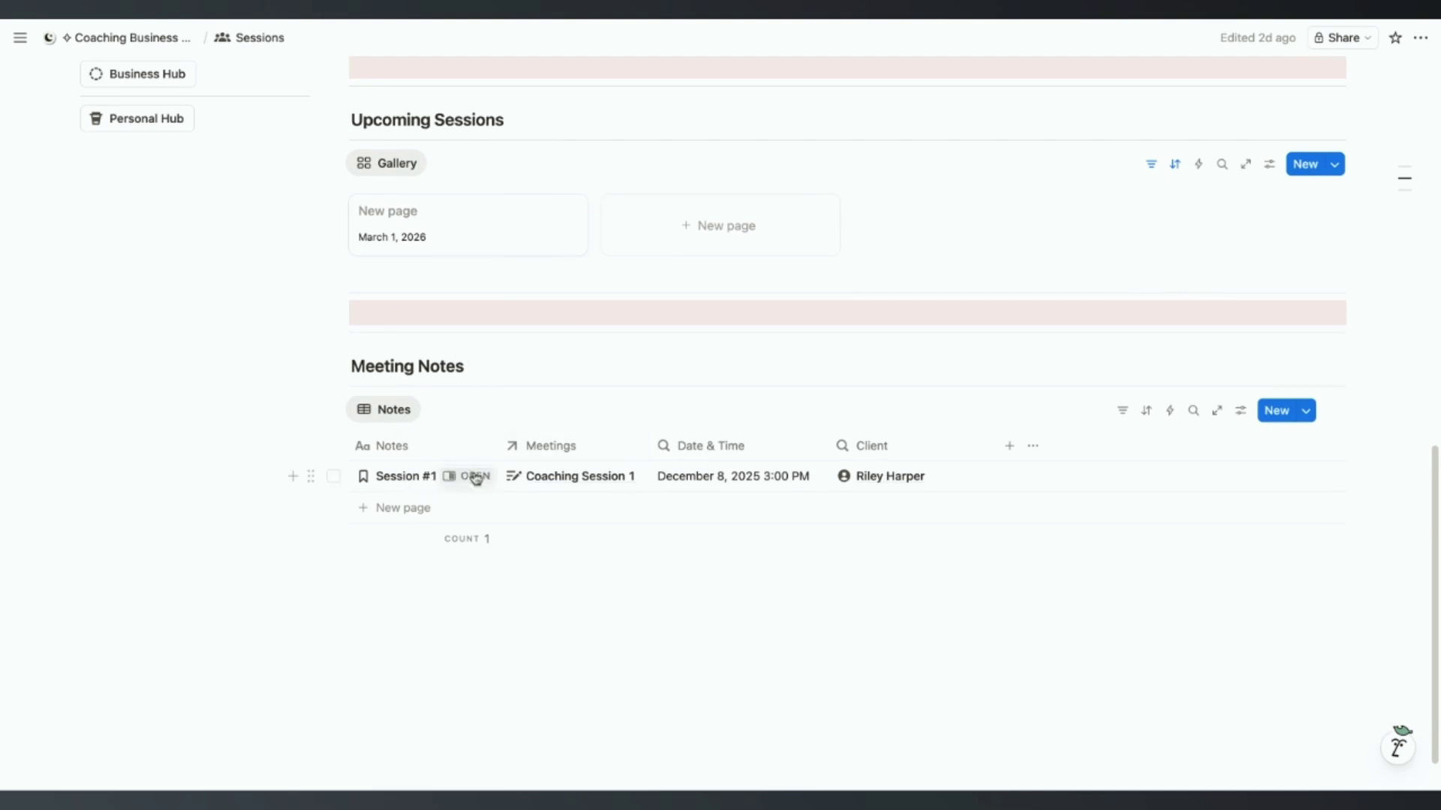
left_click(453, 478)
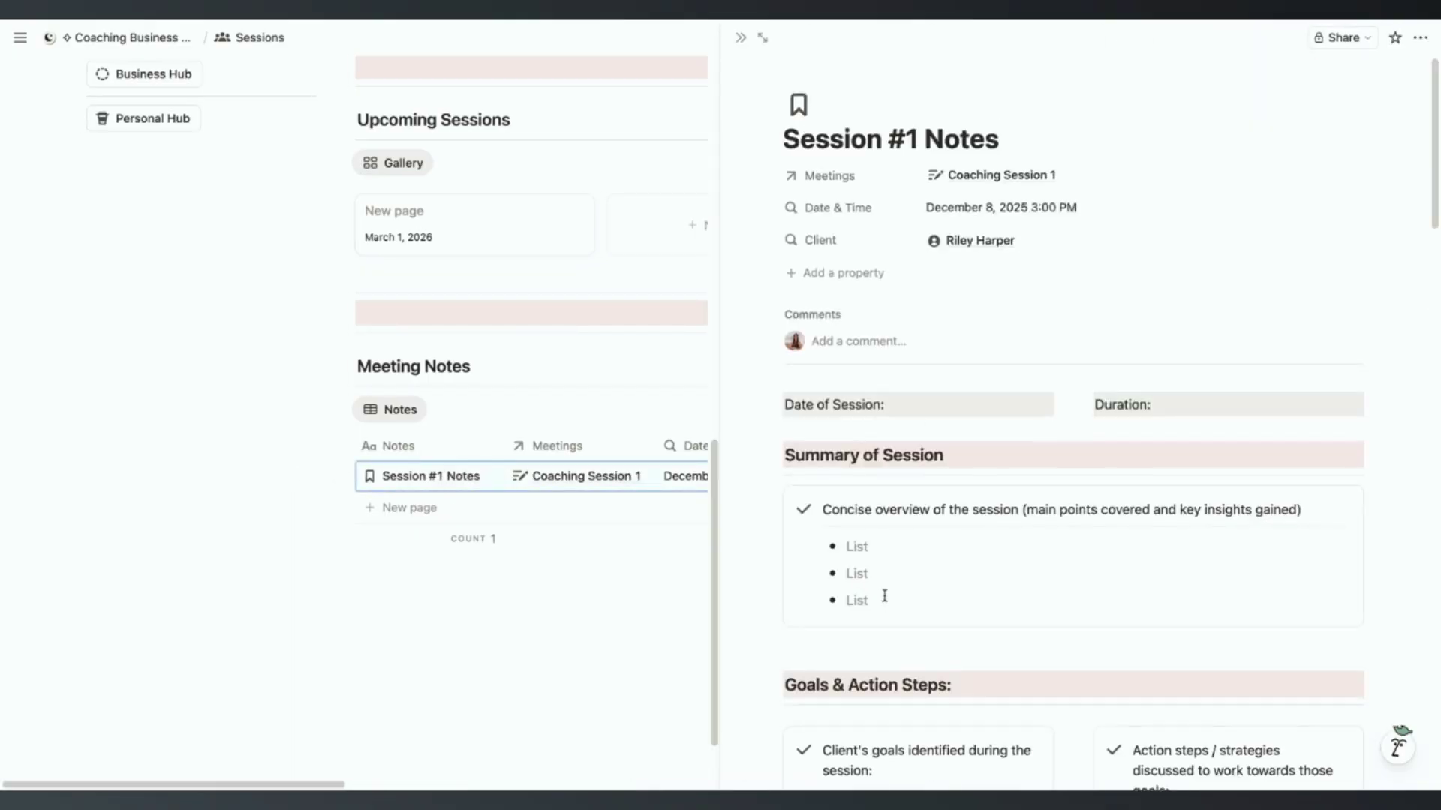
scroll(835, 342, "down", 2)
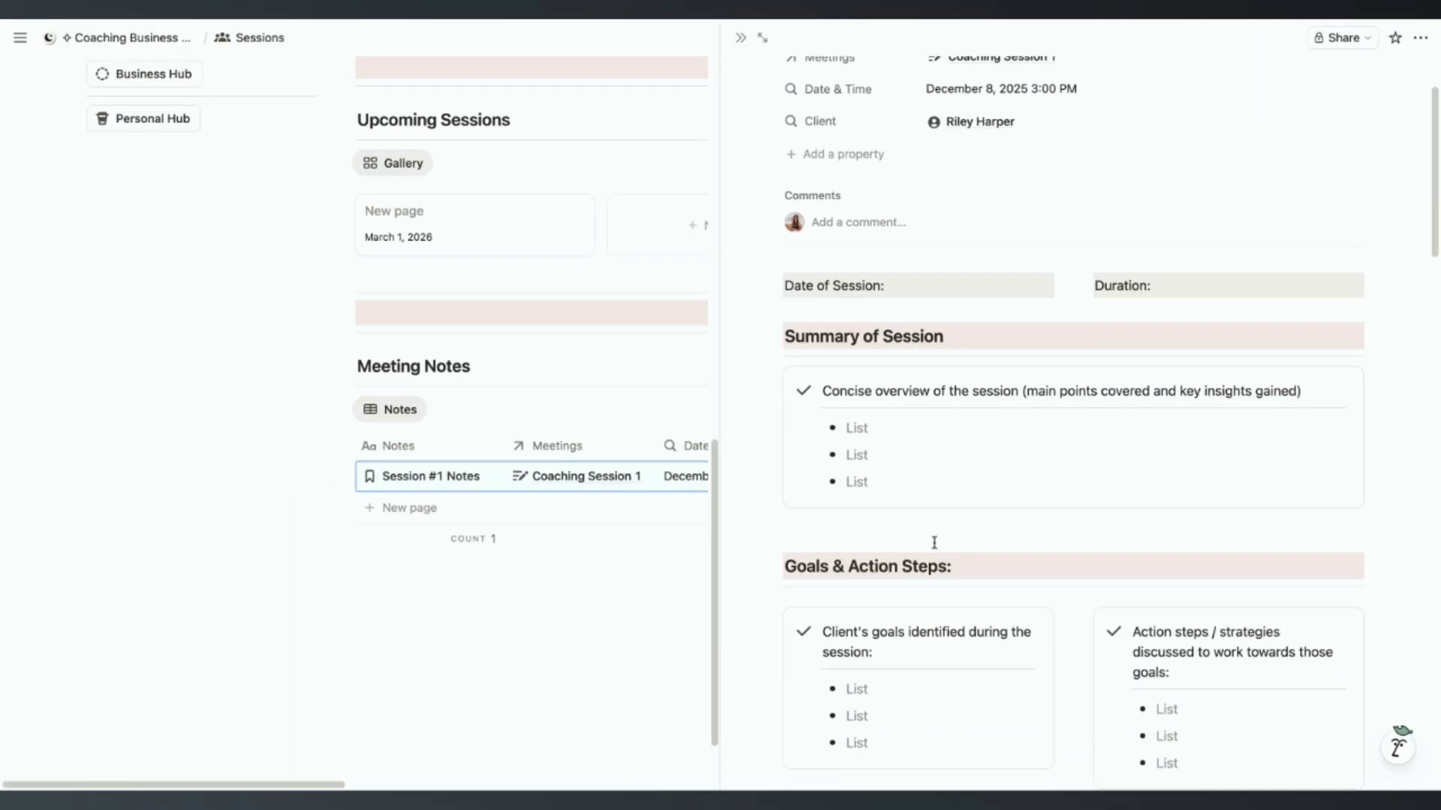
left_click(503, 610)
Step: Open the Feedback page from the Coaching Hub links and review the Client Feedback Forms and Testimonial Status sections
scroll(192, 341, "up", 6)
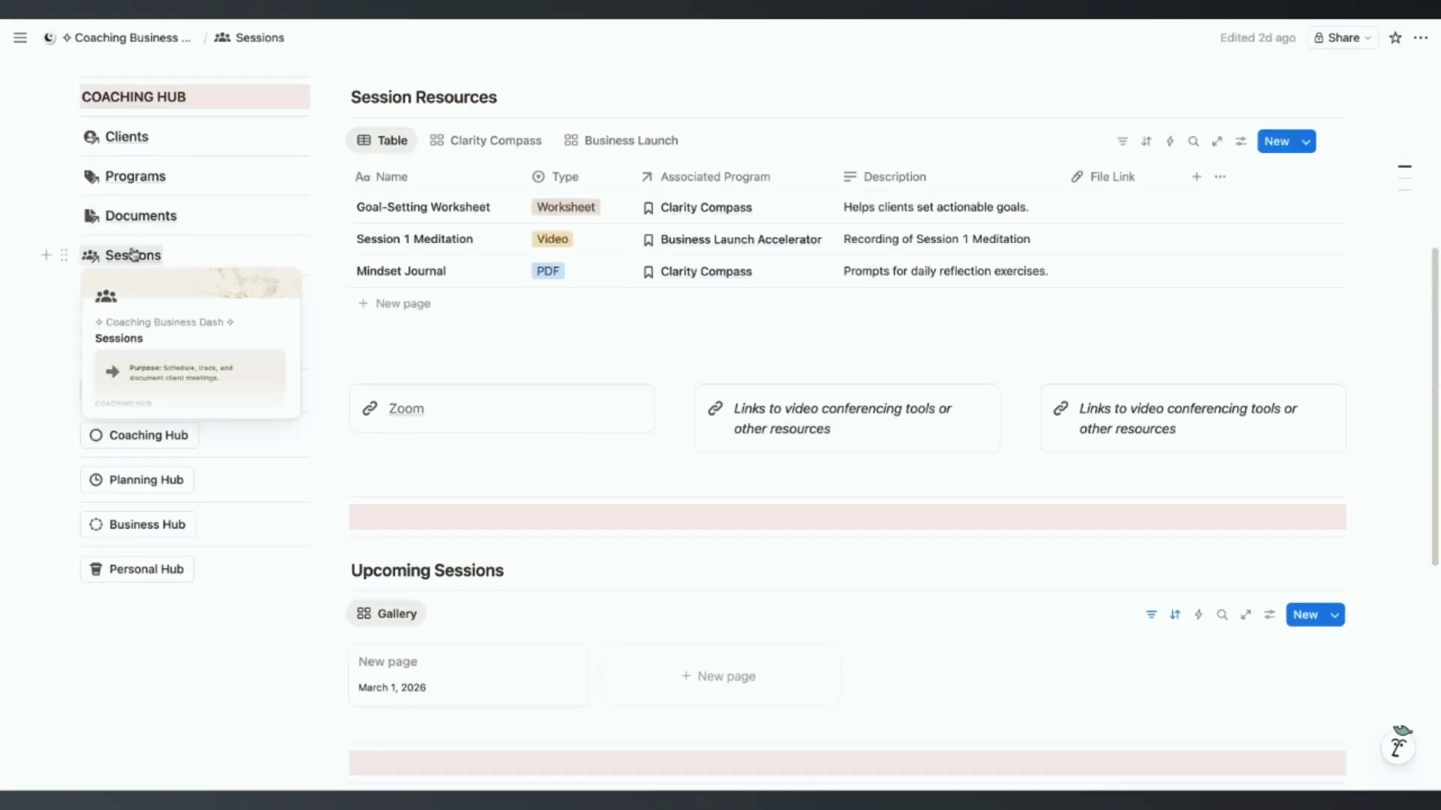
scroll(153, 165, "up", 5)
scroll(154, 188, "down", 5)
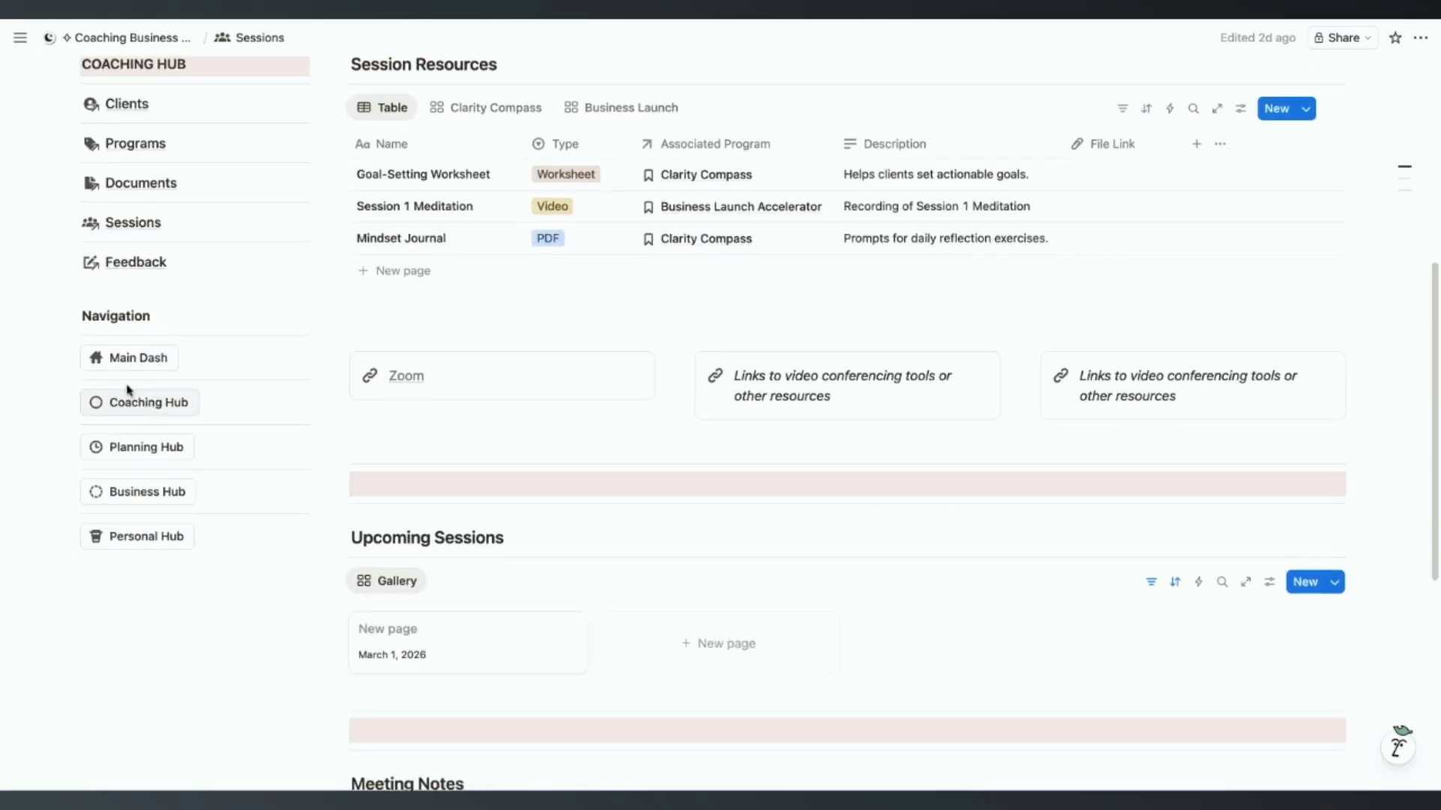
left_click(124, 264)
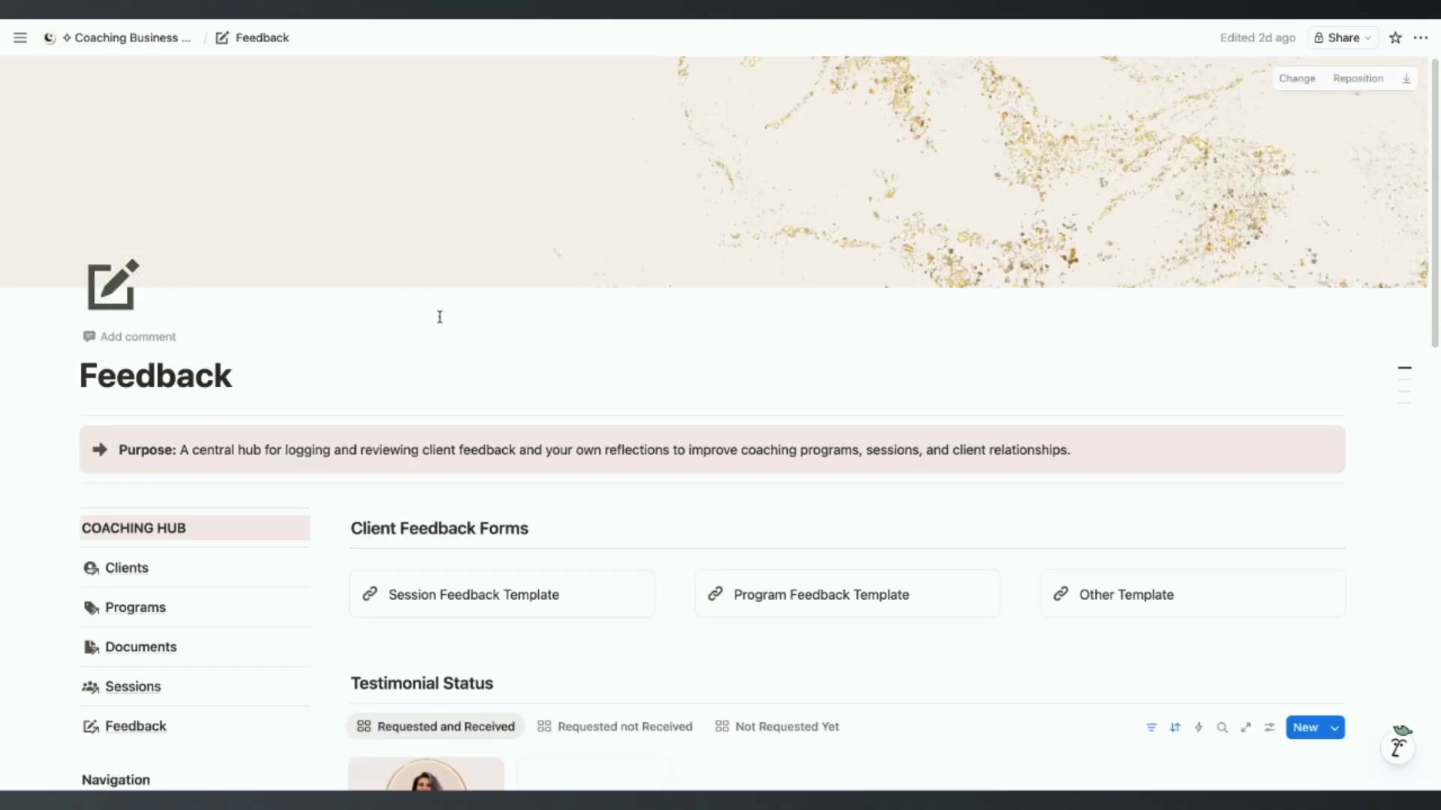
scroll(526, 431, "down", 5)
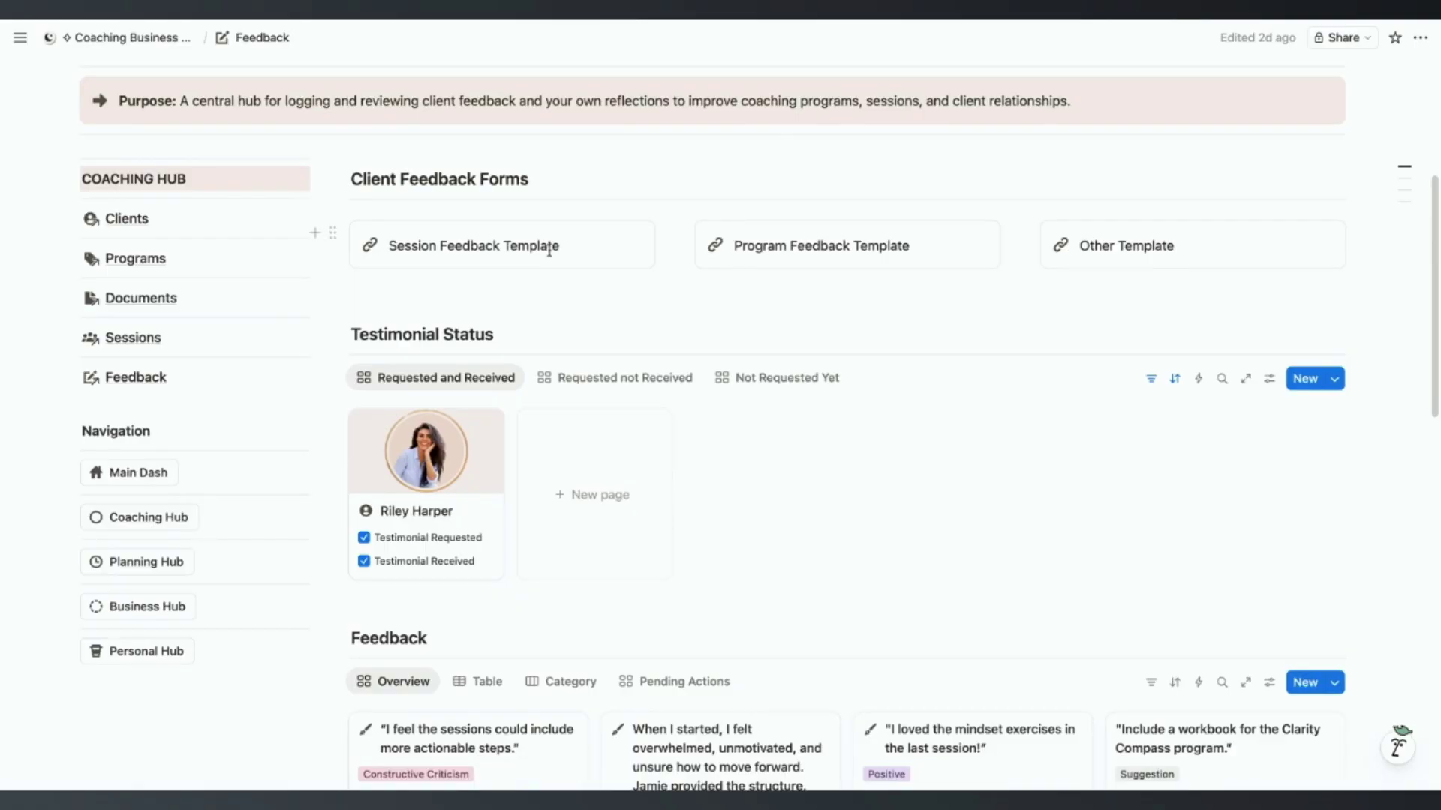
scroll(600, 337, "down", 3)
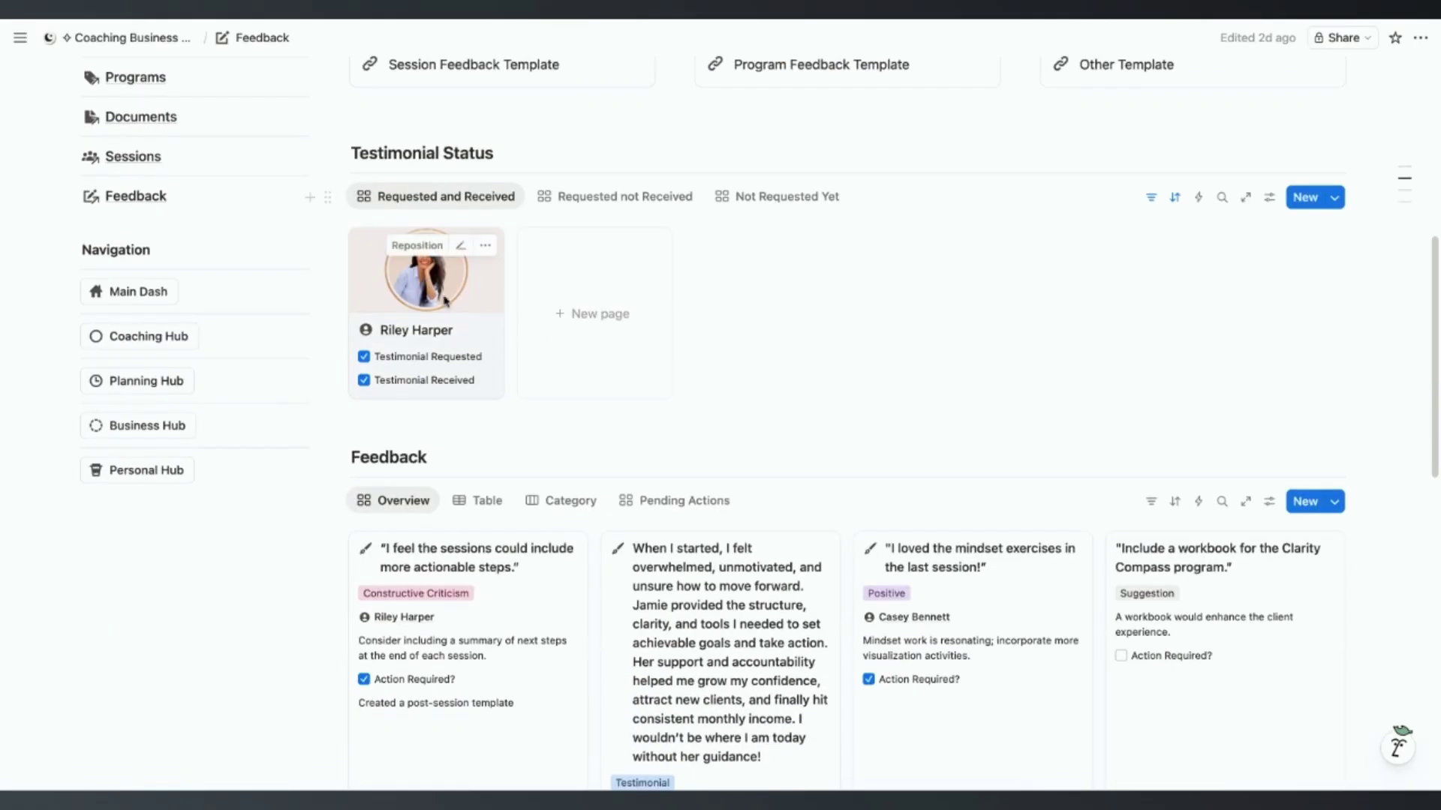
Step: Clear Testimonial Requested for the Requested and Received client, tick Testimonial Received for the Requested not Received client, and return to the Requested and Received view
left_click(364, 358)
left_click(615, 197)
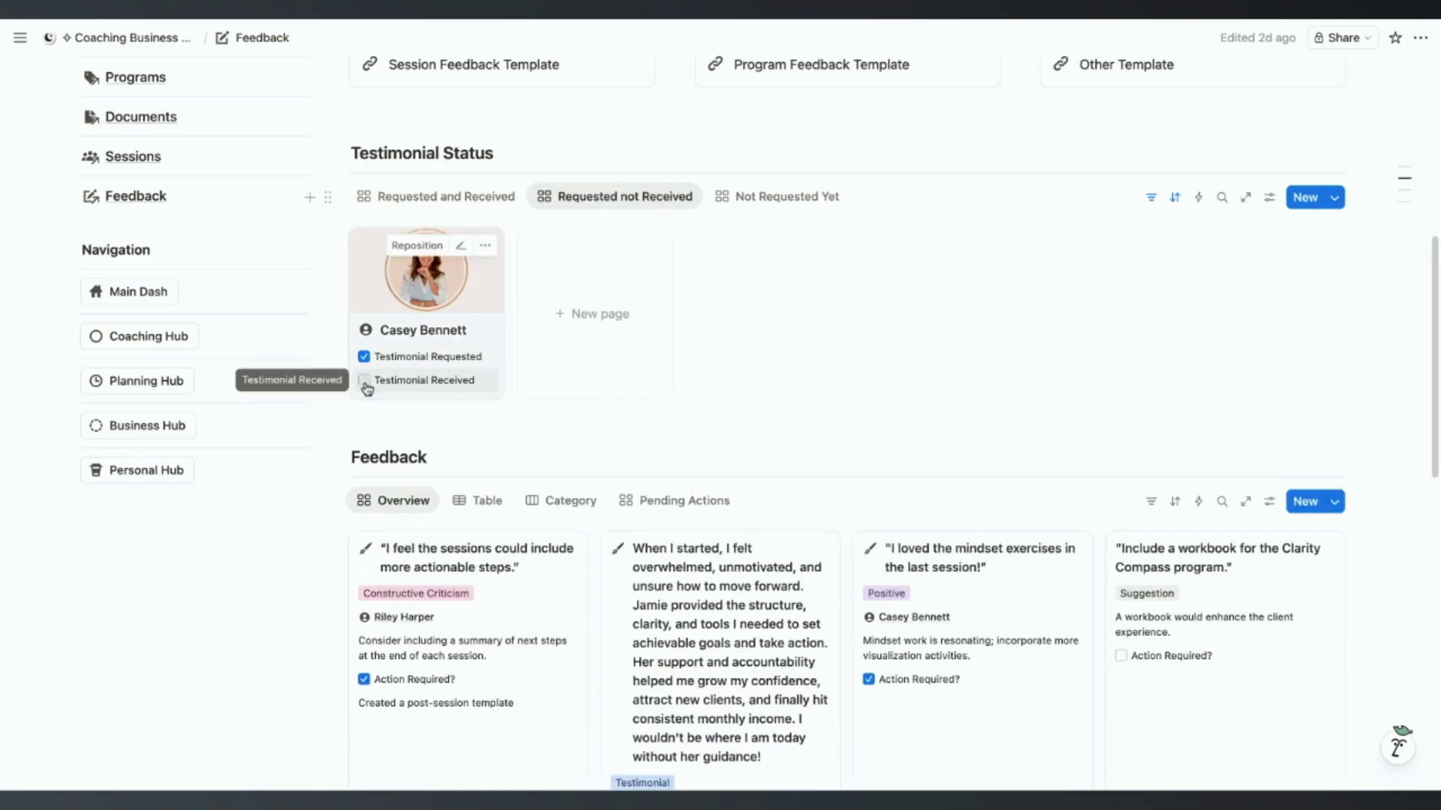
left_click(368, 379)
left_click(413, 197)
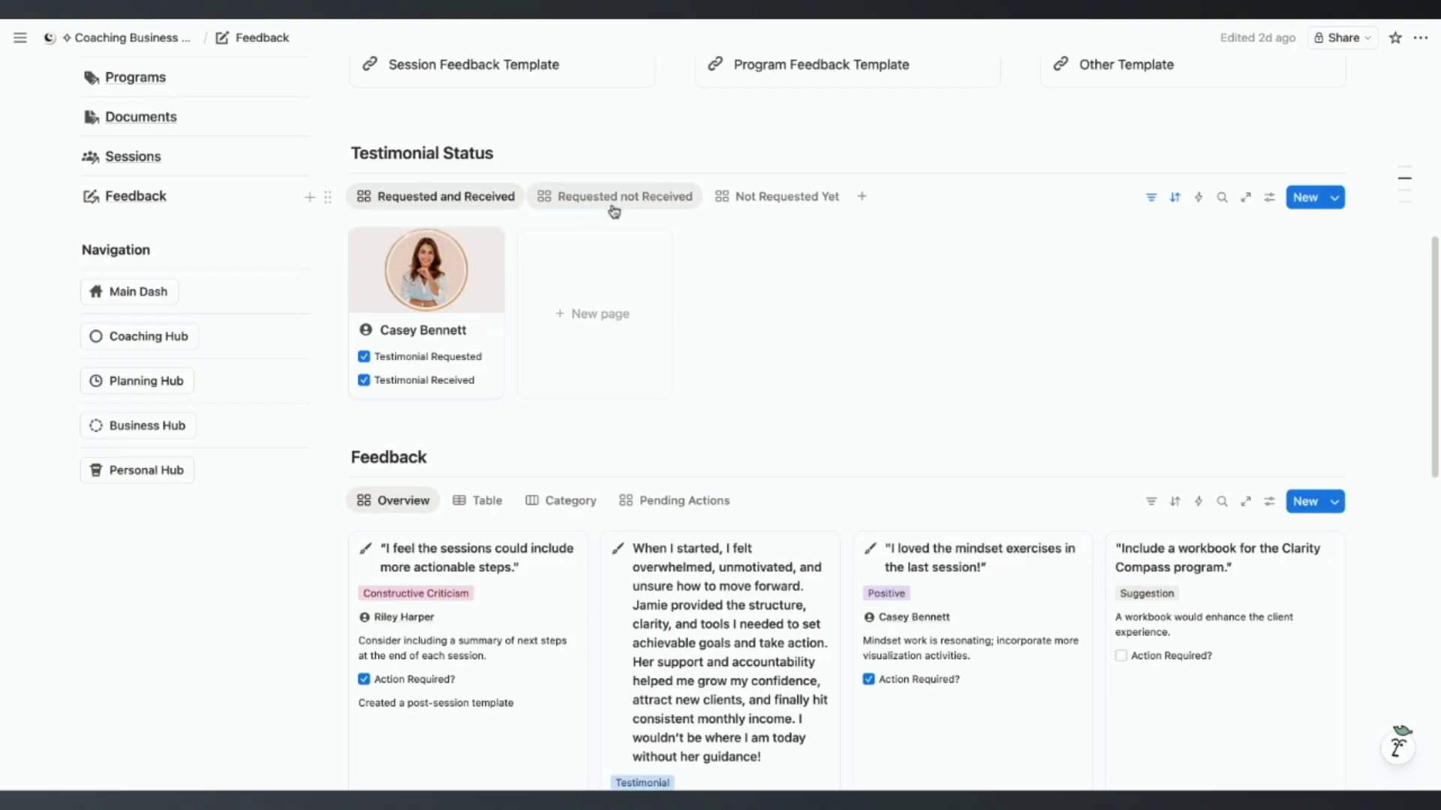
Step: Review the properties of the "I feel the sessions could include more actionable steps." feedback, close it and look over Coach Self-Reflection
scroll(466, 406, "down", 3)
scroll(360, 456, "down", 2)
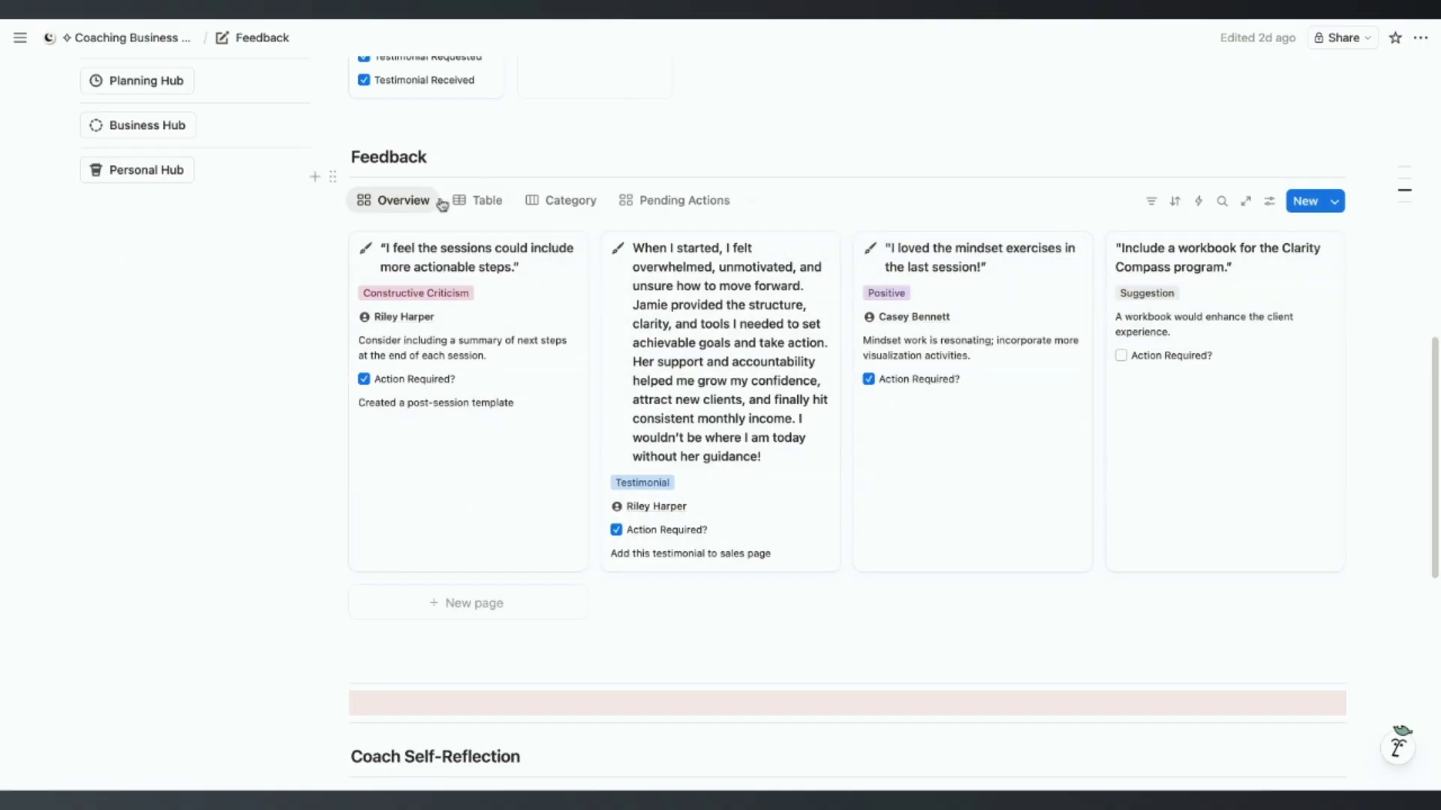
left_click(486, 253)
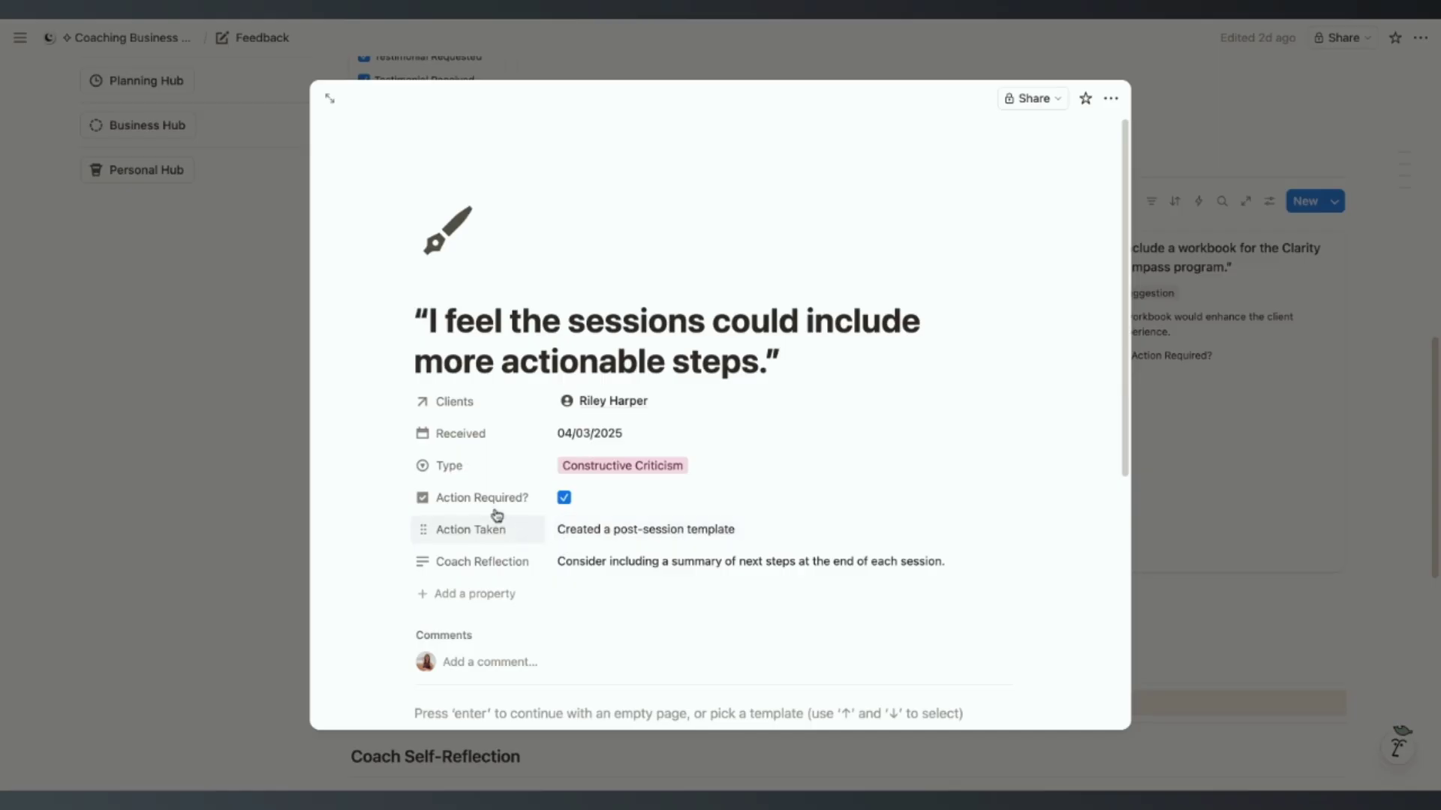
left_click(43, 356)
scroll(297, 469, "down", 5)
scroll(297, 466, "down", 4)
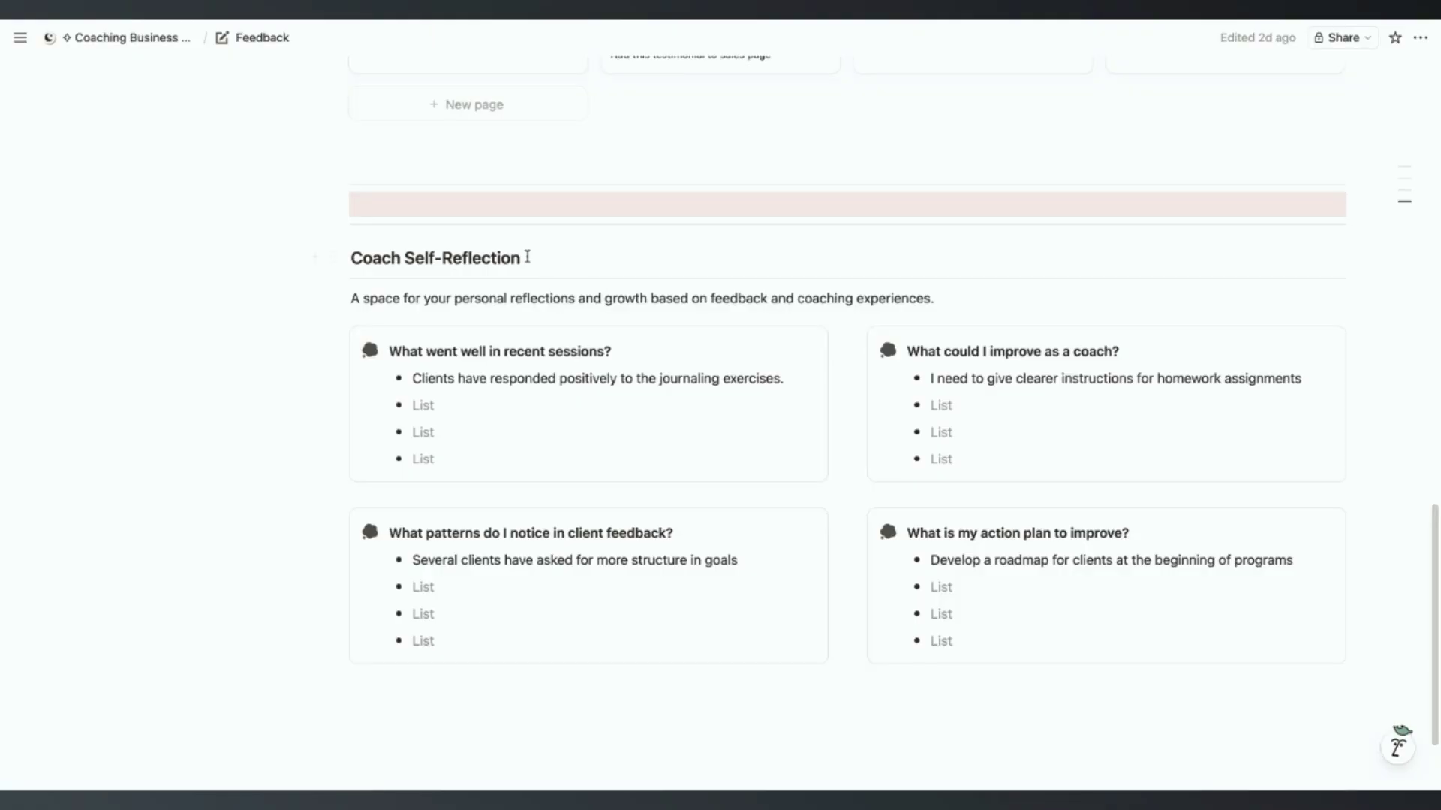
Step: Open the Planning Hub from the navigation links and review its Brain Dump and Task Planner sections
scroll(498, 231, "up", 10)
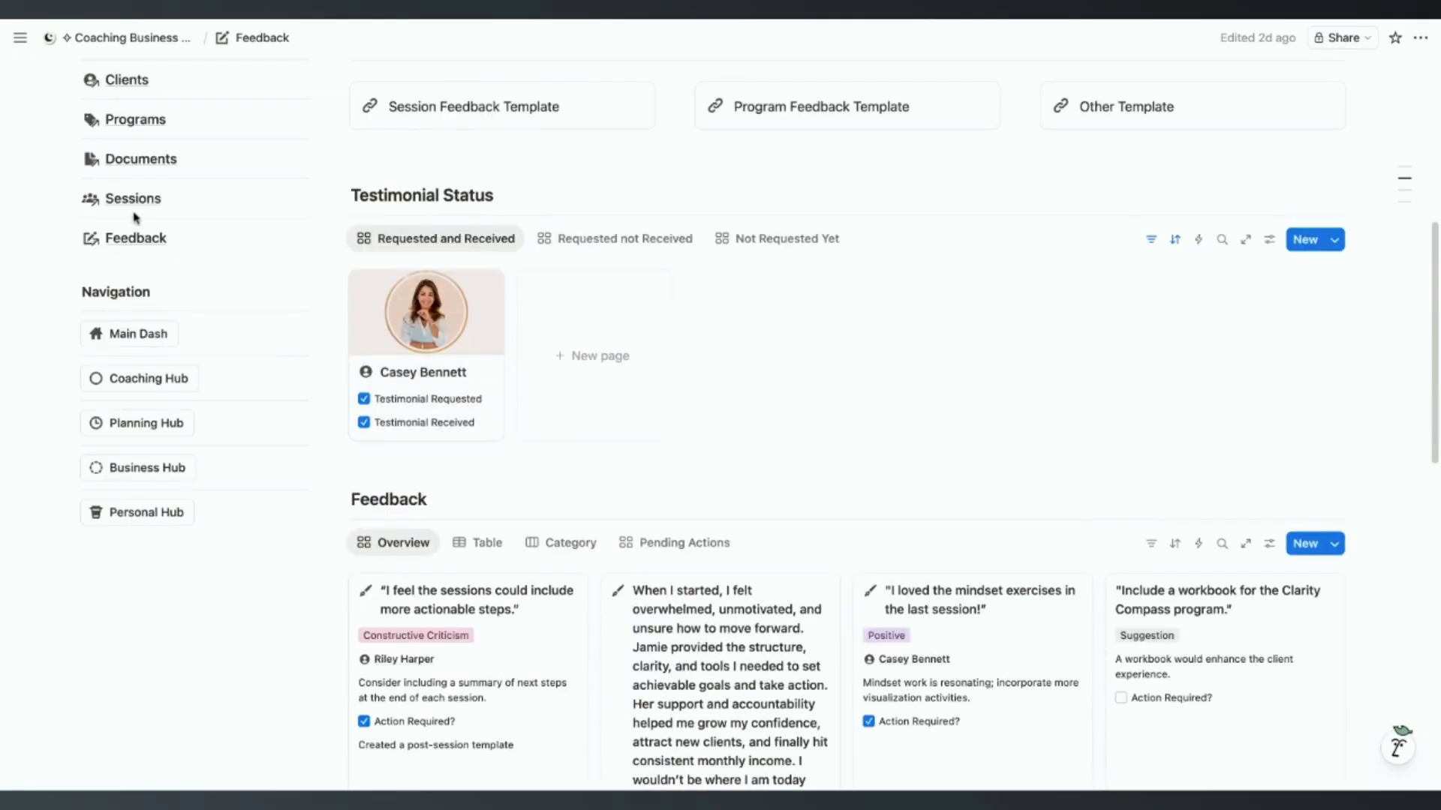
scroll(136, 218, "up", 4)
scroll(138, 296, "down", 2)
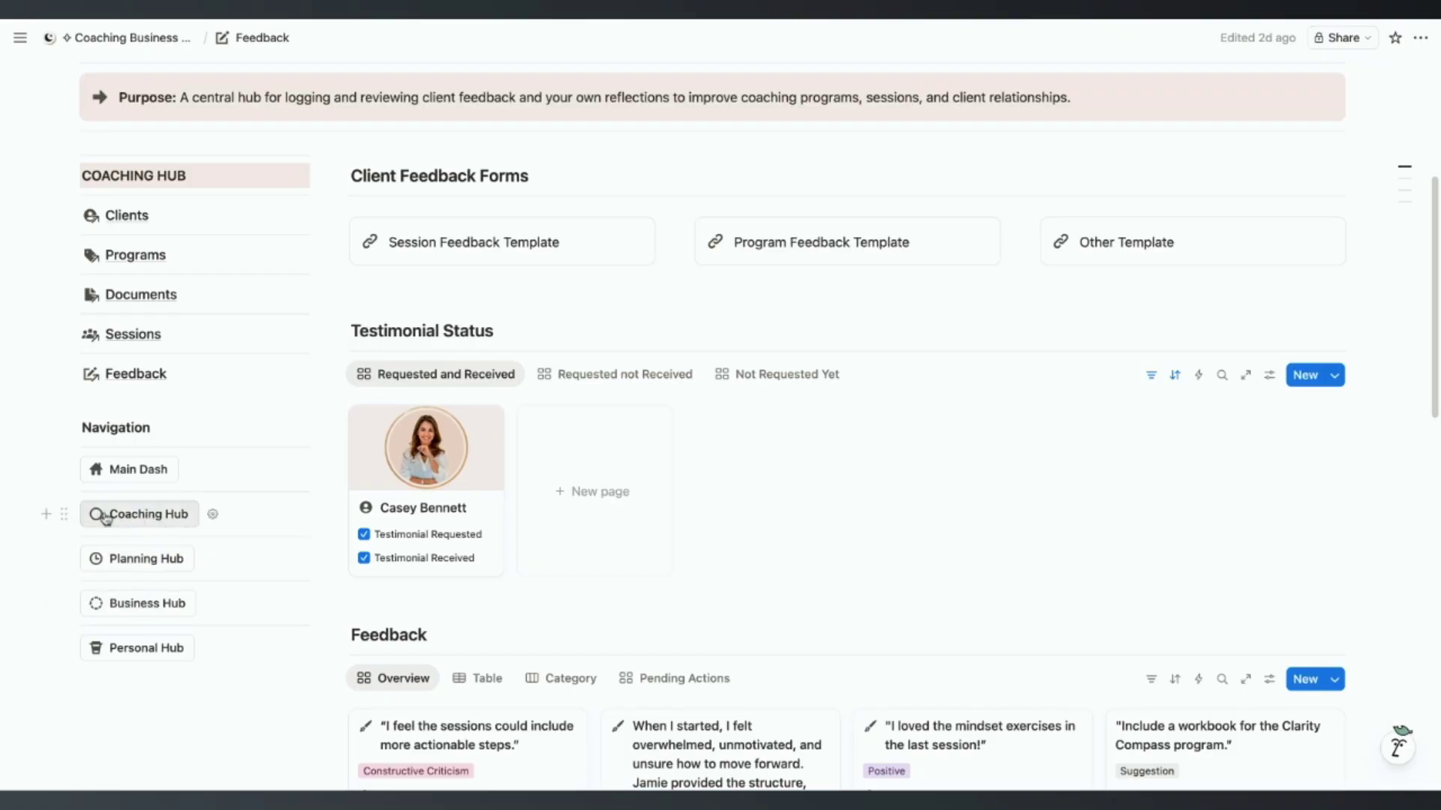
left_click(131, 564)
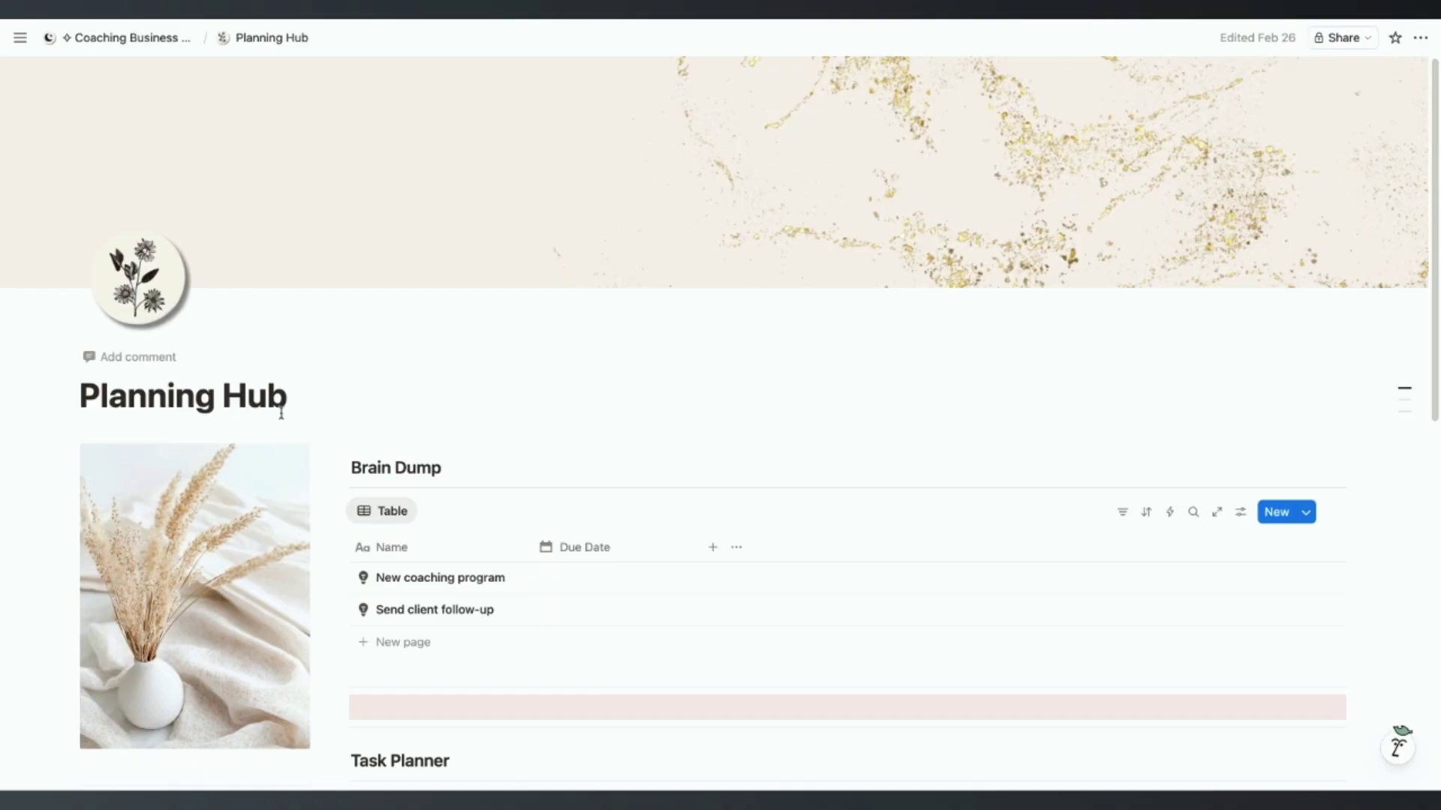
scroll(347, 387, "down", 3)
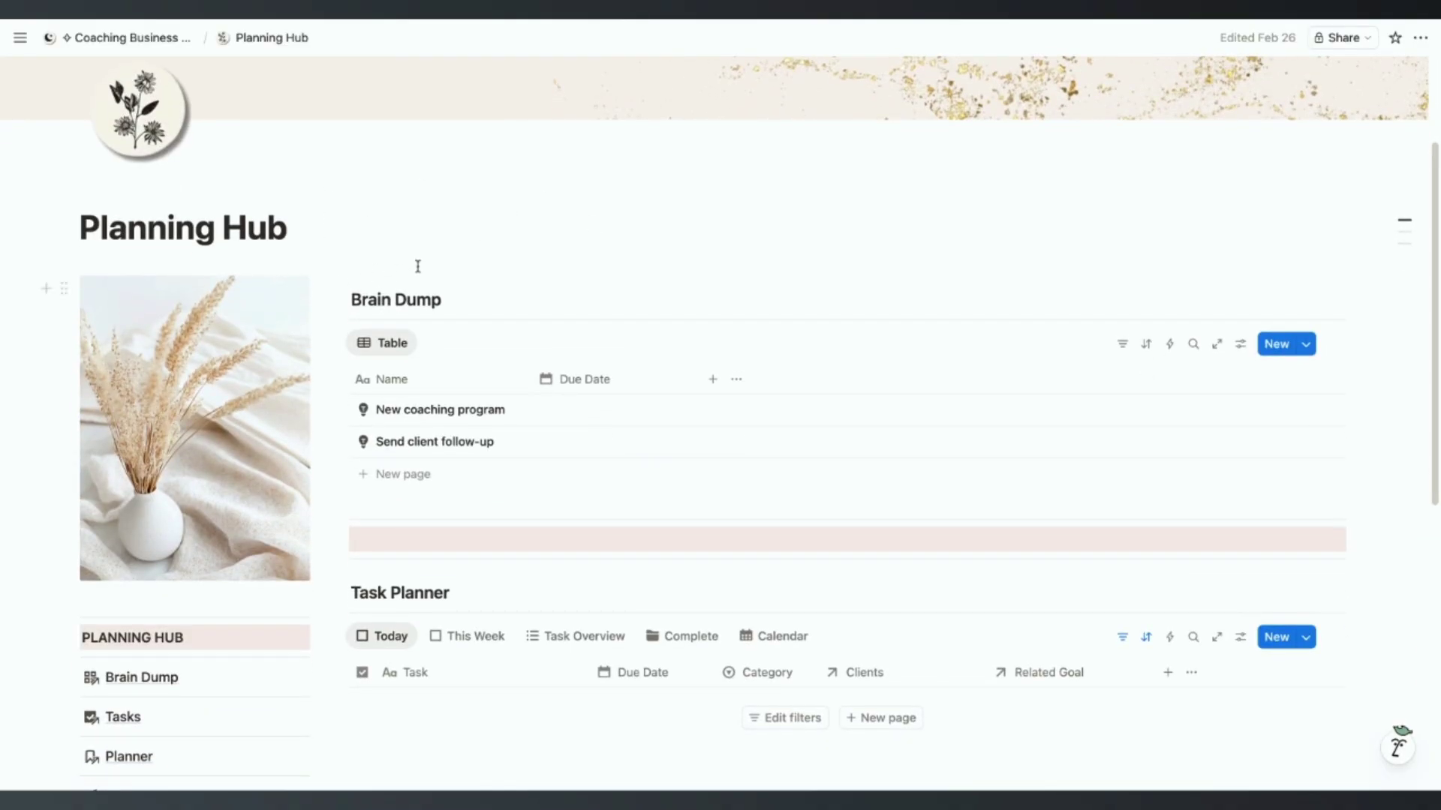
scroll(570, 247, "down", 3)
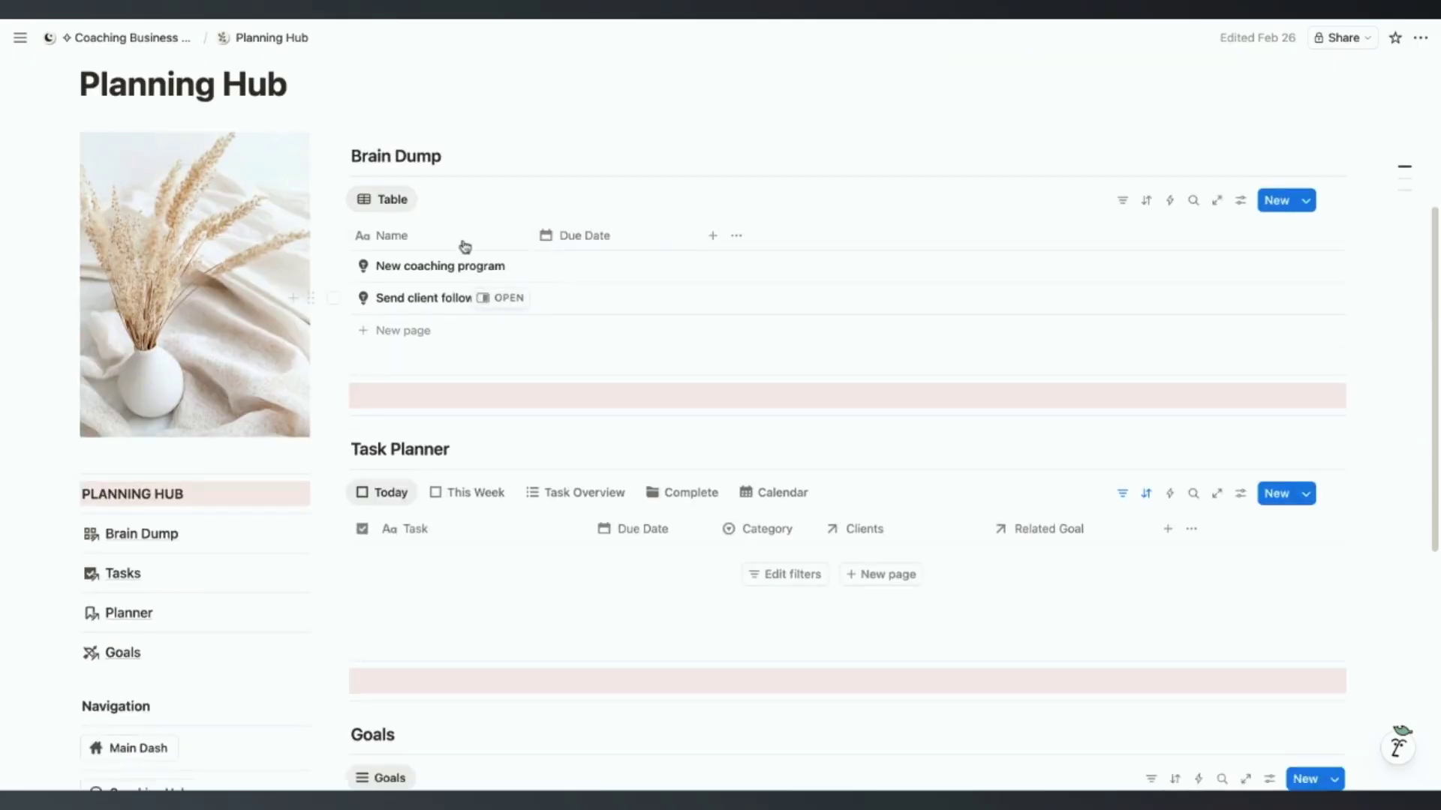
Step: Look over the Planning Hub's Brain Dump, Task Planner and Goals sections
scroll(514, 244, "down", 2)
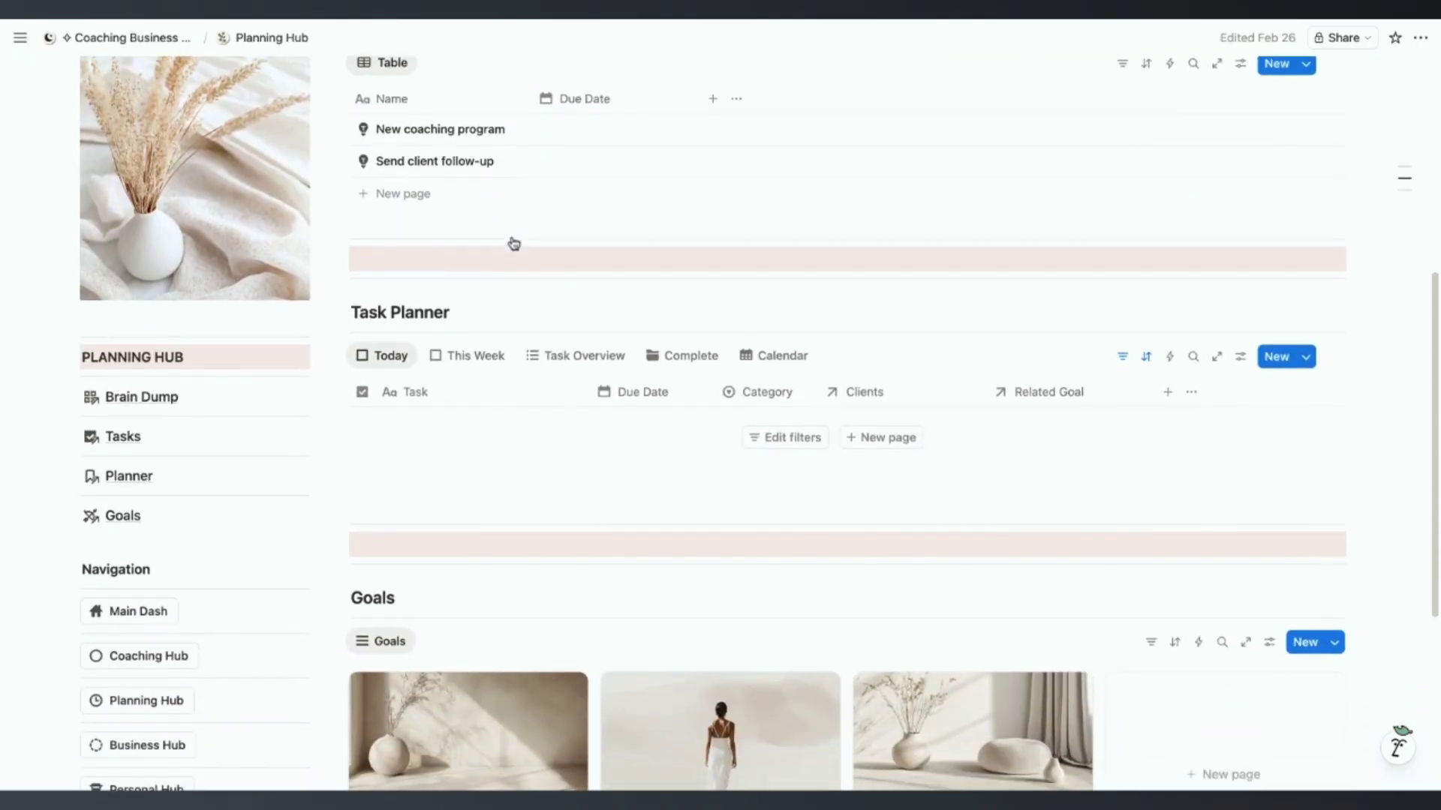
scroll(515, 244, "up", 3)
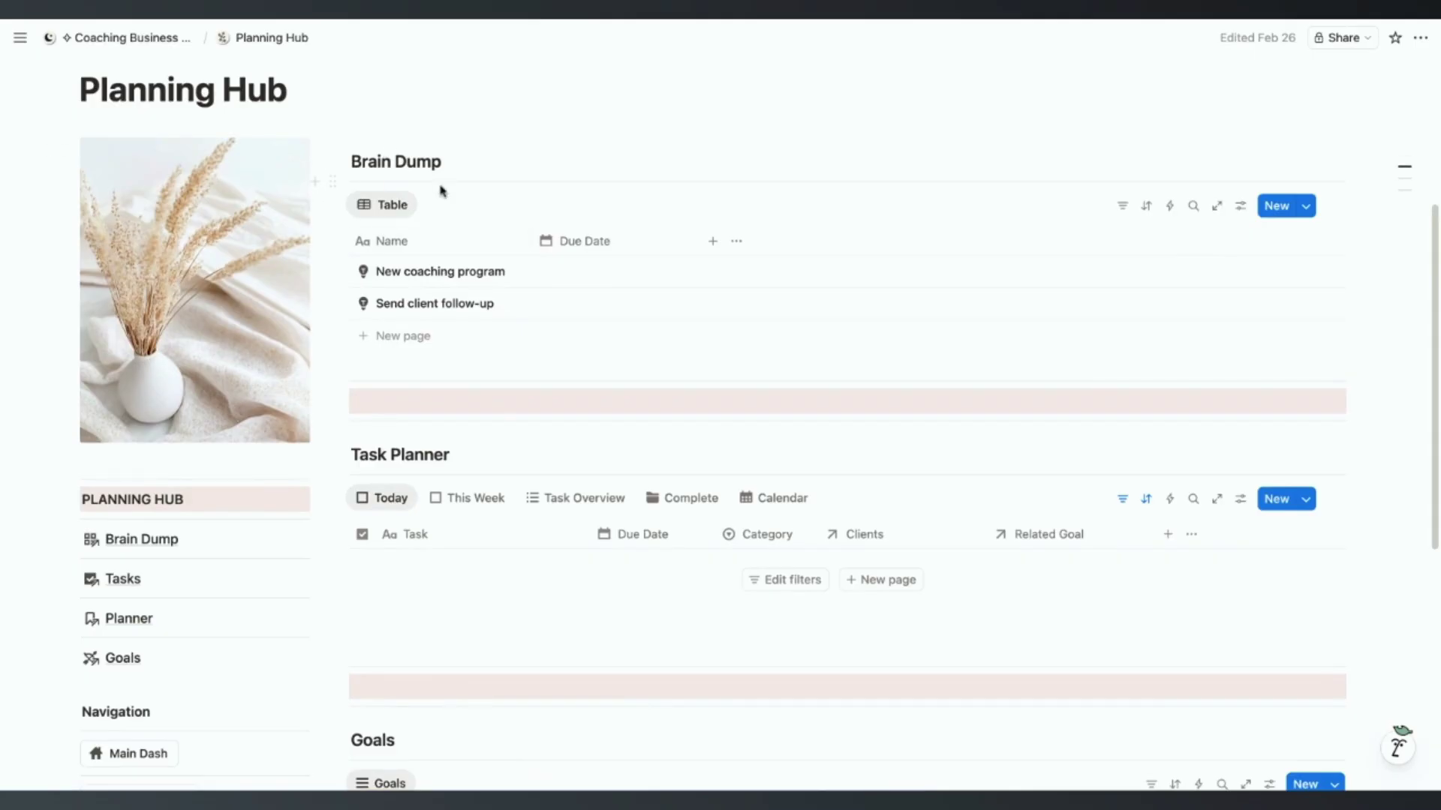
scroll(442, 461, "down", 5)
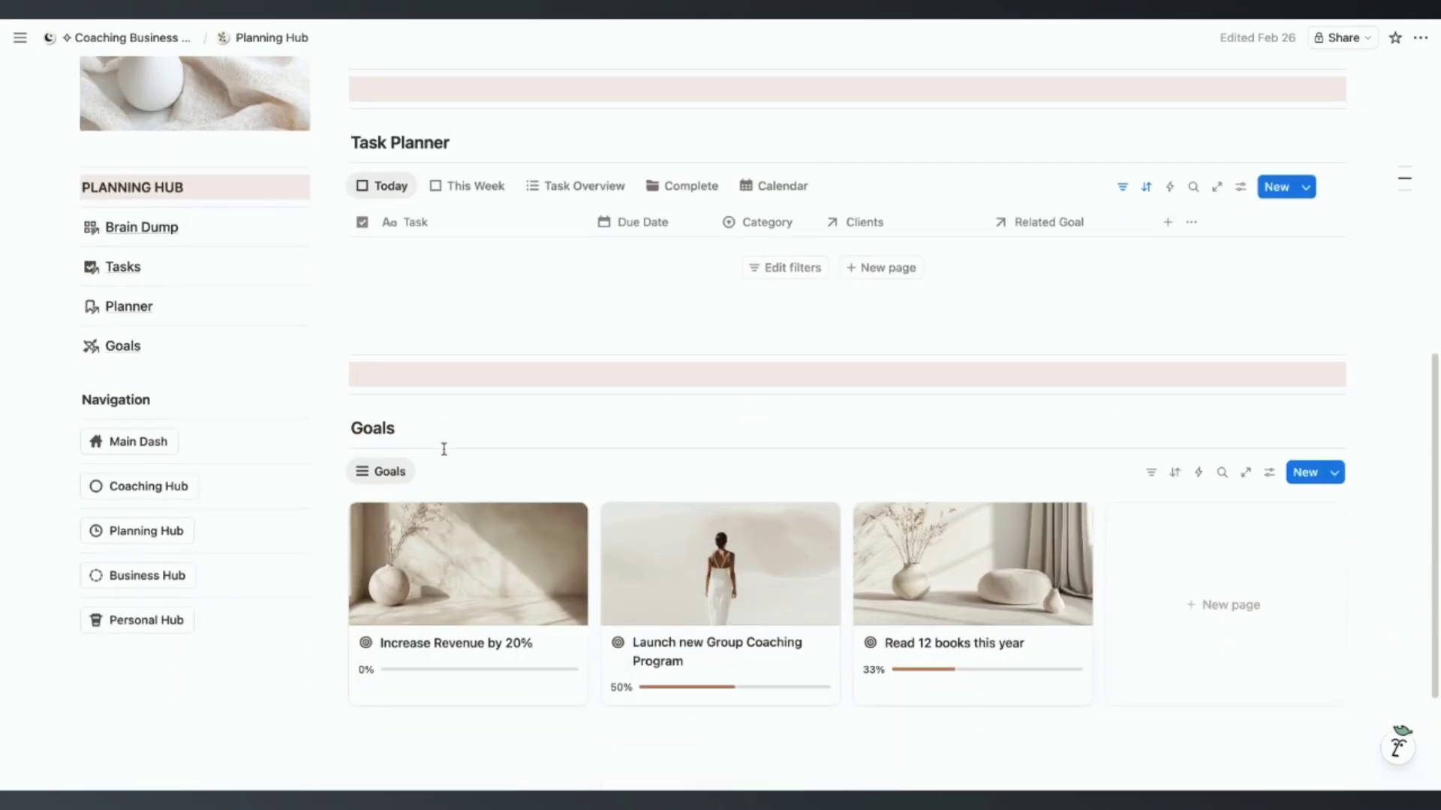
scroll(403, 412, "down", 3)
scroll(112, 270, "up", 7)
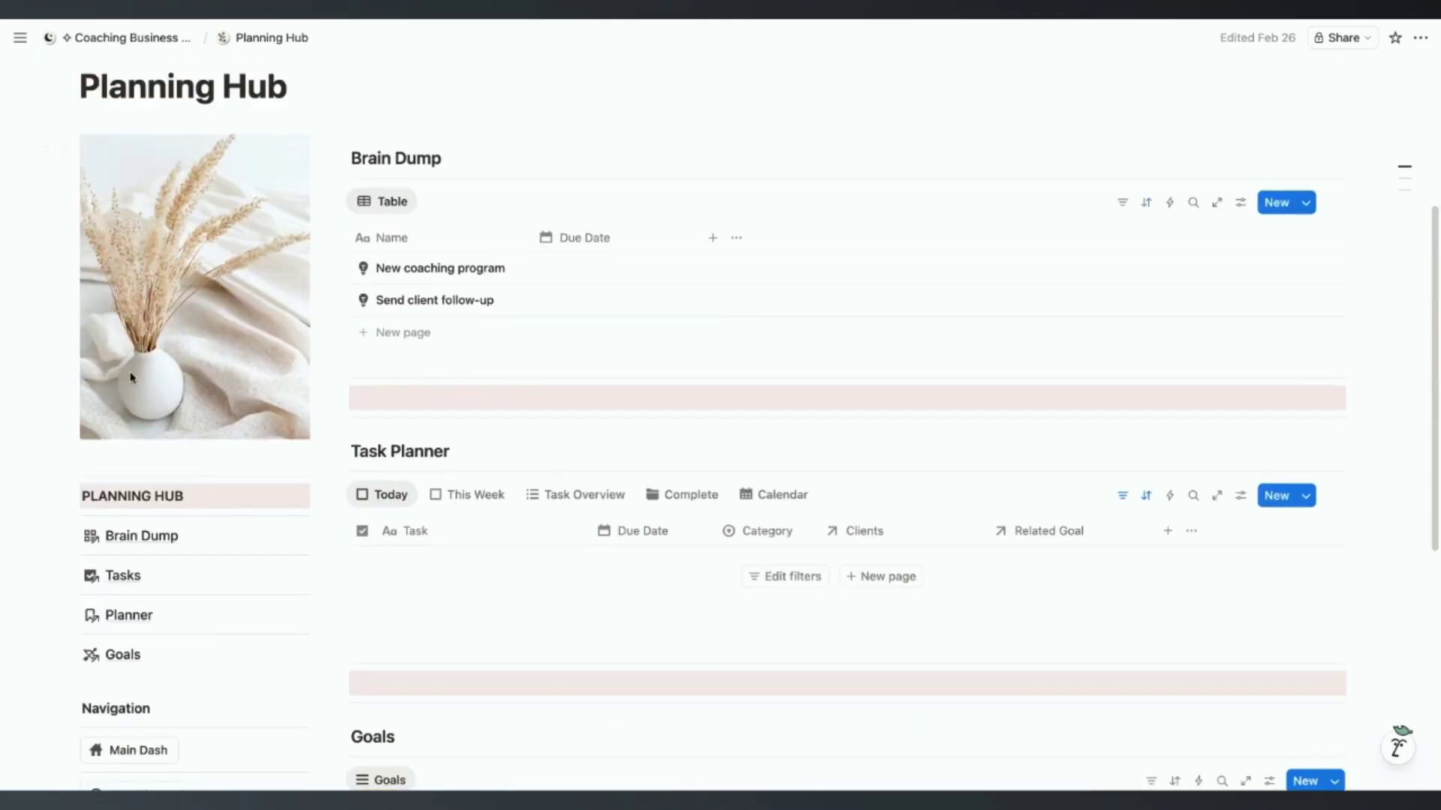
Step: Open the Brain Dump page from the Planning Hub links and review its Quick Capture, Quick Capture Database and Free Writing sections
left_click(124, 537)
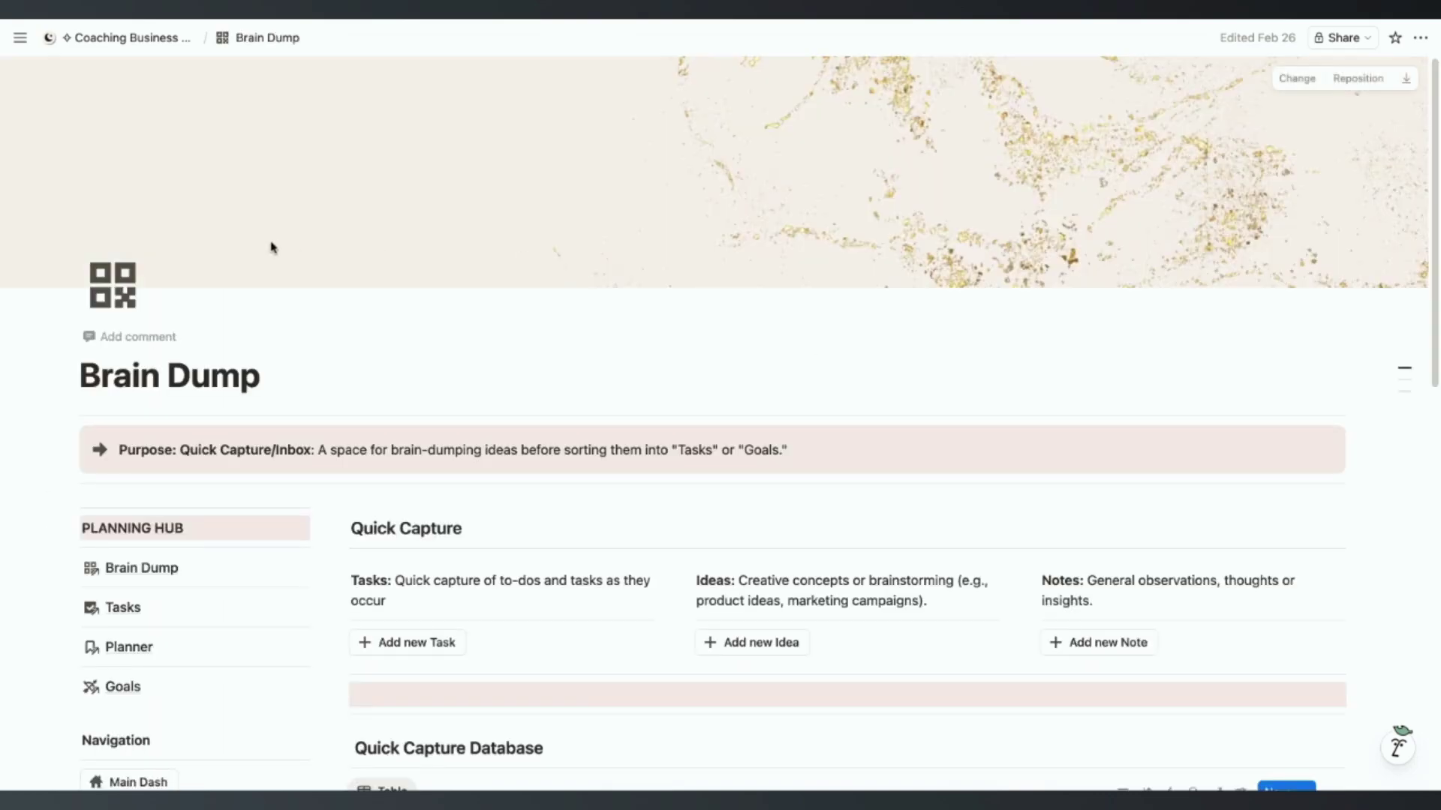
scroll(873, 360, "down", 6)
scroll(534, 277, "up", 5)
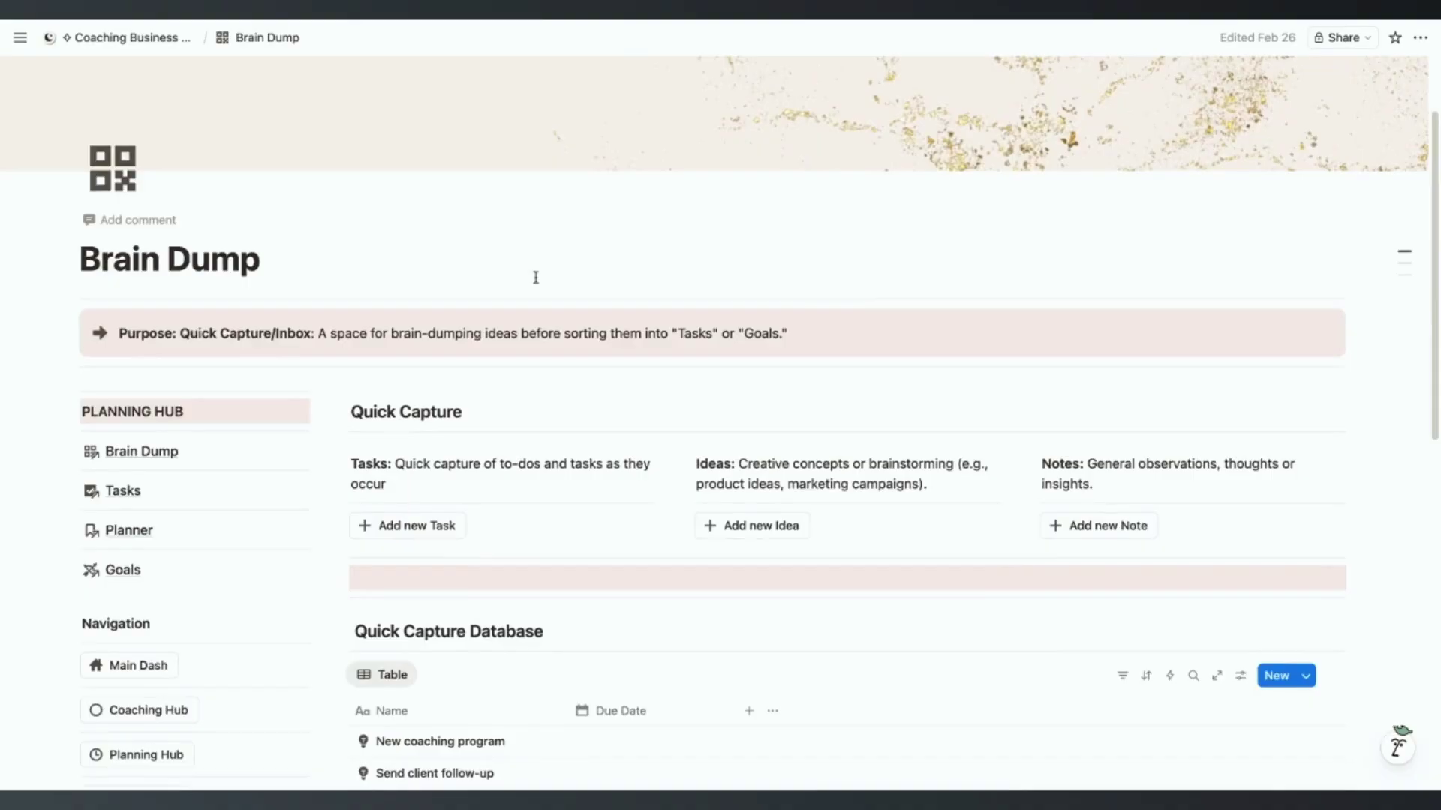
scroll(536, 277, "down", 3)
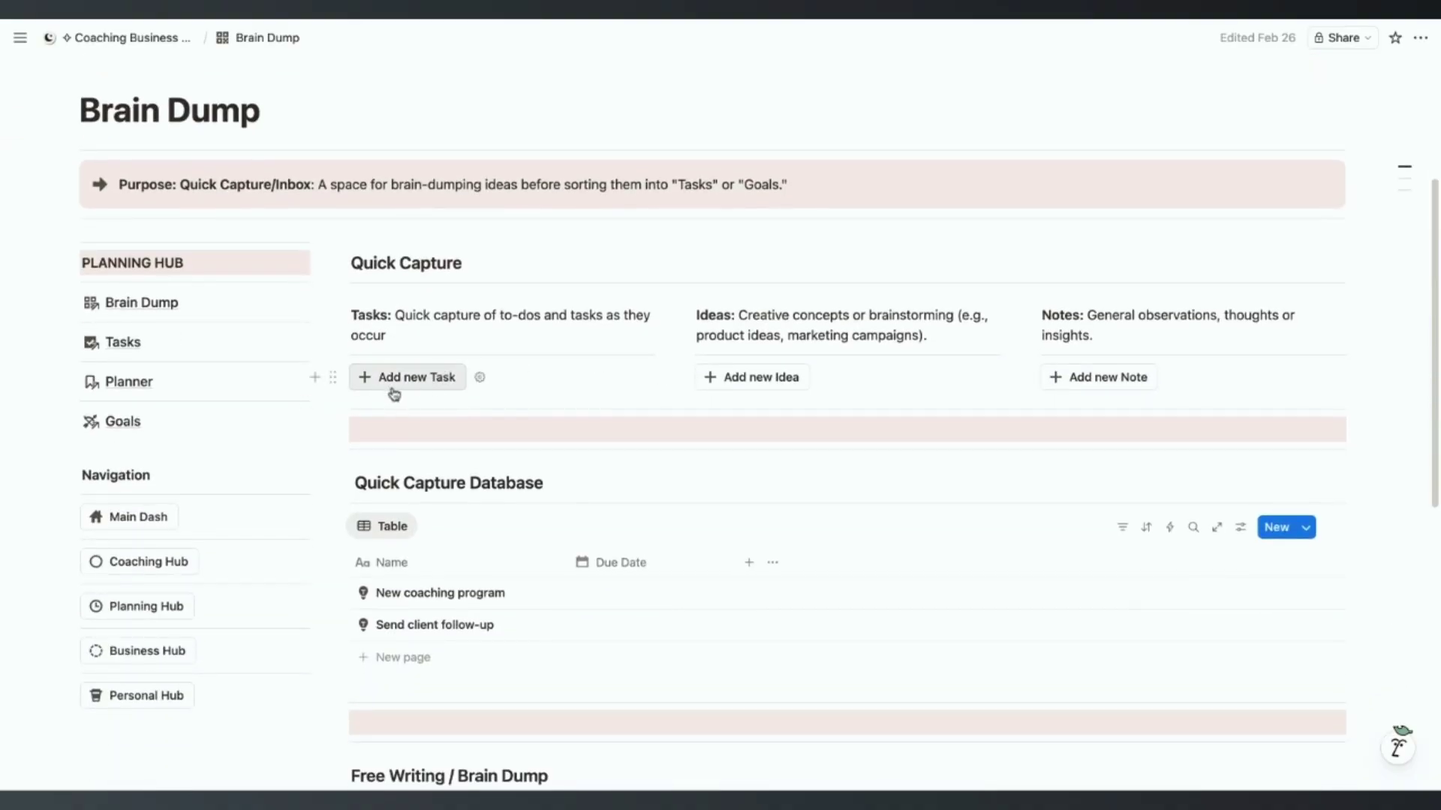
scroll(428, 443, "down", 3)
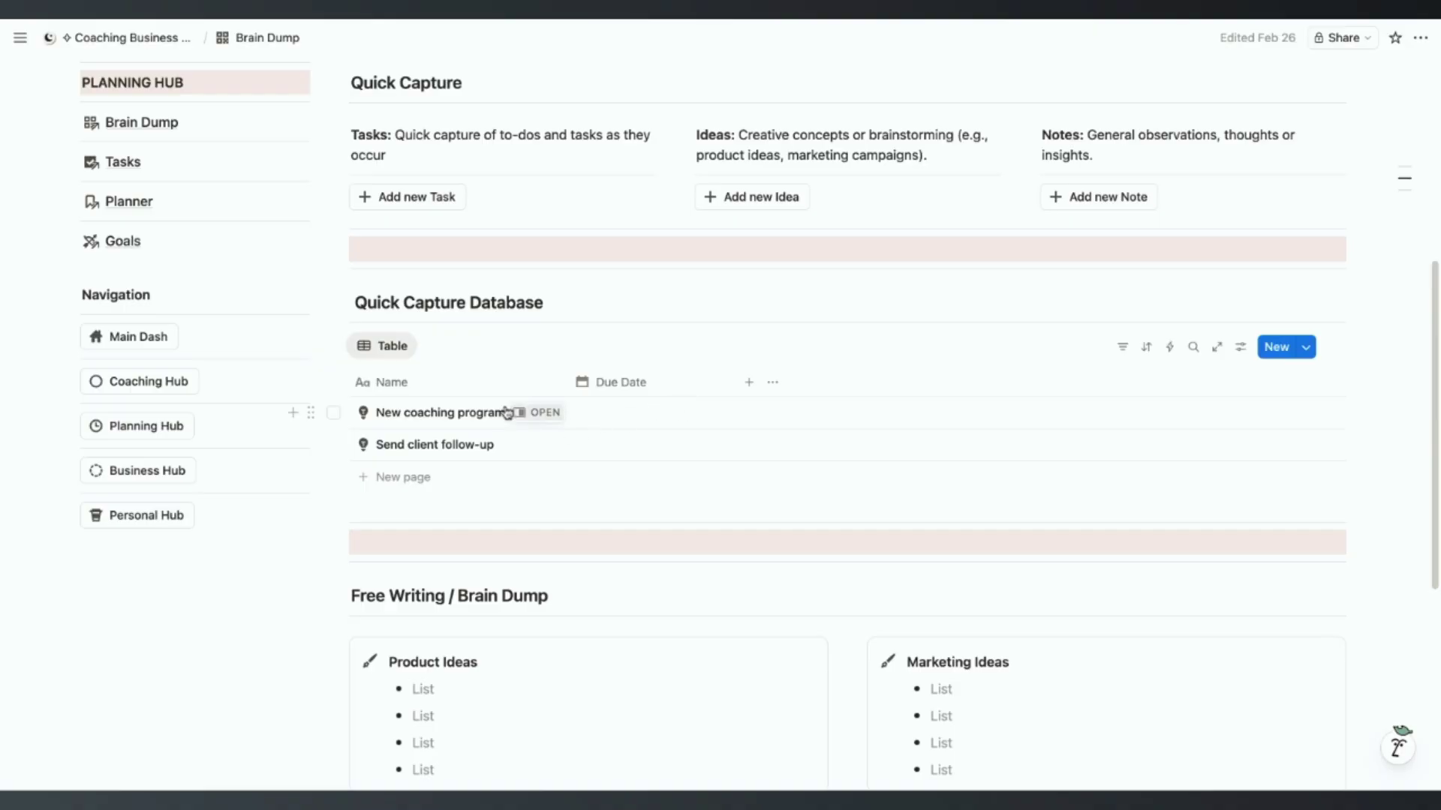
scroll(510, 415, "down", 5)
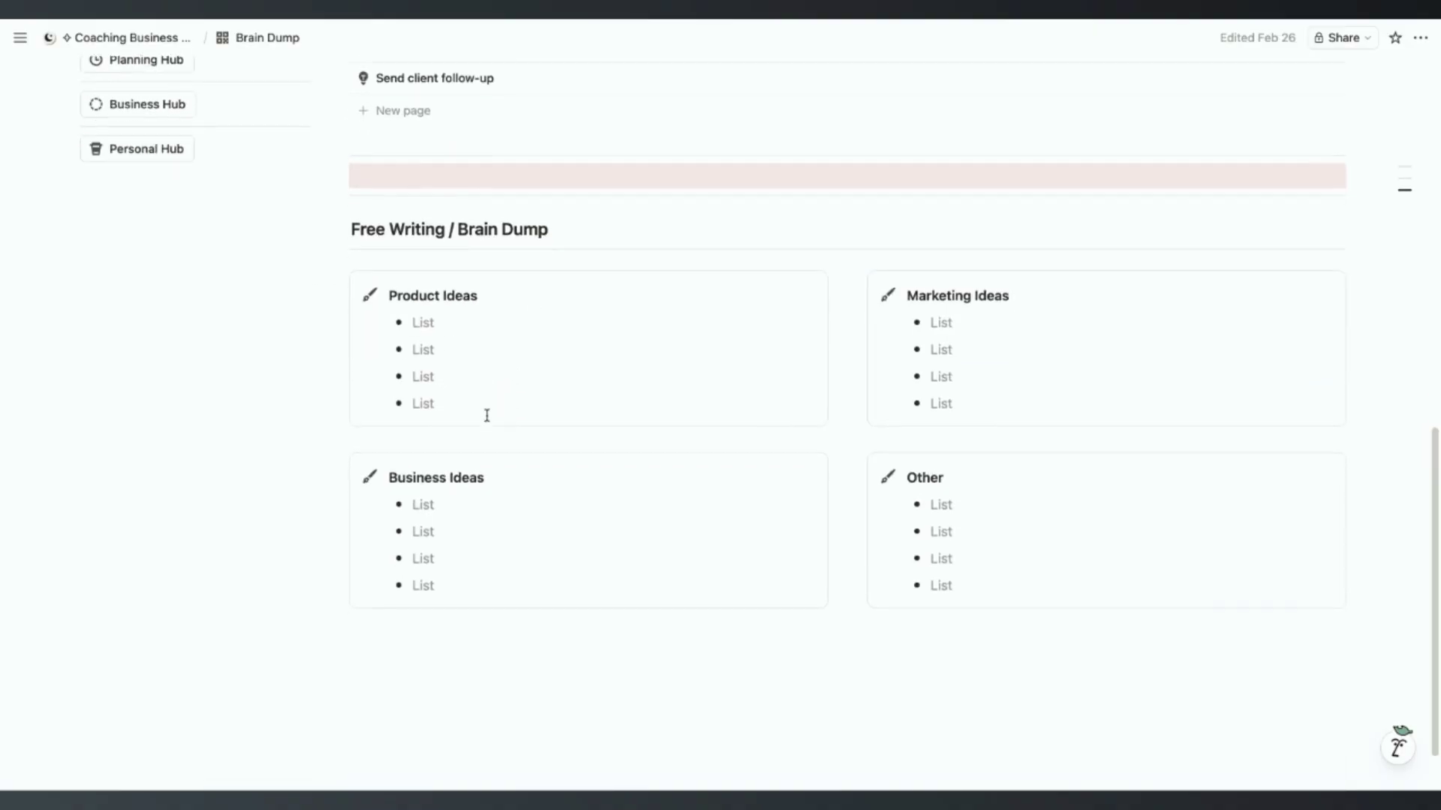
scroll(486, 415, "up", 4)
scroll(221, 366, "up", 5)
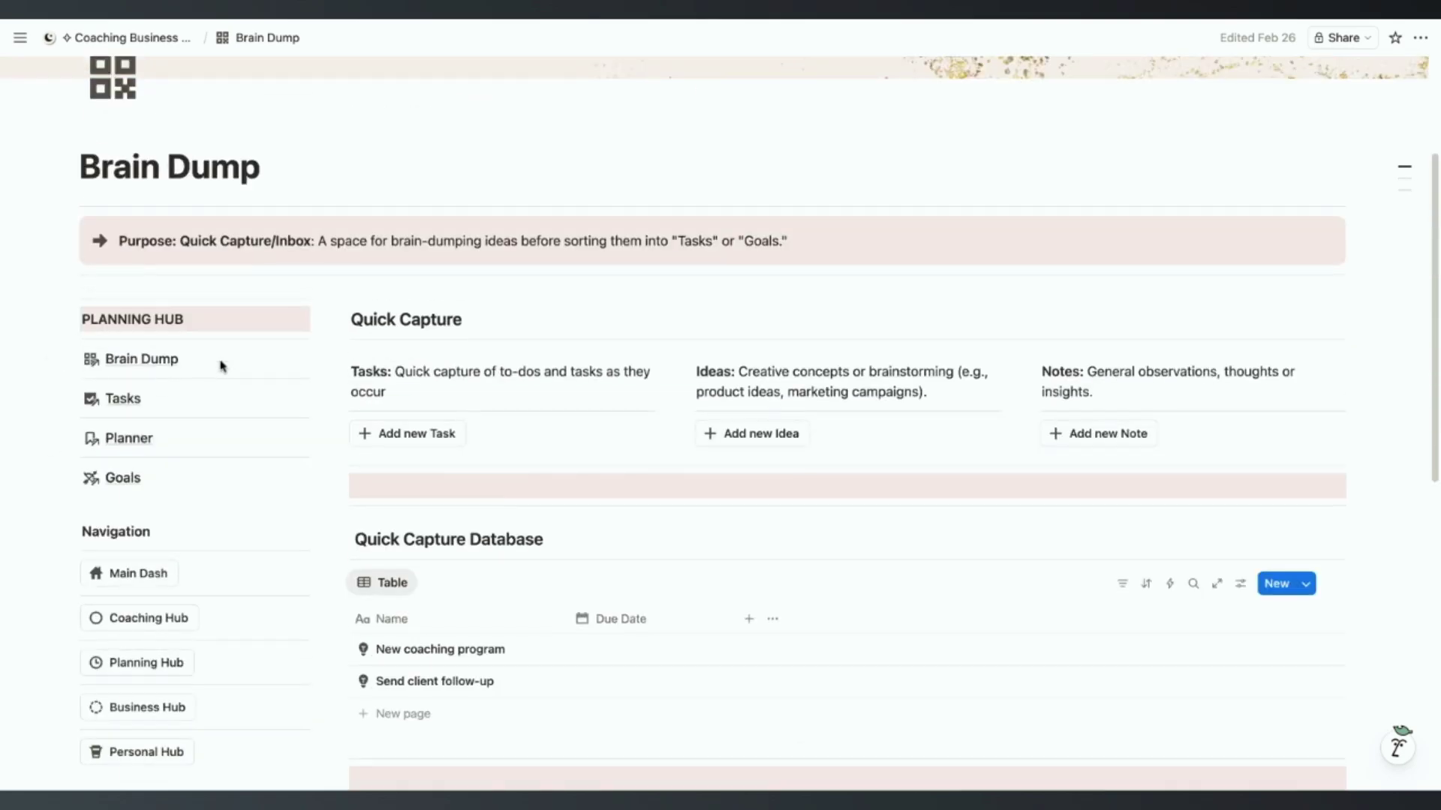
Step: Open the Tasks page from the Planning Hub links and review the Overdue task list
left_click(123, 398)
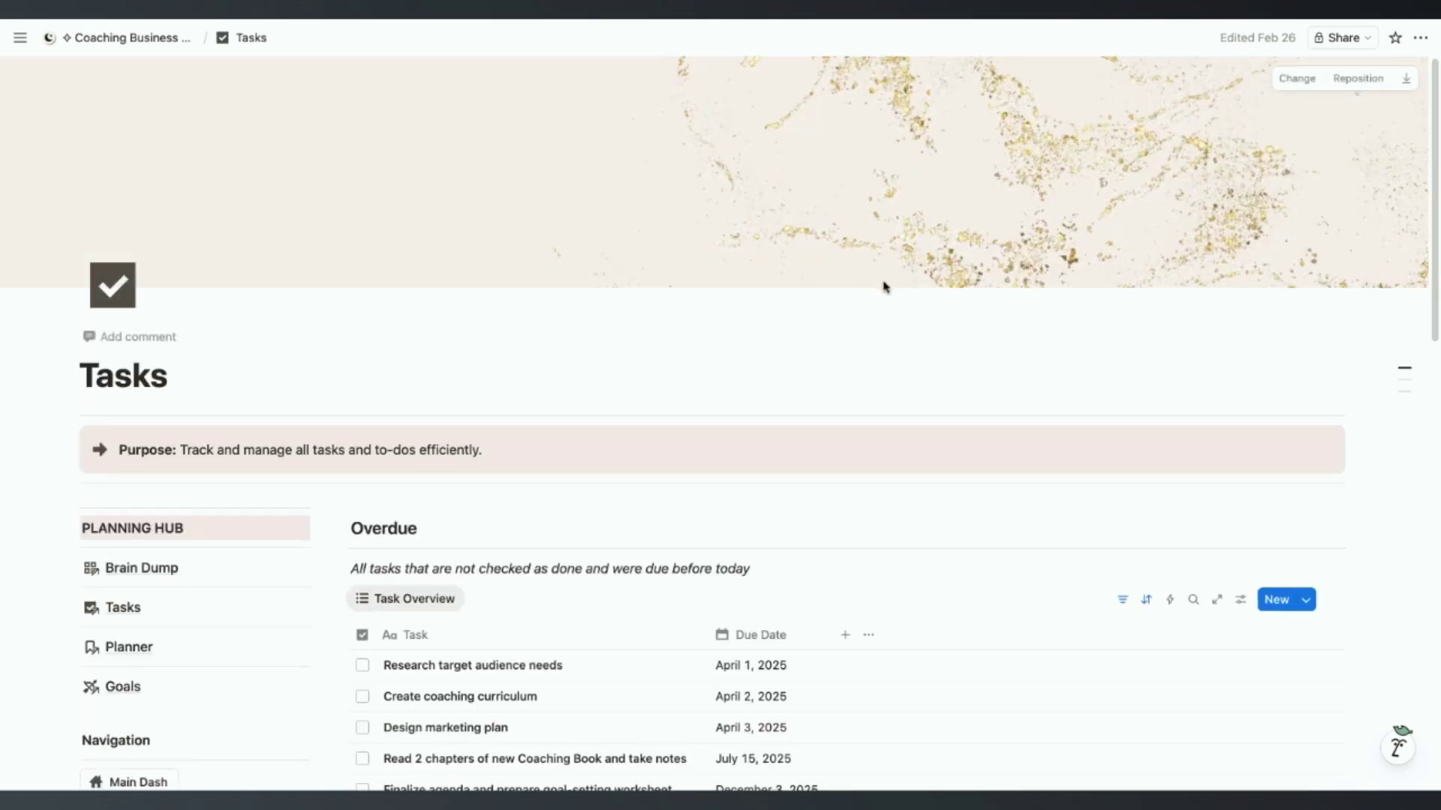
scroll(390, 472, "down", 1)
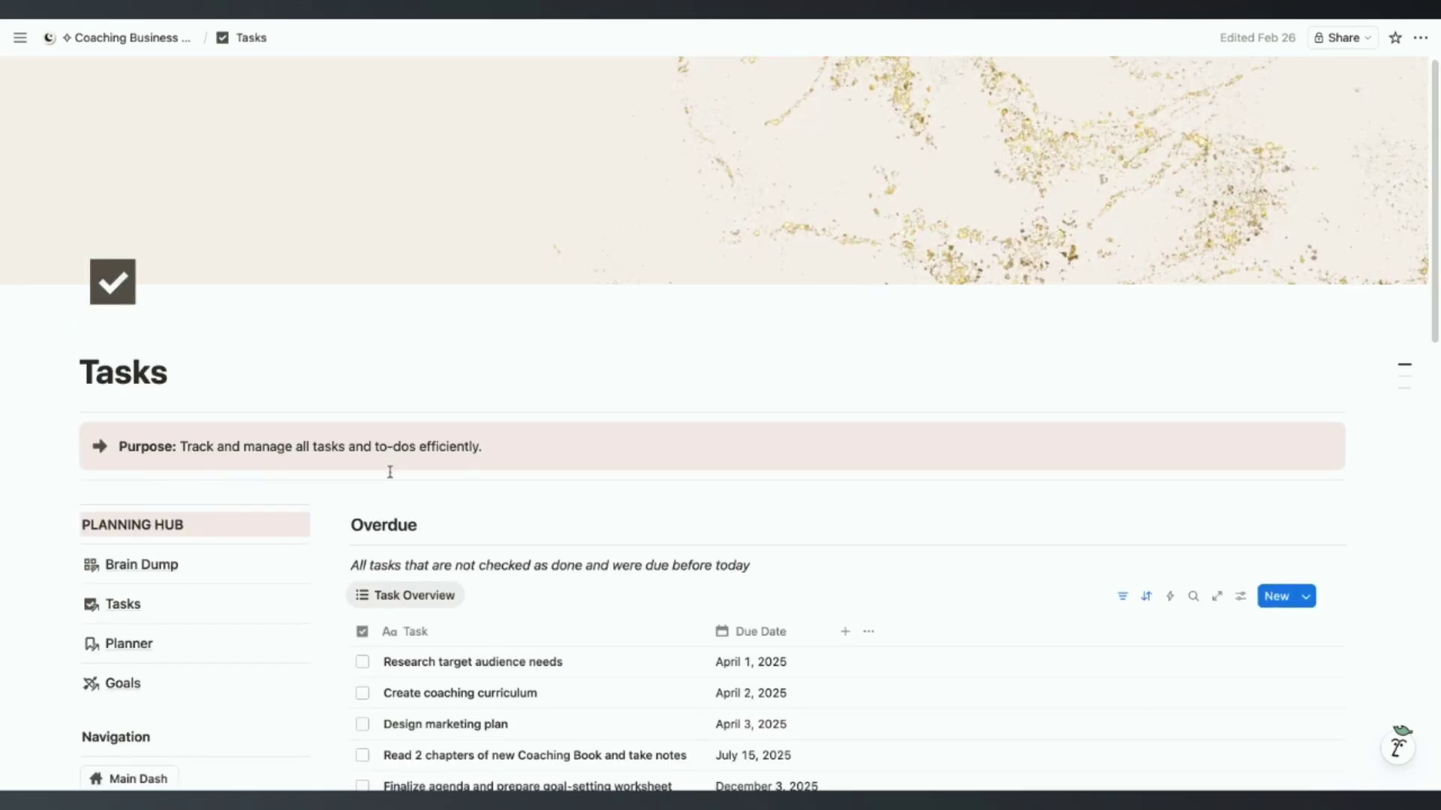
scroll(390, 472, "down", 5)
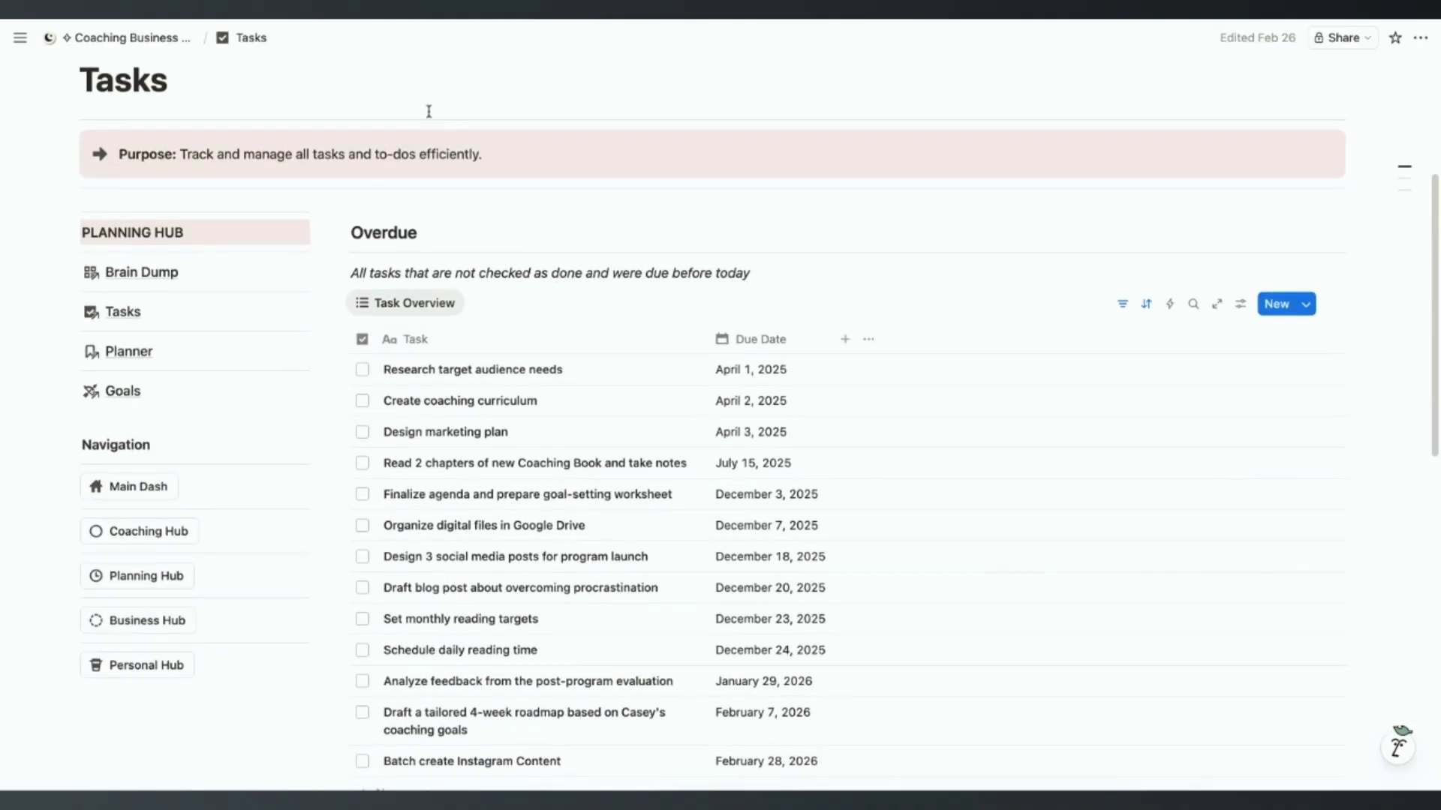
scroll(587, 346, "down", 1)
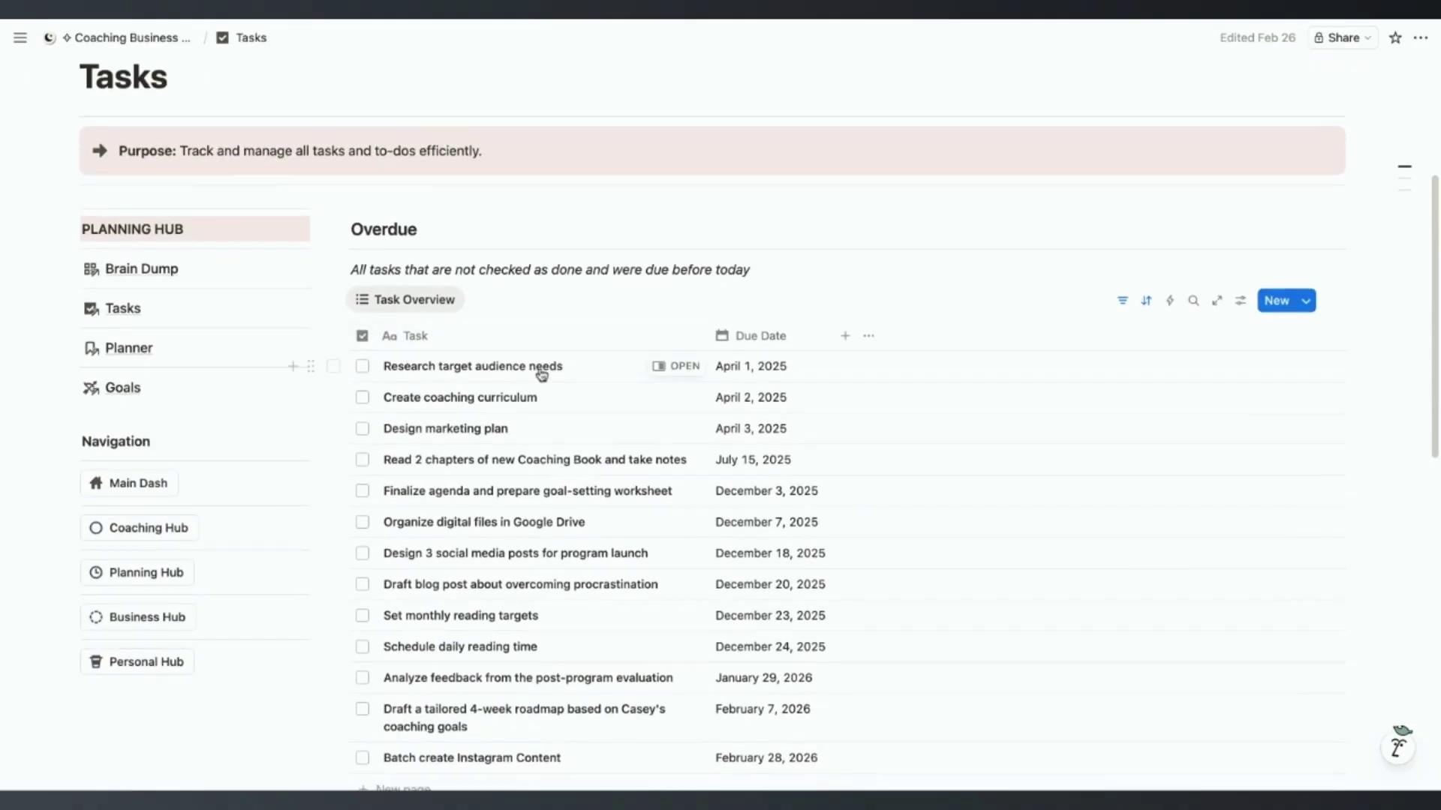
scroll(473, 345, "down", 8)
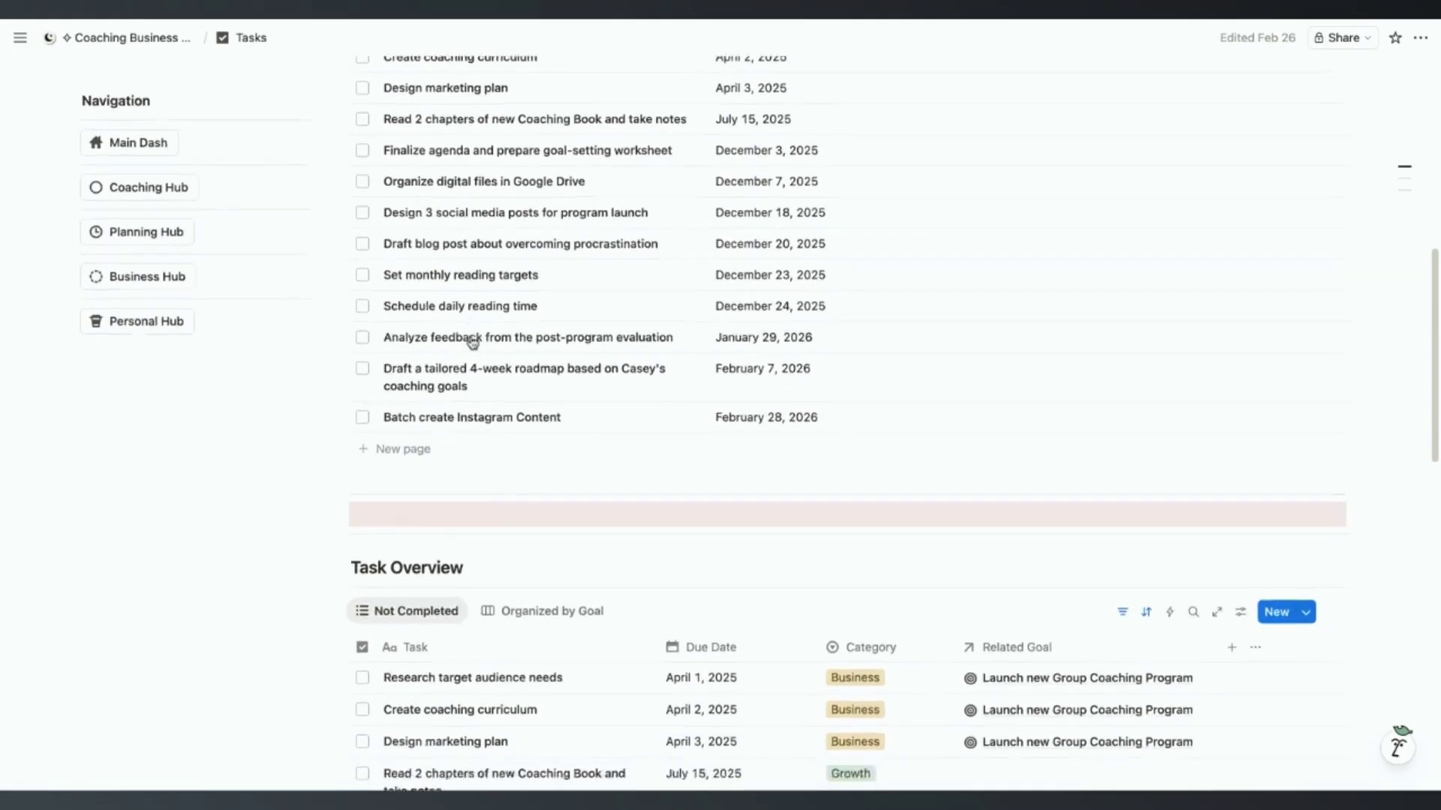
Step: Compare the Organized by Goal and Not Completed views of Task Overview, ending on Not Completed
scroll(473, 343, "down", 2)
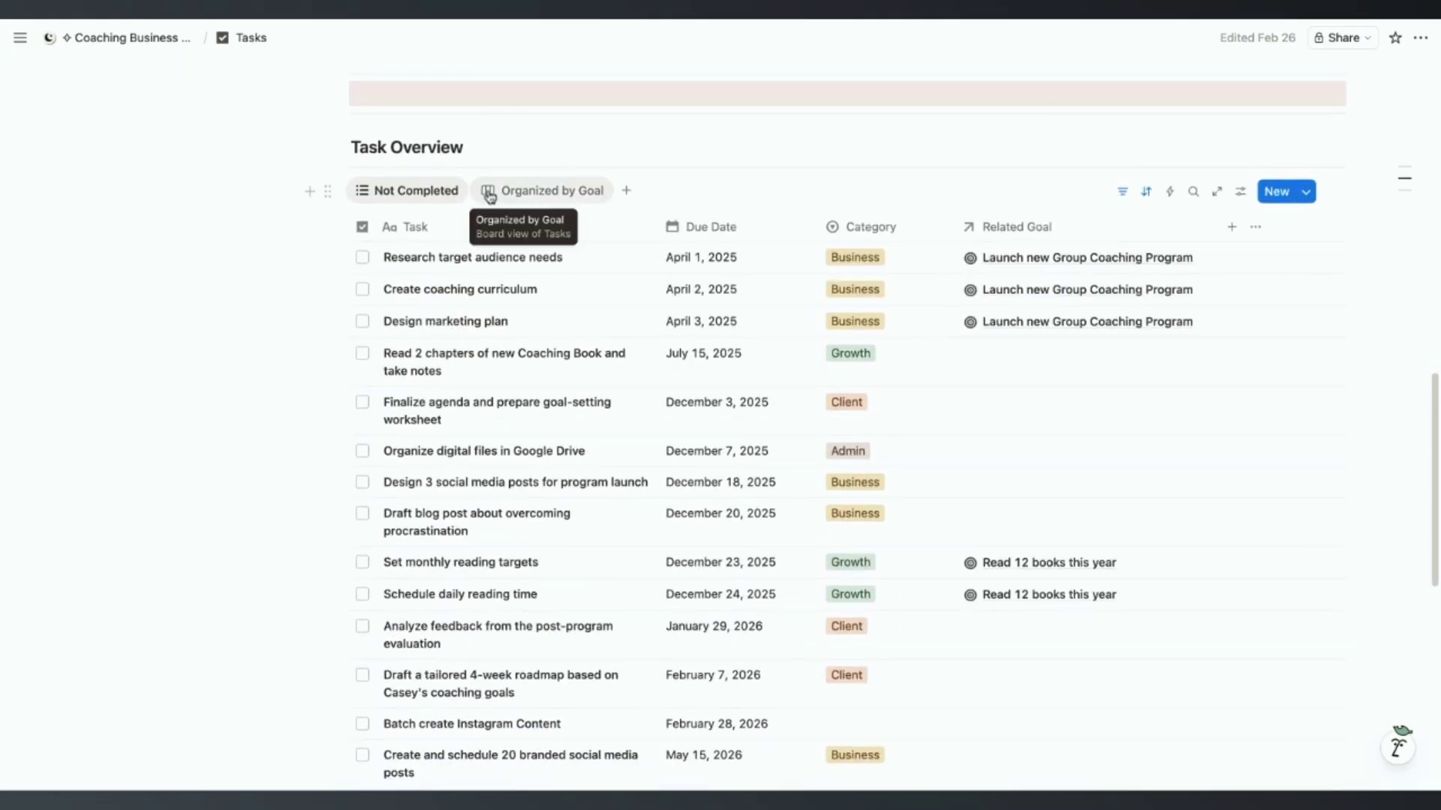
left_click(518, 192)
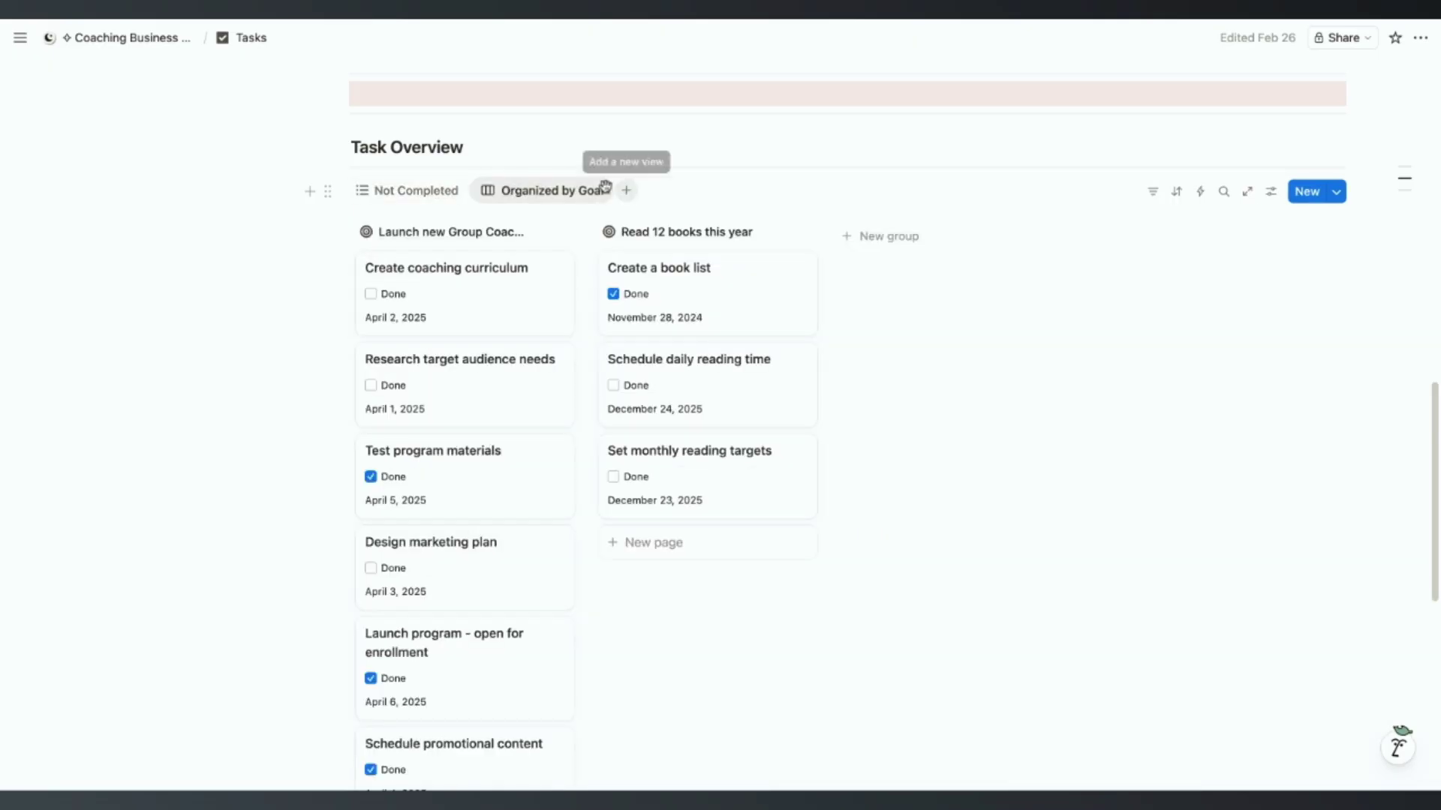
left_click(422, 192)
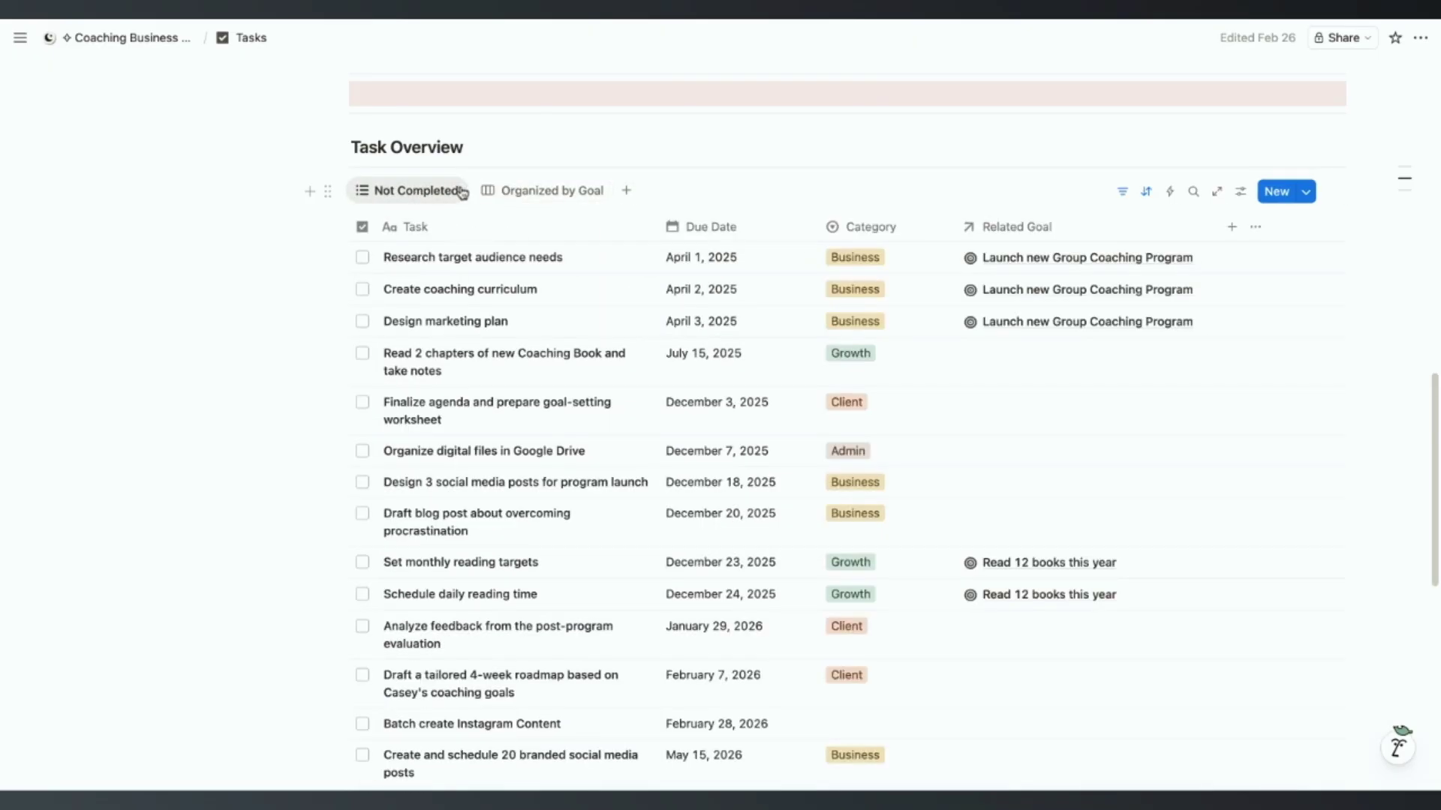
left_click(561, 192)
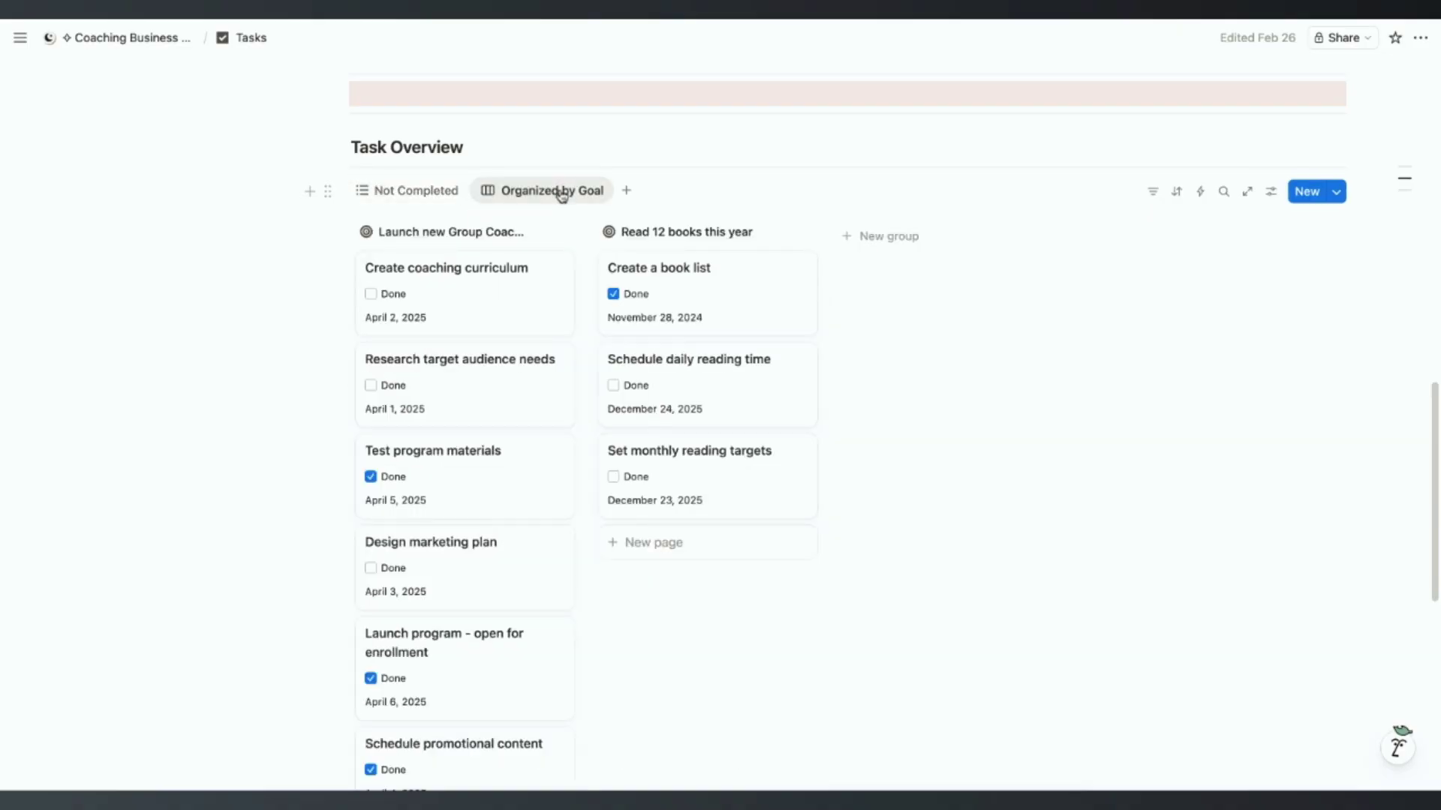
left_click(412, 193)
Step: Review the rest of the Not Completed tasks and the Completed Task Archive on the Tasks page
scroll(531, 150, "down", 10)
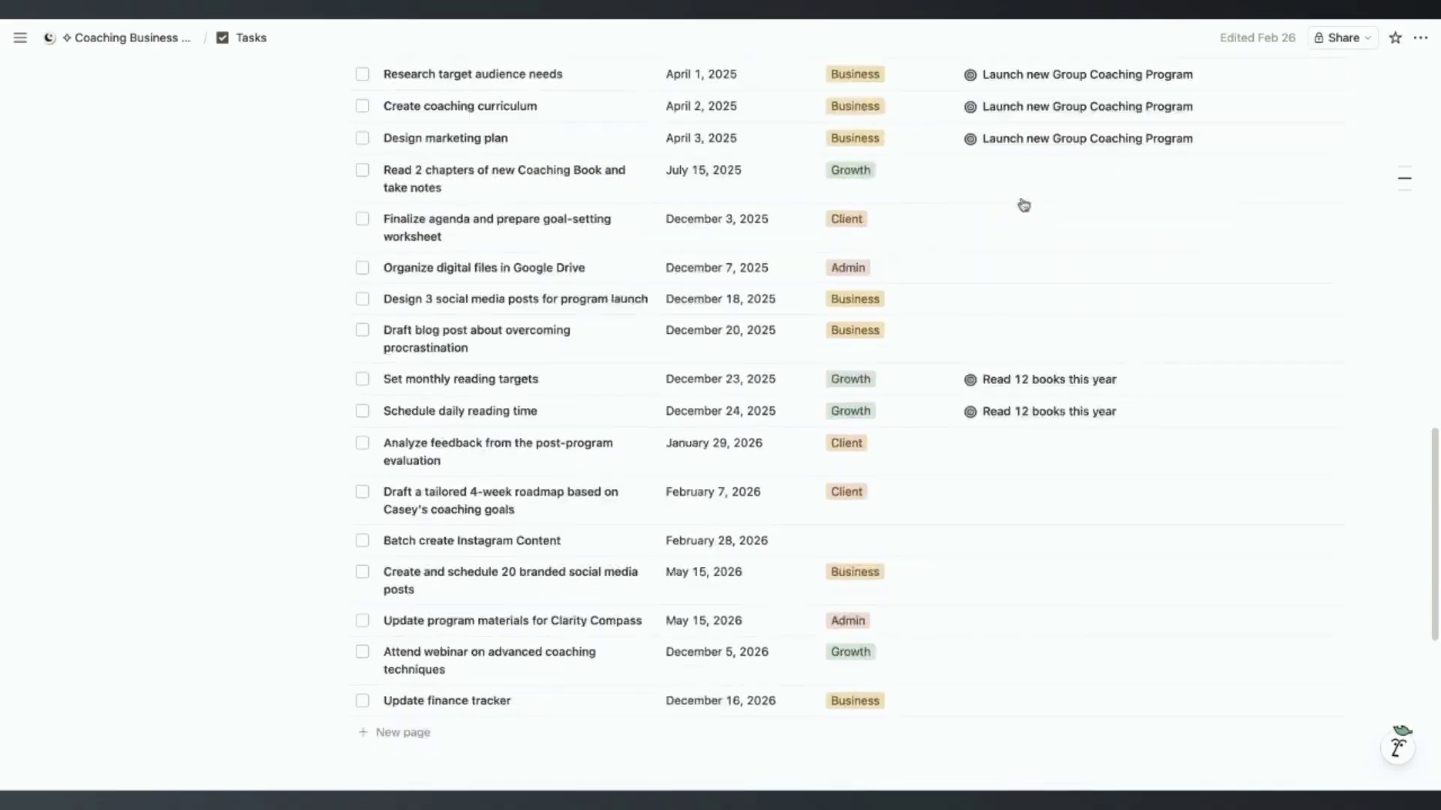
scroll(505, 325, "down", 1)
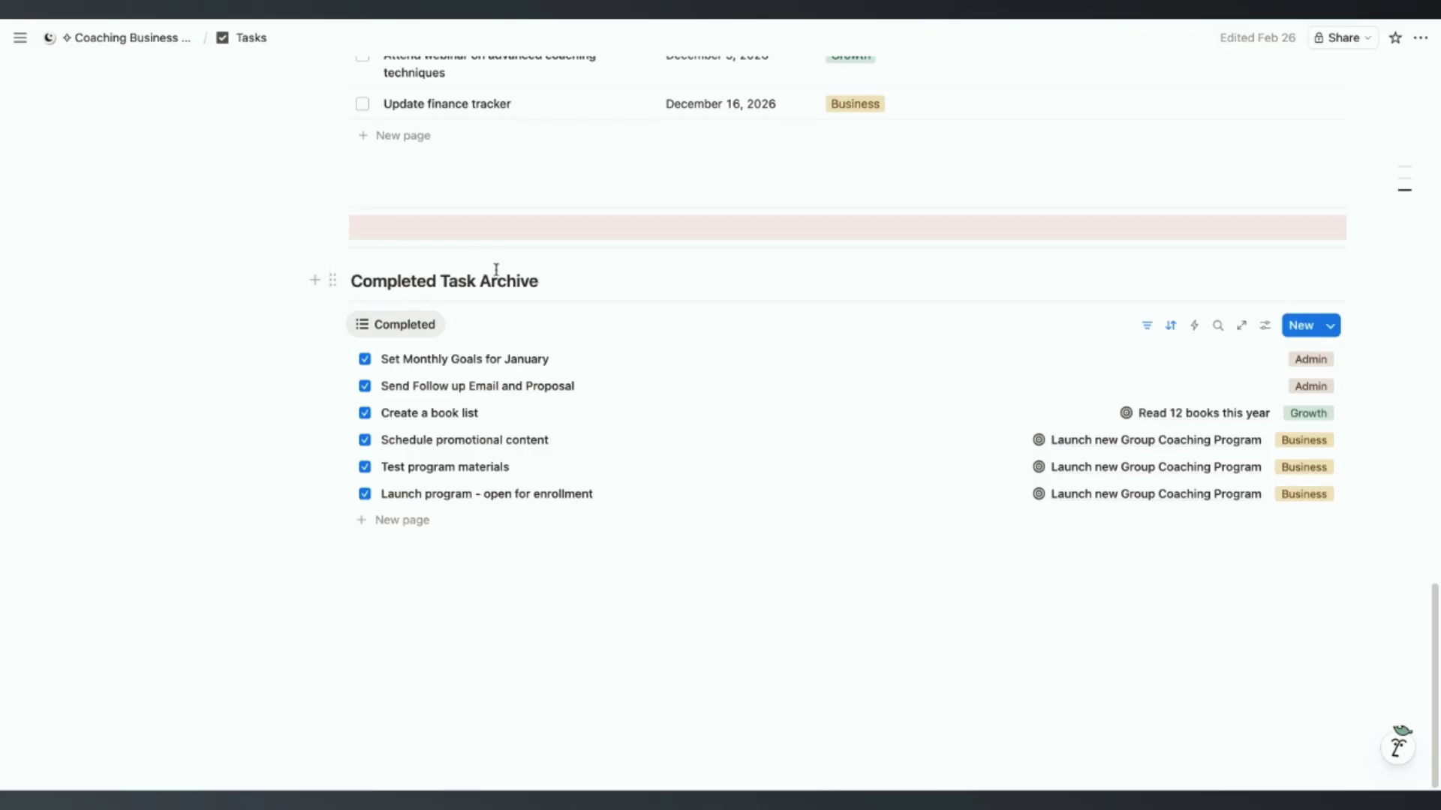
scroll(522, 287, "up", 5)
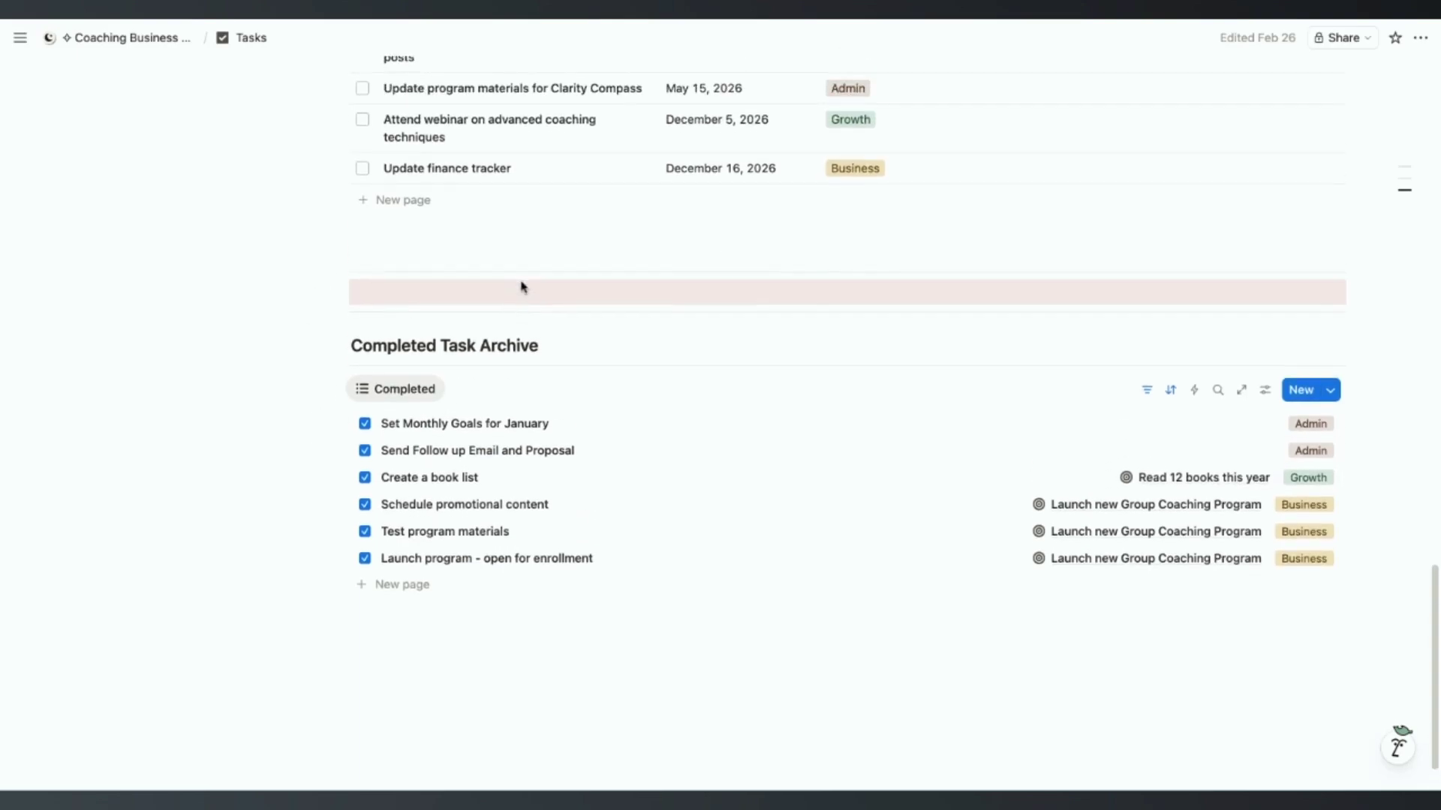
scroll(521, 287, "up", 7)
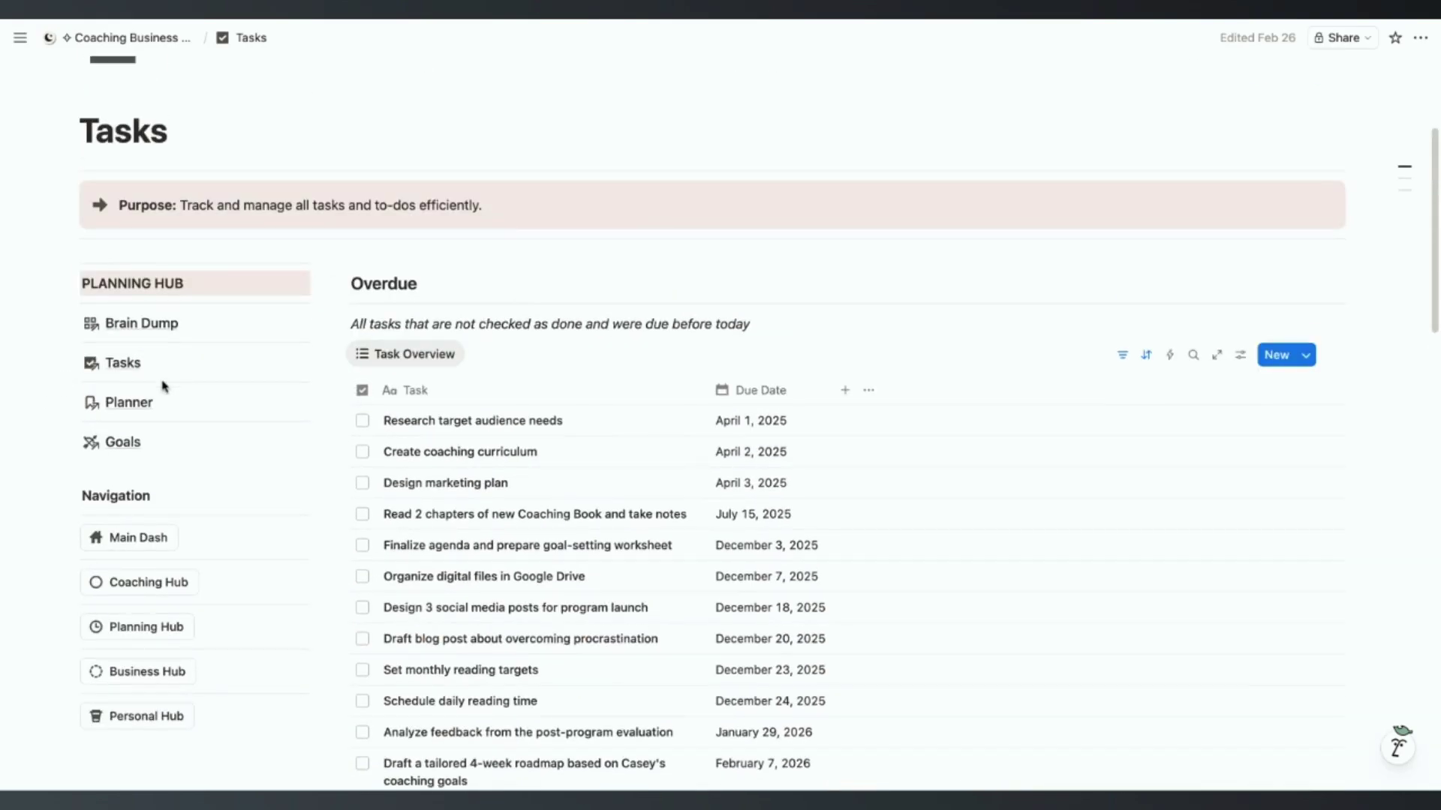
Step: Open the Planner page from the Planning Hub links and review its Today, Tomorrow, This Week and Monthly Calendar sections
left_click(126, 404)
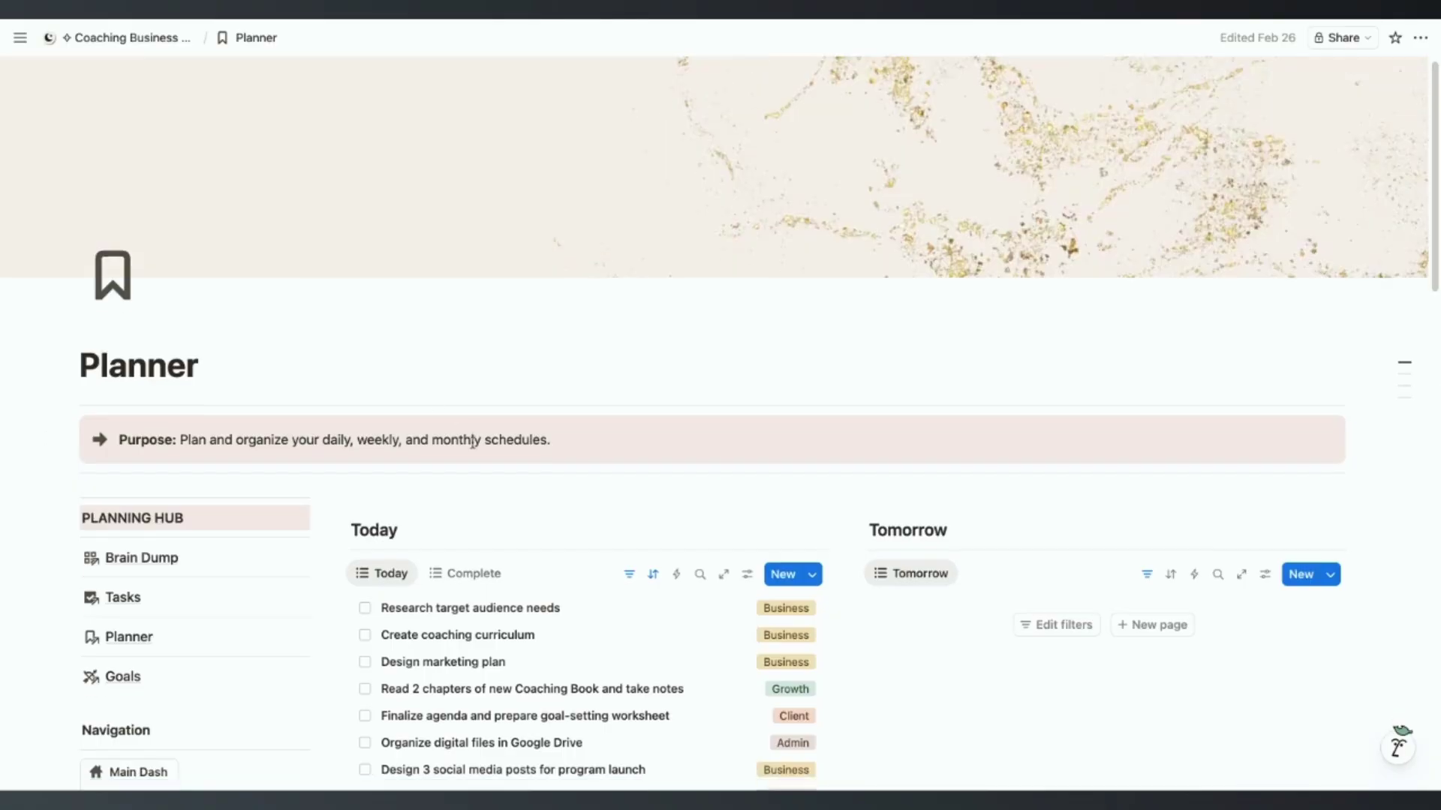
scroll(367, 257, "down", 4)
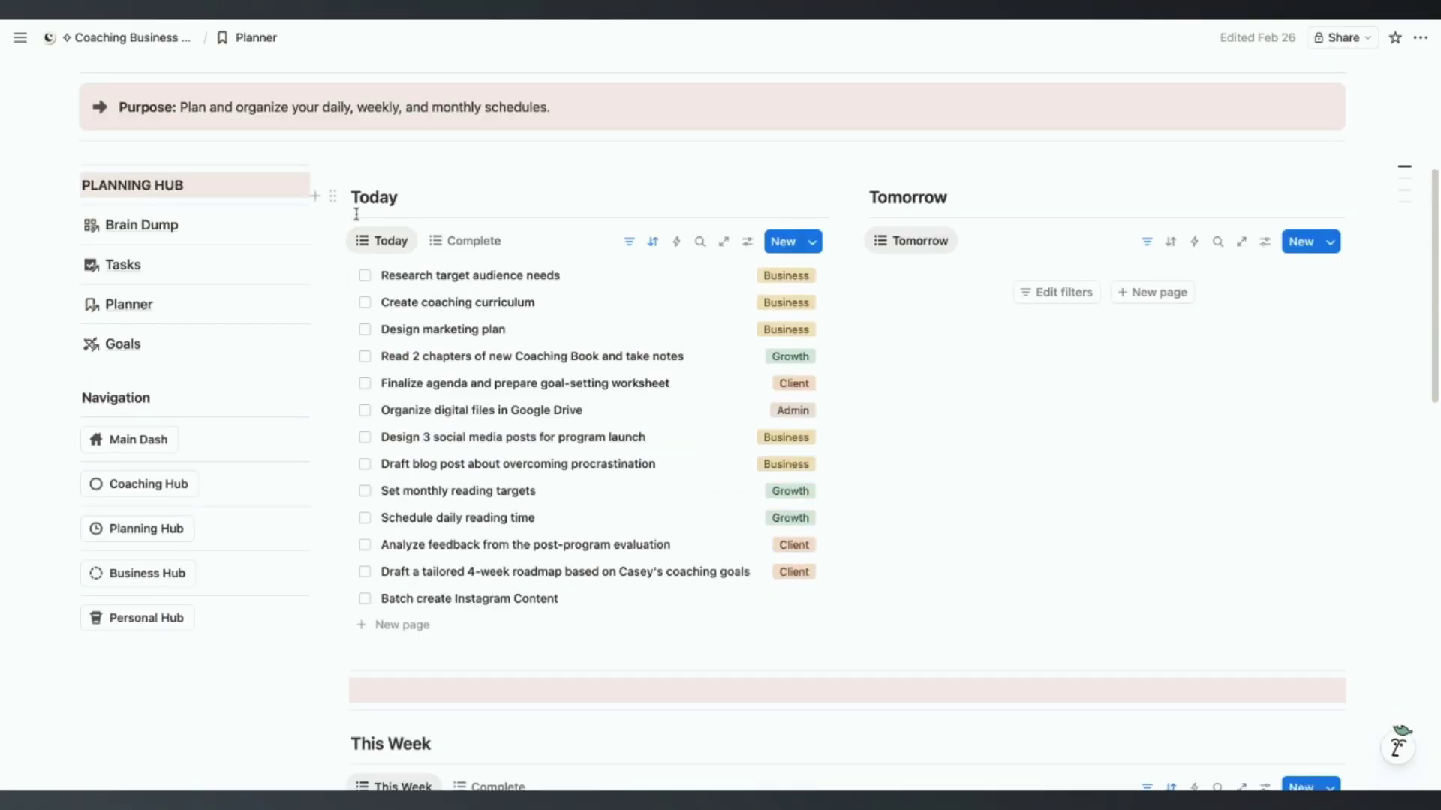
scroll(545, 390, "down", 10)
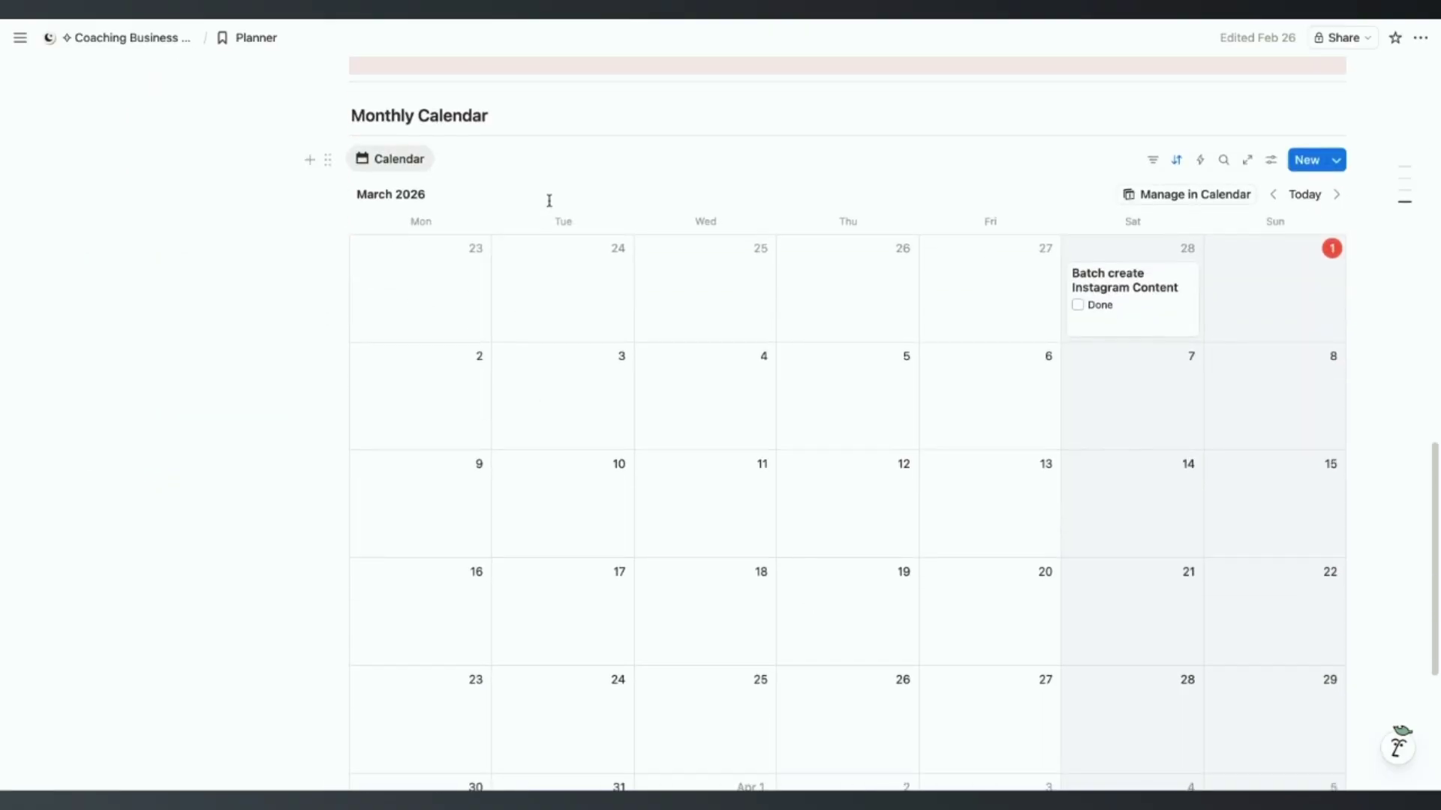
scroll(547, 199, "down", 5)
scroll(550, 200, "up", 10)
scroll(485, 289, "up", 6)
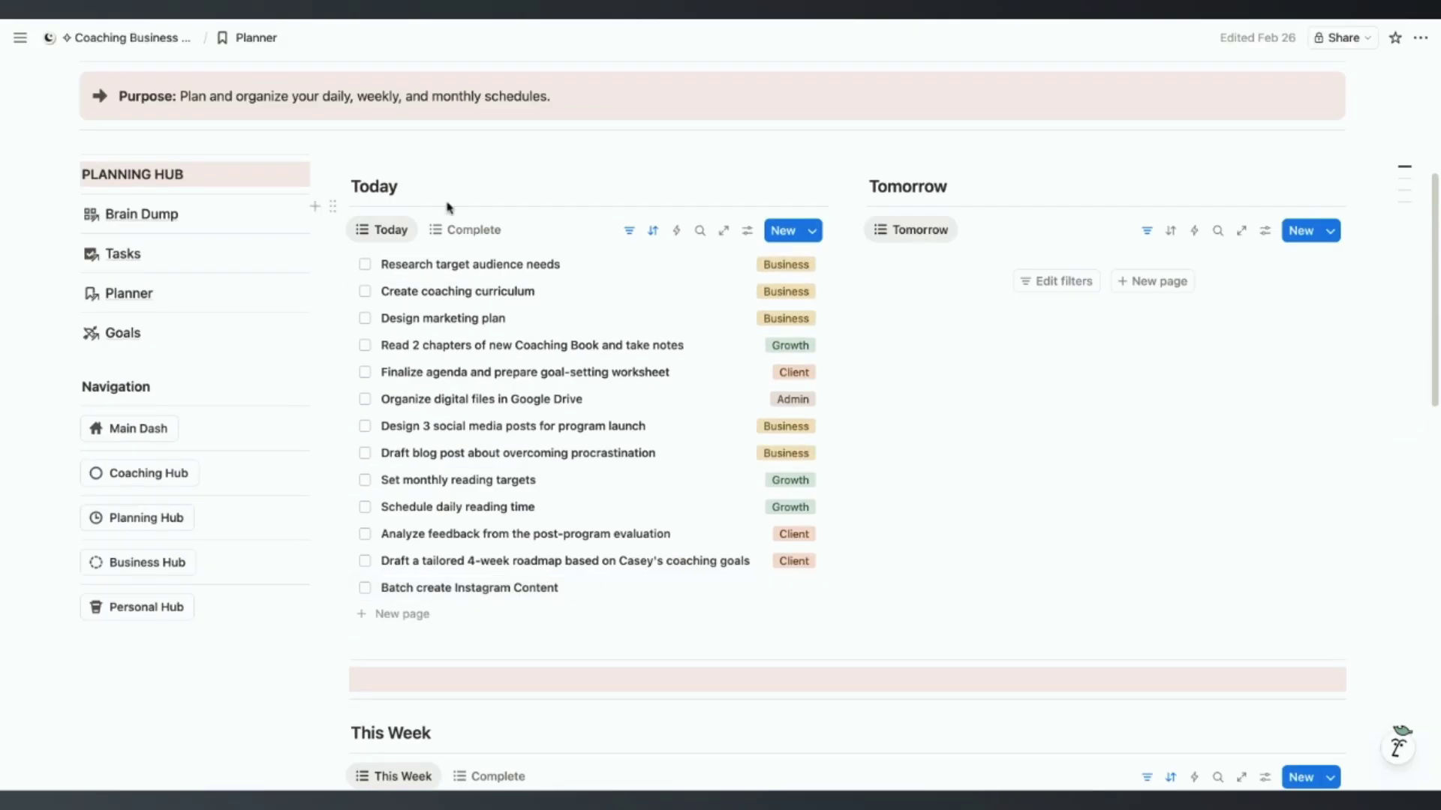
scroll(453, 383, "down", 10)
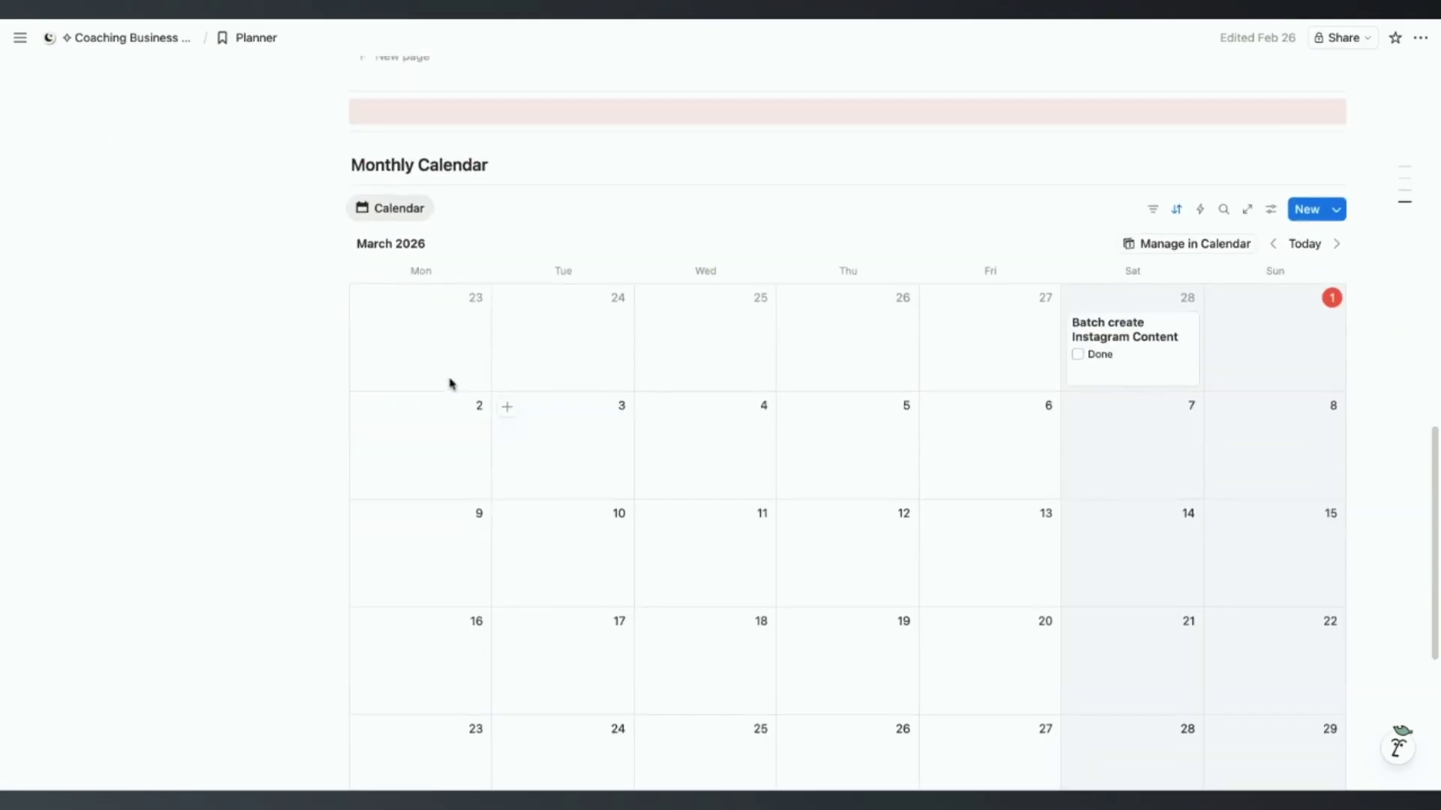
scroll(244, 361, "up", 5)
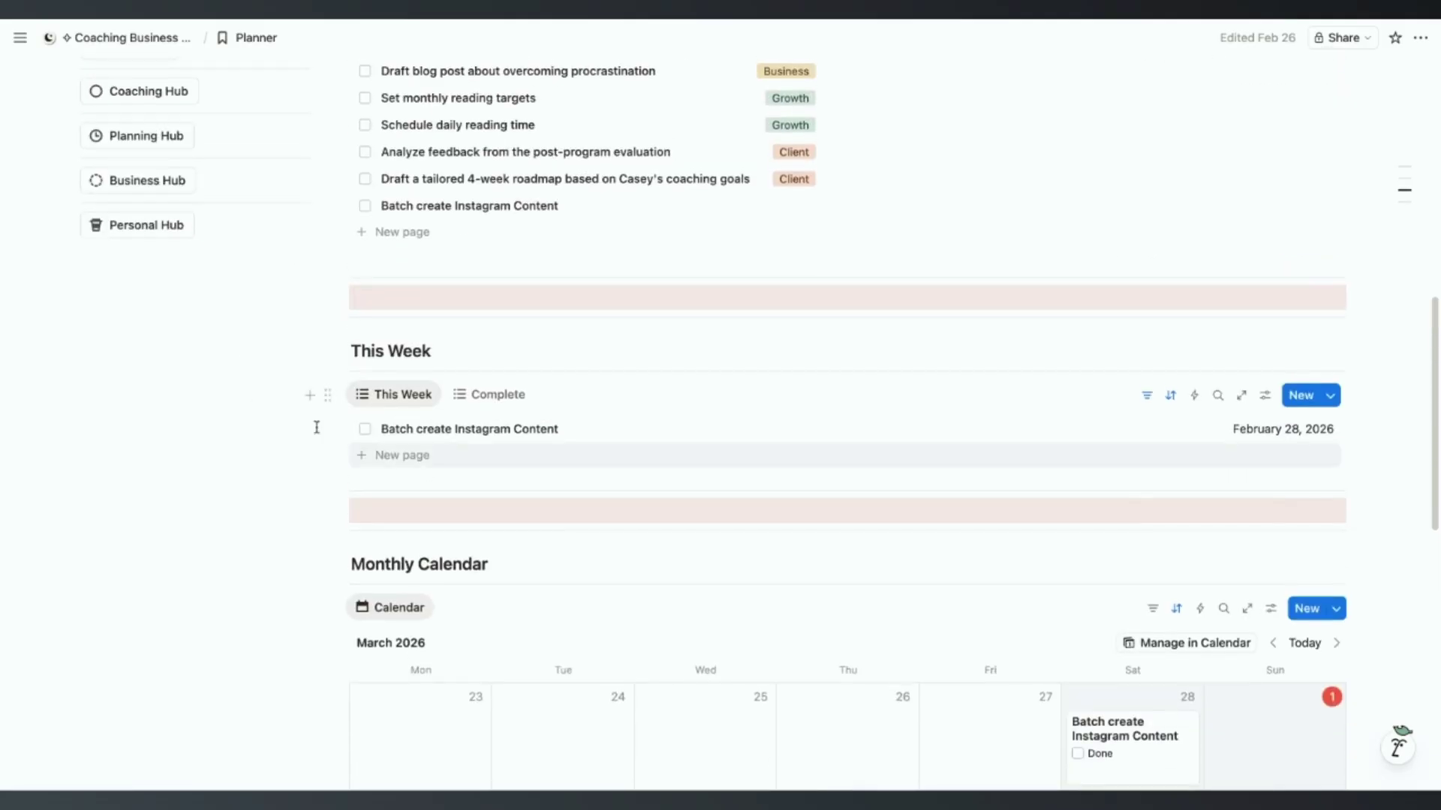
scroll(260, 371, "up", 5)
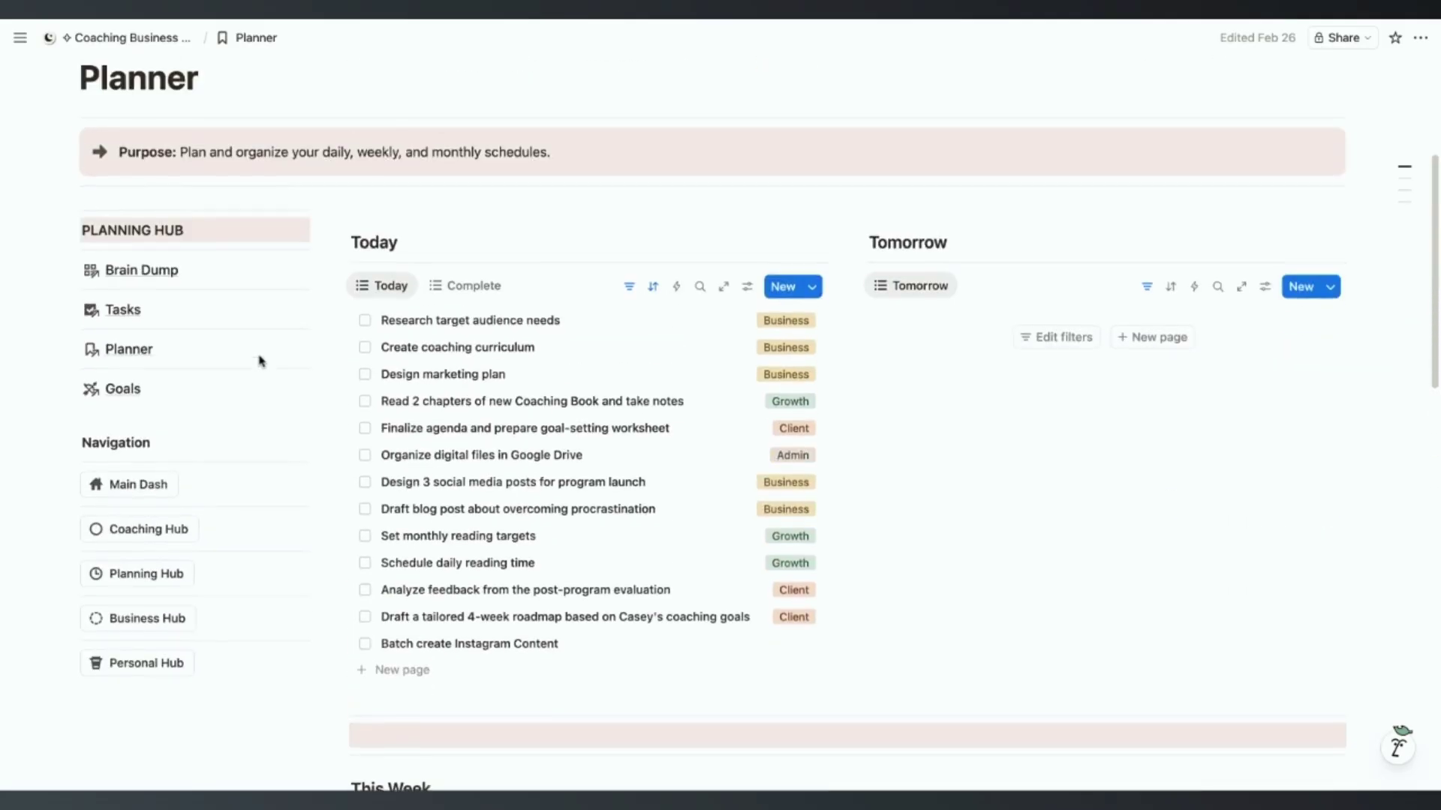
Step: Open the Goals page from the Planning Hub links and review its My Goals, Action Plan and Reflection sections
left_click(122, 389)
scroll(578, 315, "down", 3)
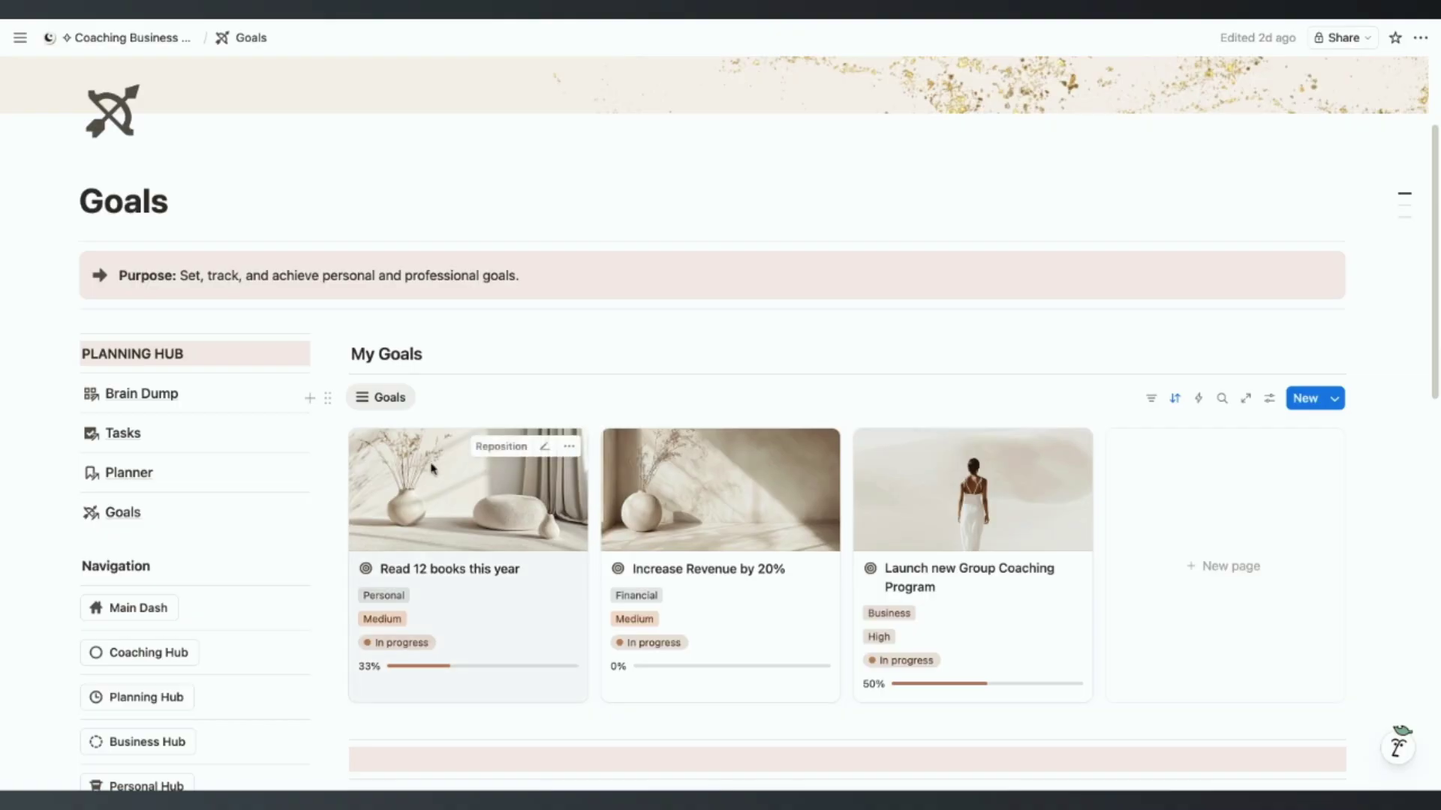
scroll(432, 468, "down", 7)
scroll(395, 272, "up", 3)
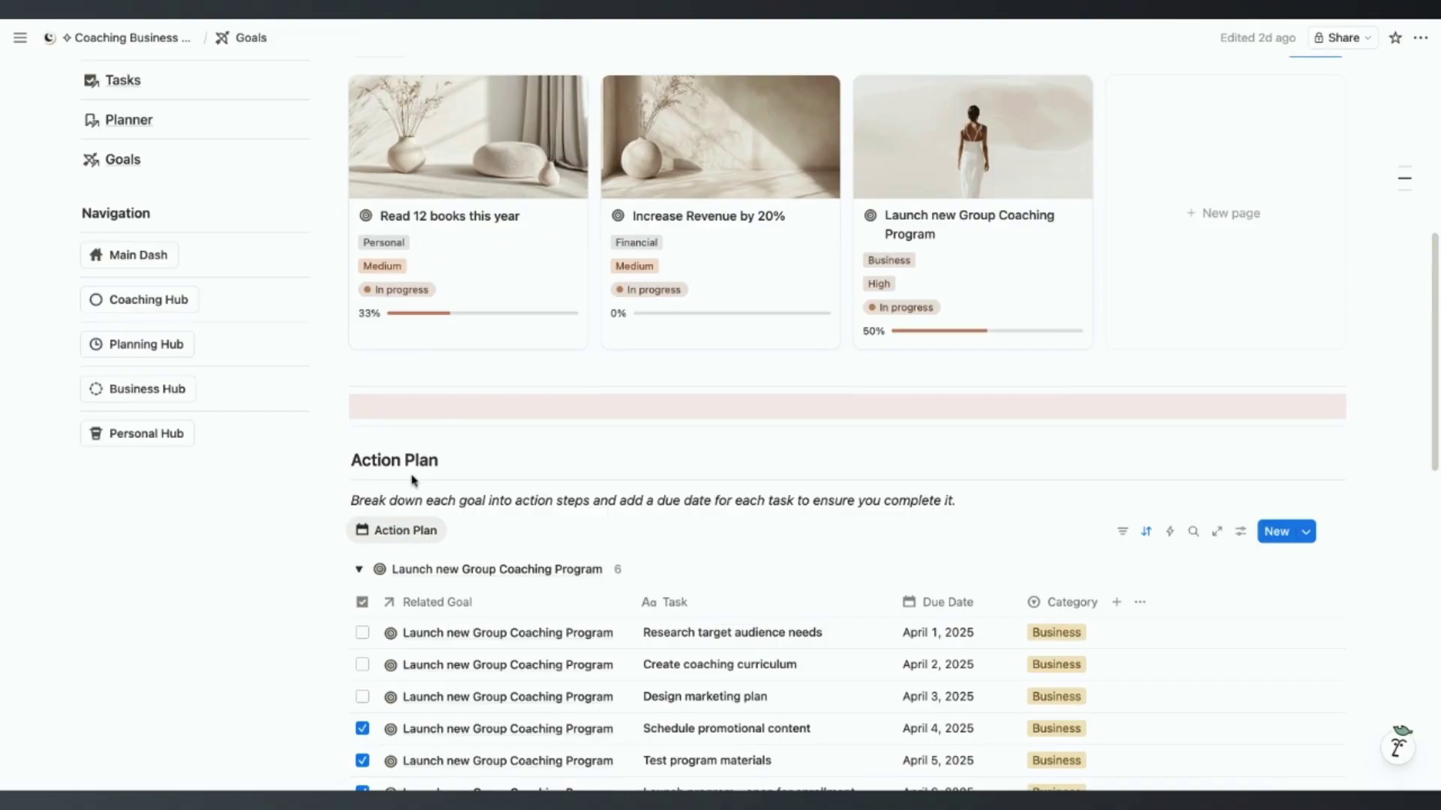
scroll(450, 531, "down", 2)
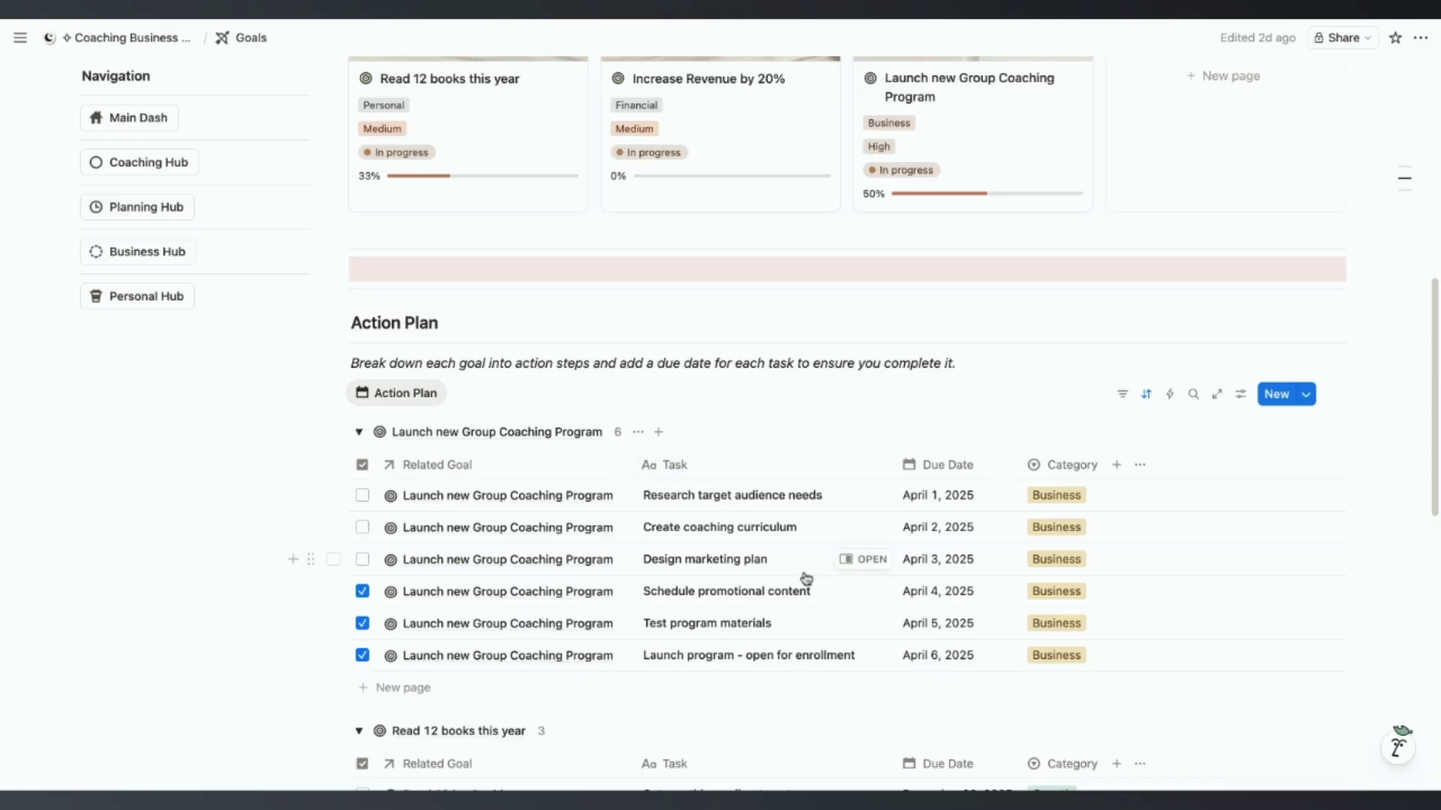
scroll(803, 574, "down", 5)
scroll(802, 569, "down", 7)
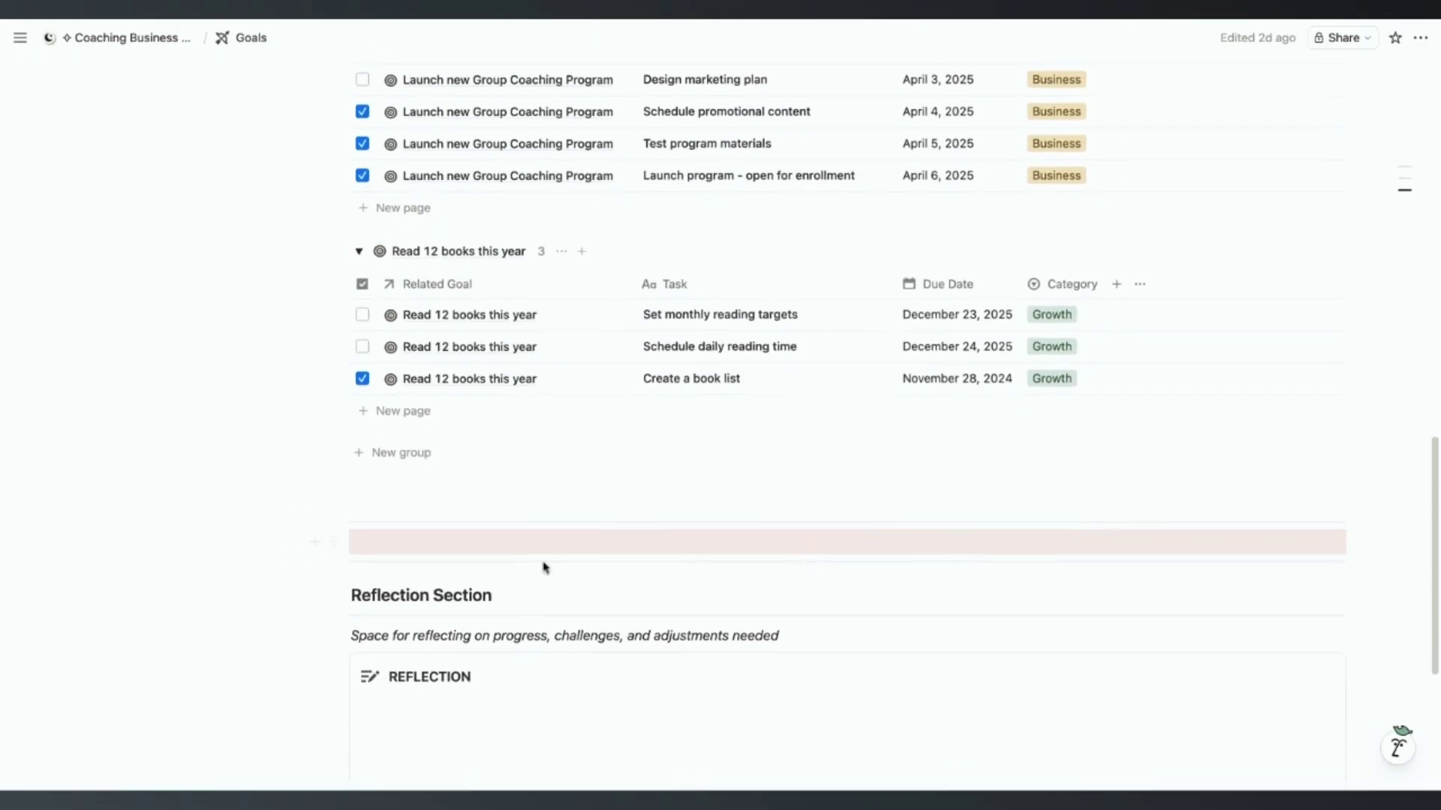
scroll(379, 393, "up", 3)
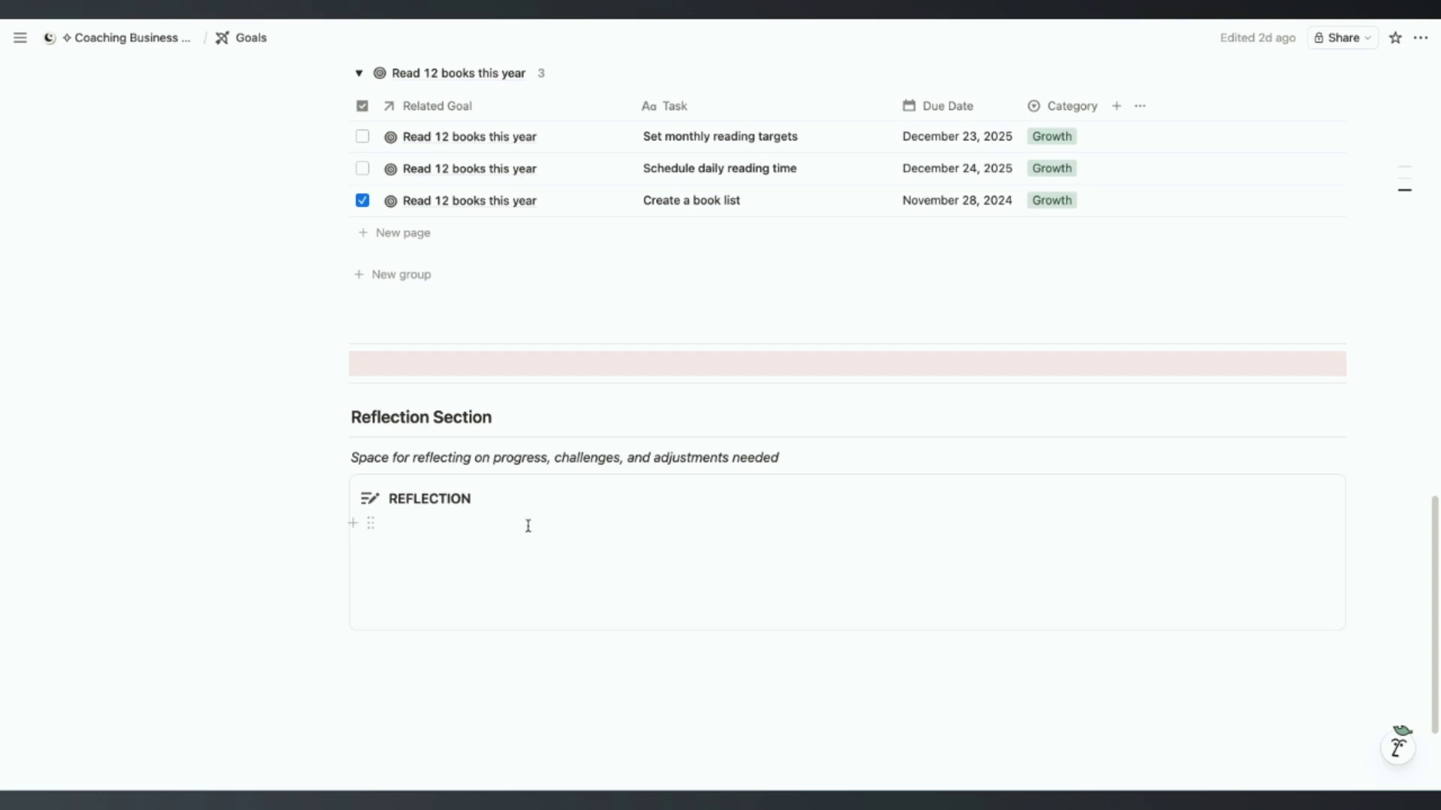
Step: Compare the progress of the My Goals cards with the tasks in the Action Plan on the Goals page
scroll(529, 526, "up", 15)
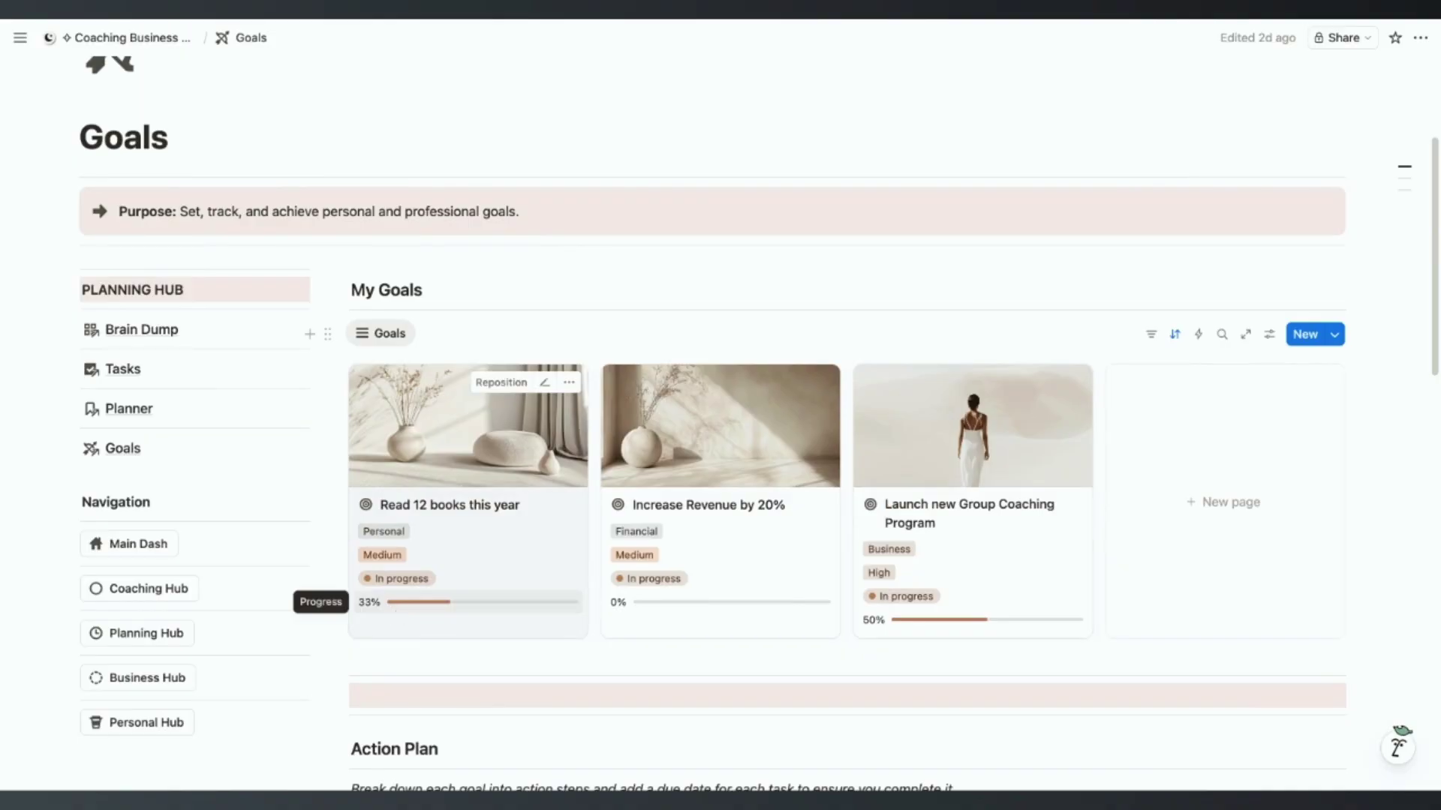
scroll(396, 609, "down", 4)
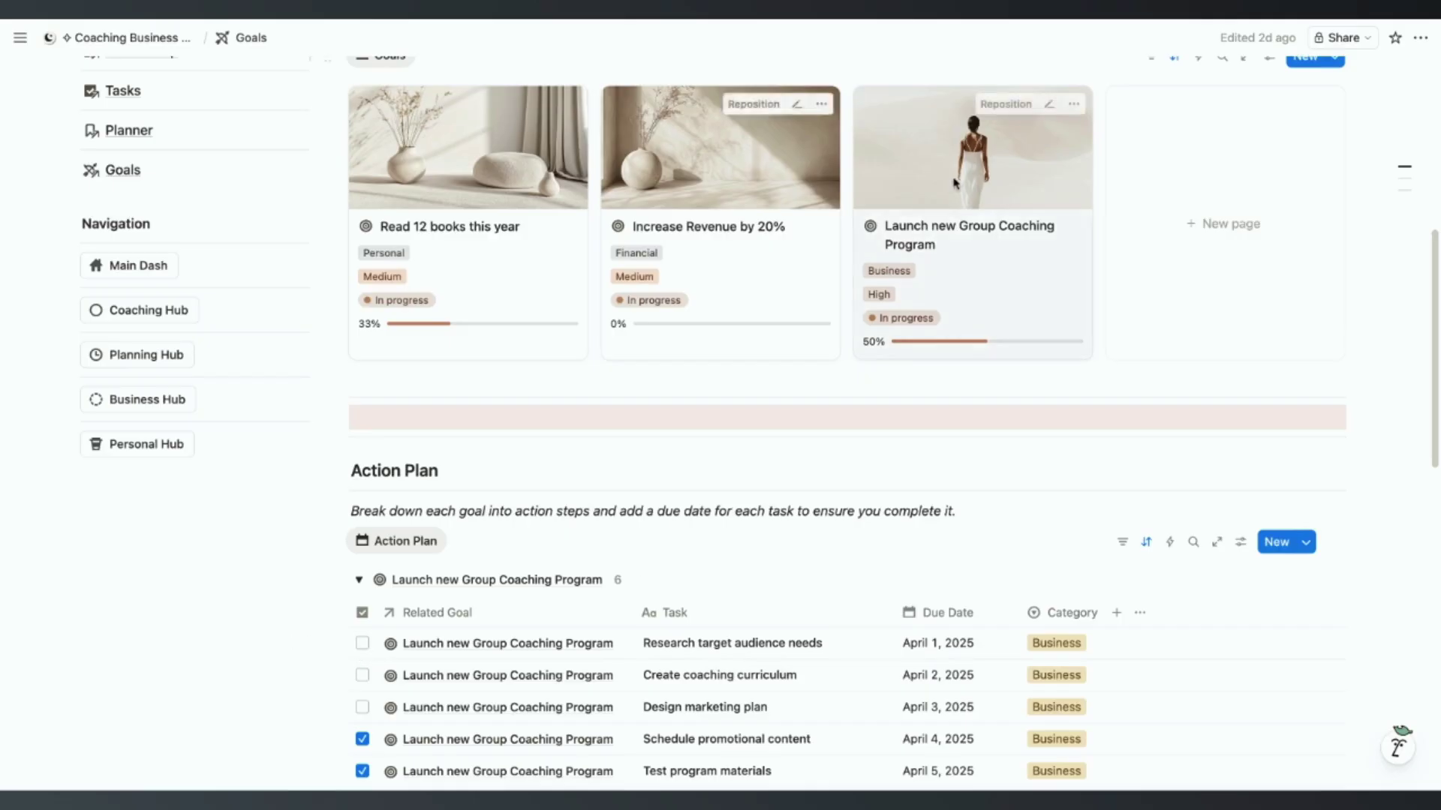
scroll(244, 604, "down", 1)
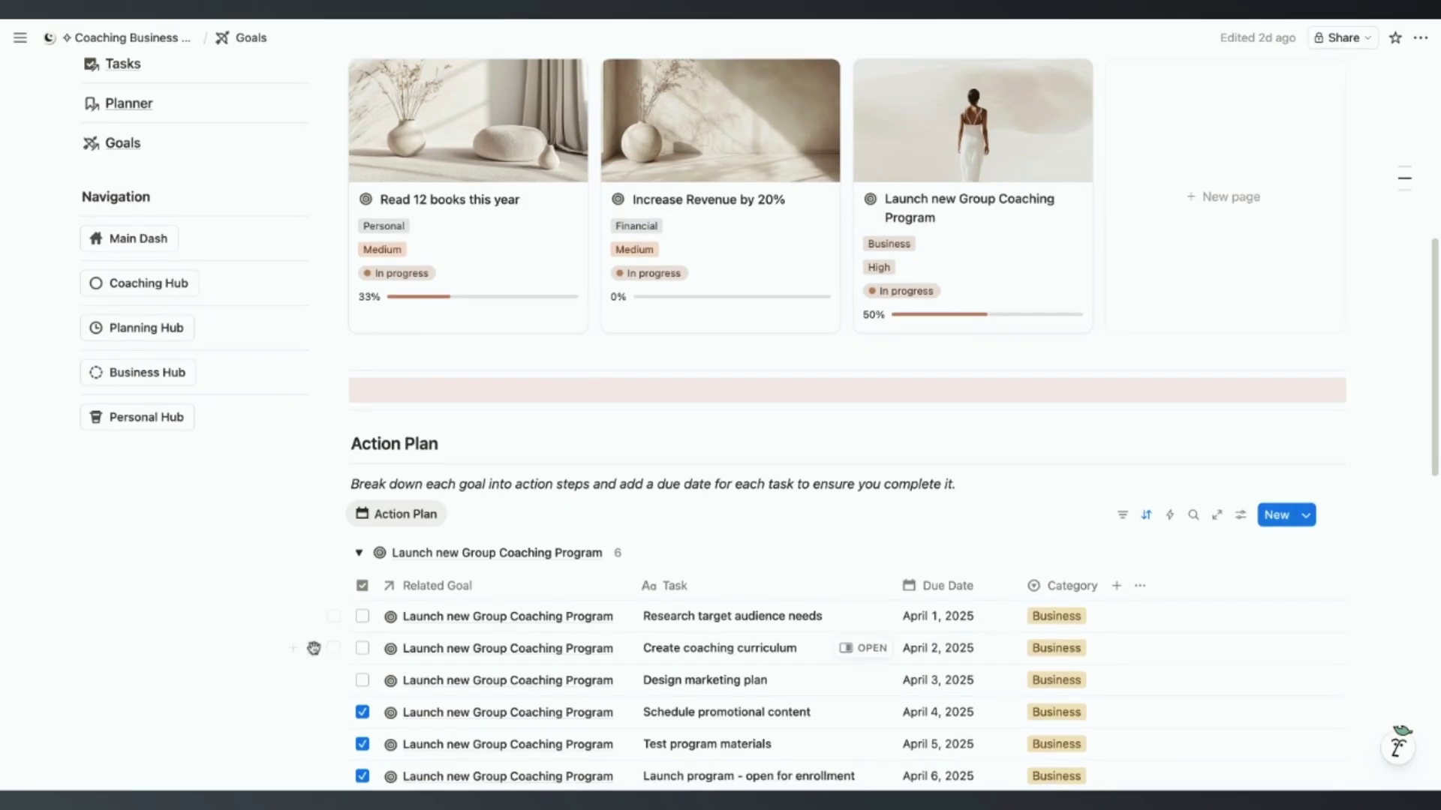
Step: Tick the open Action Plan tasks for Launch new Group Coaching Program and clear them again
left_click(363, 584)
left_click(363, 615)
left_click(363, 616)
left_click(363, 584)
left_click(363, 615)
left_click(363, 648)
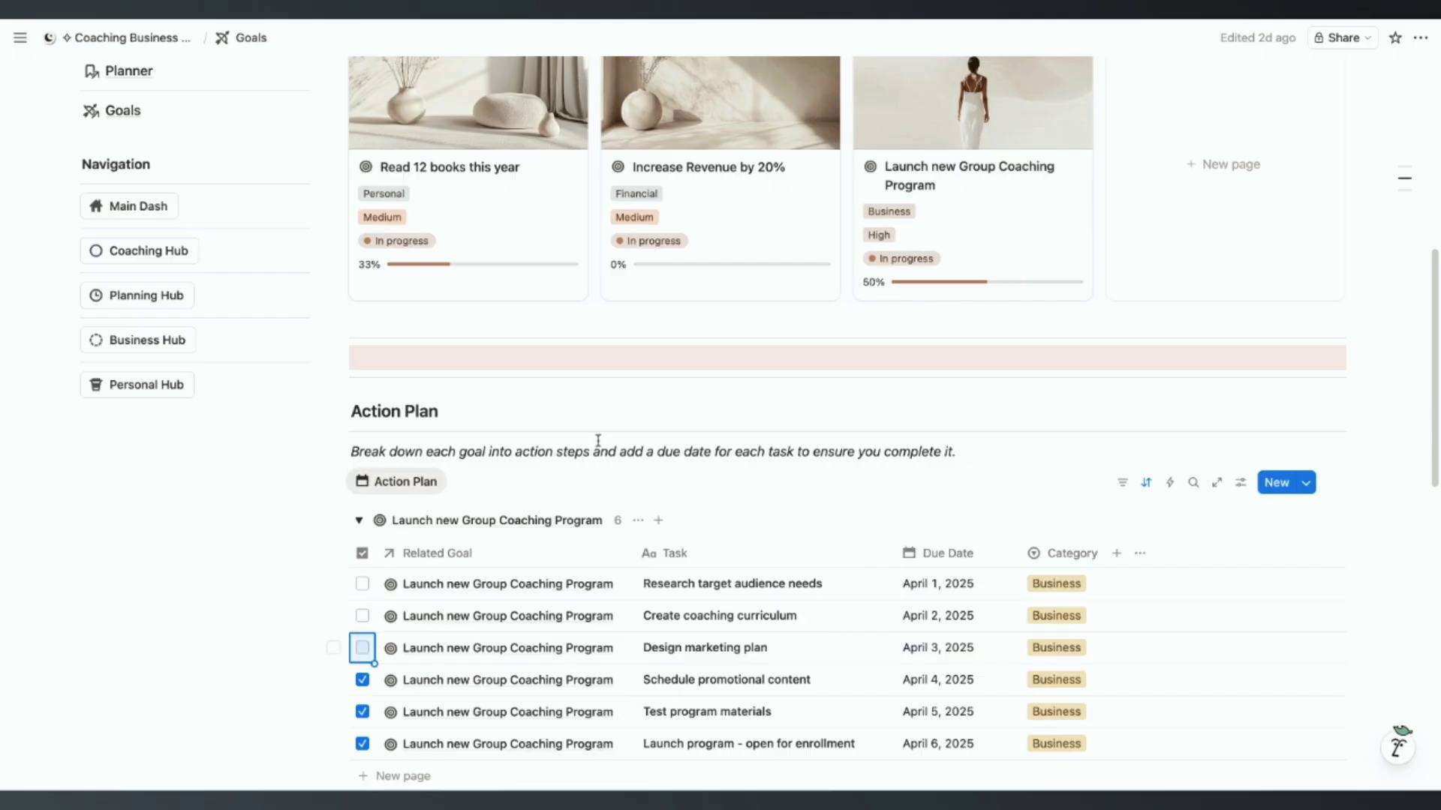
Step: Open the Business Hub page and review its Monthly Content, Referrals and Finances sections
scroll(827, 345, "up", 2)
scroll(511, 368, "up", 5)
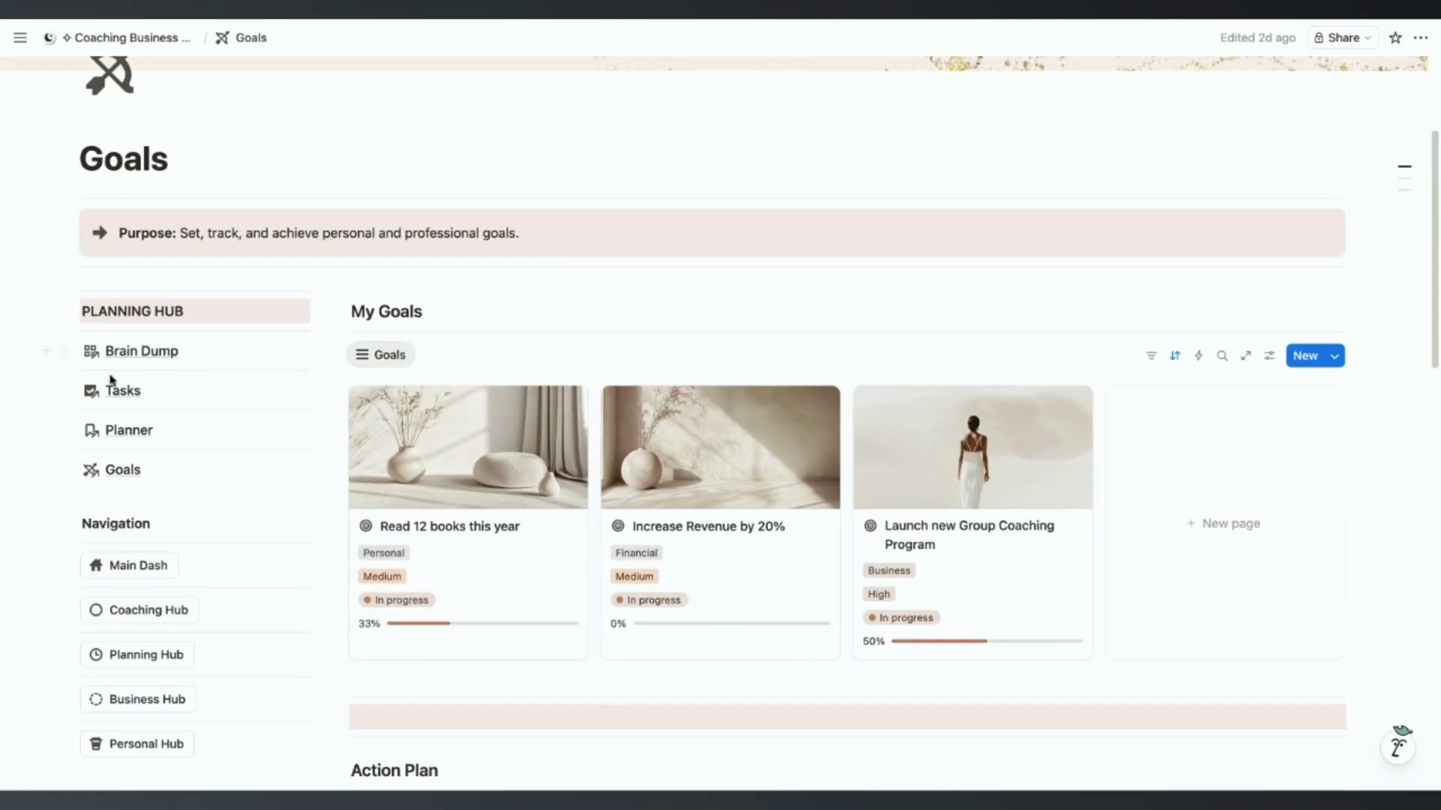
scroll(120, 421, "down", 2)
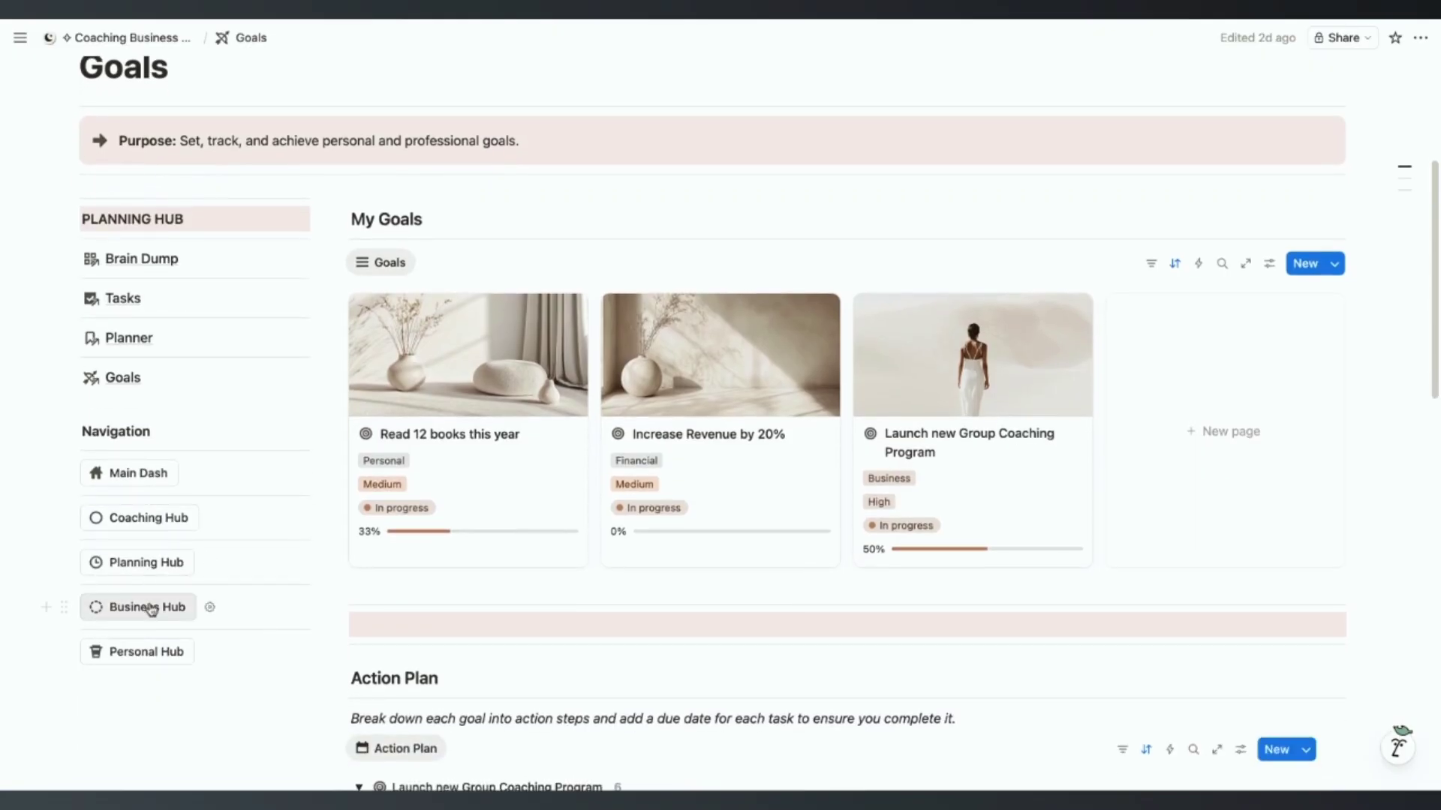
left_click(149, 608)
scroll(481, 359, "down", 3)
scroll(481, 359, "down", 3)
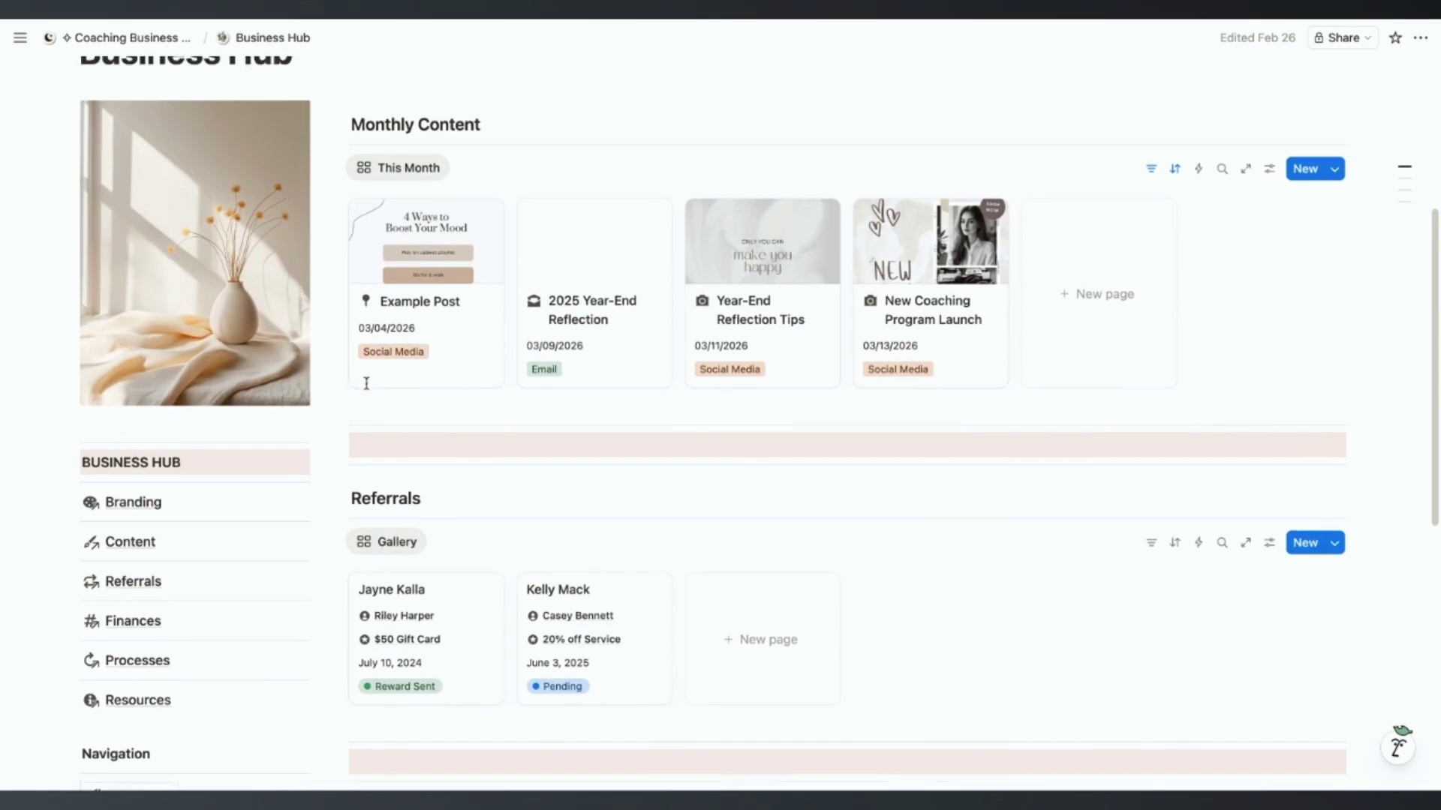
scroll(363, 380, "up", 2)
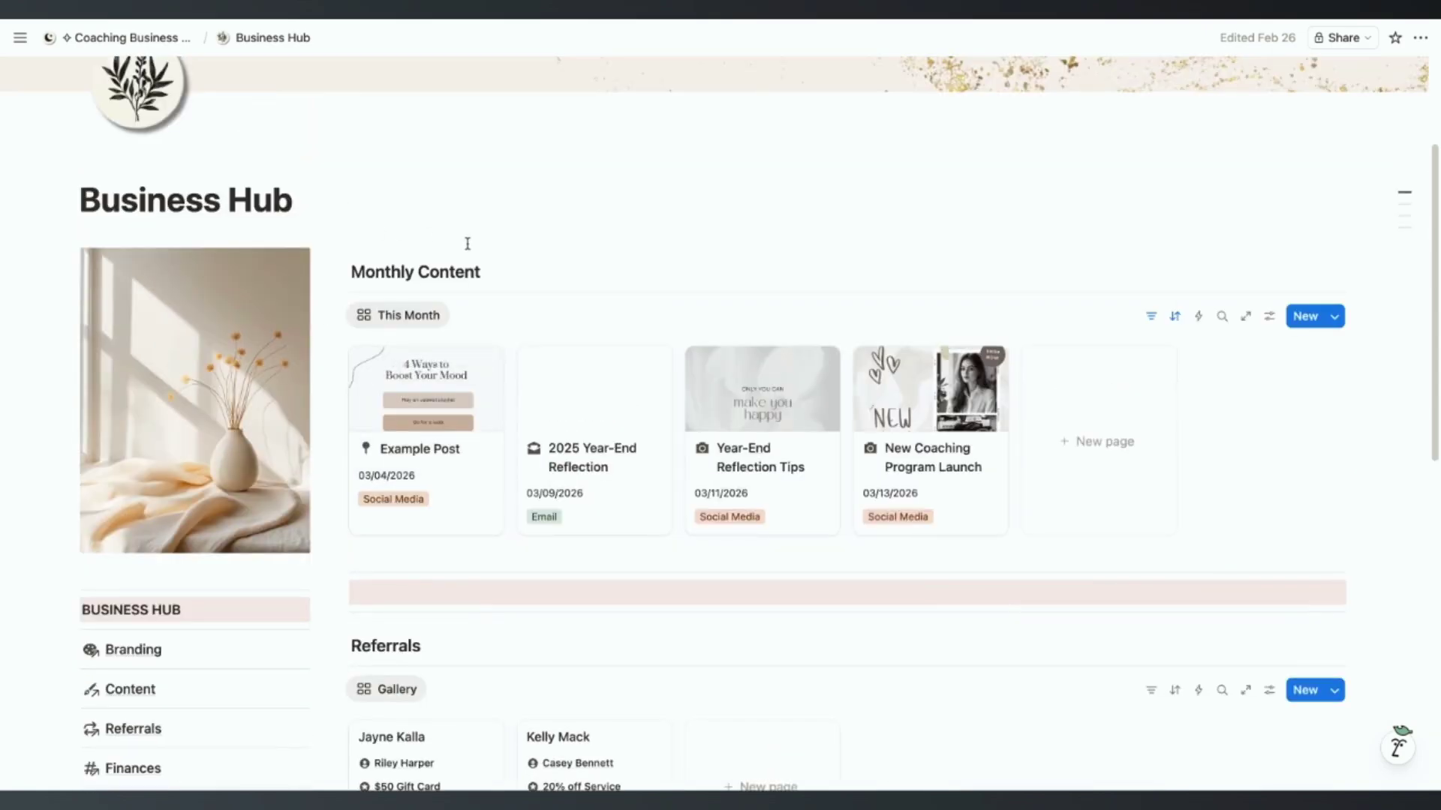
scroll(394, 461, "down", 4)
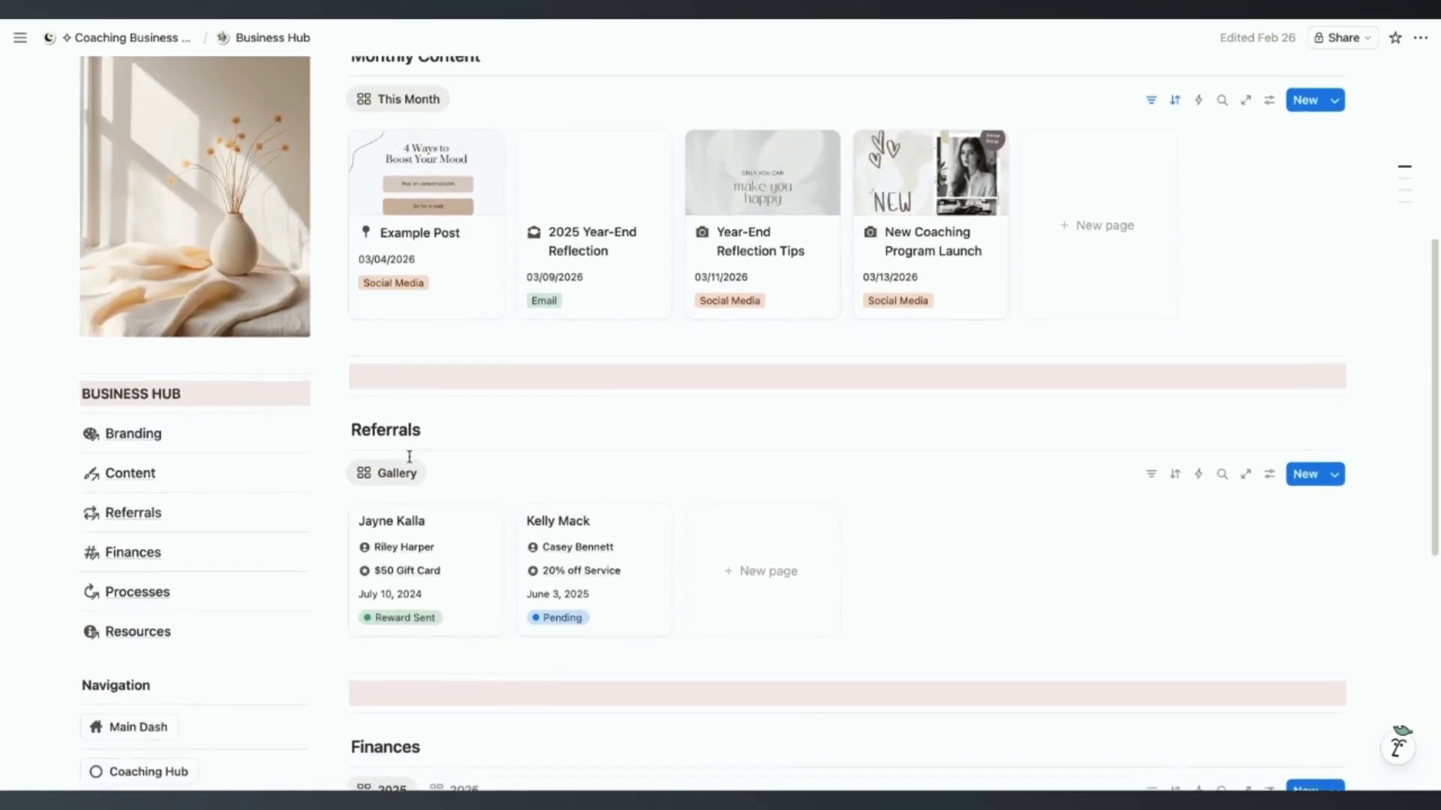
scroll(394, 461, "down", 4)
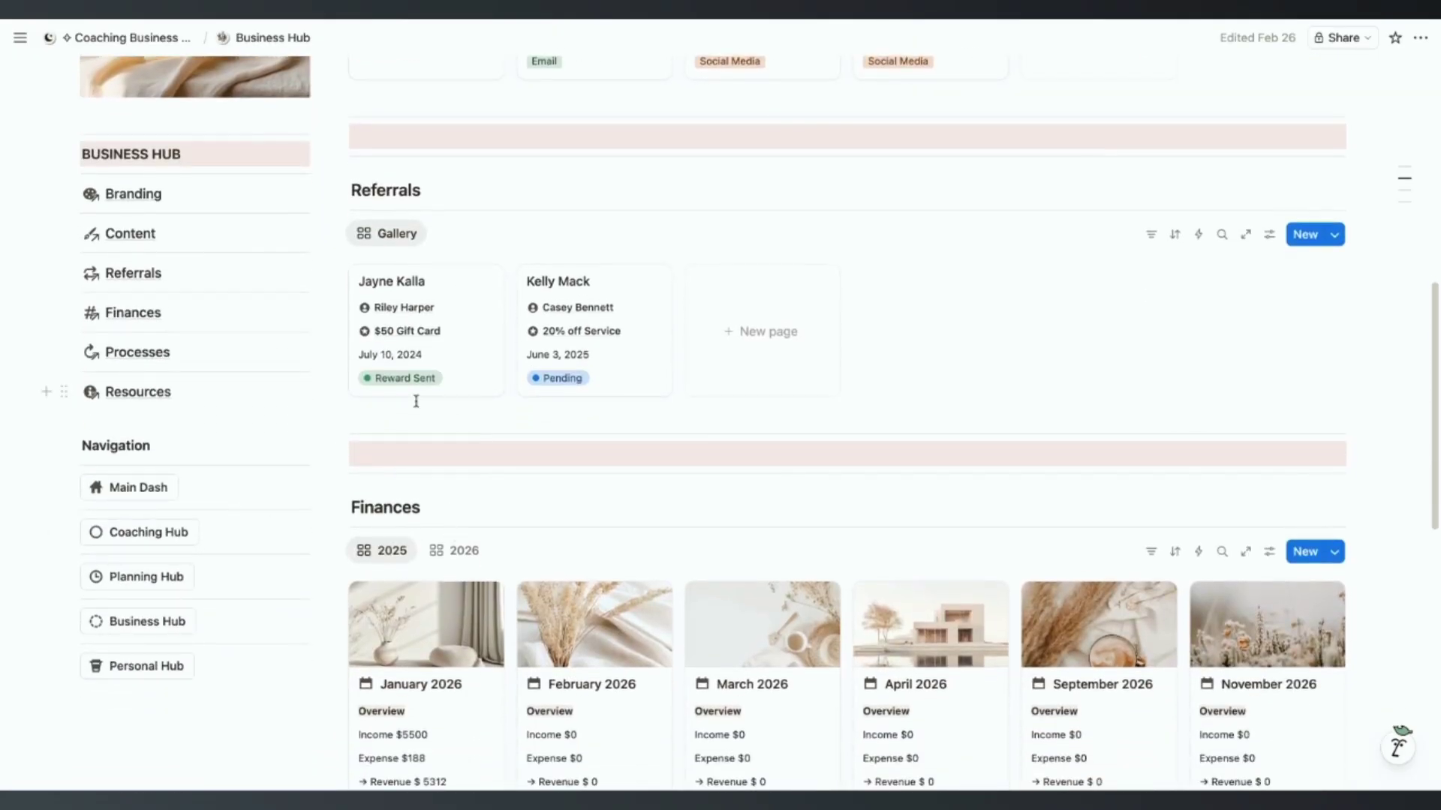
scroll(219, 345, "down", 2)
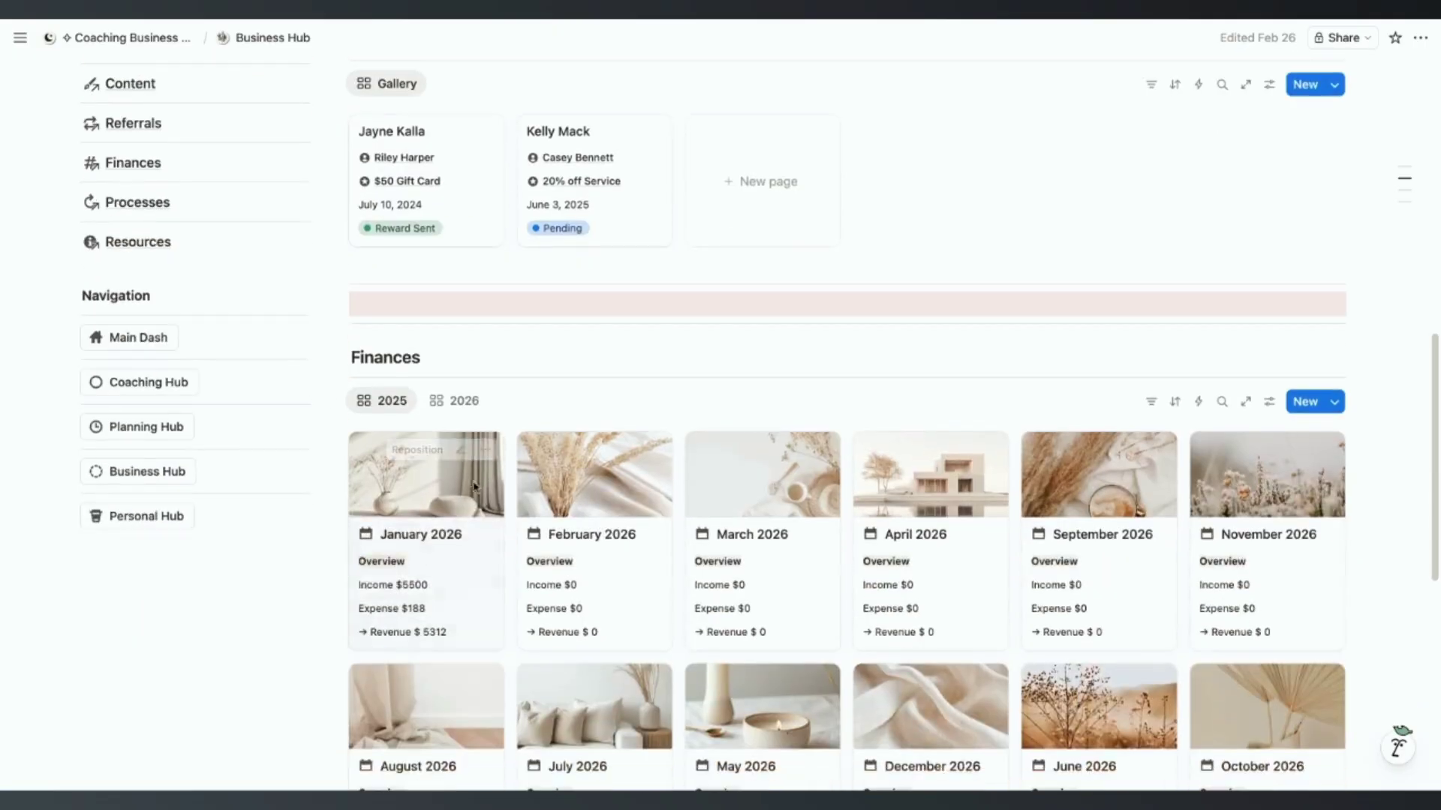
scroll(225, 307, "up", 2)
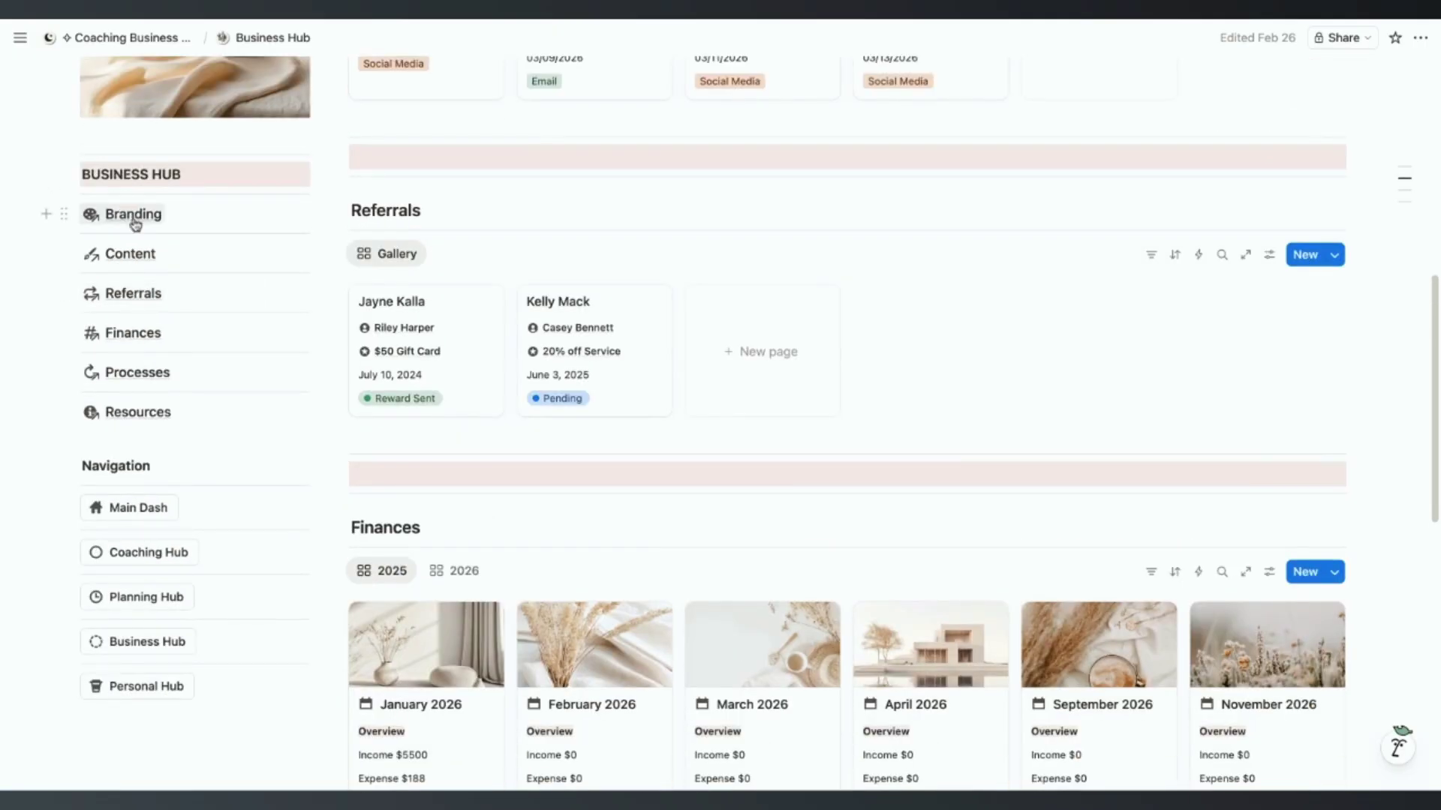
Step: Open the Branding page and review its sections from Quick Access and Brand Colors to Mission, Typography and Values
left_click(133, 218)
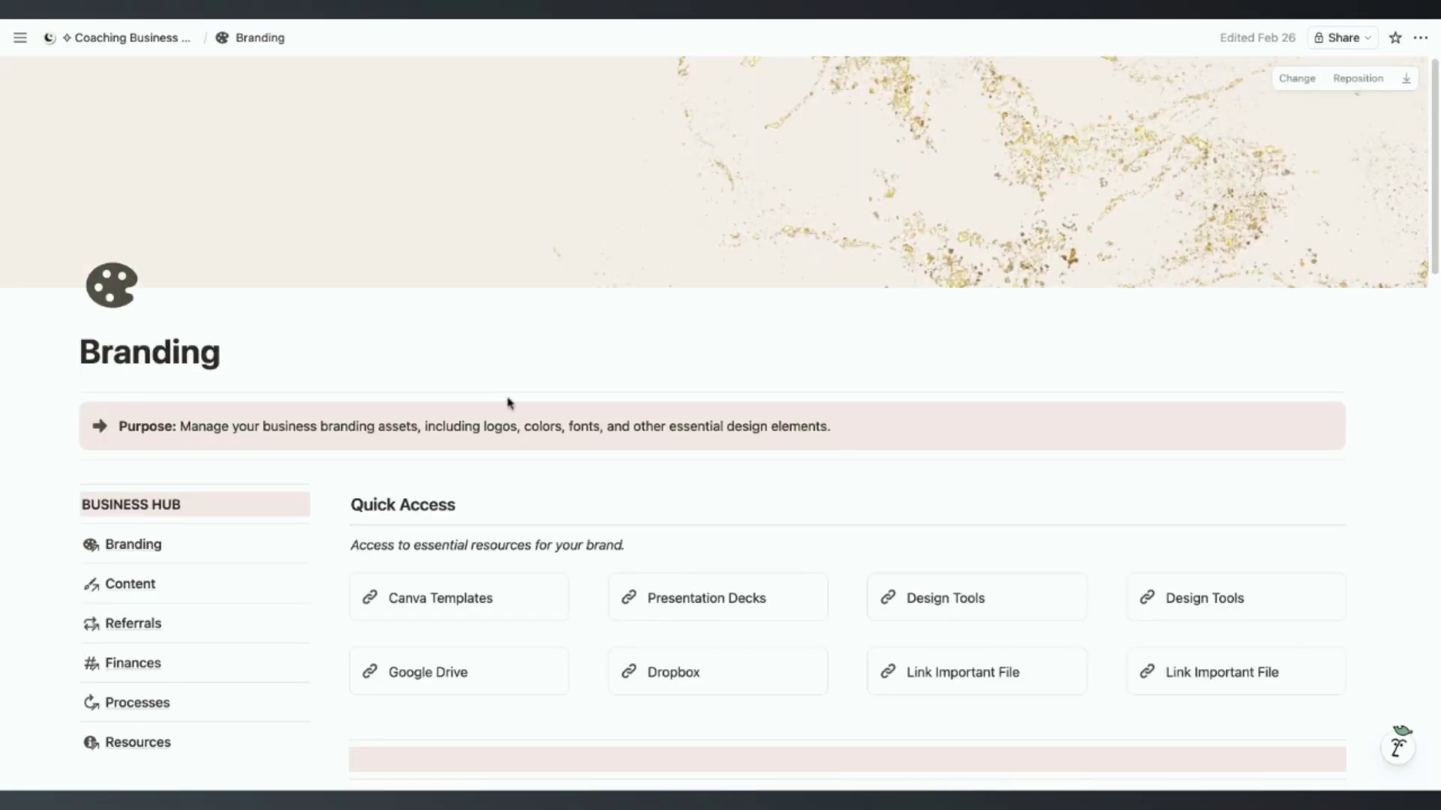
scroll(508, 402, "down", 4)
scroll(509, 399, "down", 3)
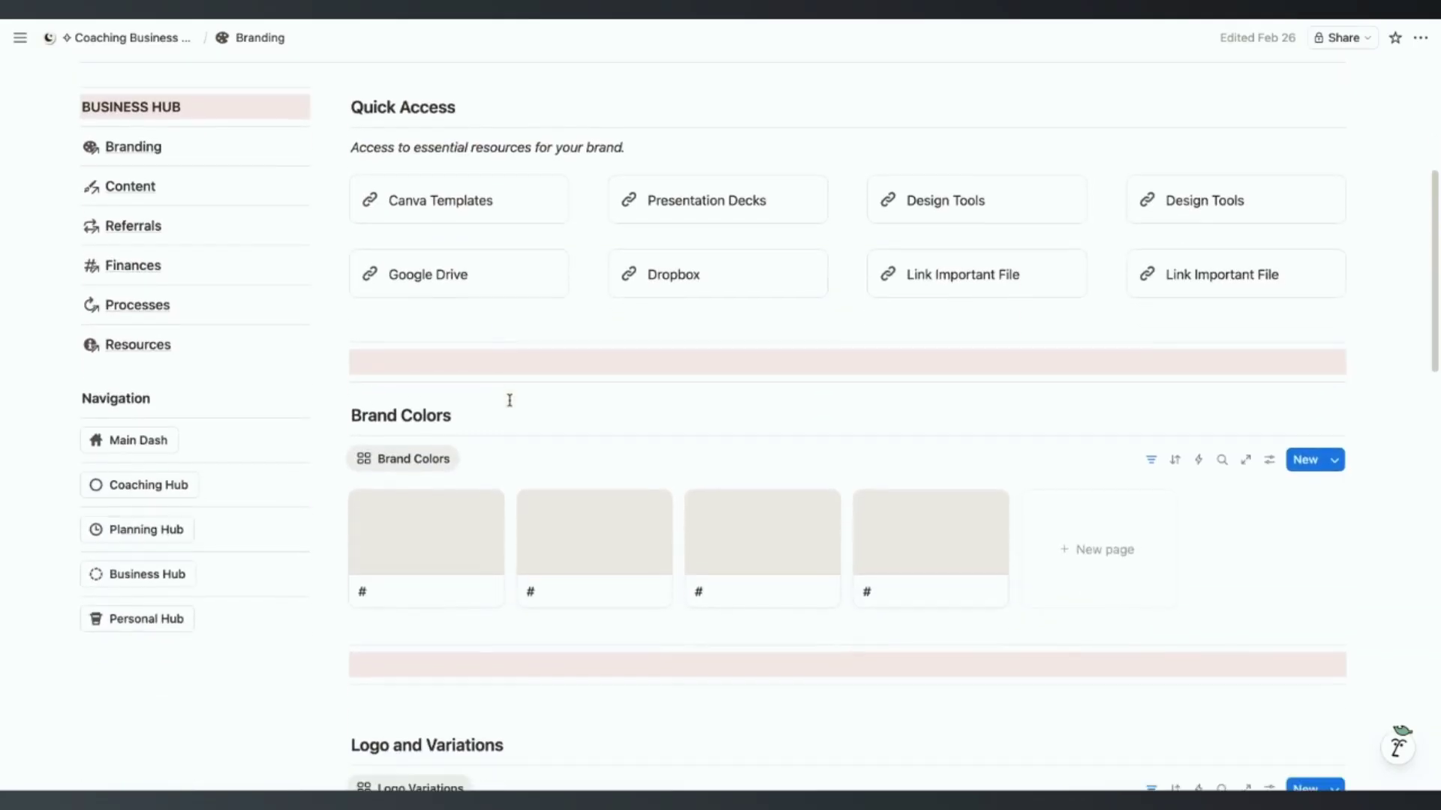
scroll(361, 414, "down", 9)
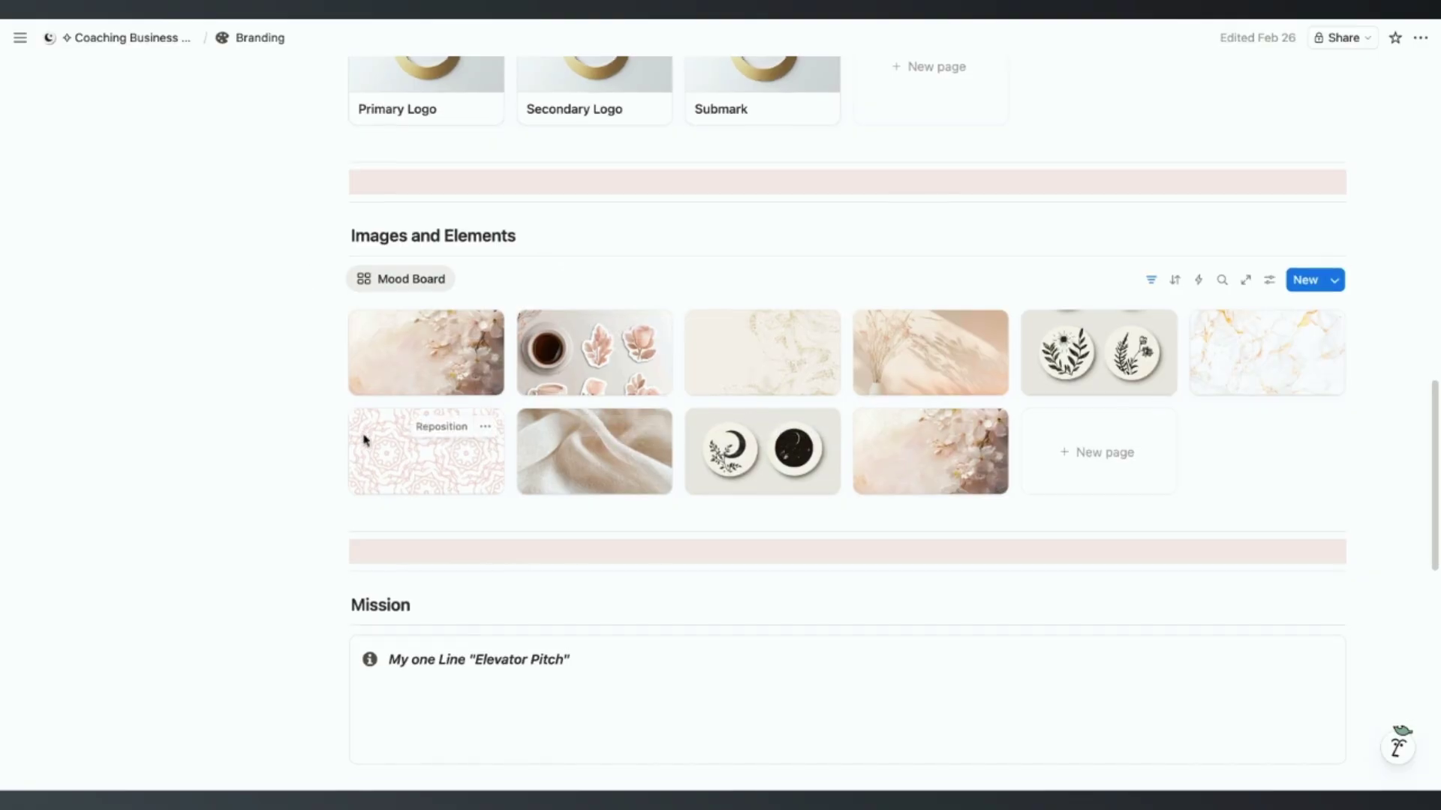
scroll(363, 439, "down", 5)
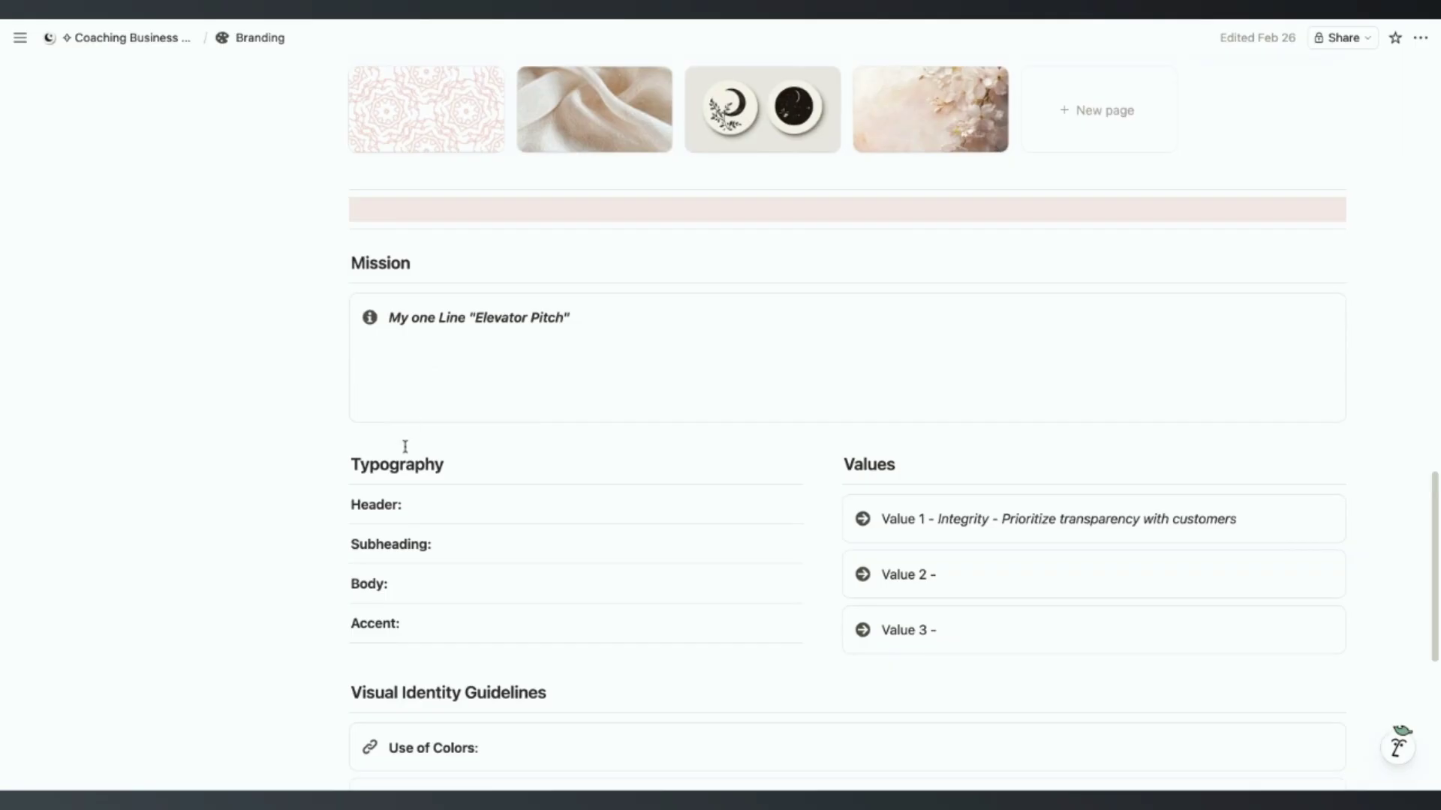
left_click_drag(788, 418, 678, 456)
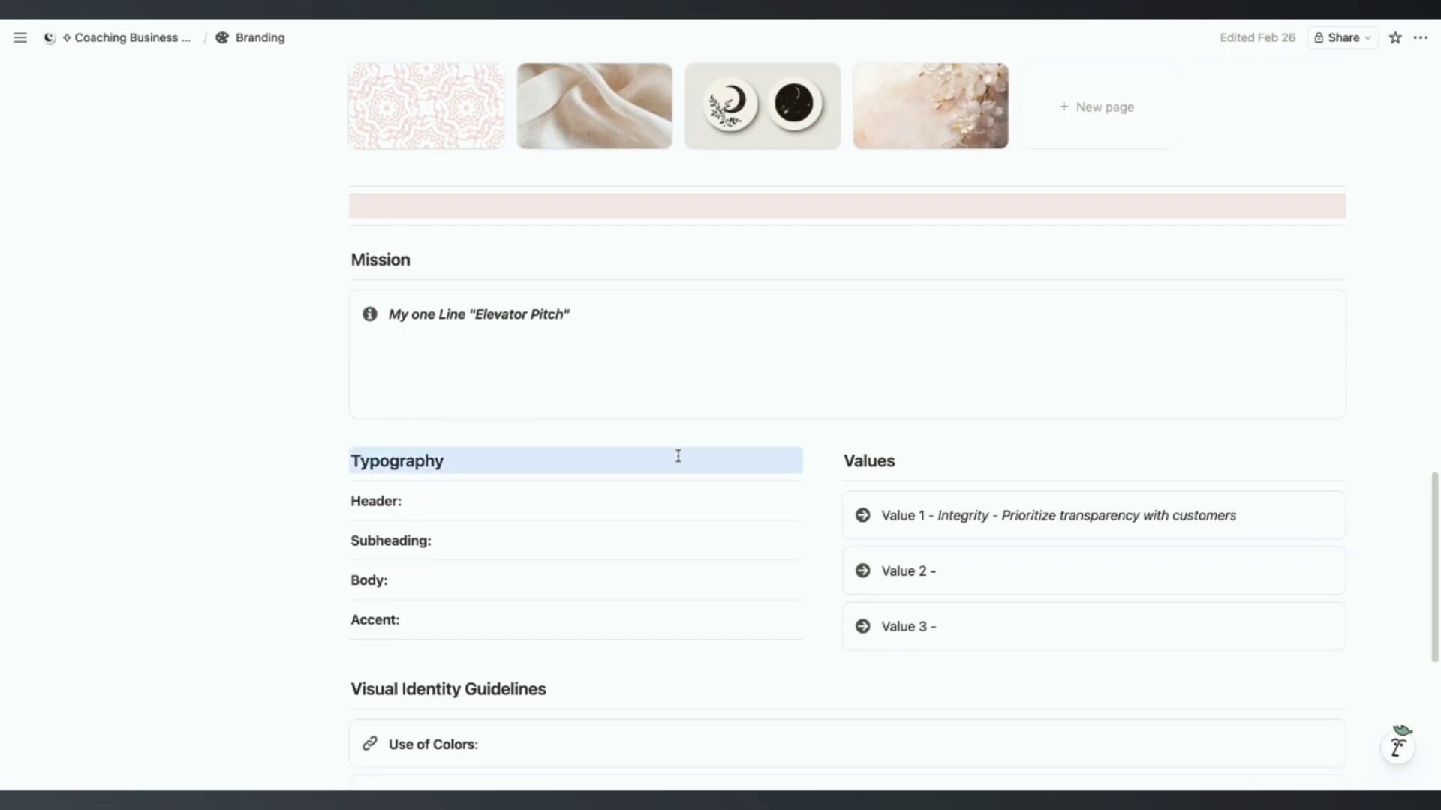
left_click(315, 498)
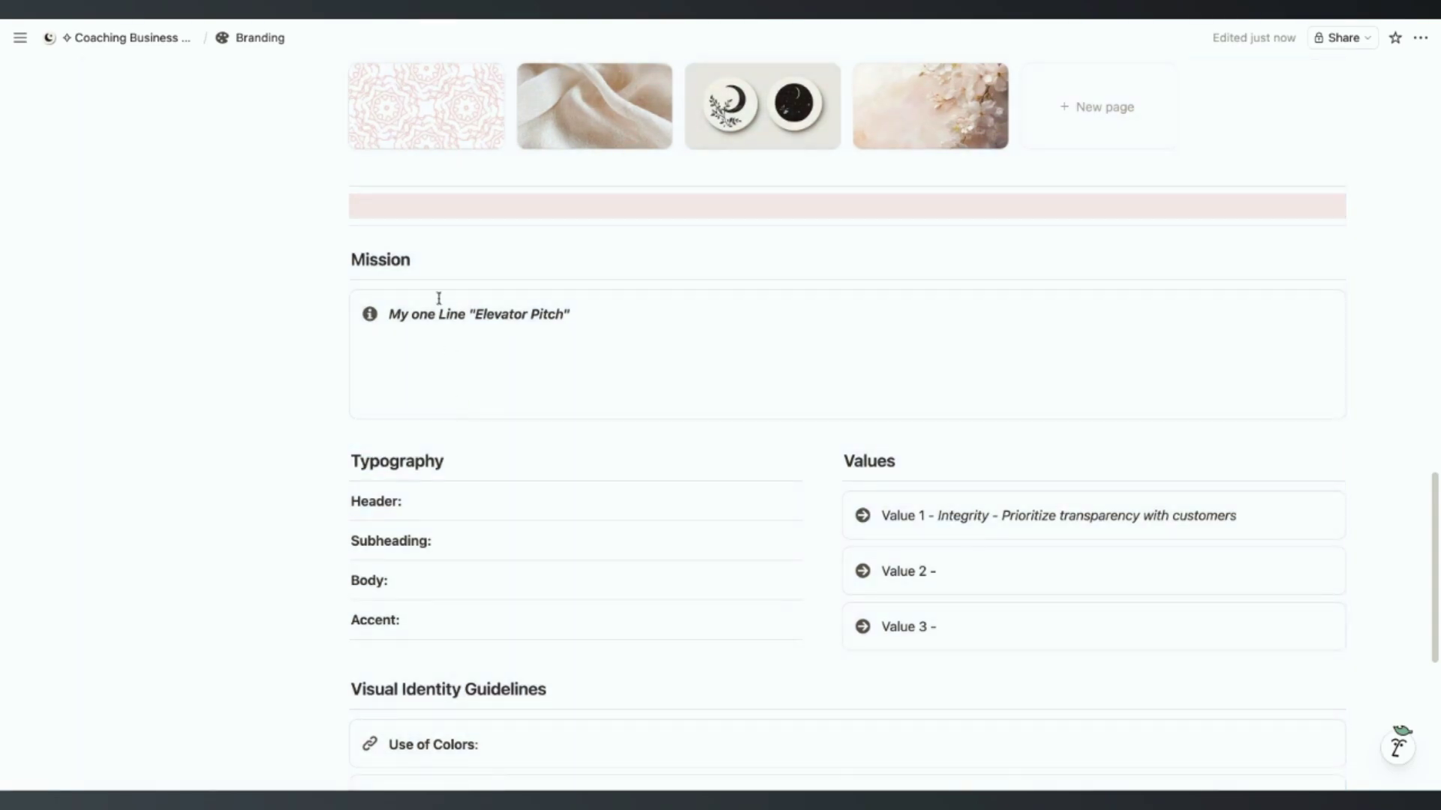
Step: Open the Content page from the Business Hub links and review its Weekly Content, Social Media and Emails sections
scroll(418, 177, "up", 7)
scroll(417, 177, "up", 10)
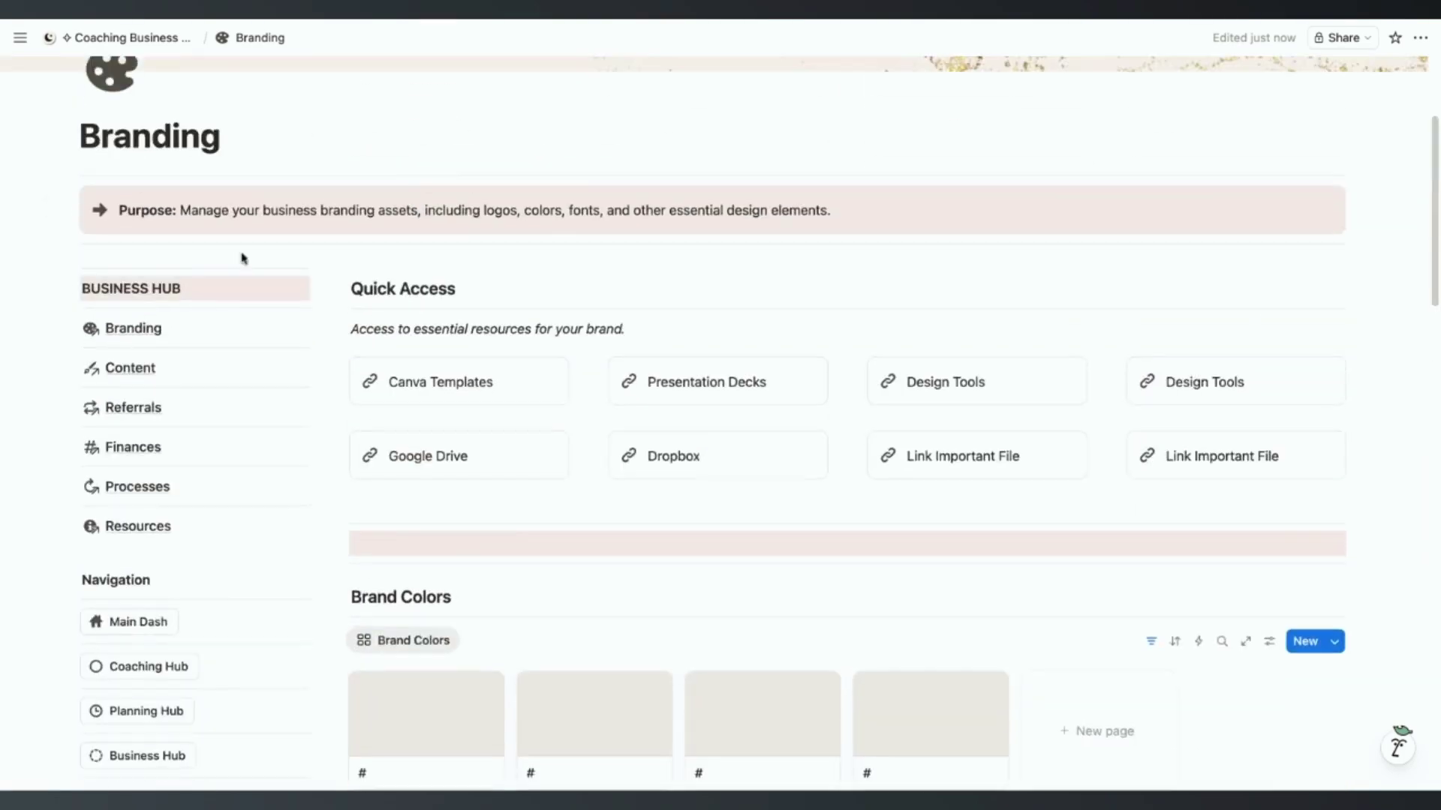
left_click(109, 367)
scroll(602, 332, "down", 2)
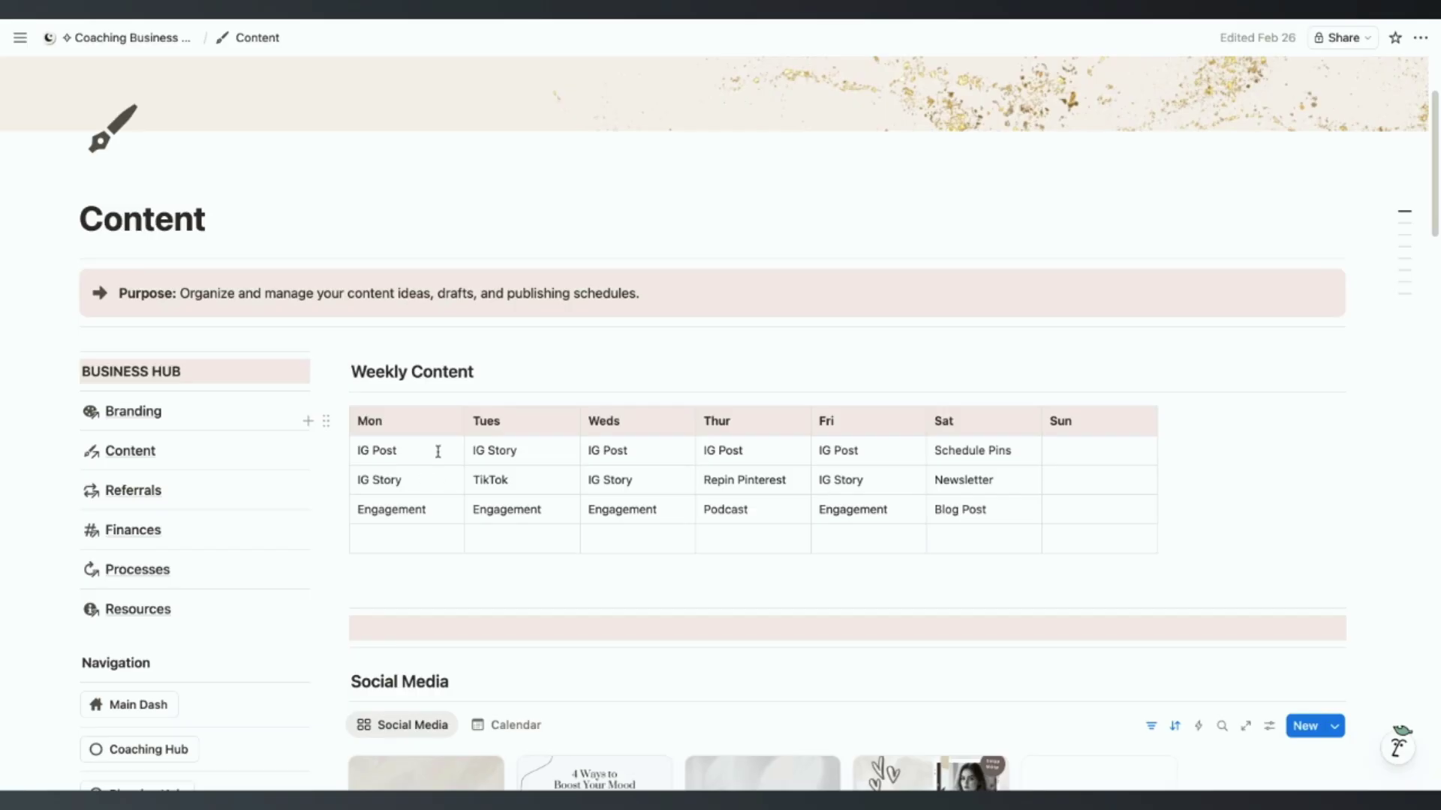
scroll(550, 524, "down", 6)
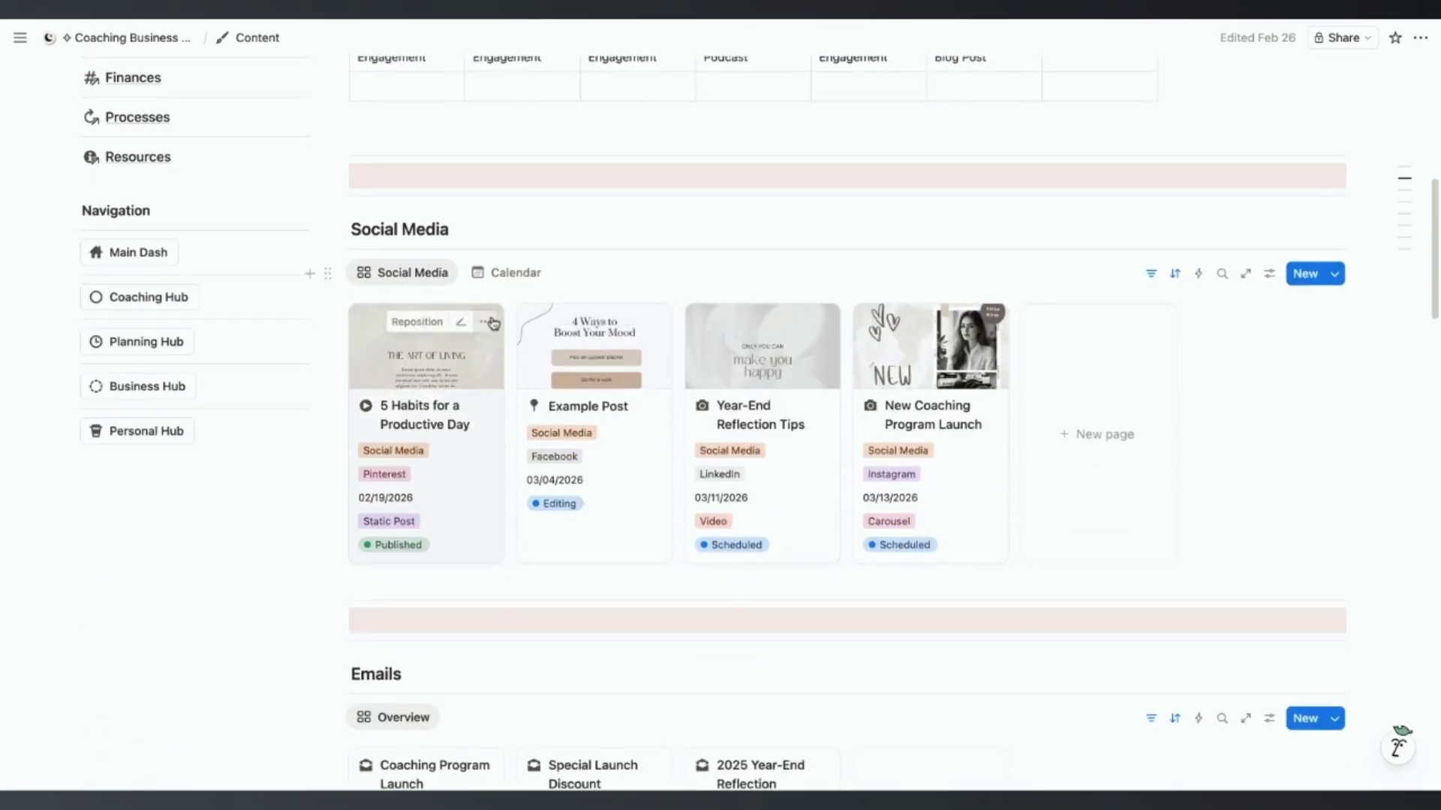
scroll(493, 323, "down", 2)
scroll(572, 244, "down", 6)
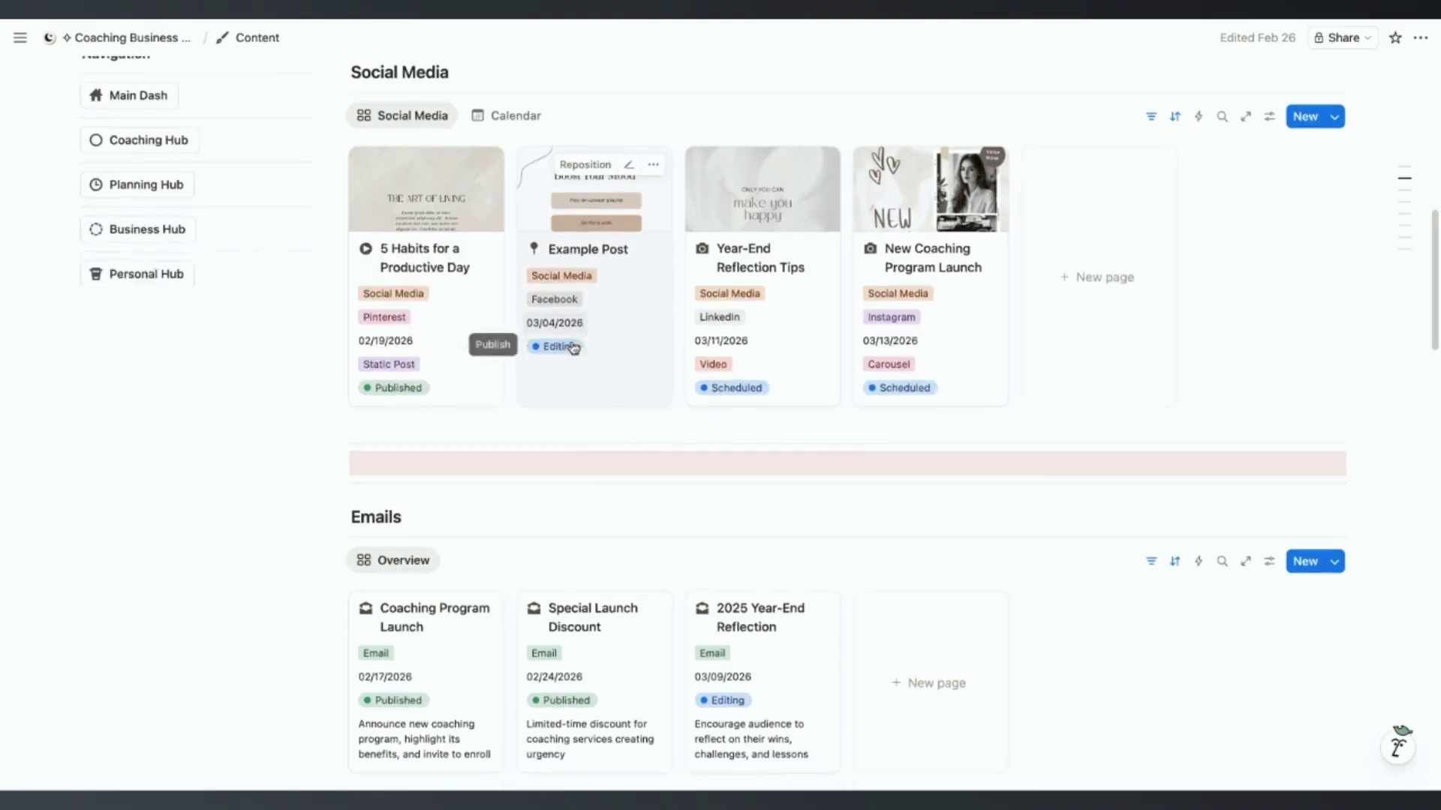
Step: Review the Blog Posts, Podcast, Content Ideas and Inspiration, and Content Calendar sections of the Content page
scroll(422, 279, "down", 7)
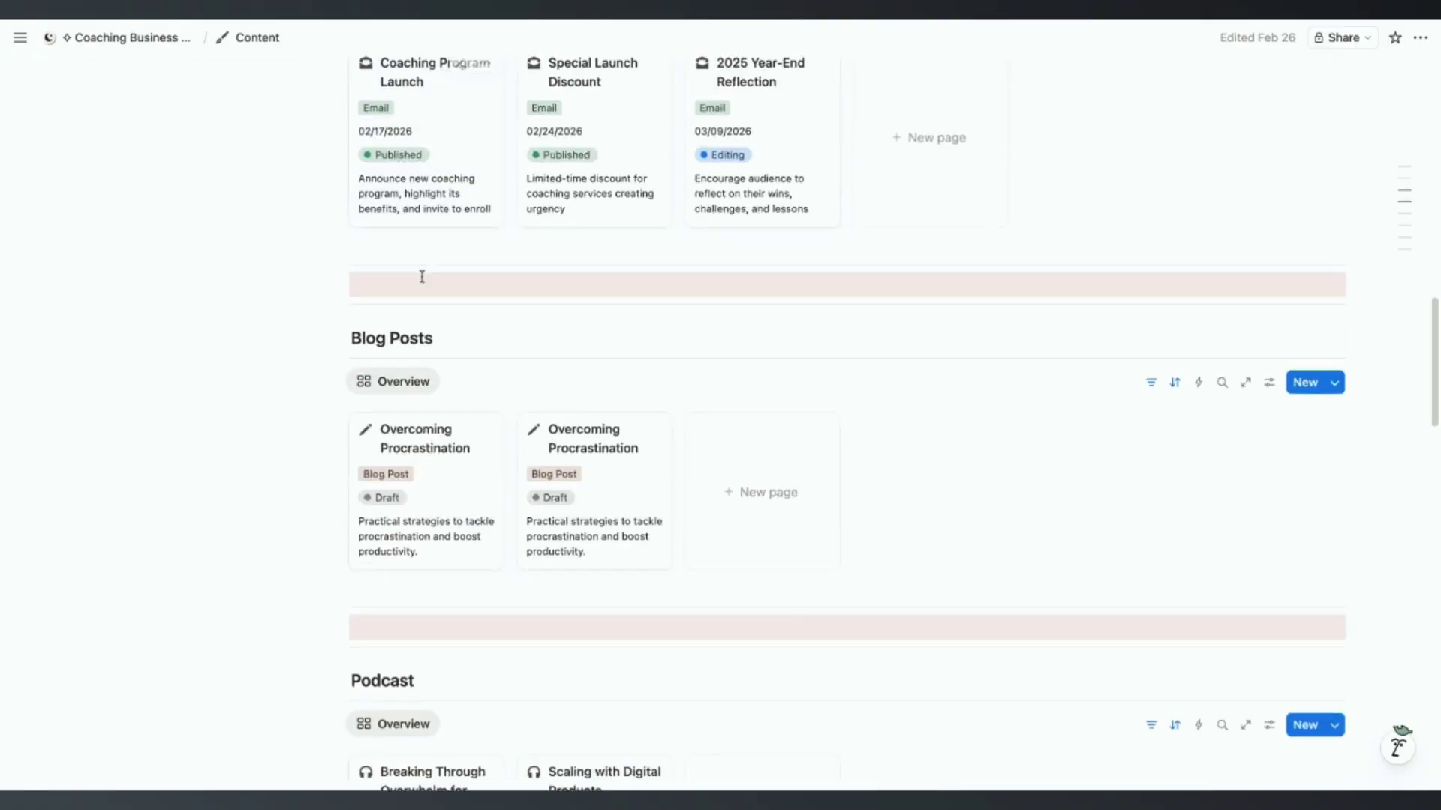
scroll(427, 494, "down", 2)
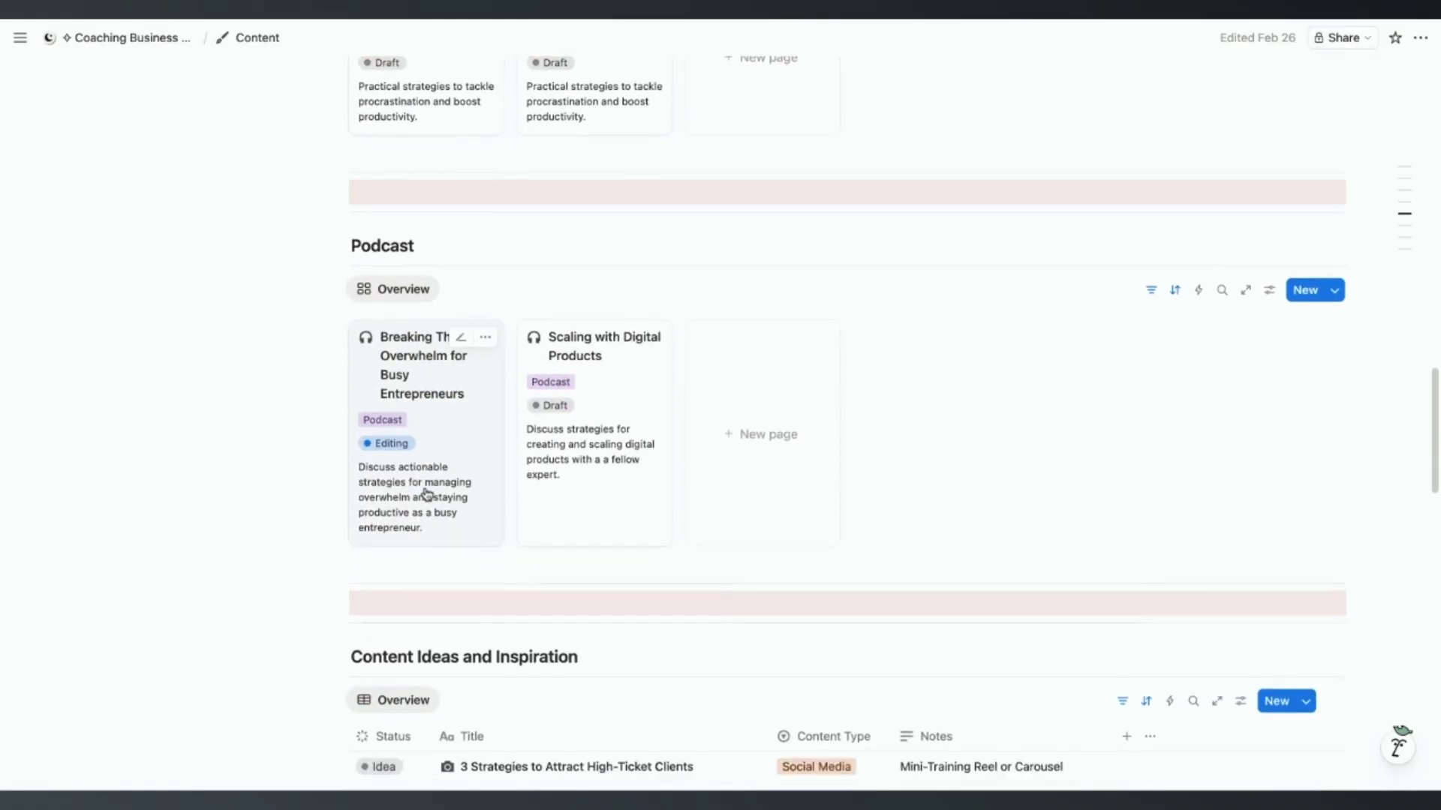
scroll(396, 358, "down", 5)
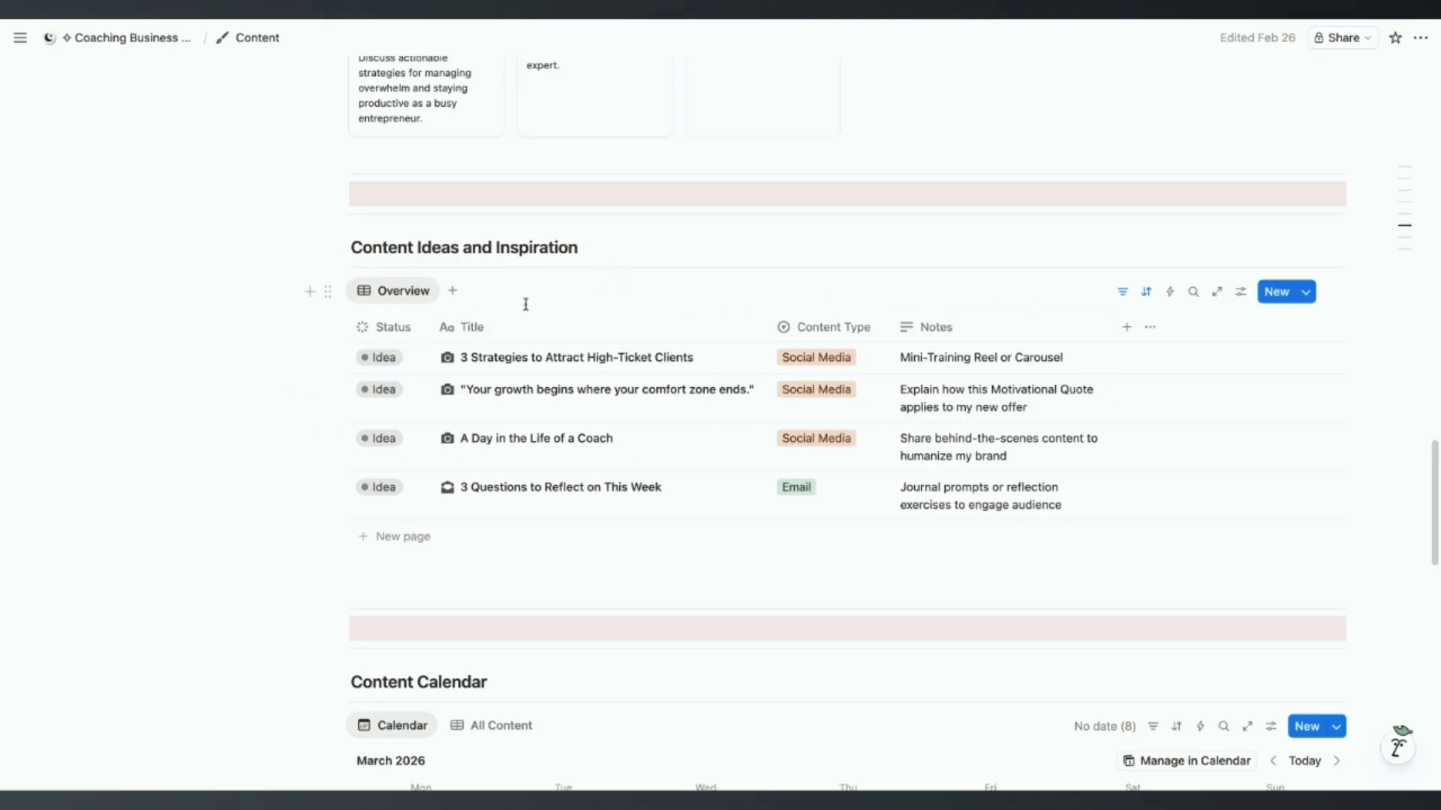
scroll(630, 376, "down", 3)
scroll(630, 377, "down", 8)
scroll(431, 377, "up", 2)
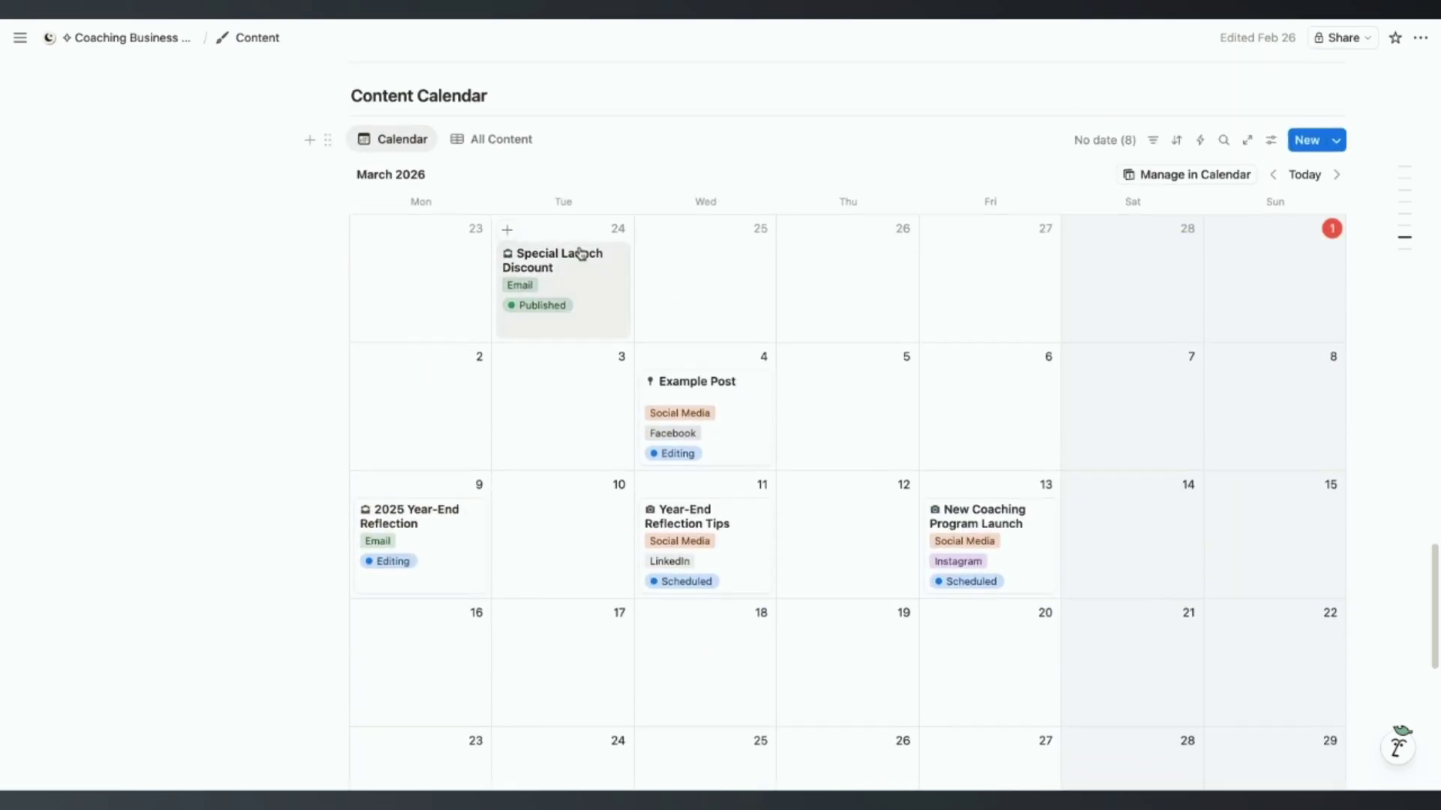
Step: Open the Referrals page from the Business Hub links and review the Eligibility Criteria and Reward Distribution under Program Rules
scroll(577, 257, "up", 2)
scroll(578, 257, "up", 20)
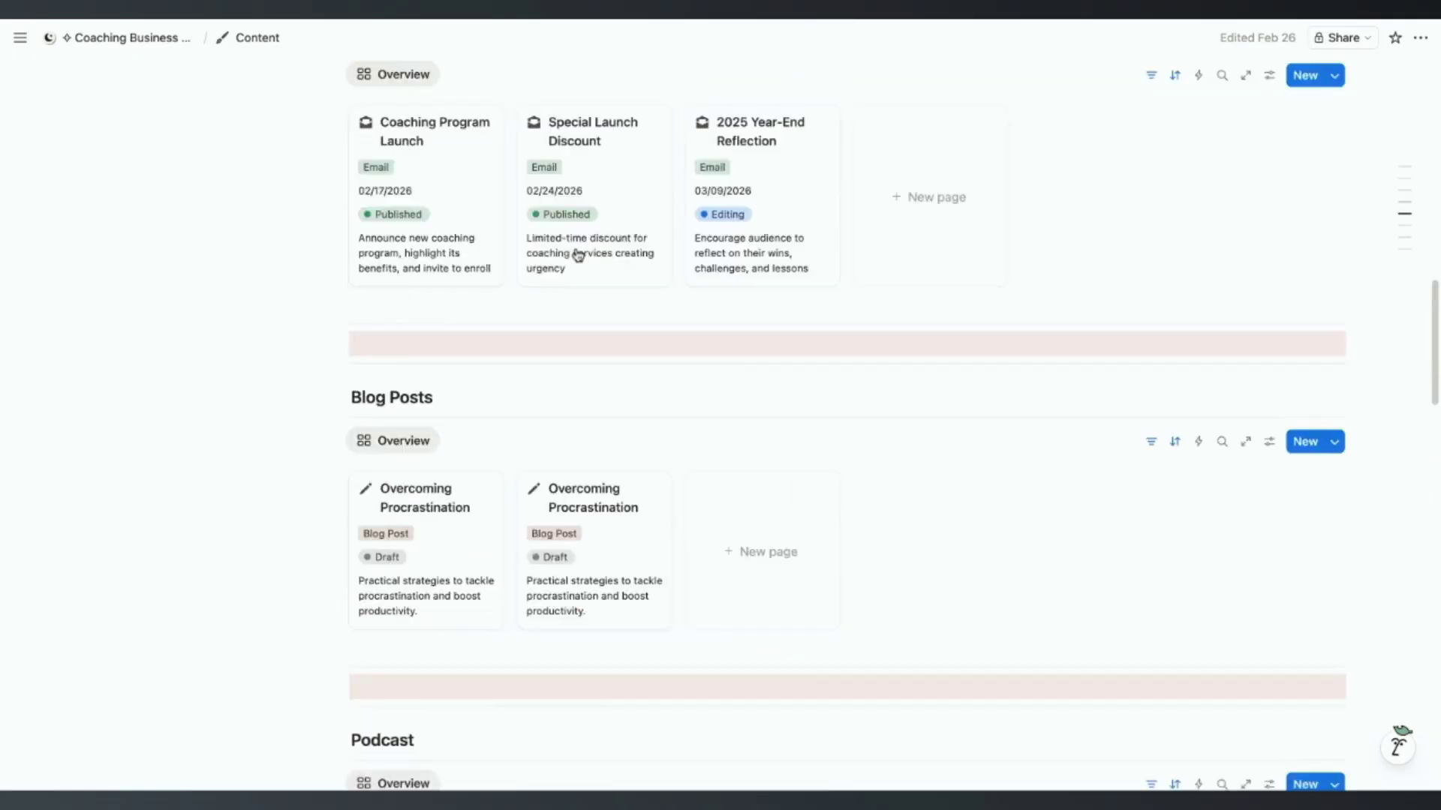
scroll(577, 300, "up", 3)
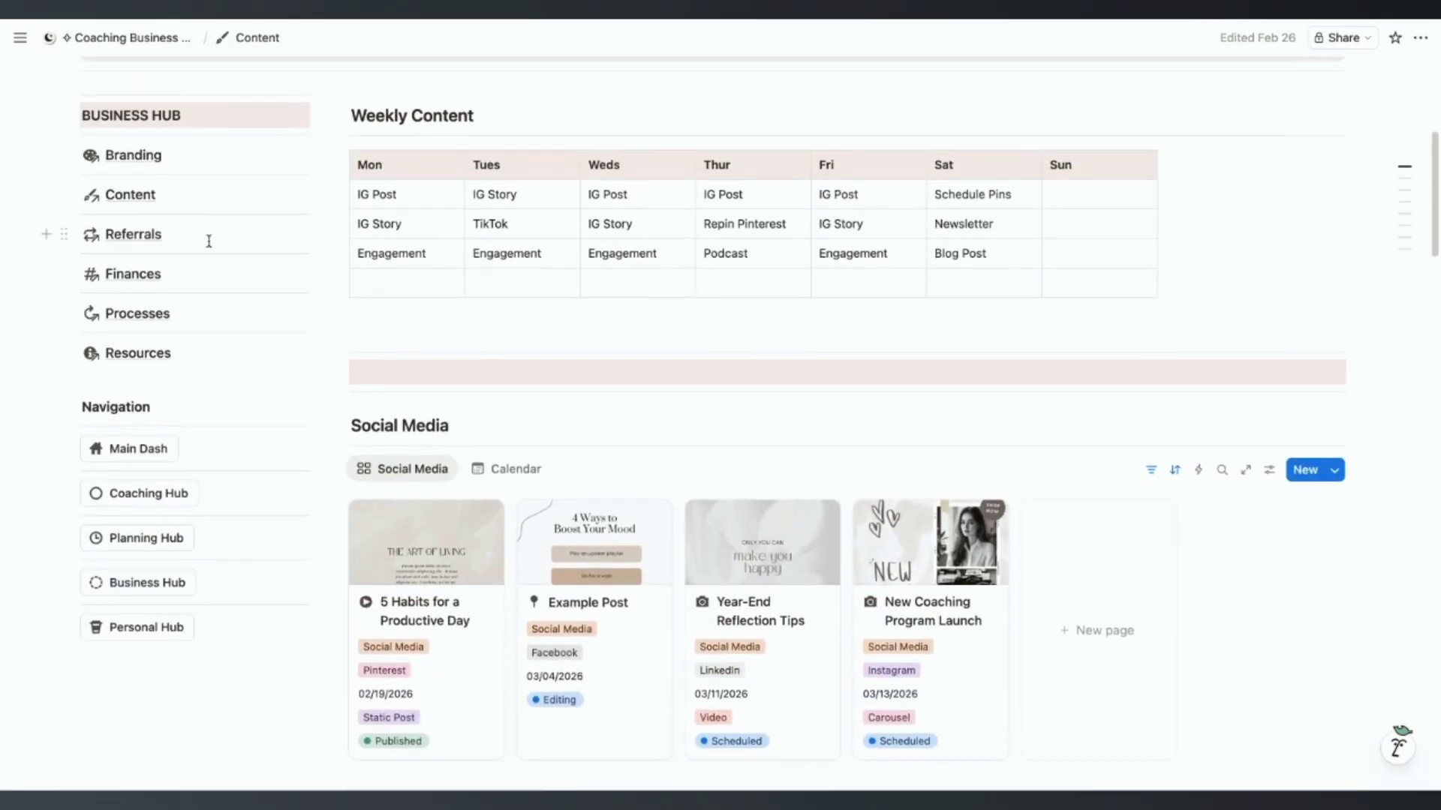
left_click(133, 235)
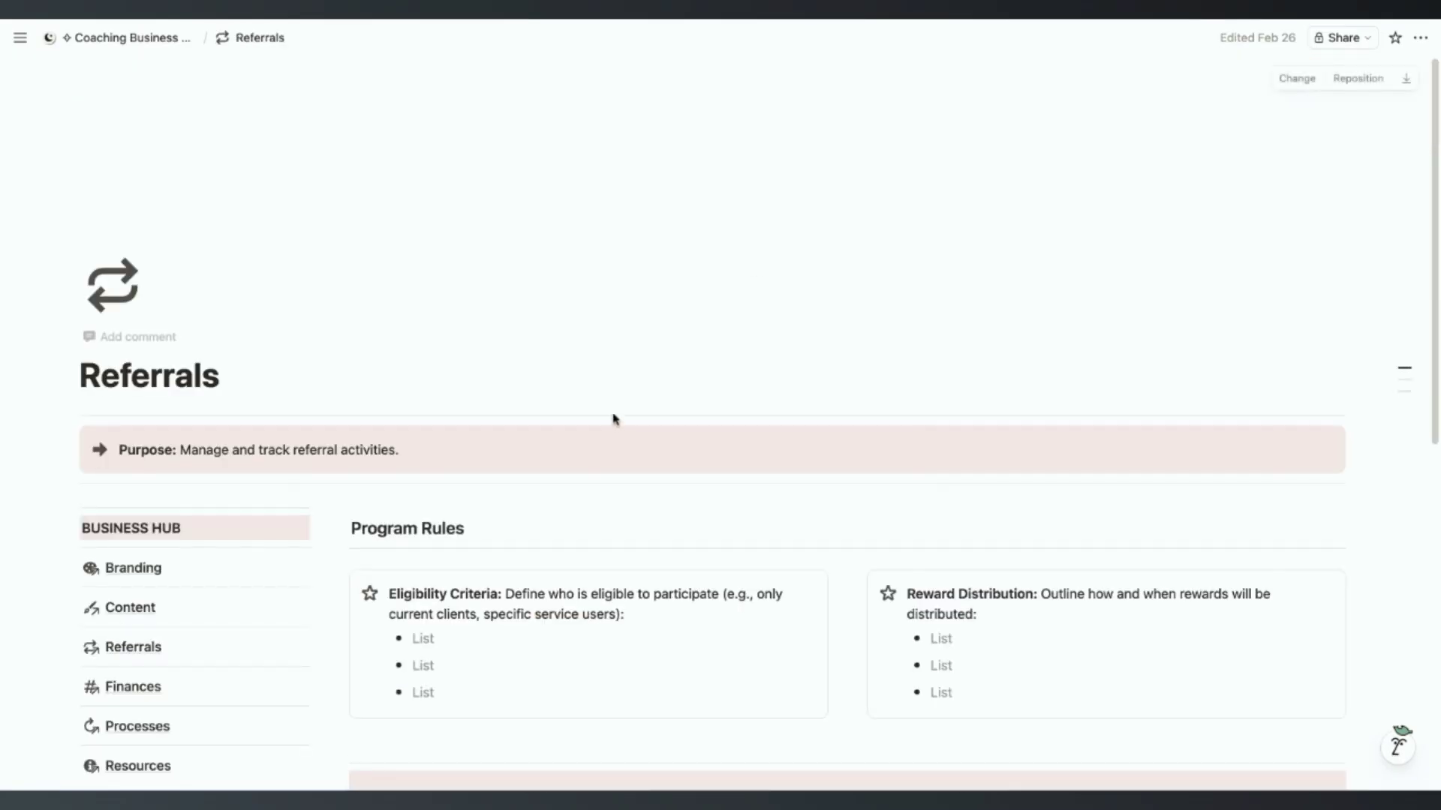
scroll(612, 423, "down", 3)
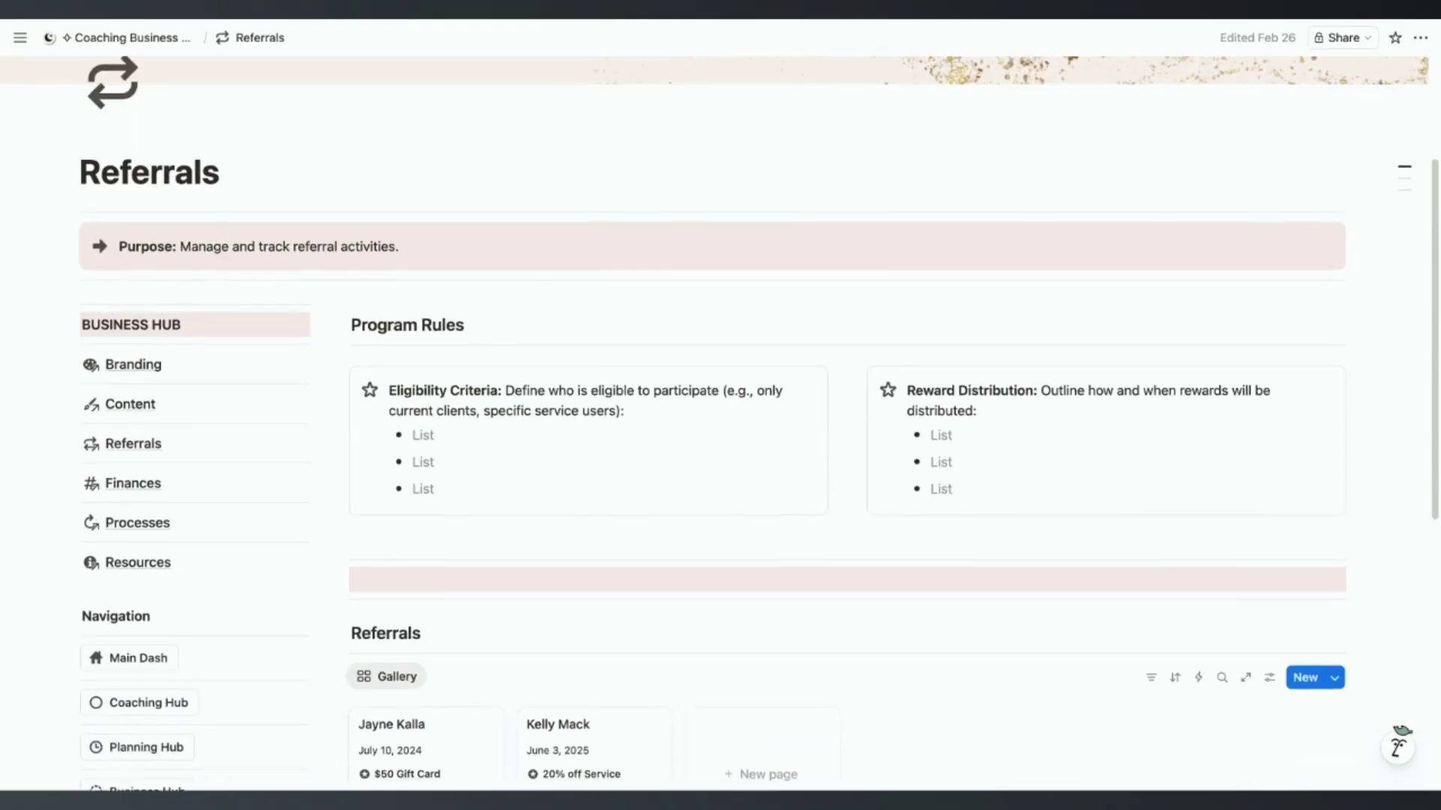
scroll(719, 423, "down", 1)
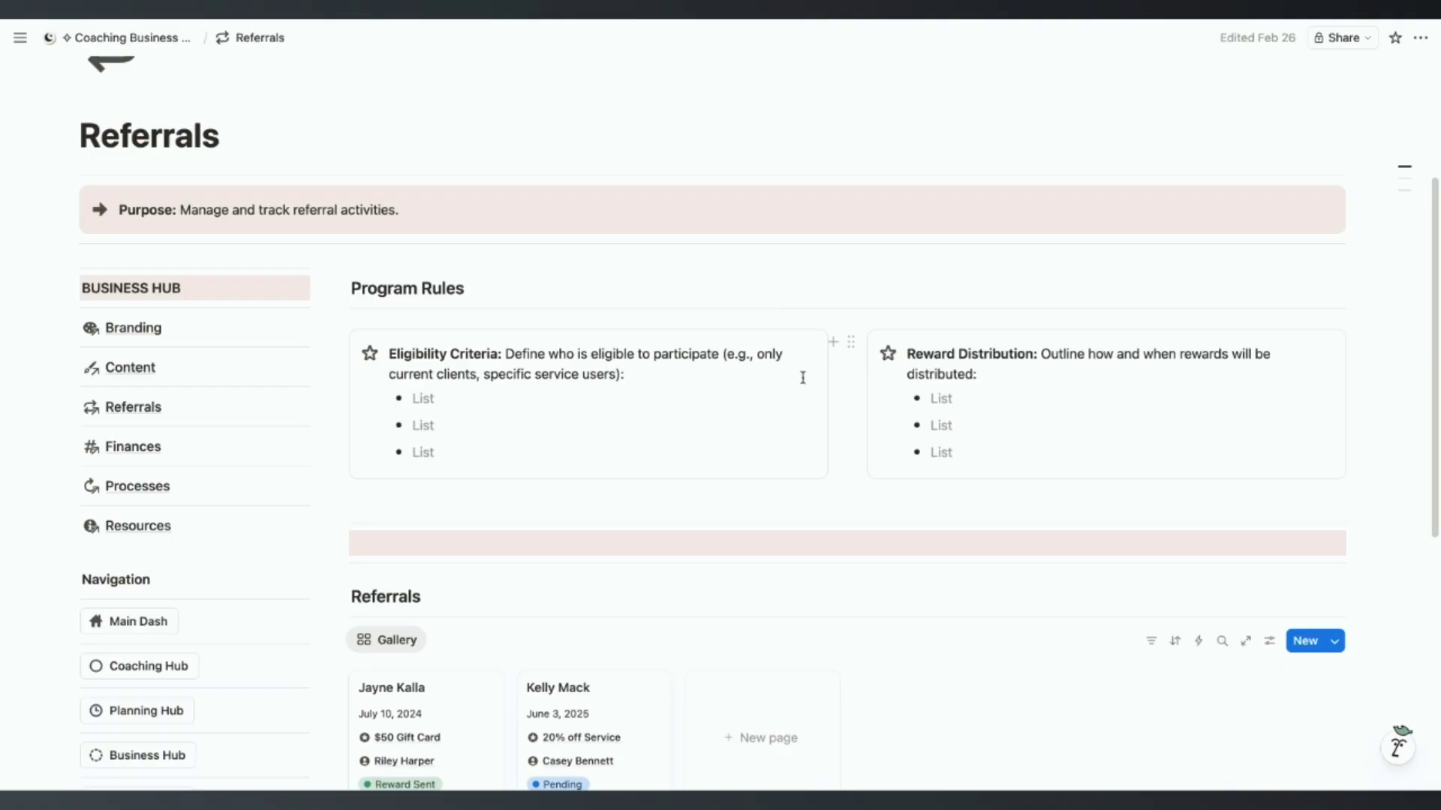
scroll(833, 259, "down", 2)
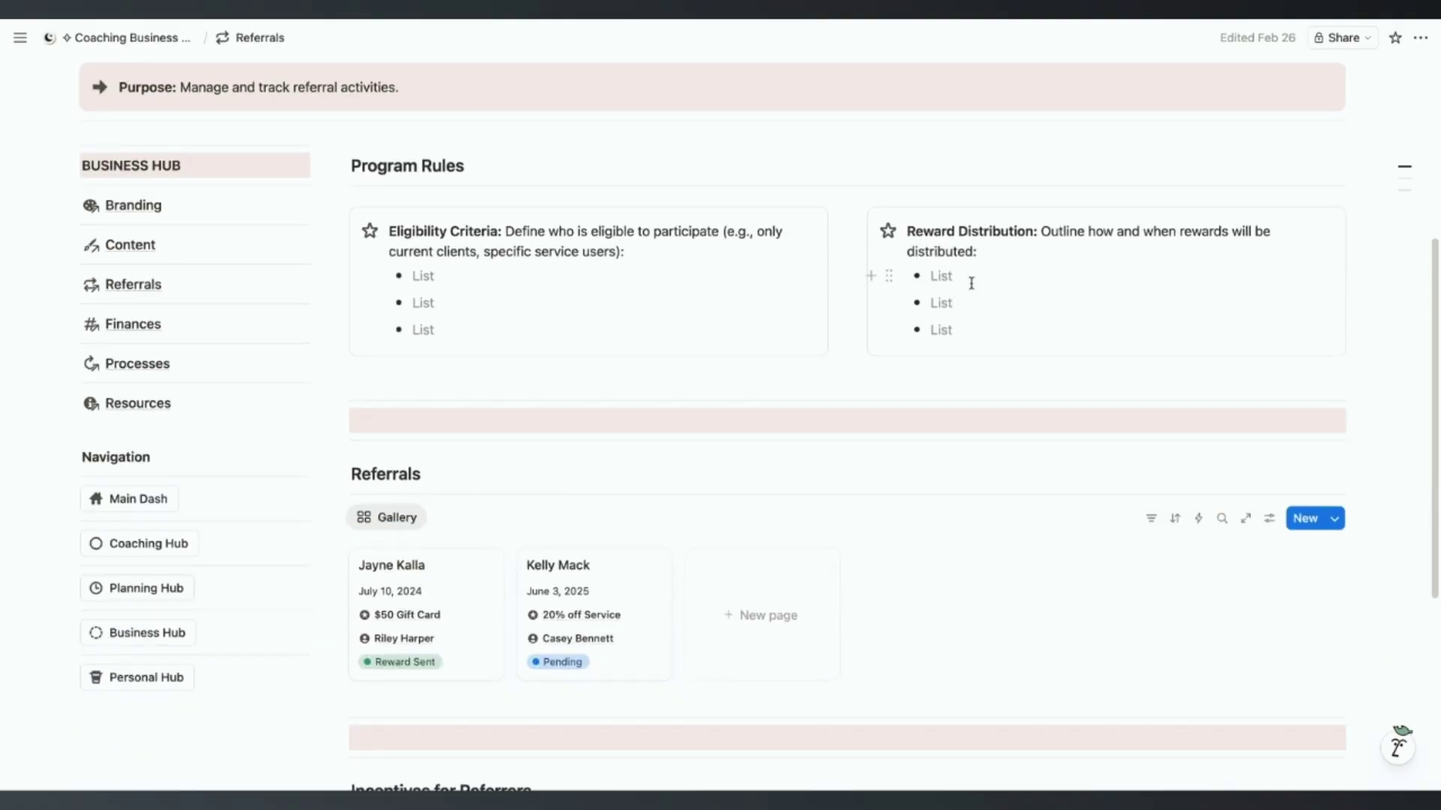
Step: Review the Referrals gallery and the Incentives for Referrers section on the Referrals page
scroll(518, 367, "down", 2)
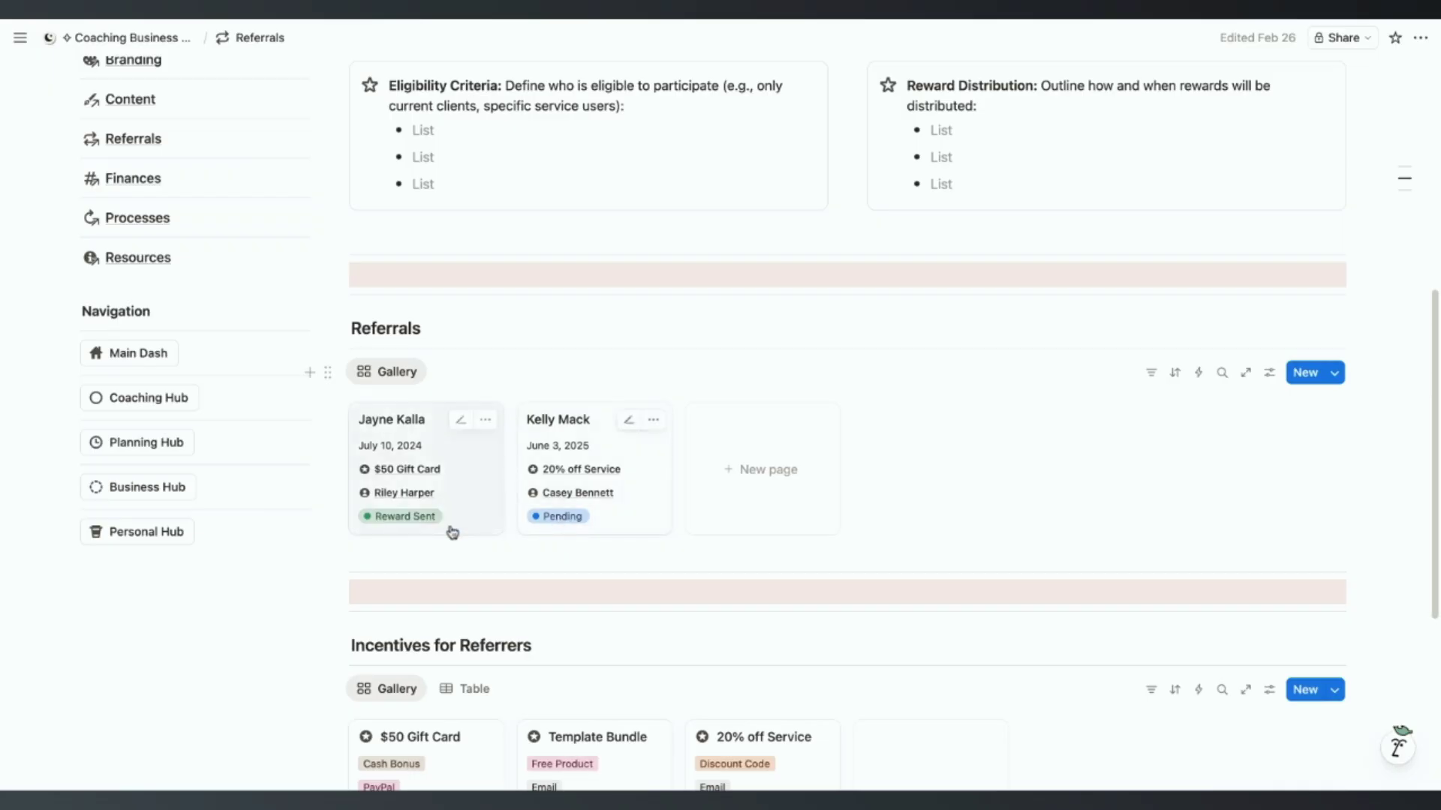
scroll(451, 529, "down", 2)
scroll(451, 529, "down", 2)
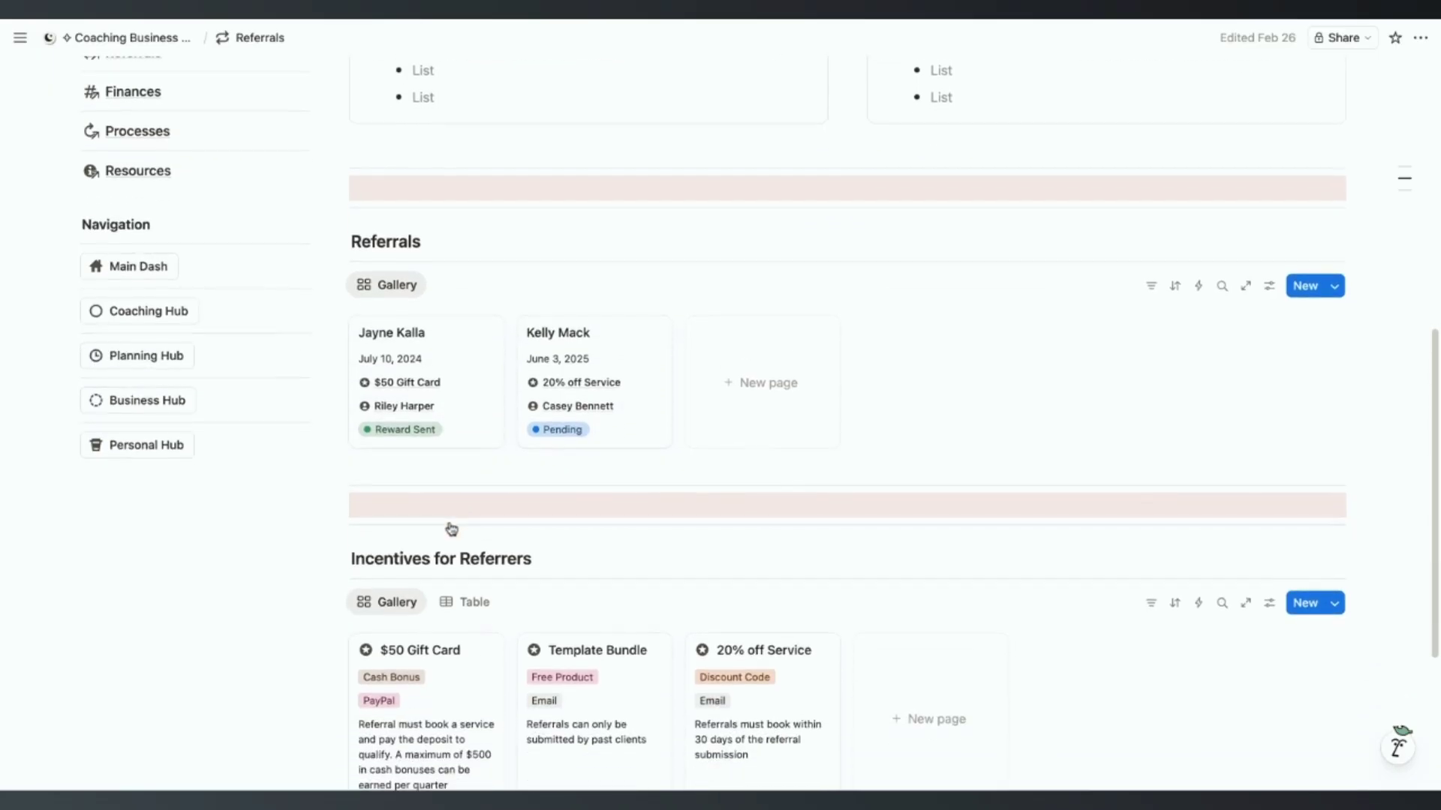
scroll(451, 529, "down", 2)
scroll(451, 529, "down", 3)
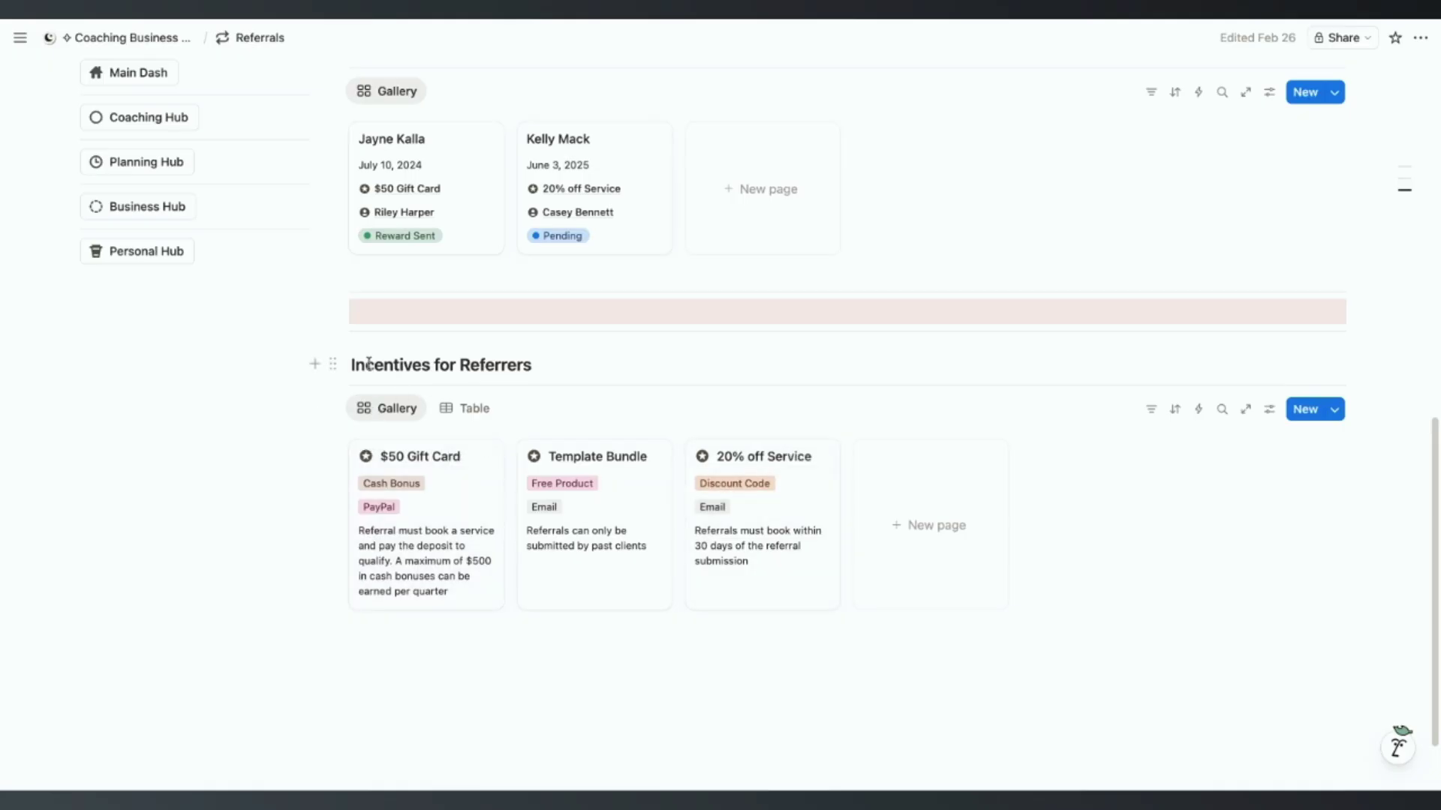
Step: Open the Finances page from the Business Hub links and review the income goal table and the Income Tracker
scroll(369, 363, "up", 3)
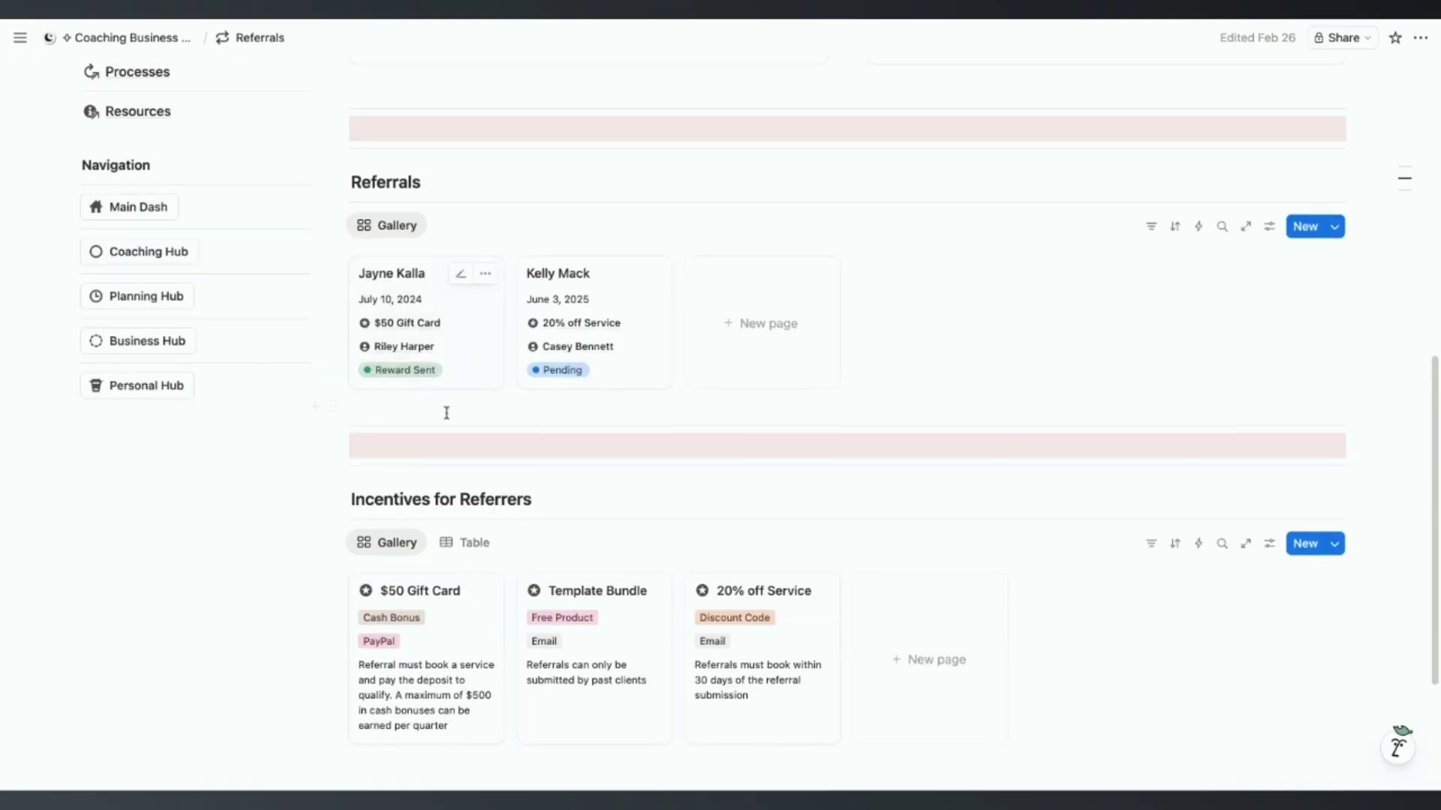
scroll(448, 412, "up", 7)
left_click(124, 542)
scroll(364, 477, "down", 5)
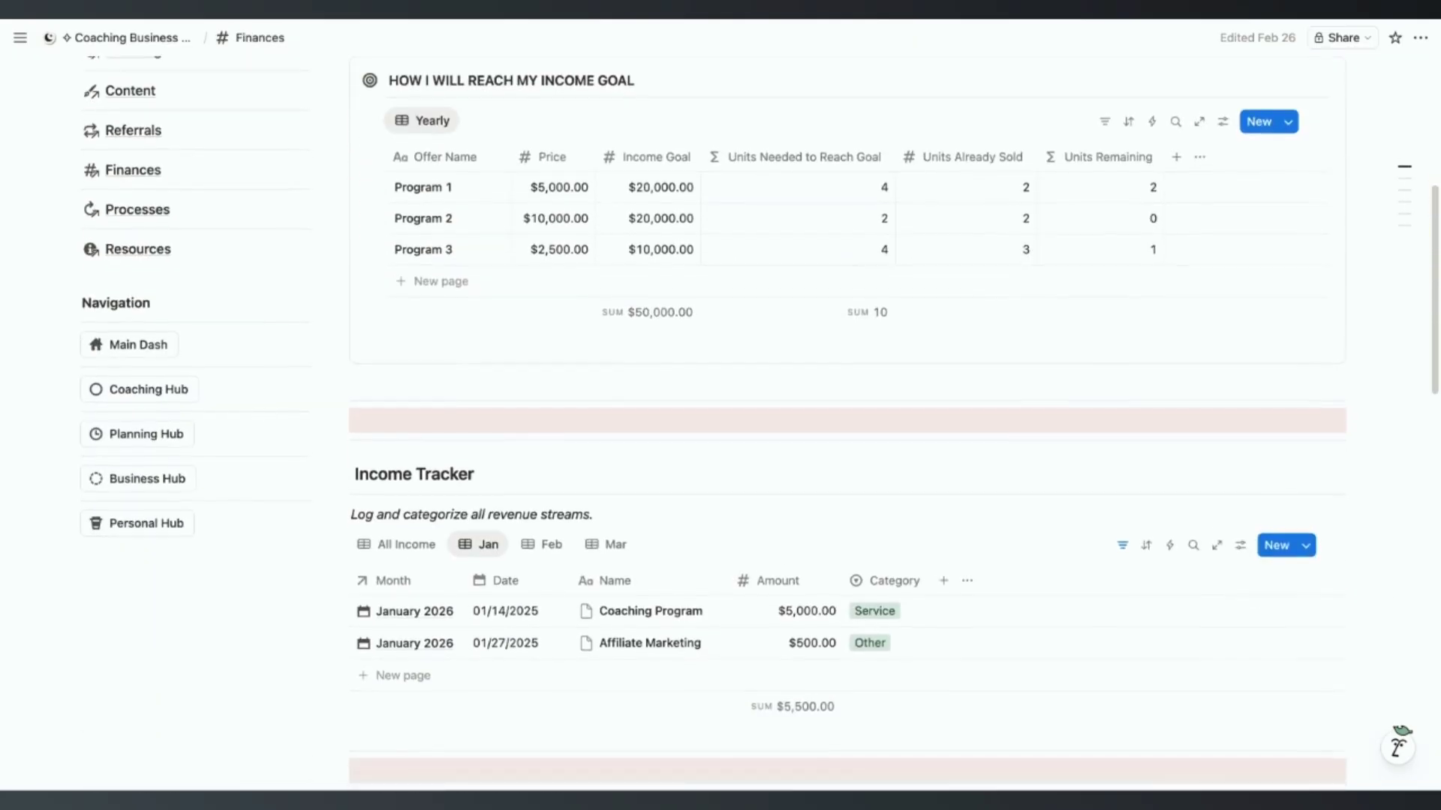
scroll(364, 469, "up", 3)
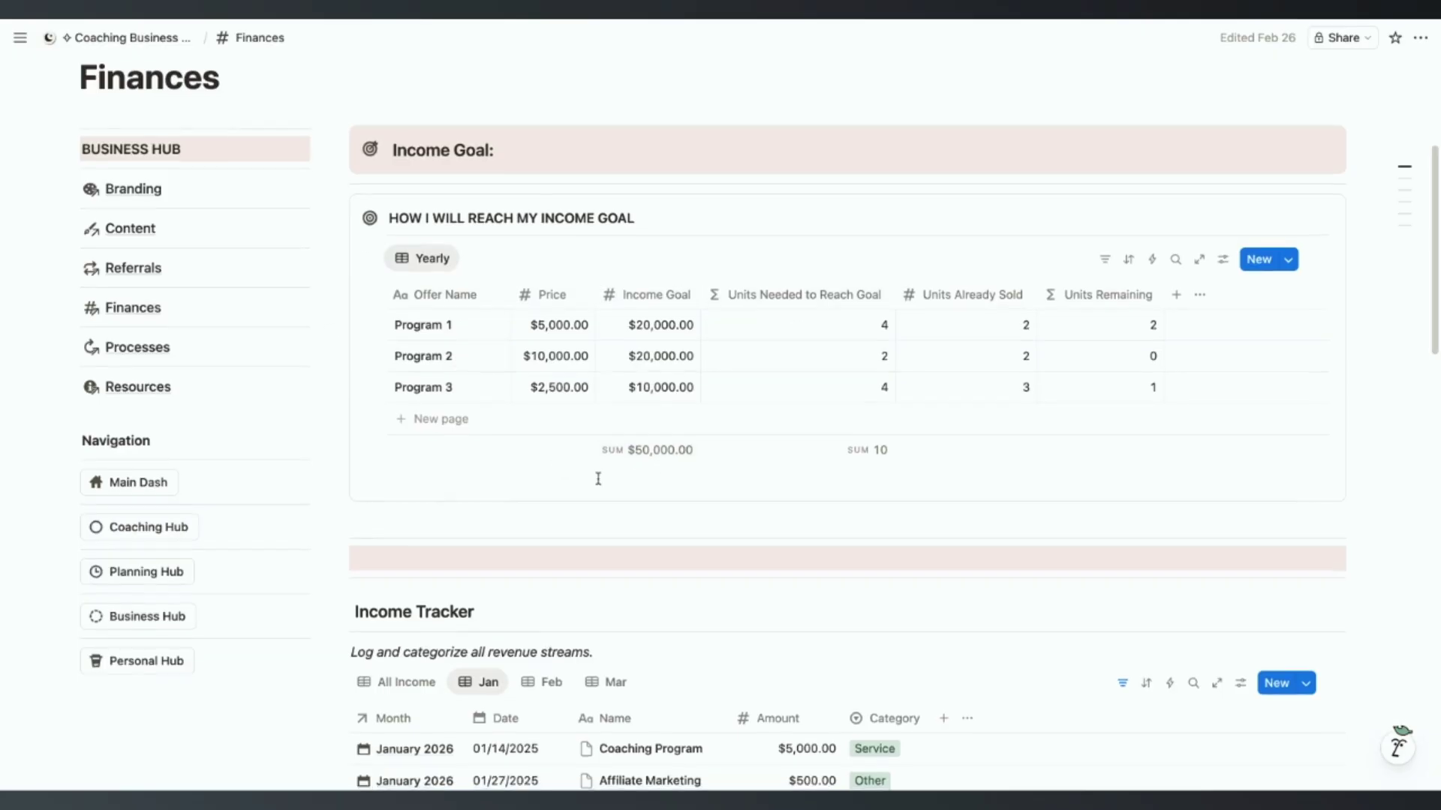
scroll(598, 477, "down", 5)
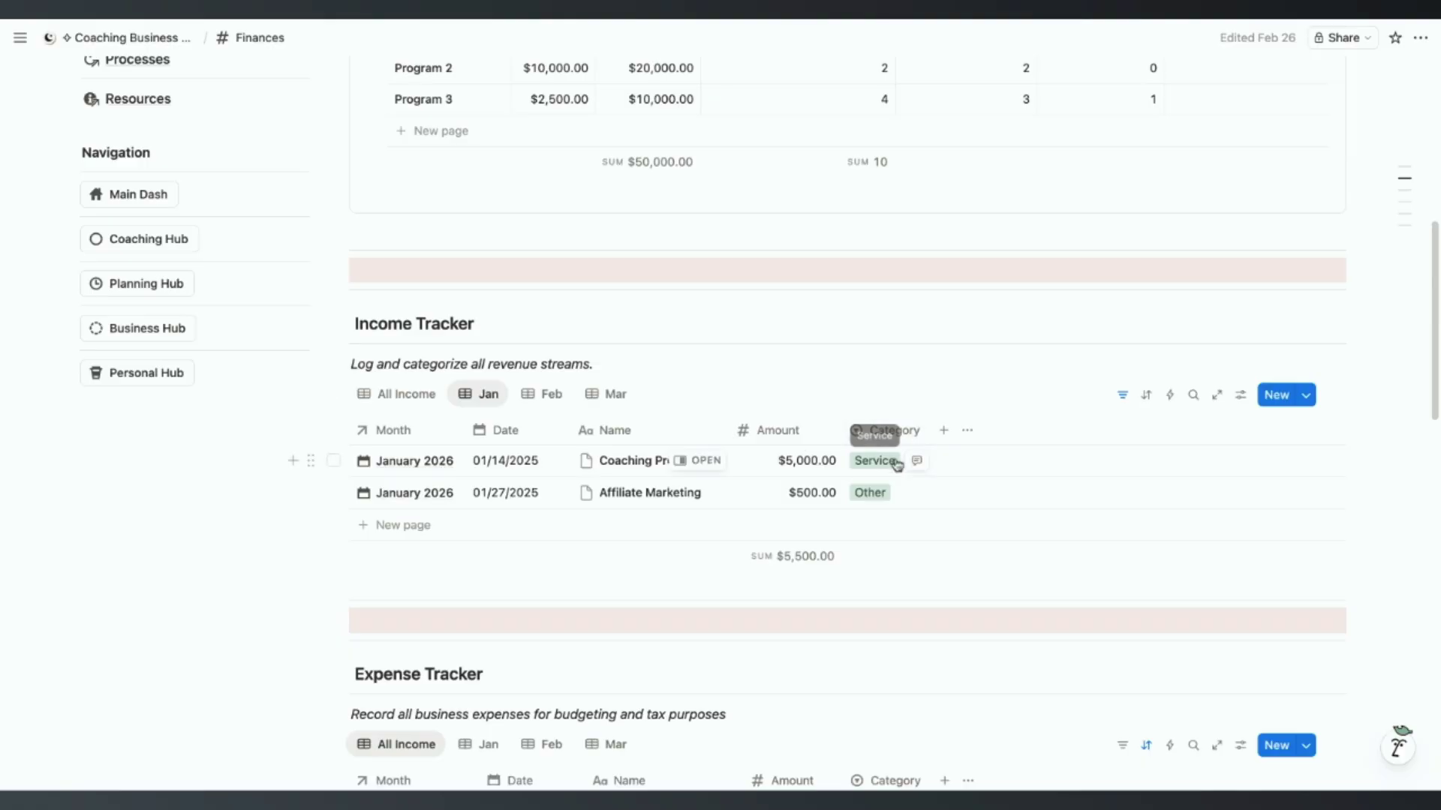
Step: Review the Expense Tracker and the Monthly Revenue gallery on the Finances page
scroll(611, 534, "down", 4)
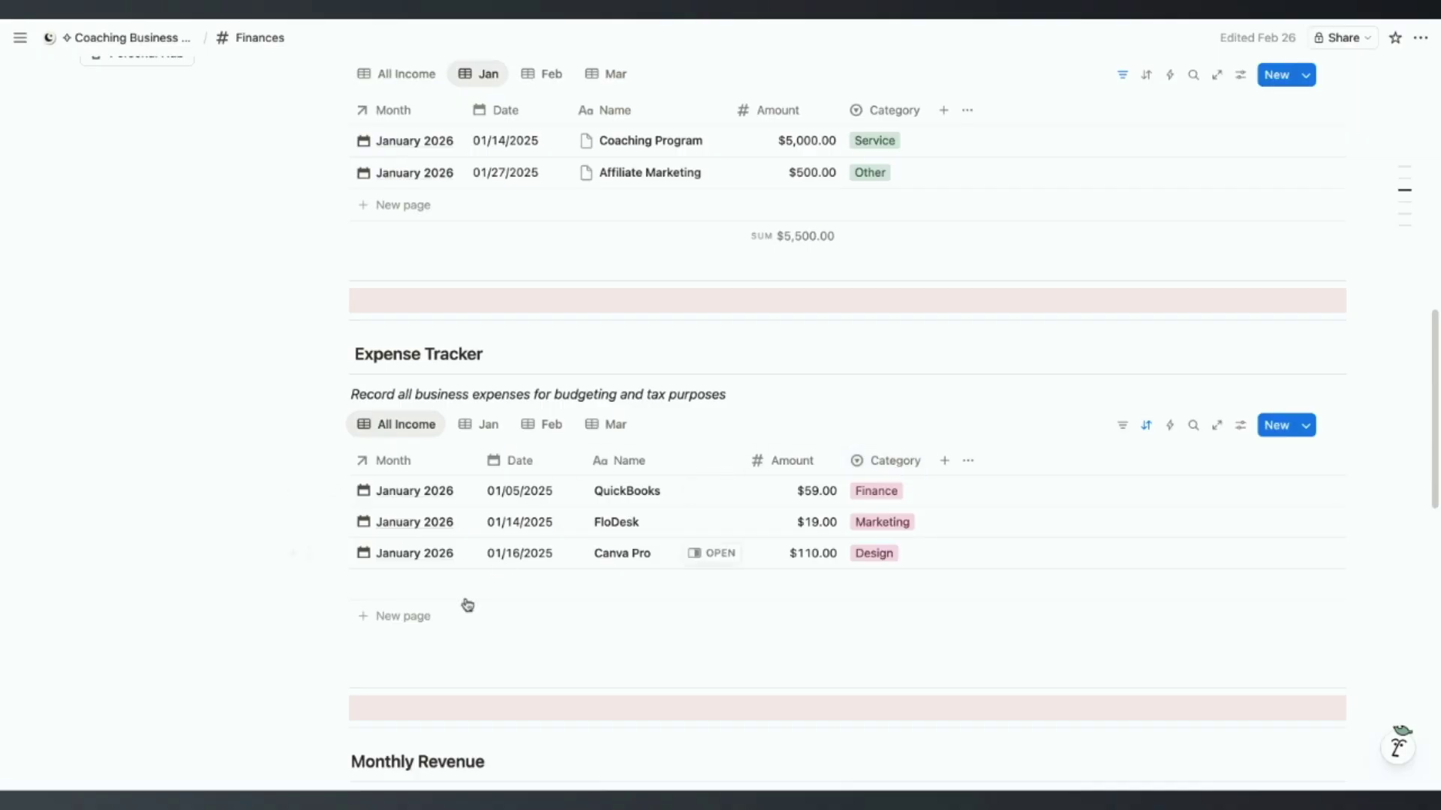
scroll(466, 598, "down", 5)
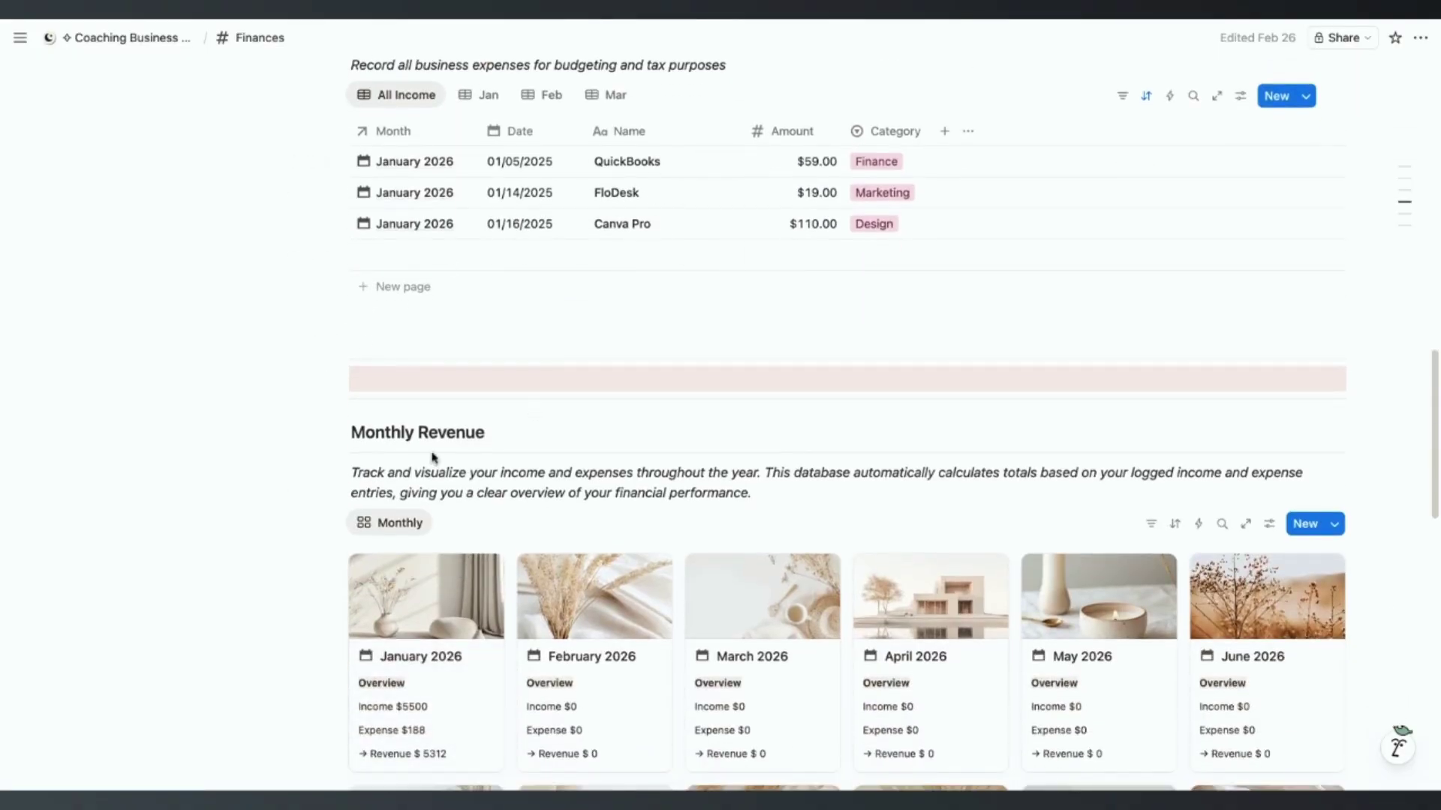
right_click(672, 308)
left_click(425, 384)
scroll(673, 308, "up", 5)
scroll(363, 486, "down", 9)
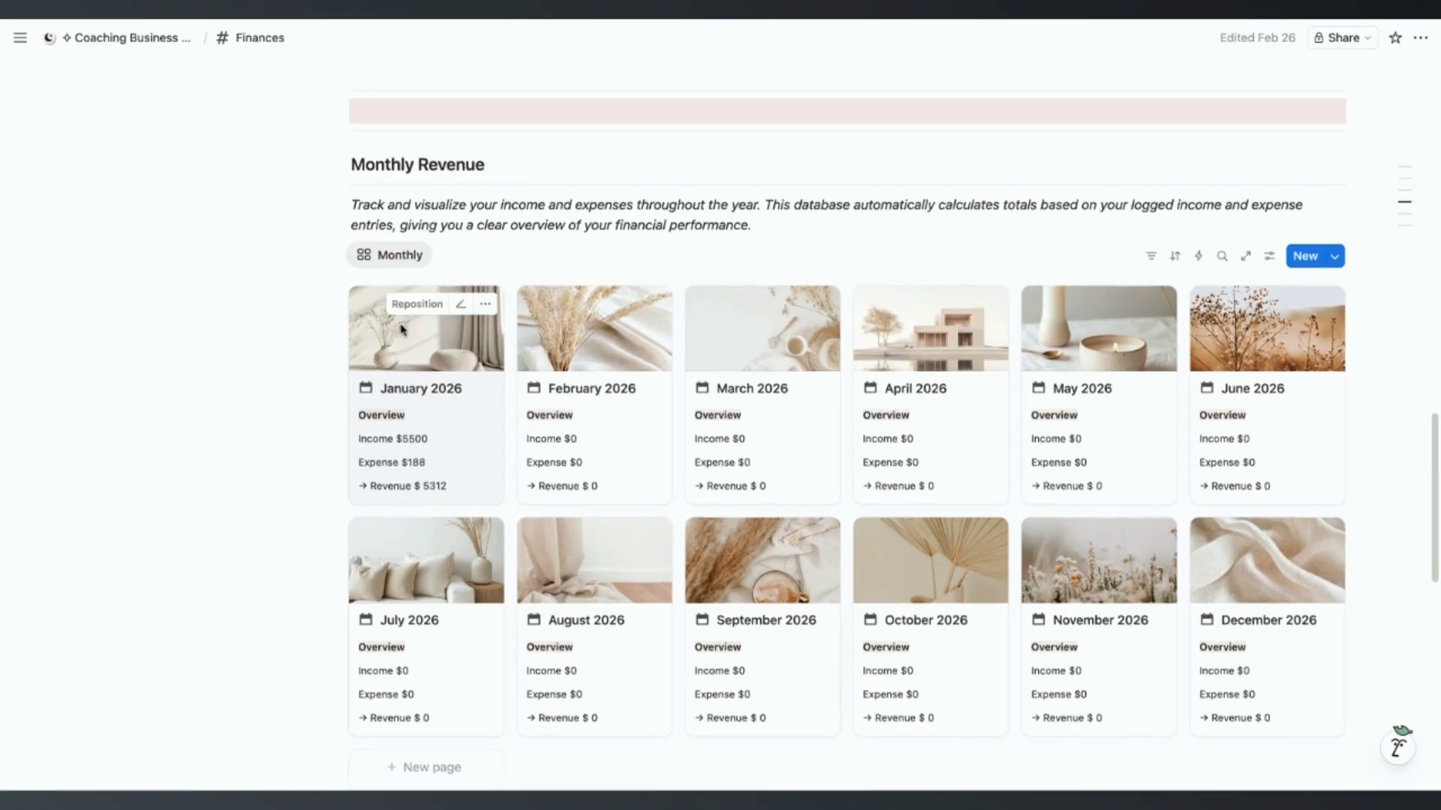
scroll(402, 328, "down", 1)
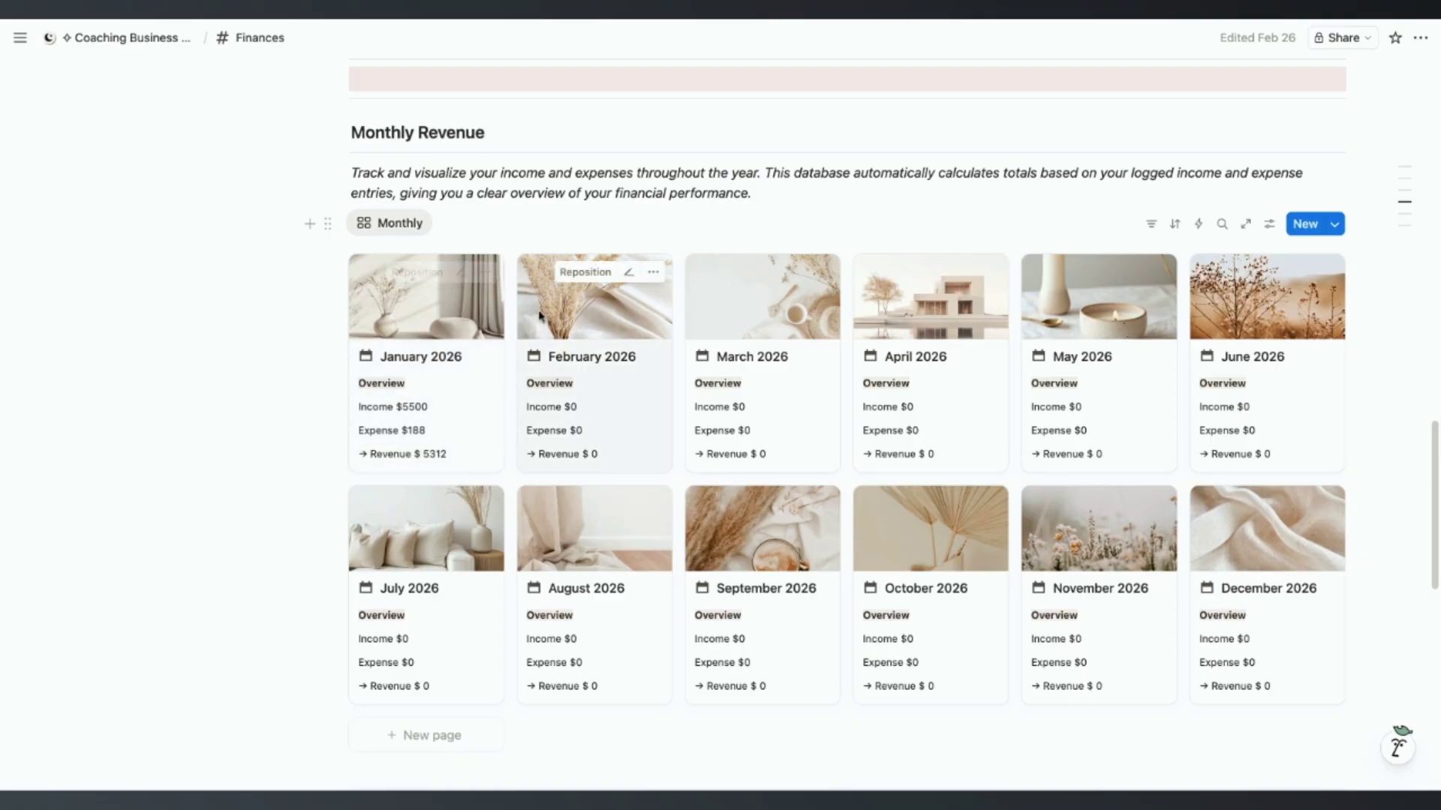
scroll(655, 431, "down", 2)
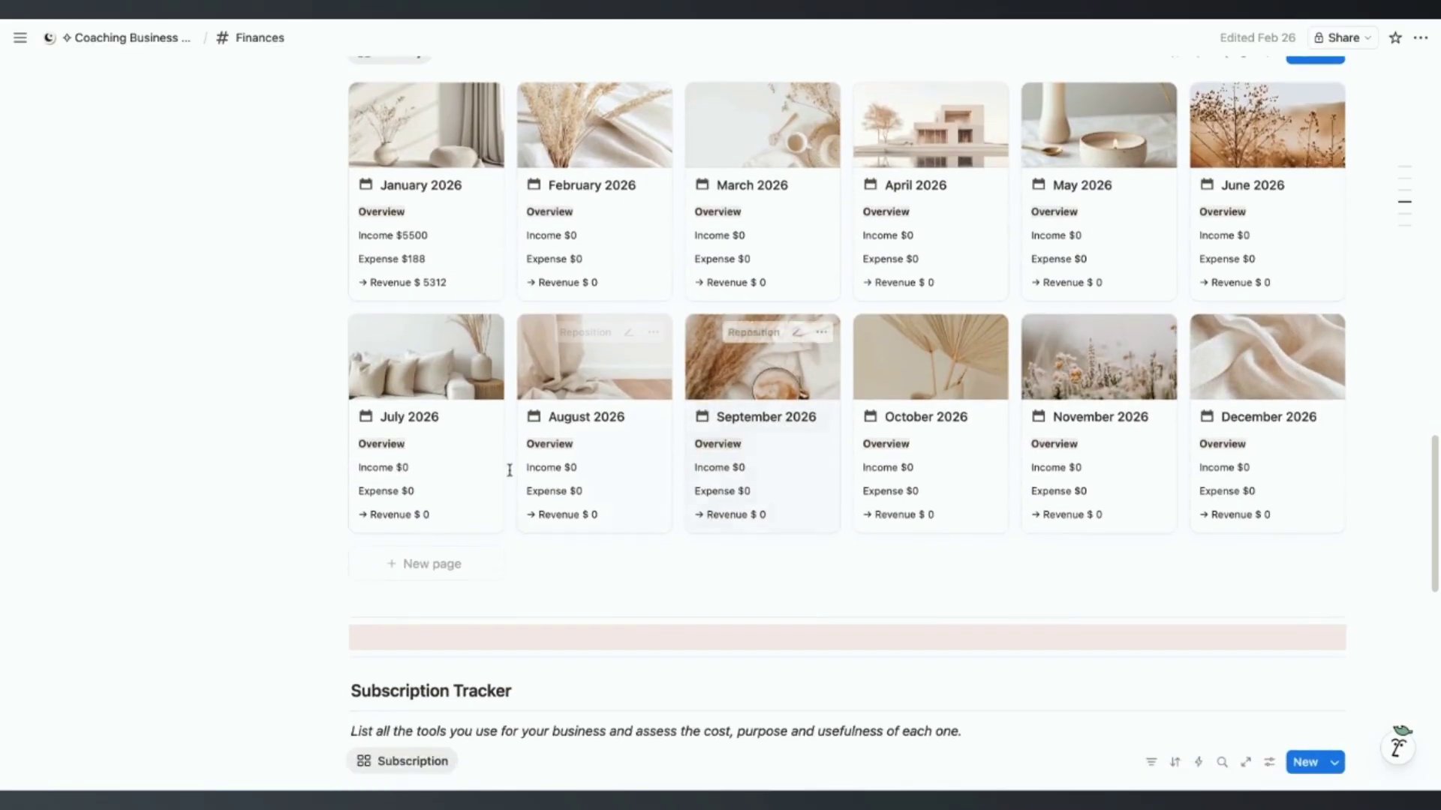
scroll(434, 423, "up", 3)
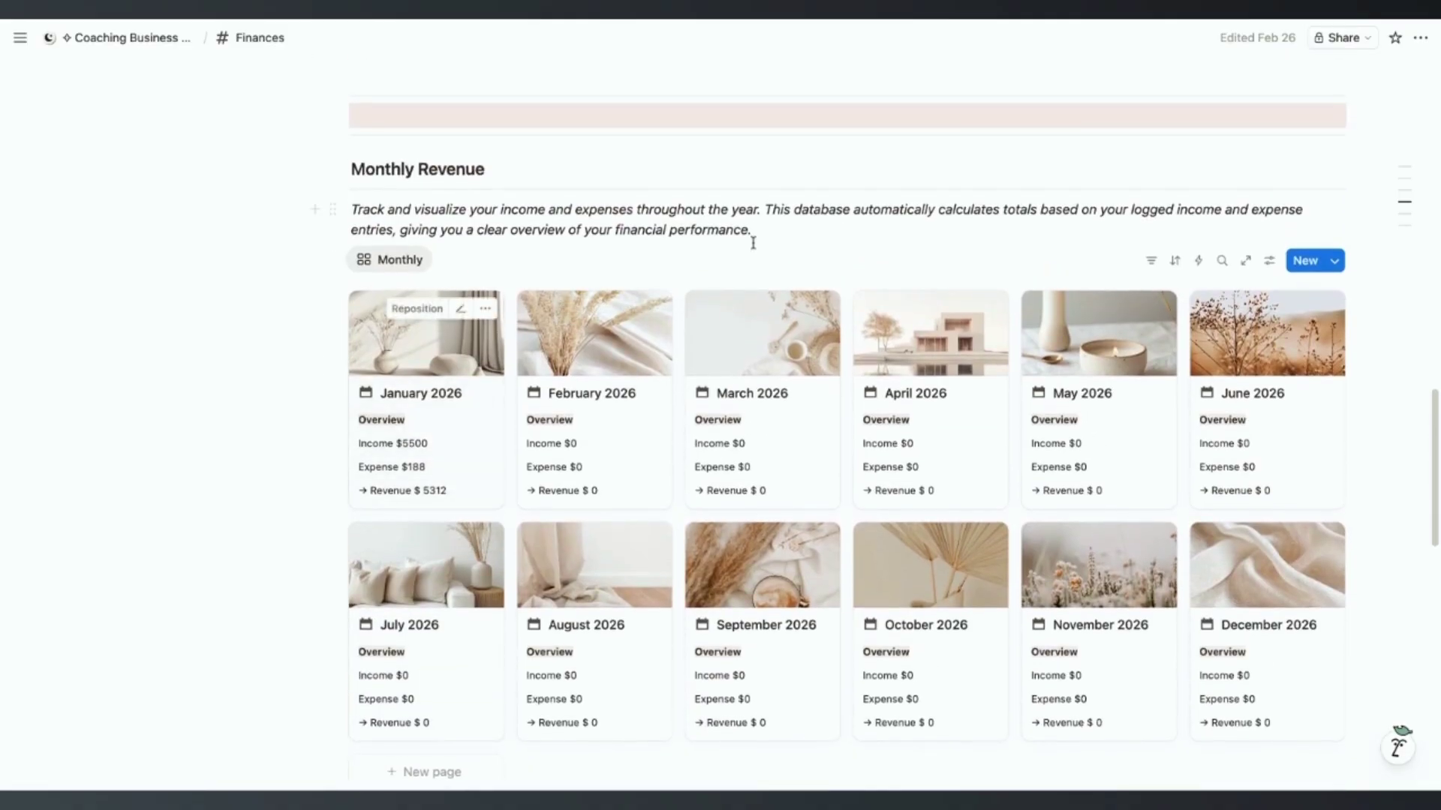
Step: Review the Subscription Tracker, including the billing frequency options of the QuickBooks card, and the Business Wishlist
scroll(551, 470, "down", 8)
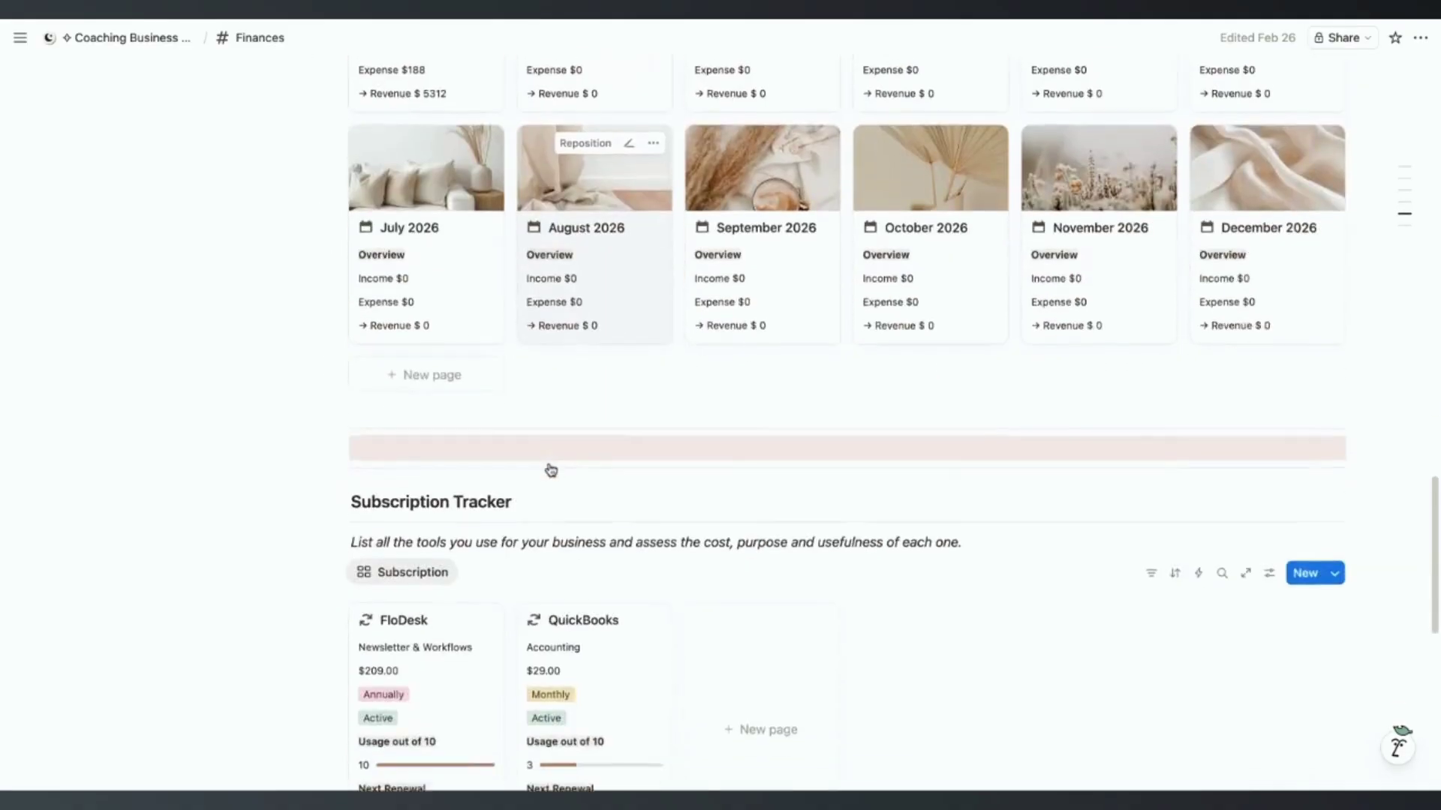
scroll(551, 470, "down", 3)
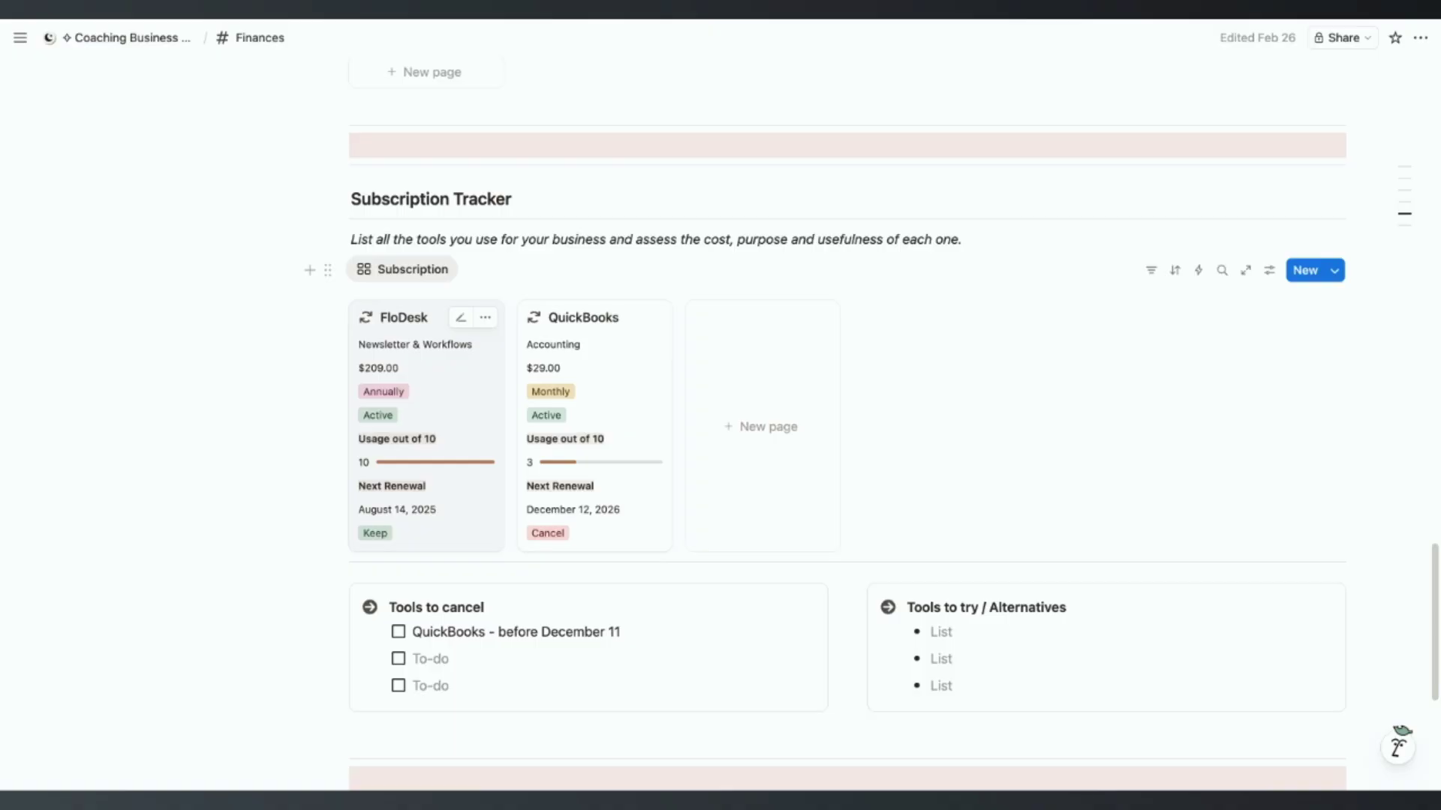
scroll(504, 501, "down", 1)
left_click(542, 365)
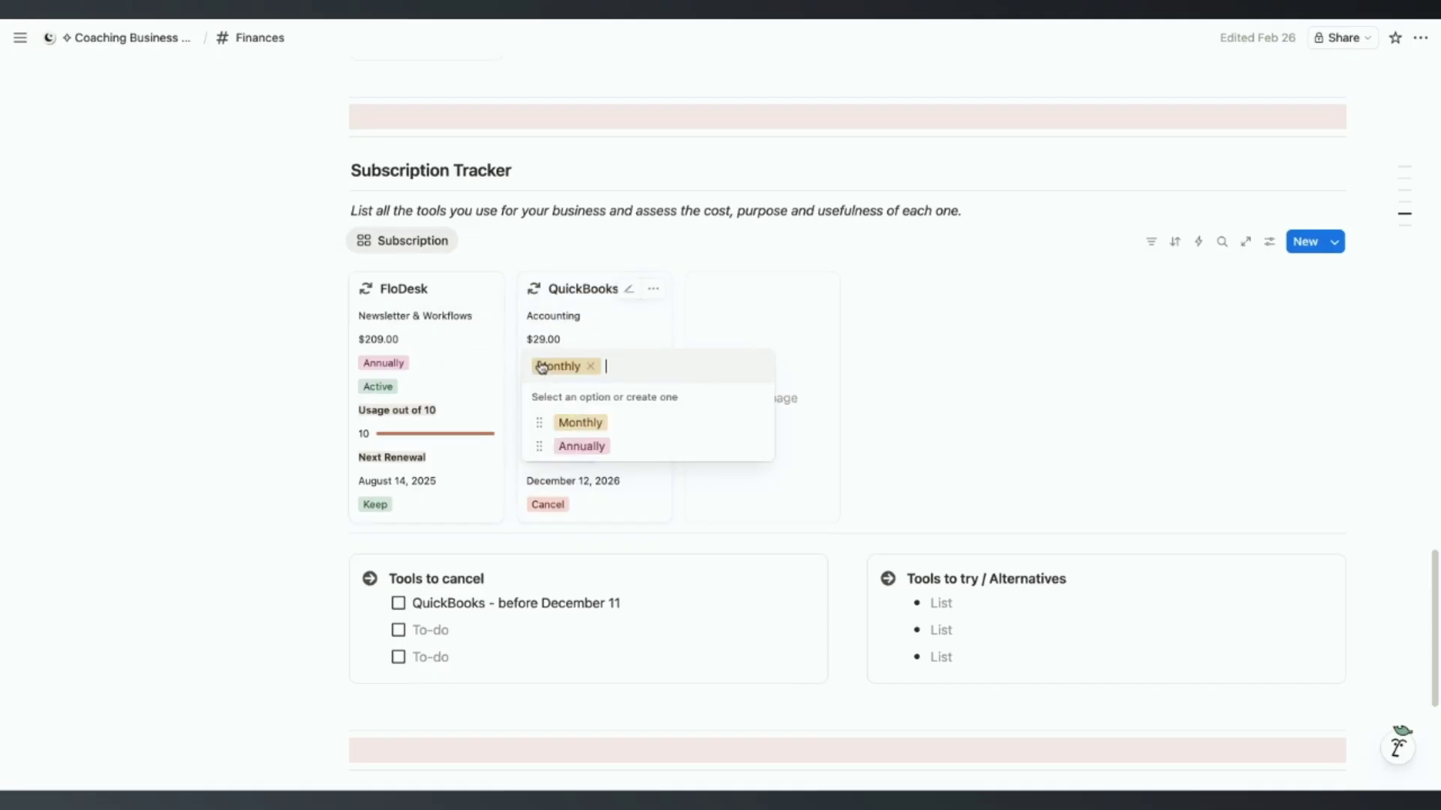
key("Escape")
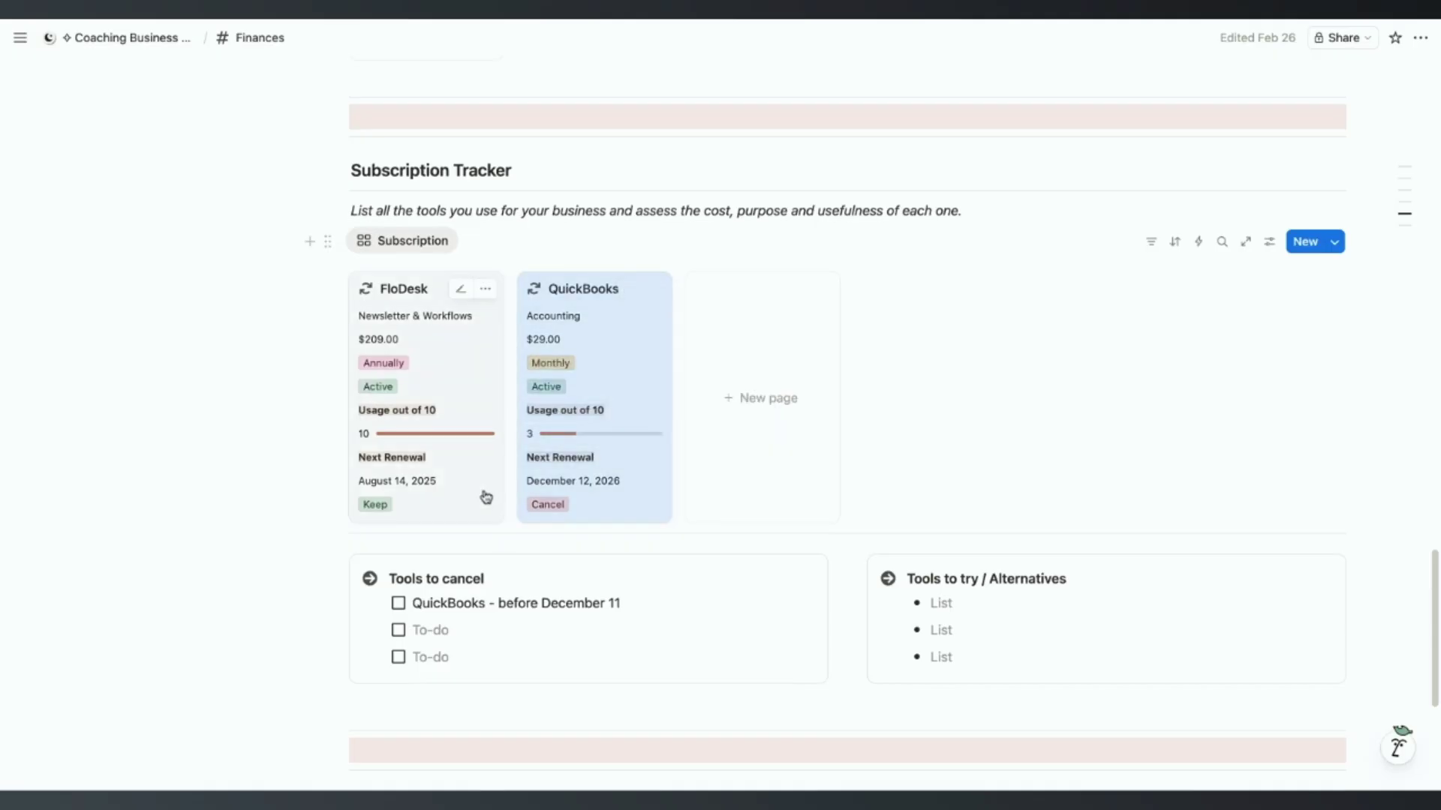
scroll(450, 518, "down", 1)
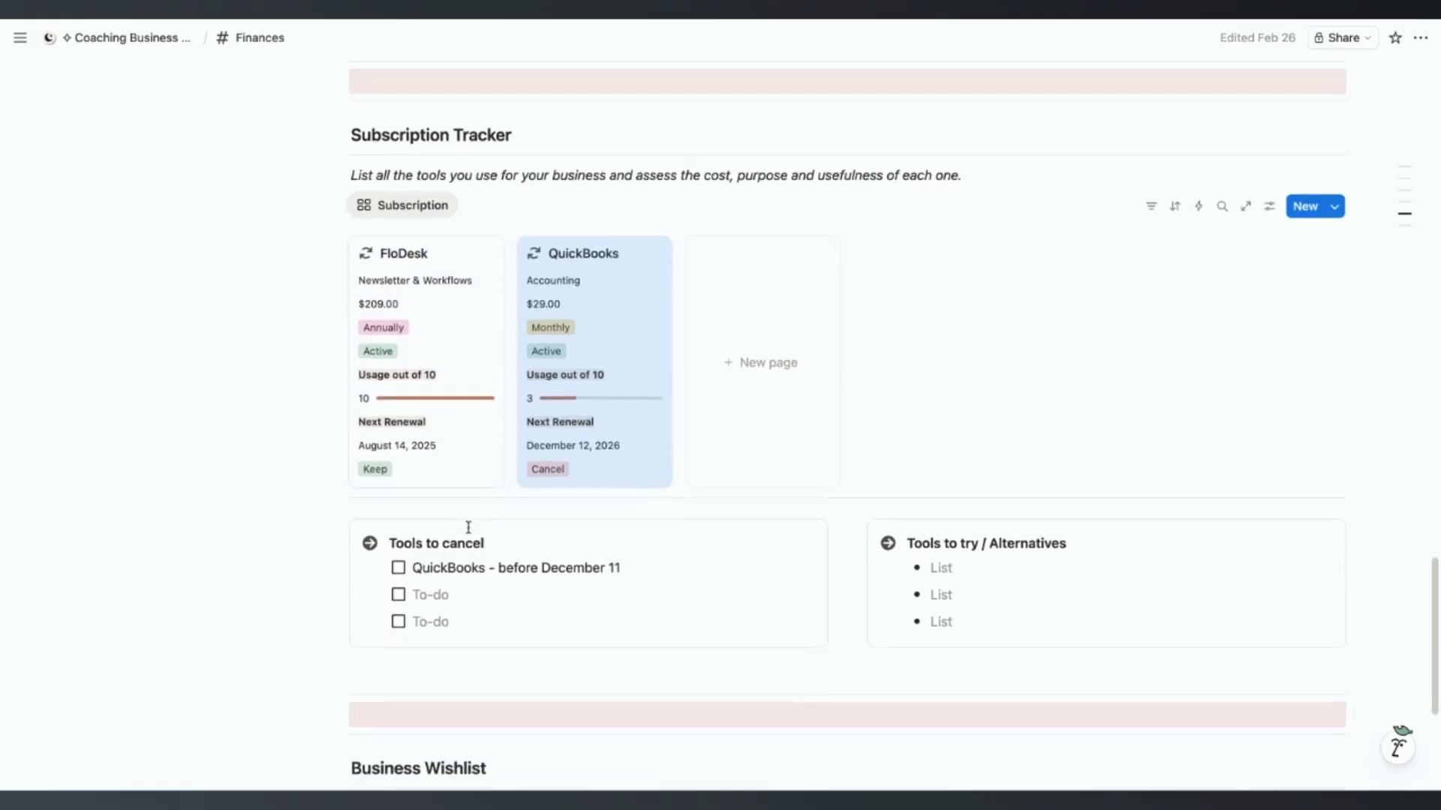
scroll(469, 528, "down", 10)
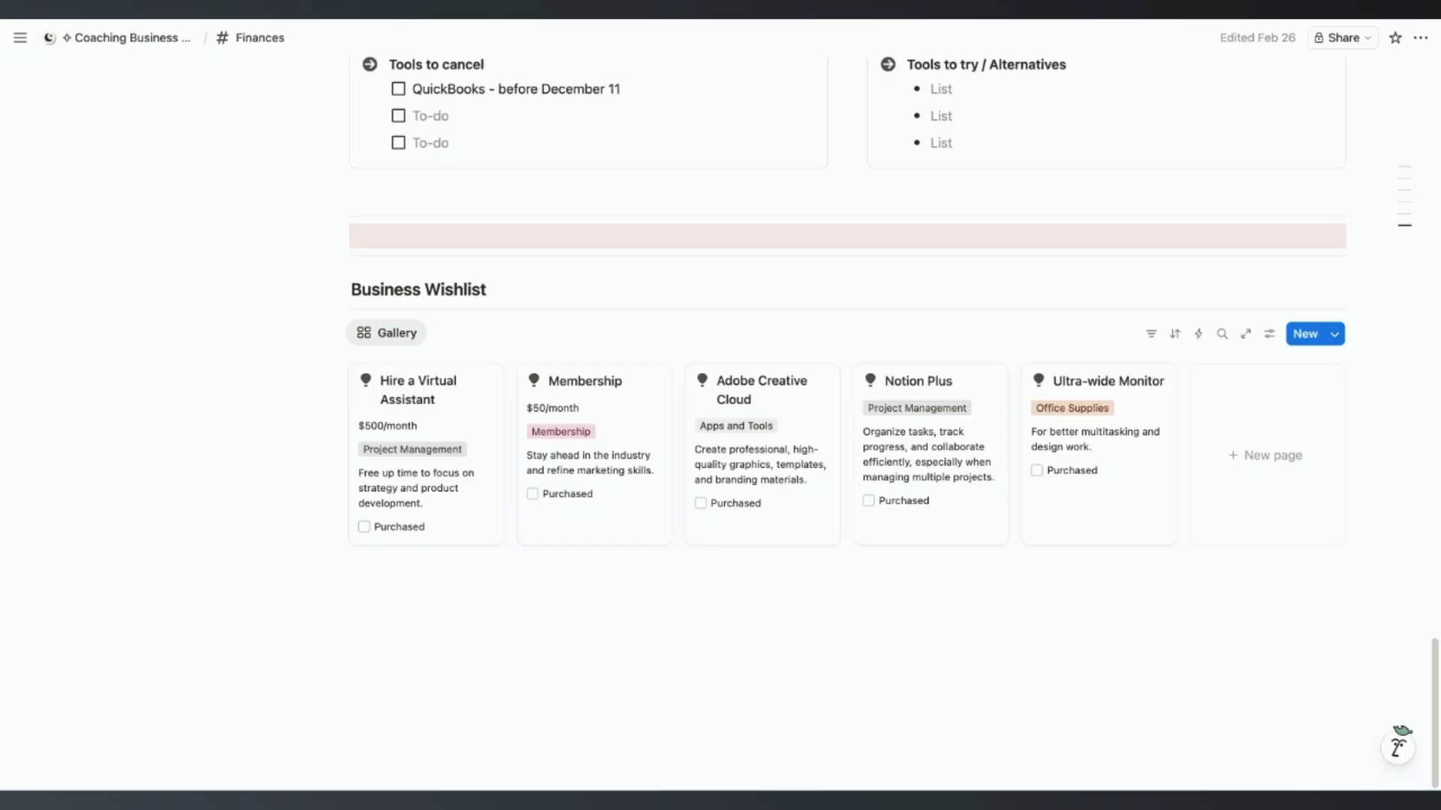
Step: Open the Processes page from the Business Hub links and review the Social Media Content Creation, Client Onboarding and blank process sections of the SOP Tracker
scroll(540, 390, "up", 15)
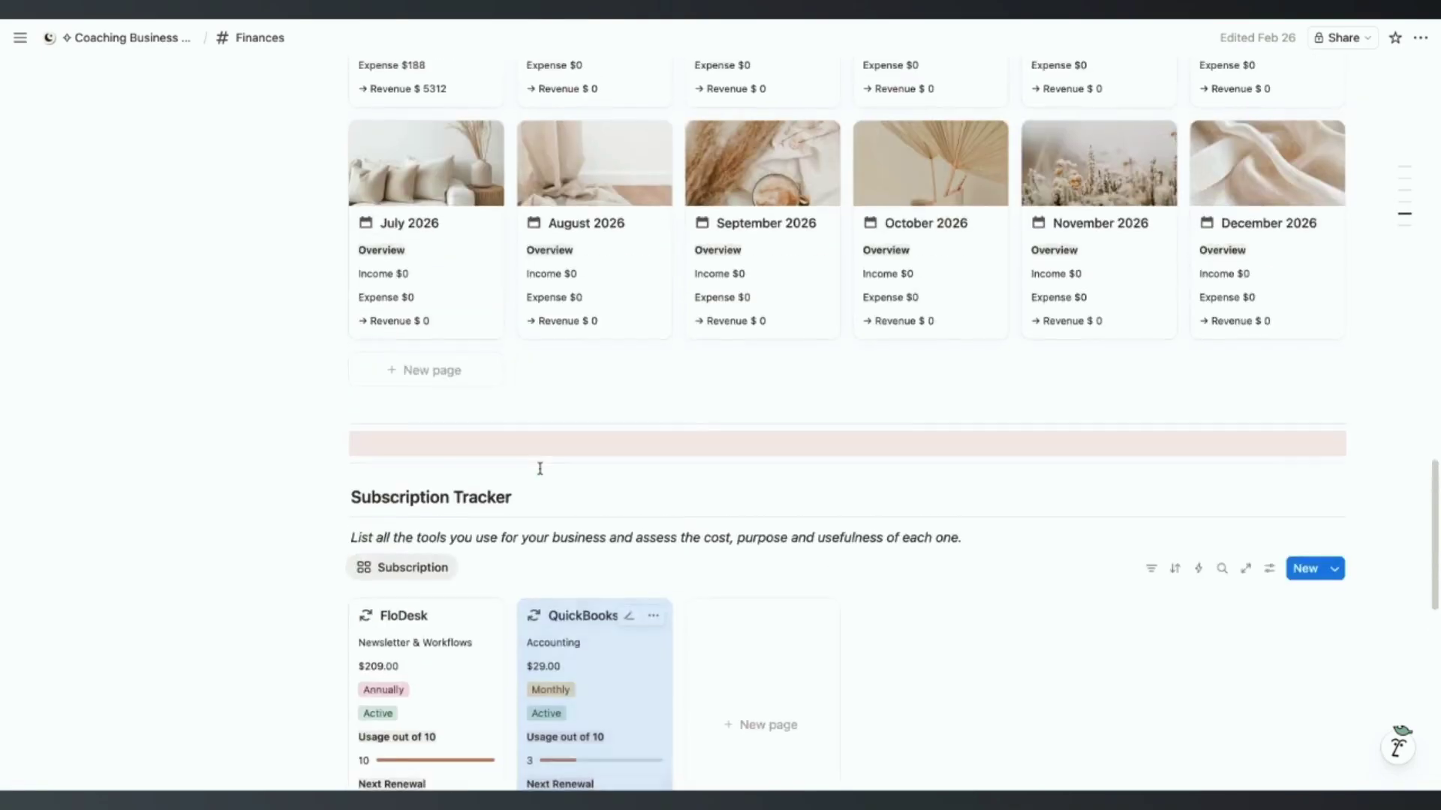
scroll(540, 469, "up", 10)
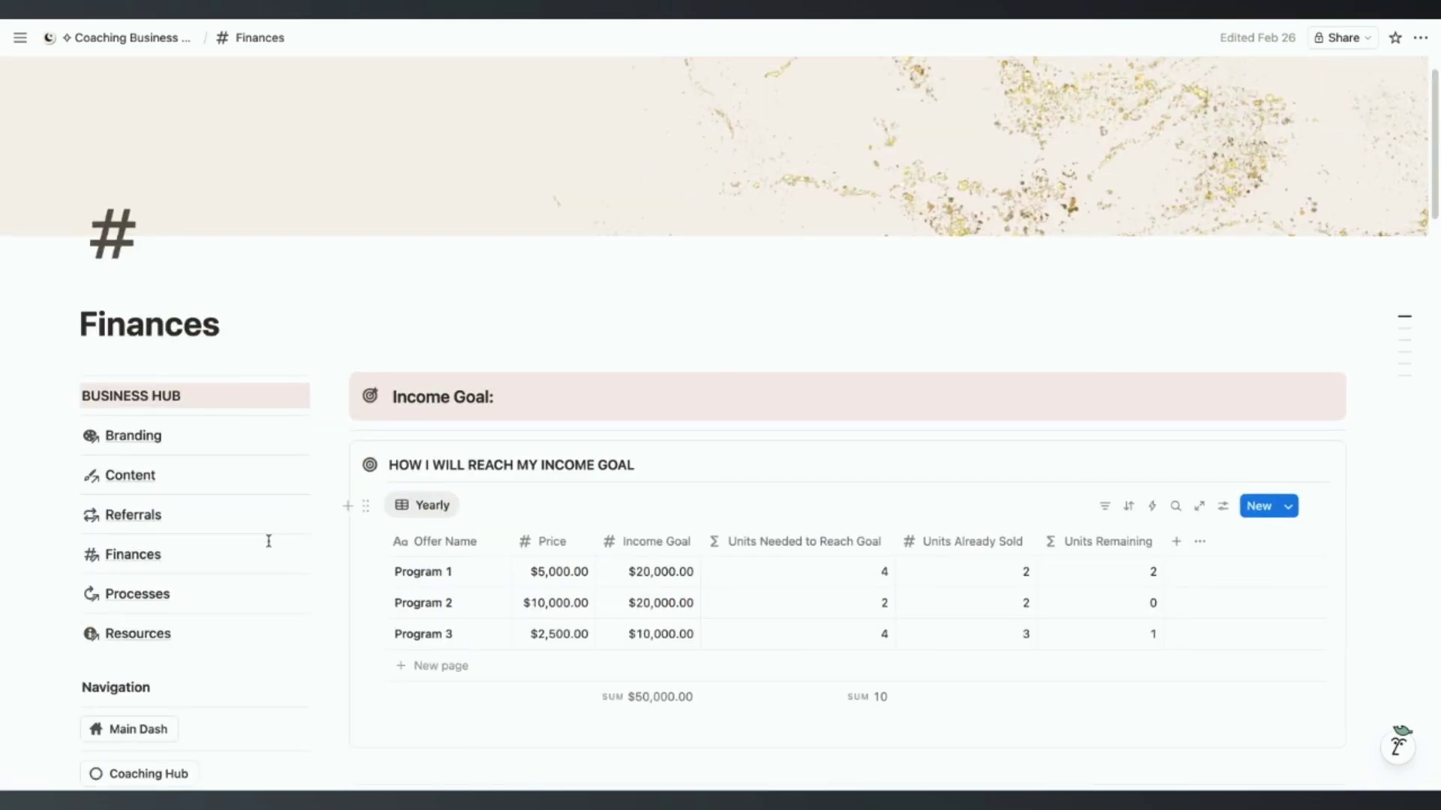
left_click(95, 594)
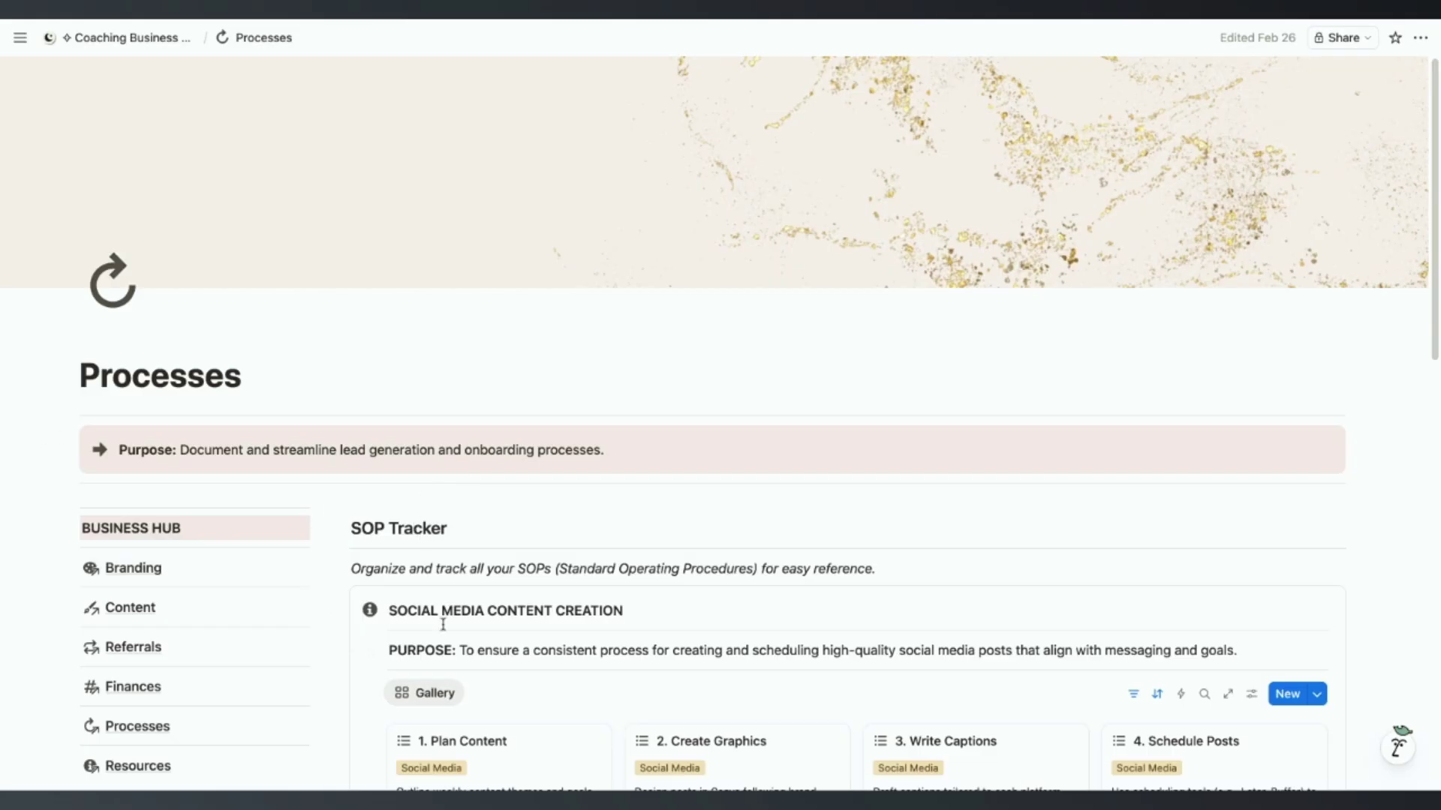
scroll(459, 631, "down", 2)
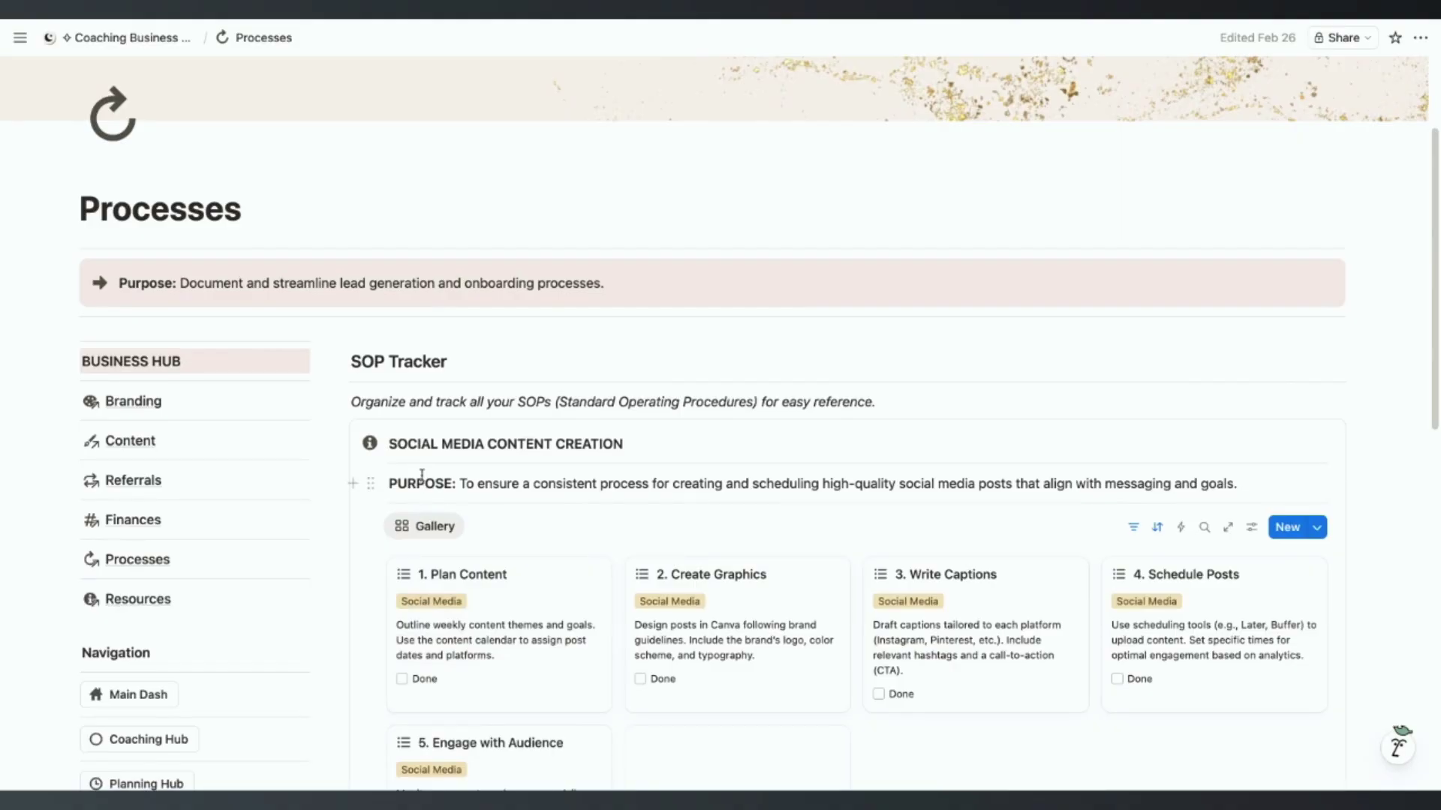
scroll(420, 503, "down", 1)
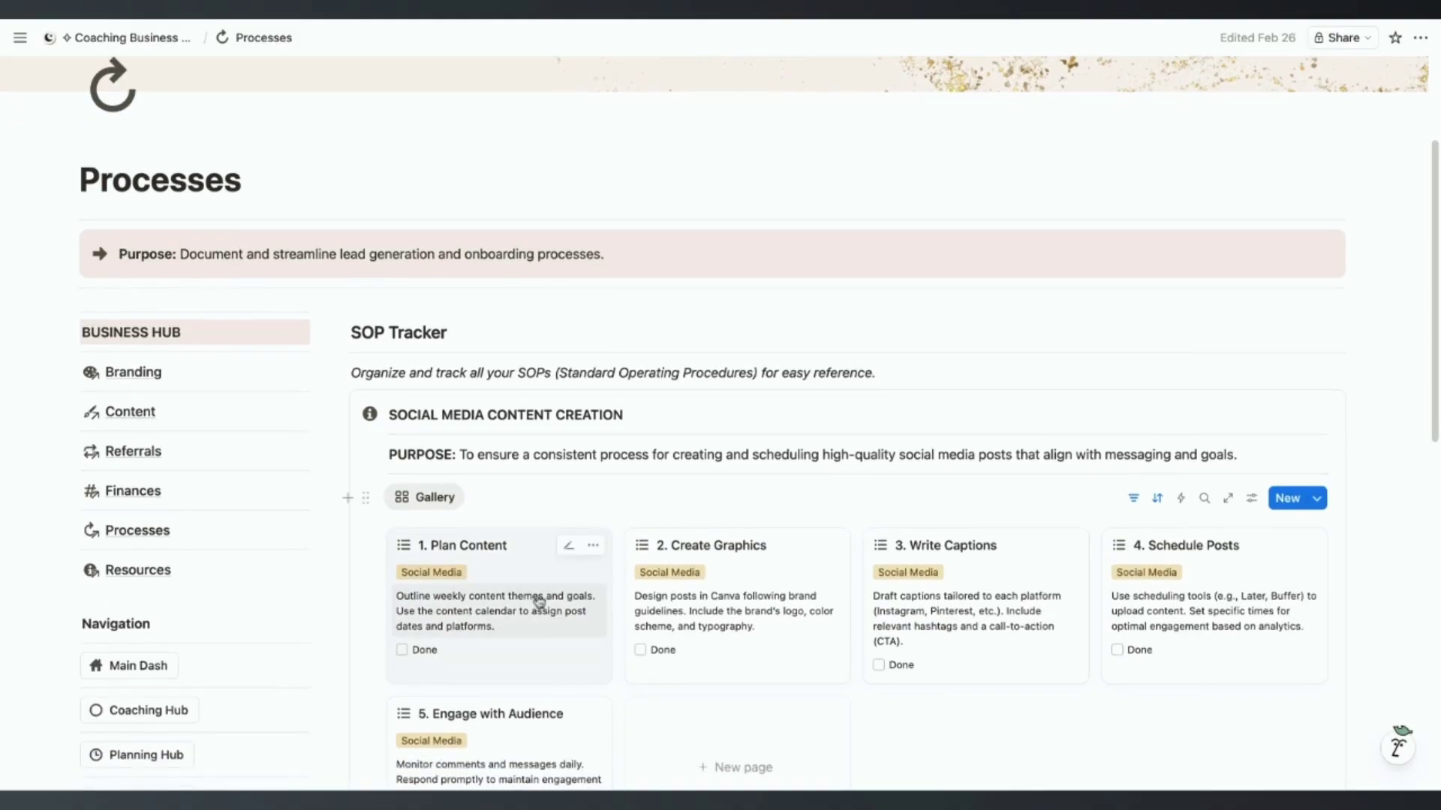
scroll(510, 299, "down", 3)
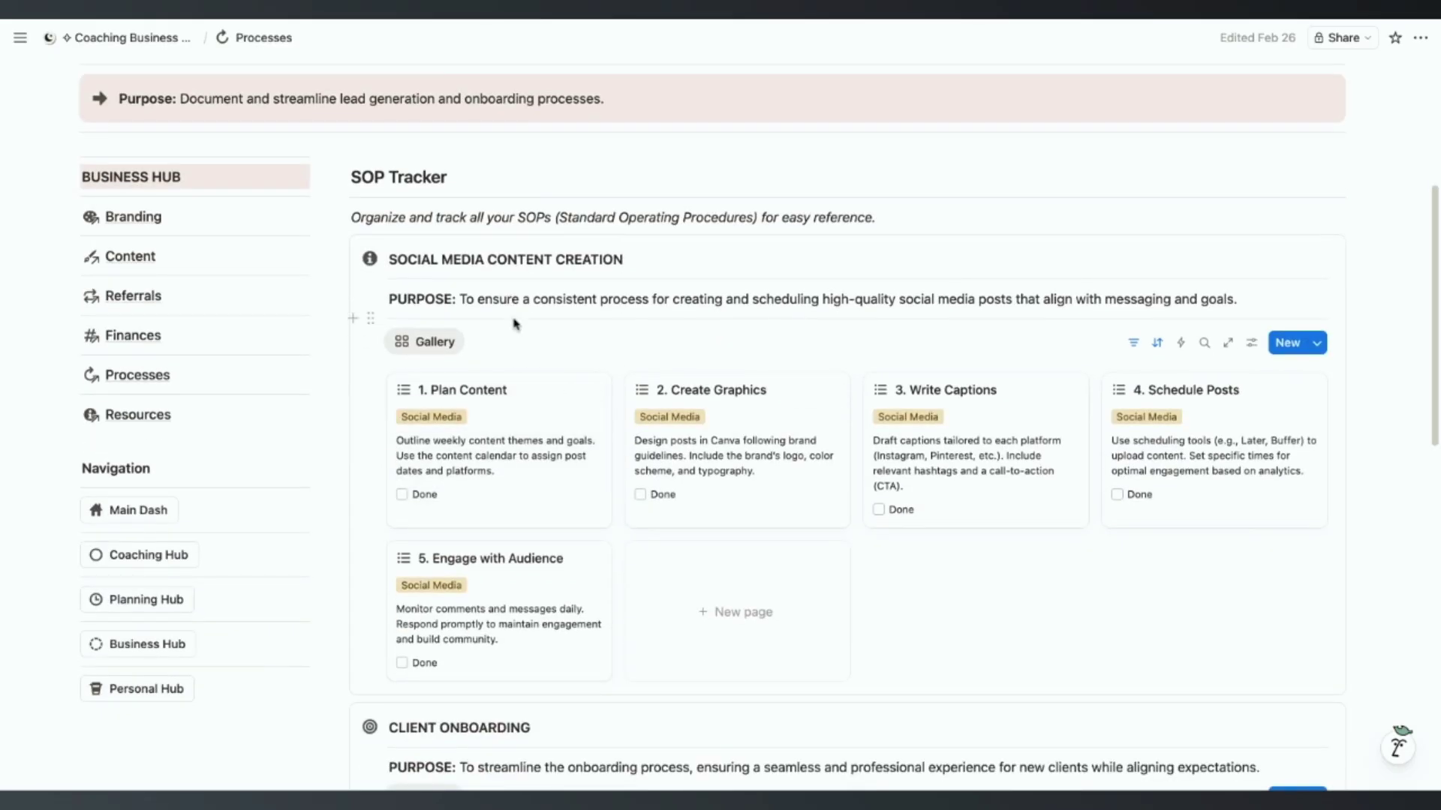
scroll(515, 424, "down", 6)
scroll(426, 338, "up", 6)
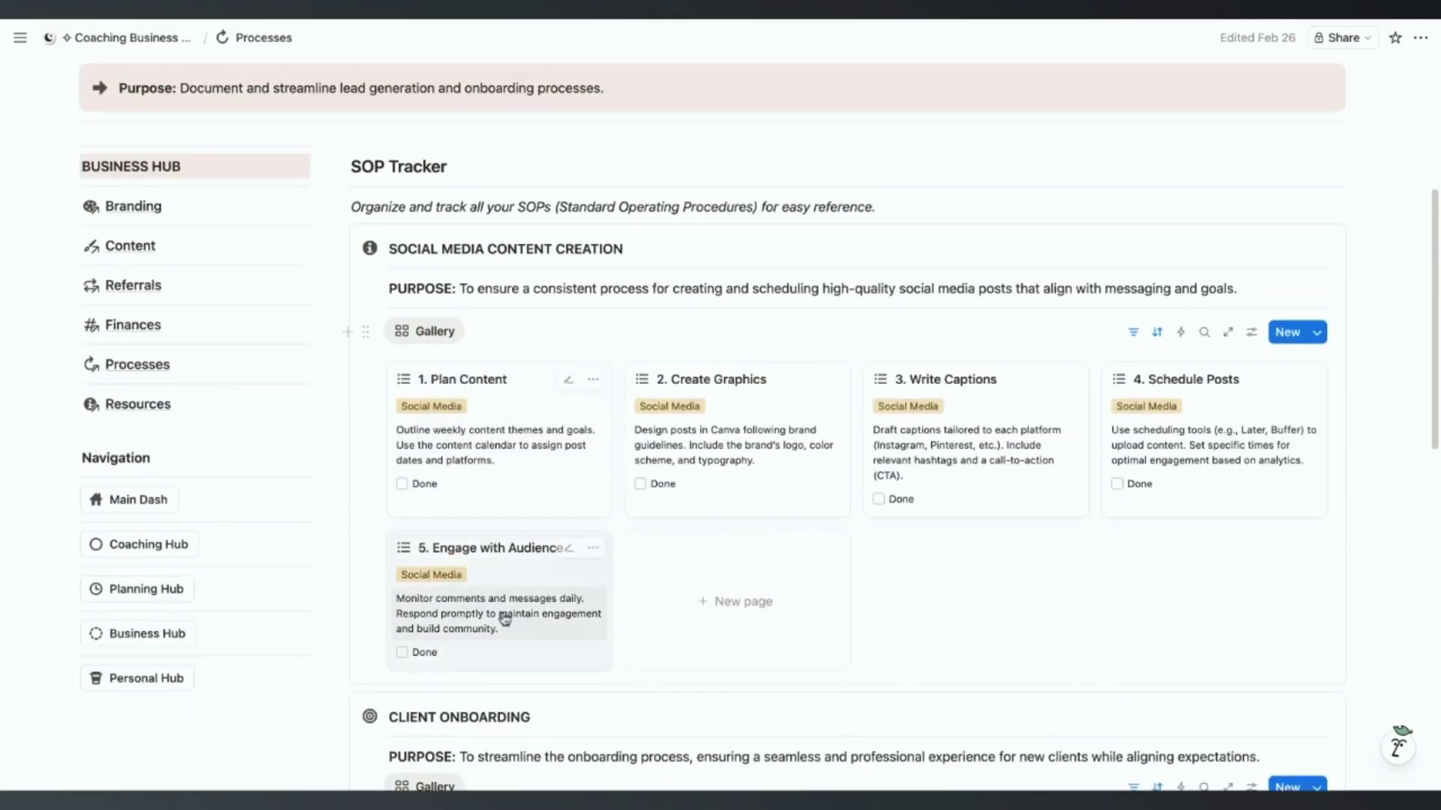
scroll(506, 616, "down", 5)
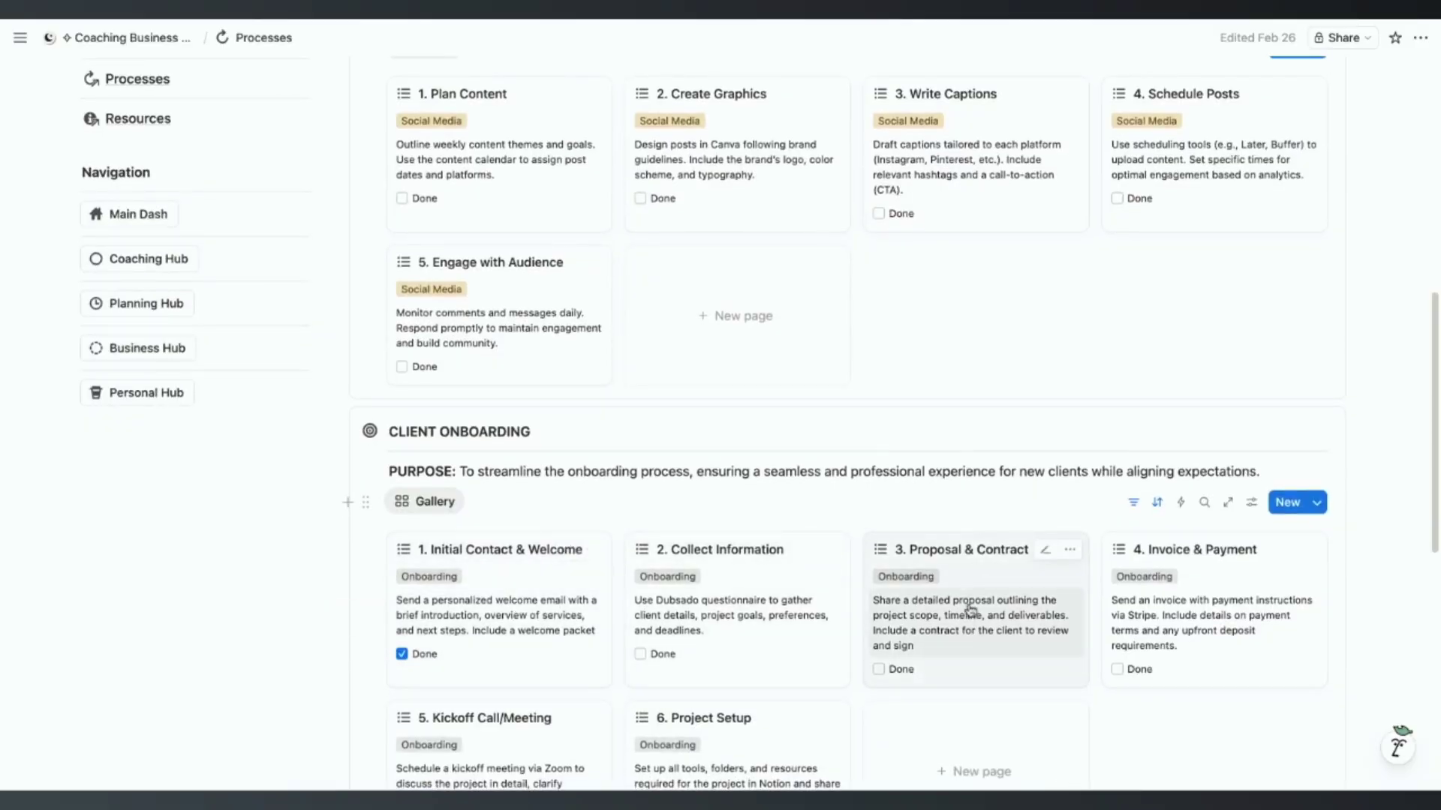
scroll(728, 511, "down", 7)
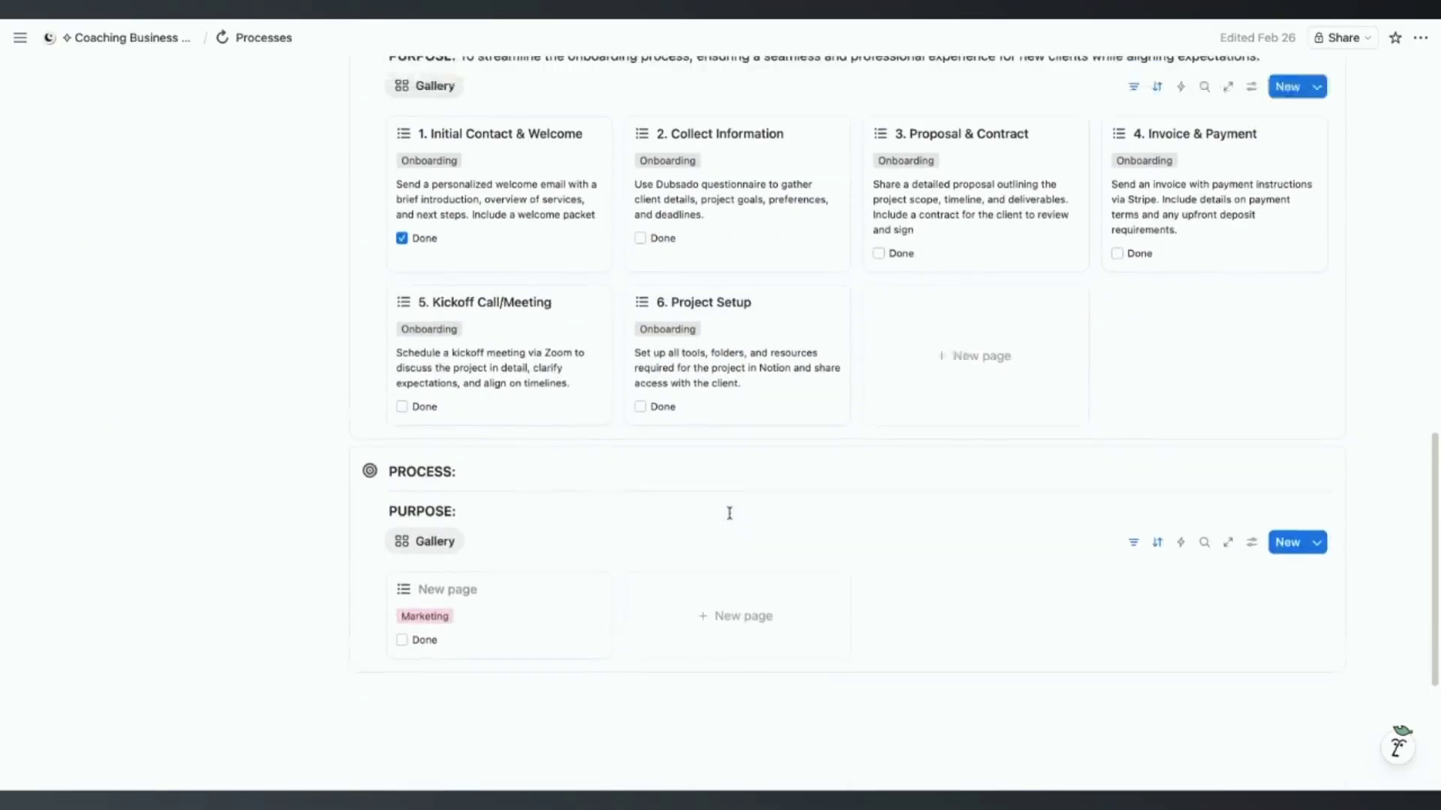
Step: Open the Resources page and review its Templates, Coaching Tools, Community & Networking, Courses, Books & Podcasts, and Videos & Tutorials sections
scroll(728, 513, "up", 20)
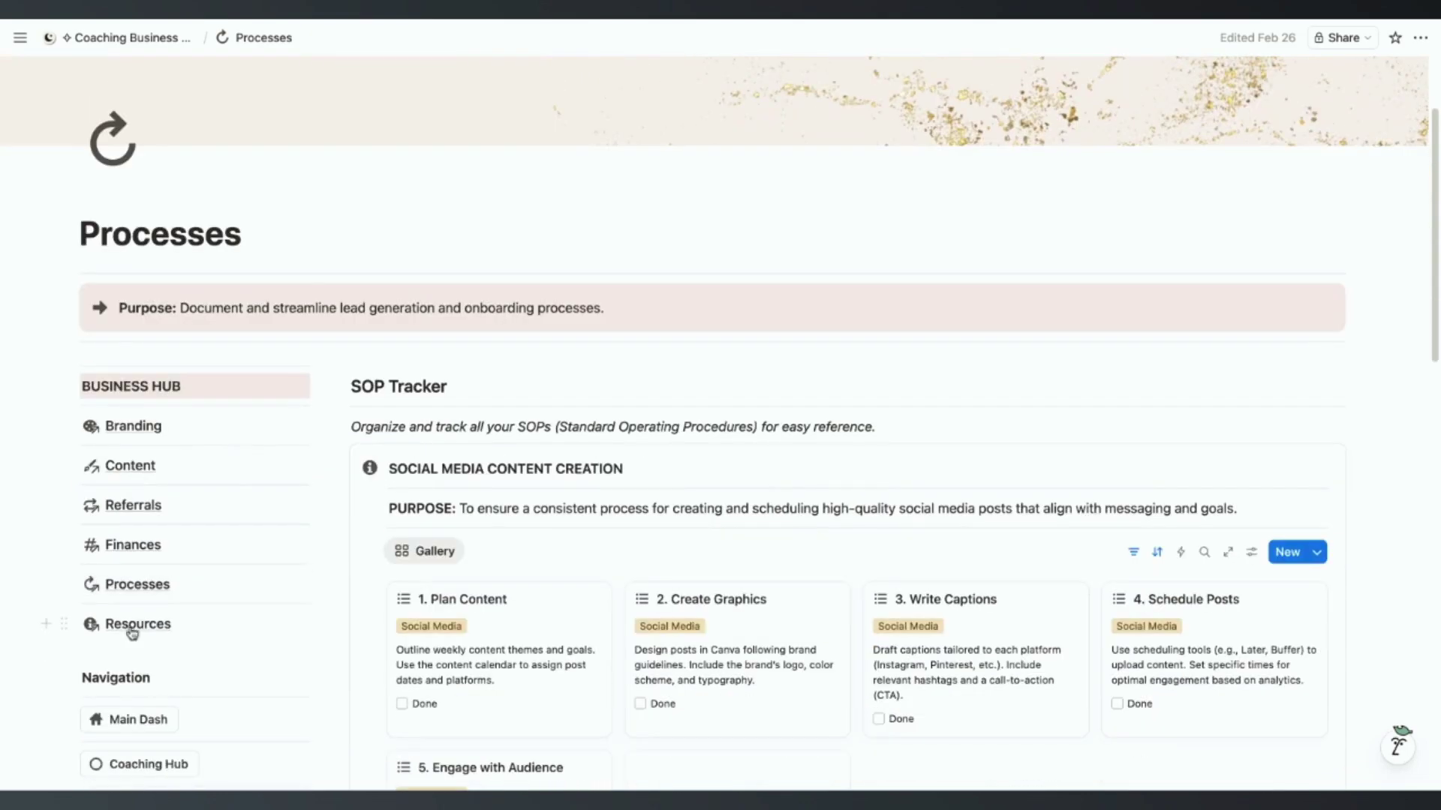
left_click(132, 630)
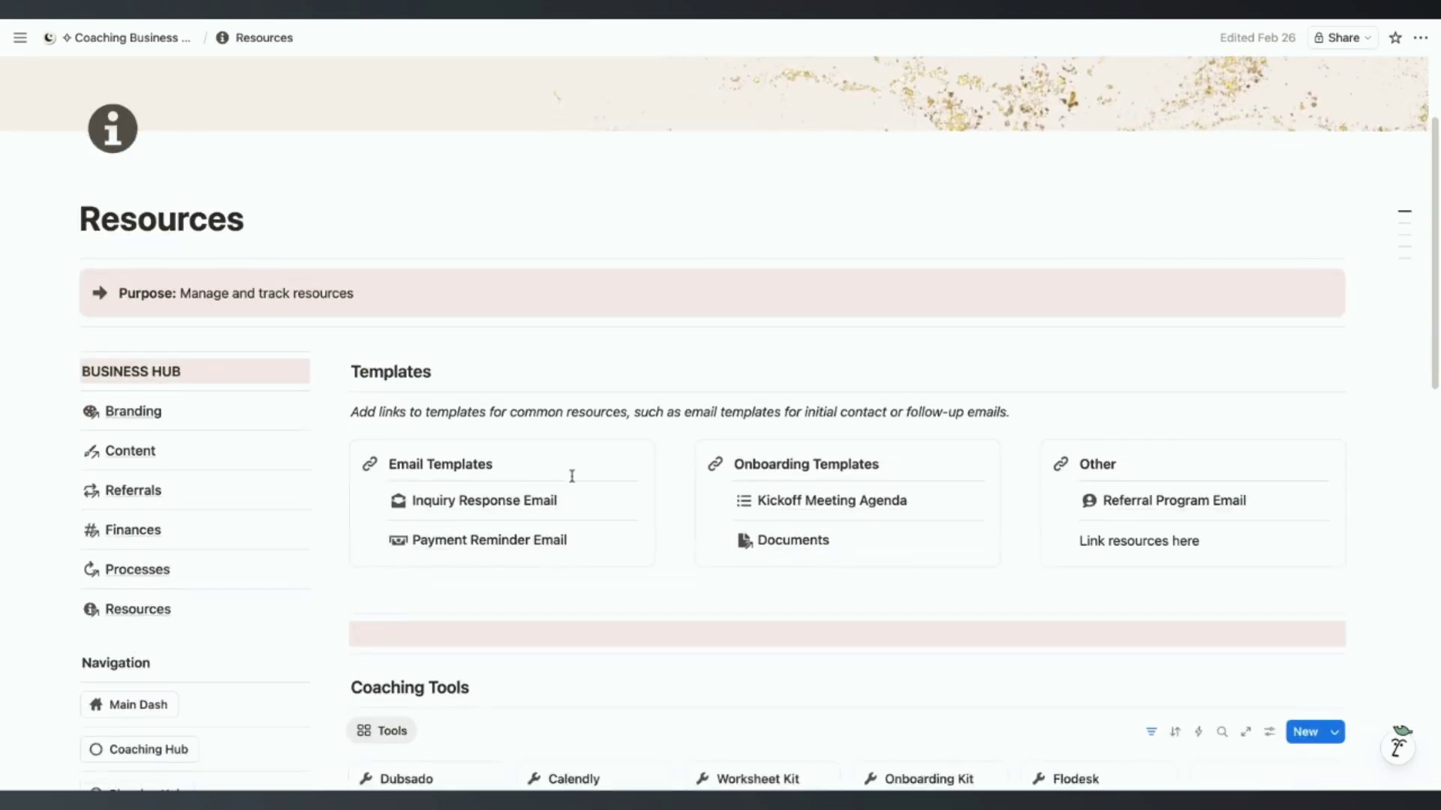
scroll(571, 476, "down", 2)
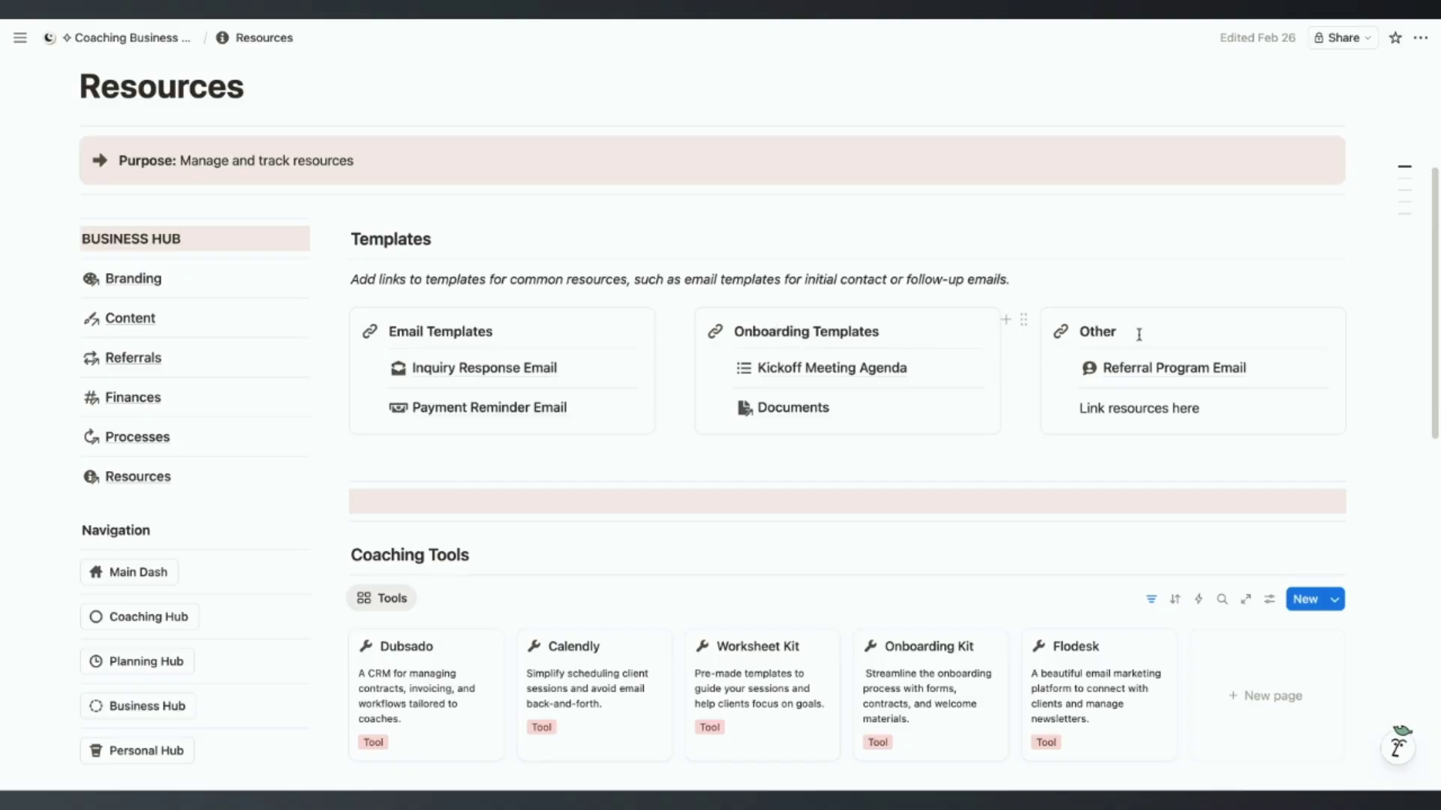
scroll(617, 503, "down", 5)
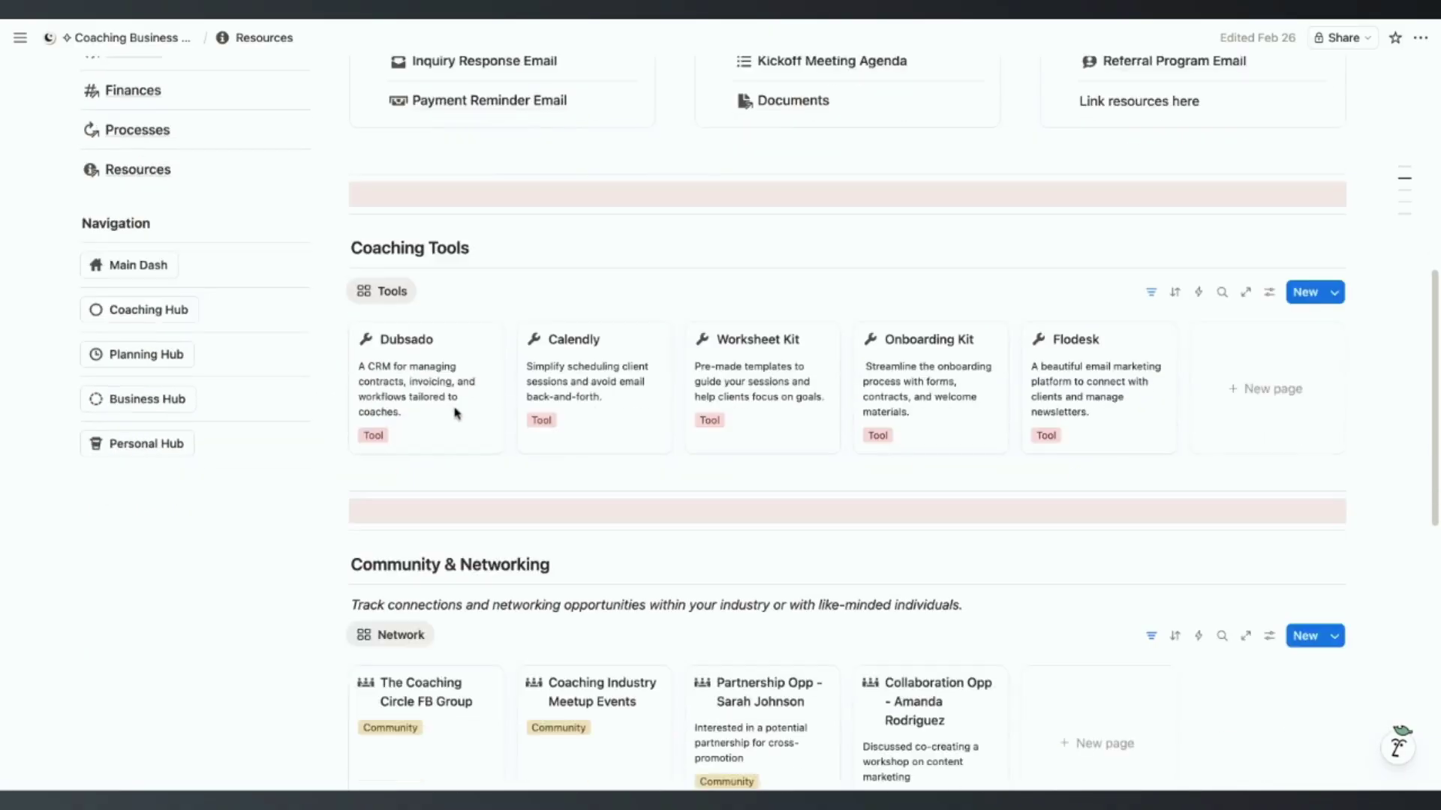
scroll(458, 490, "down", 3)
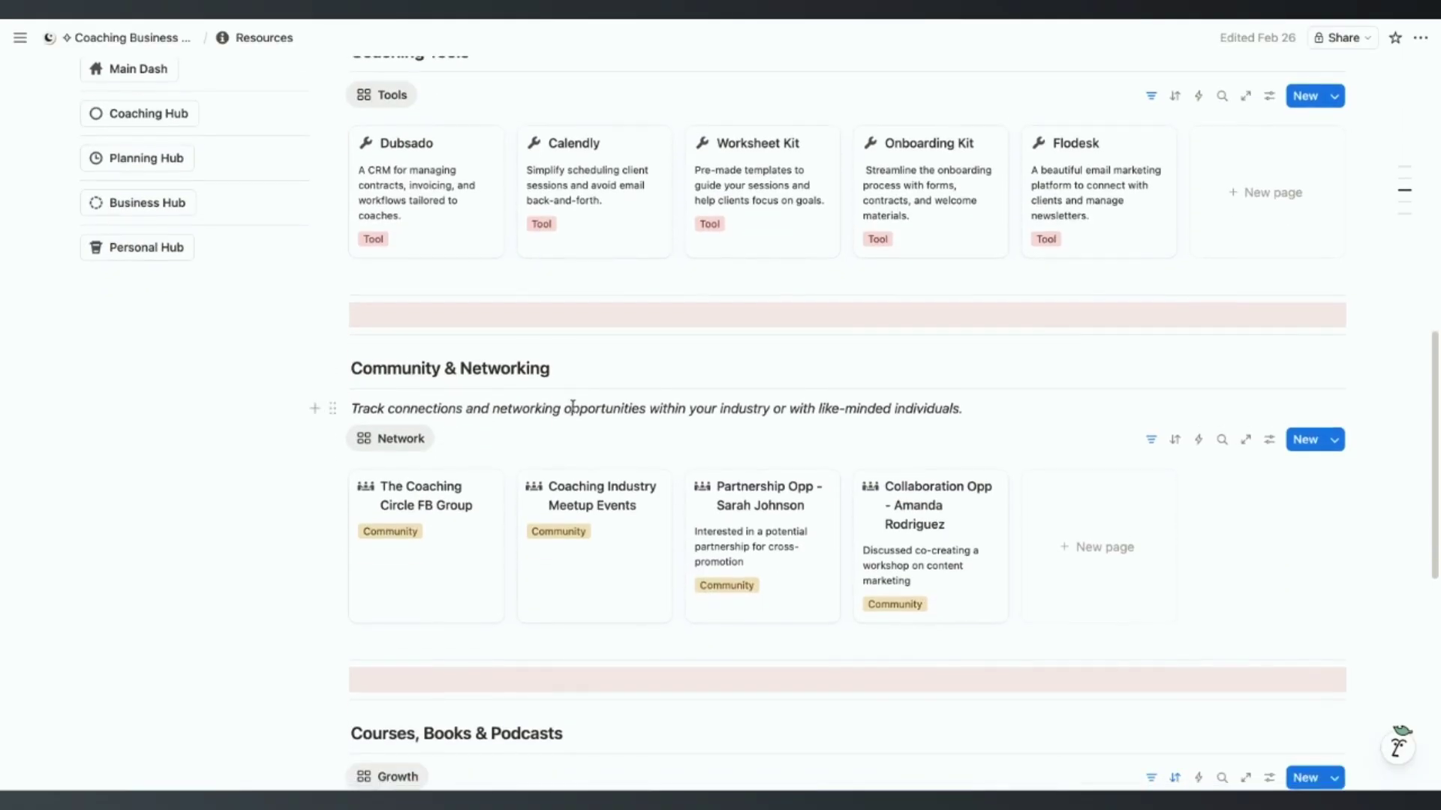
scroll(571, 407, "down", 6)
scroll(593, 448, "down", 3)
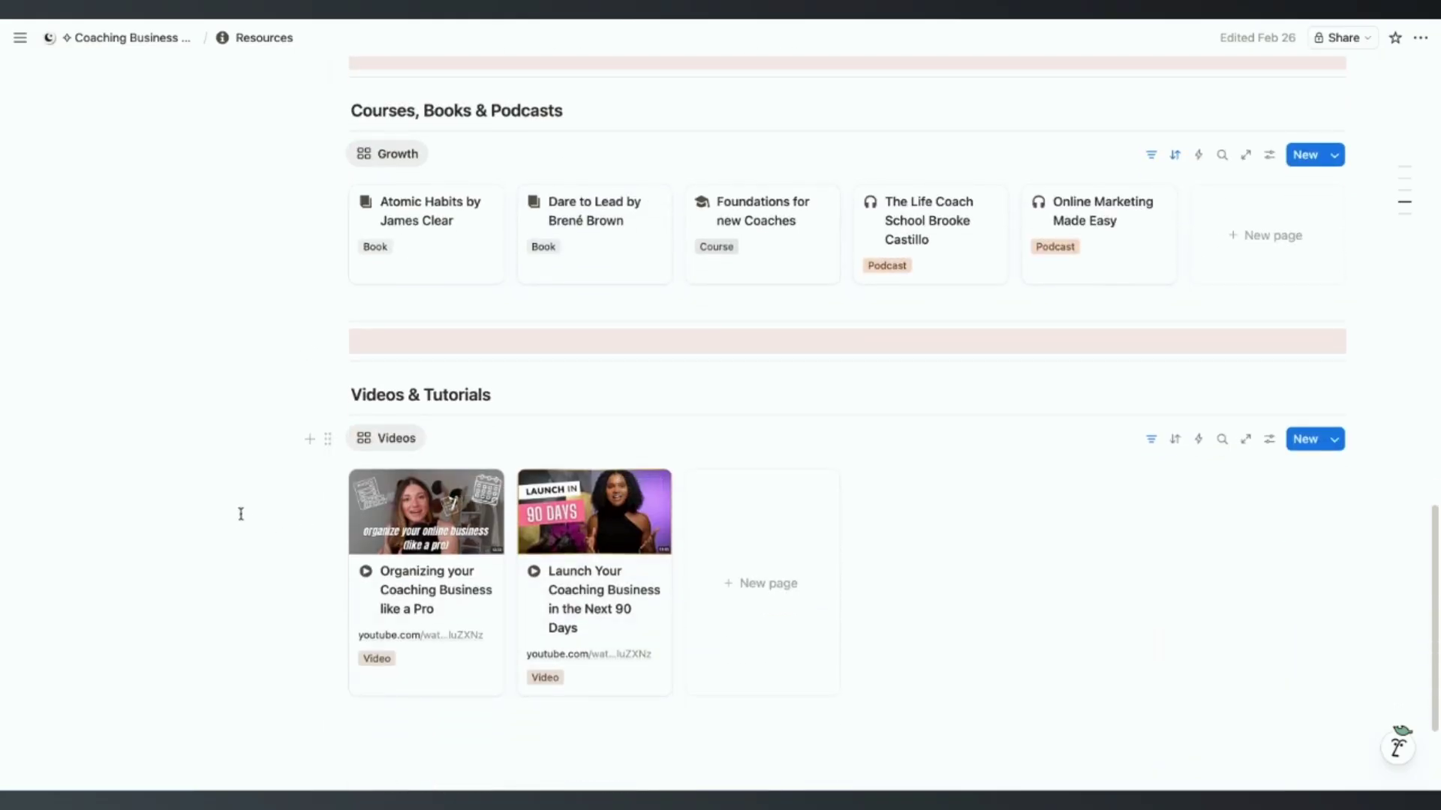
scroll(530, 493, "up", 3)
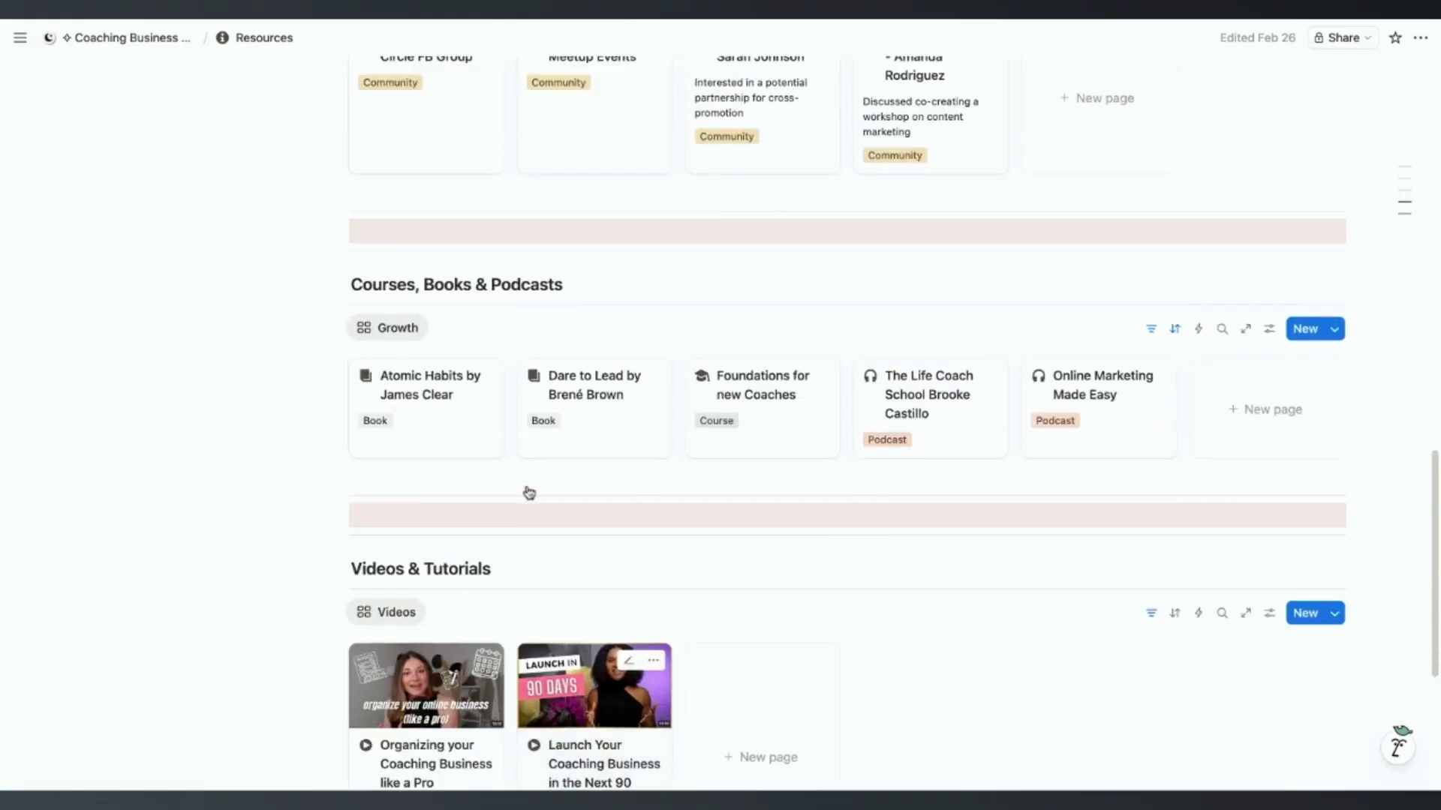
Step: Open the Personal Hub page from the Navigation links on the Resources page
scroll(529, 493, "up", 15)
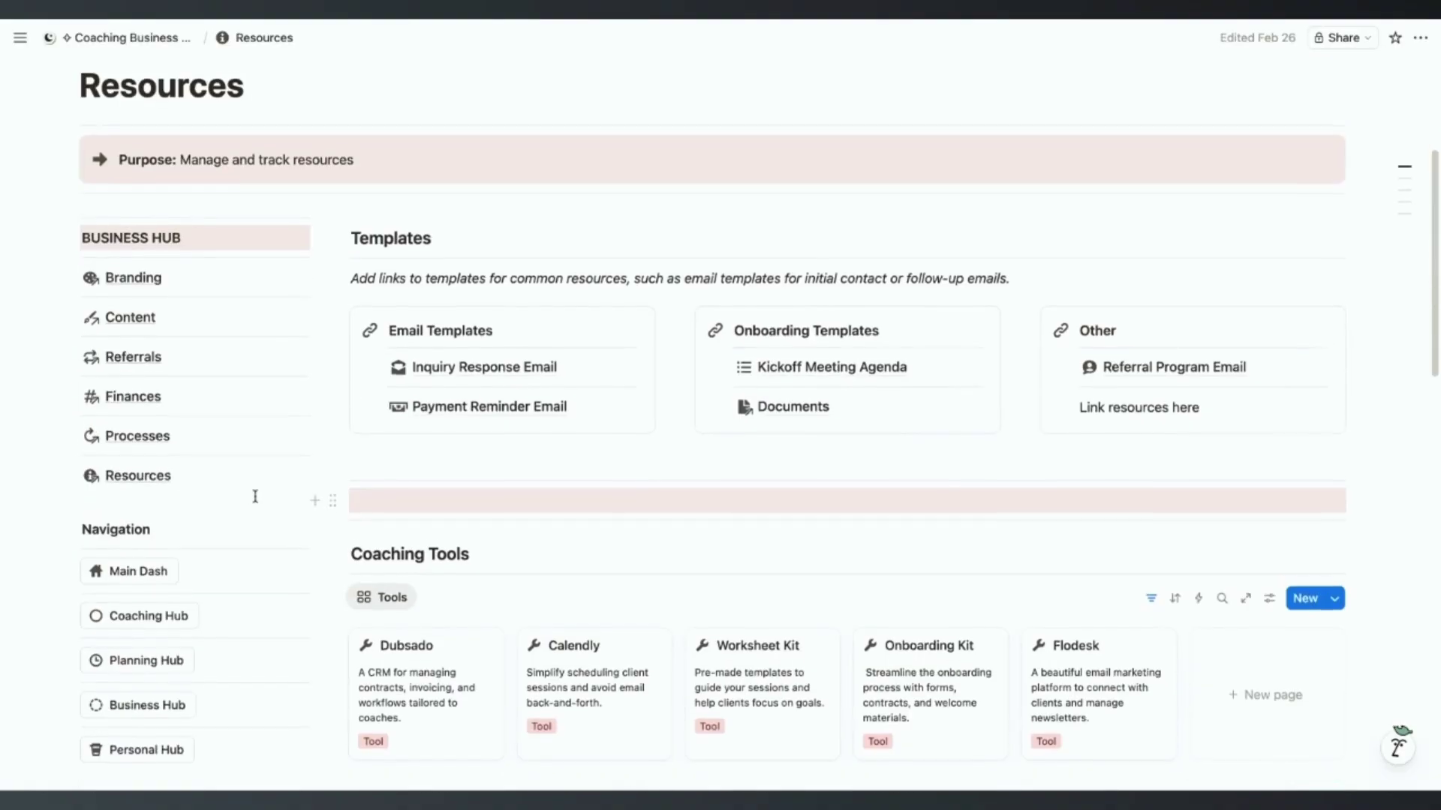
scroll(254, 496, "down", 1)
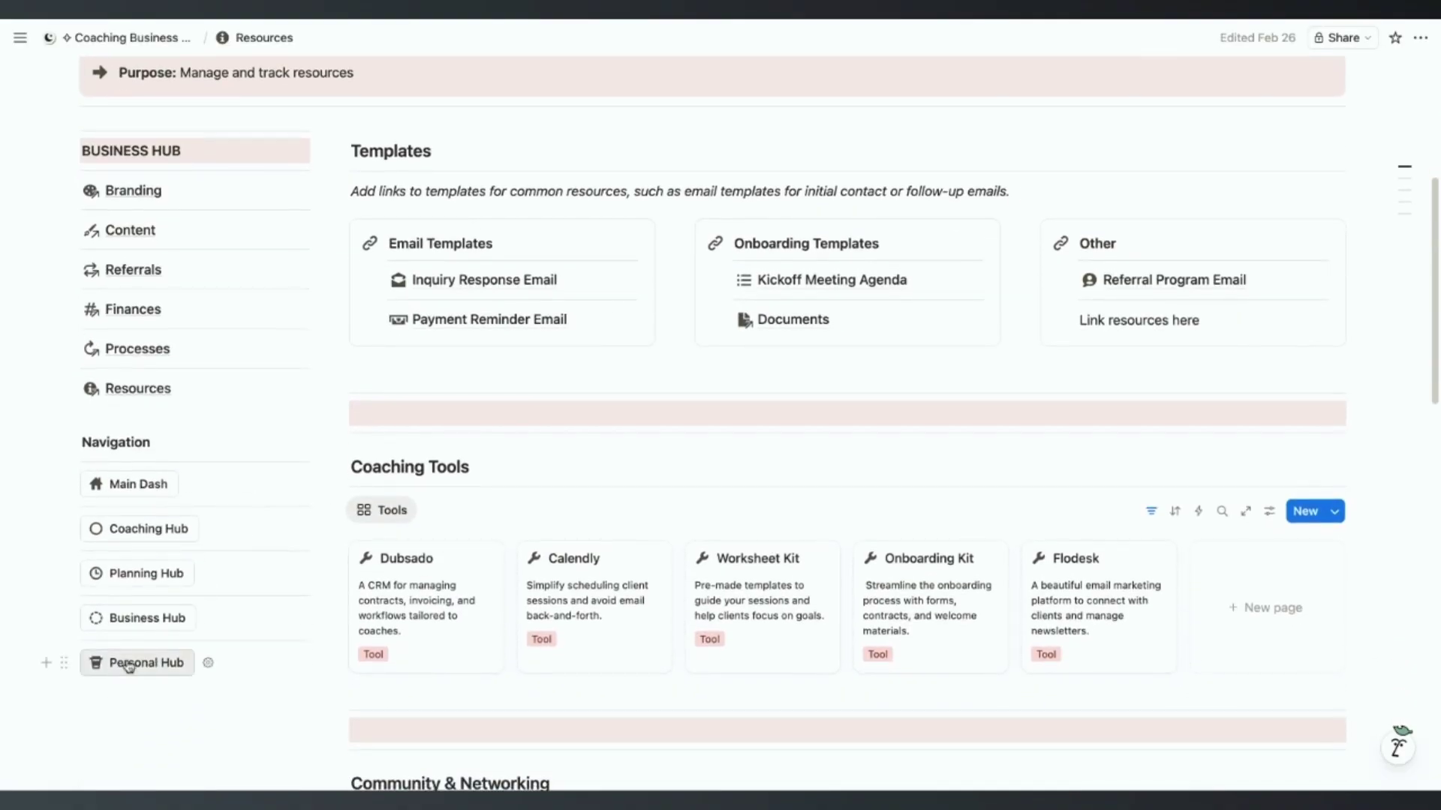
left_click(130, 665)
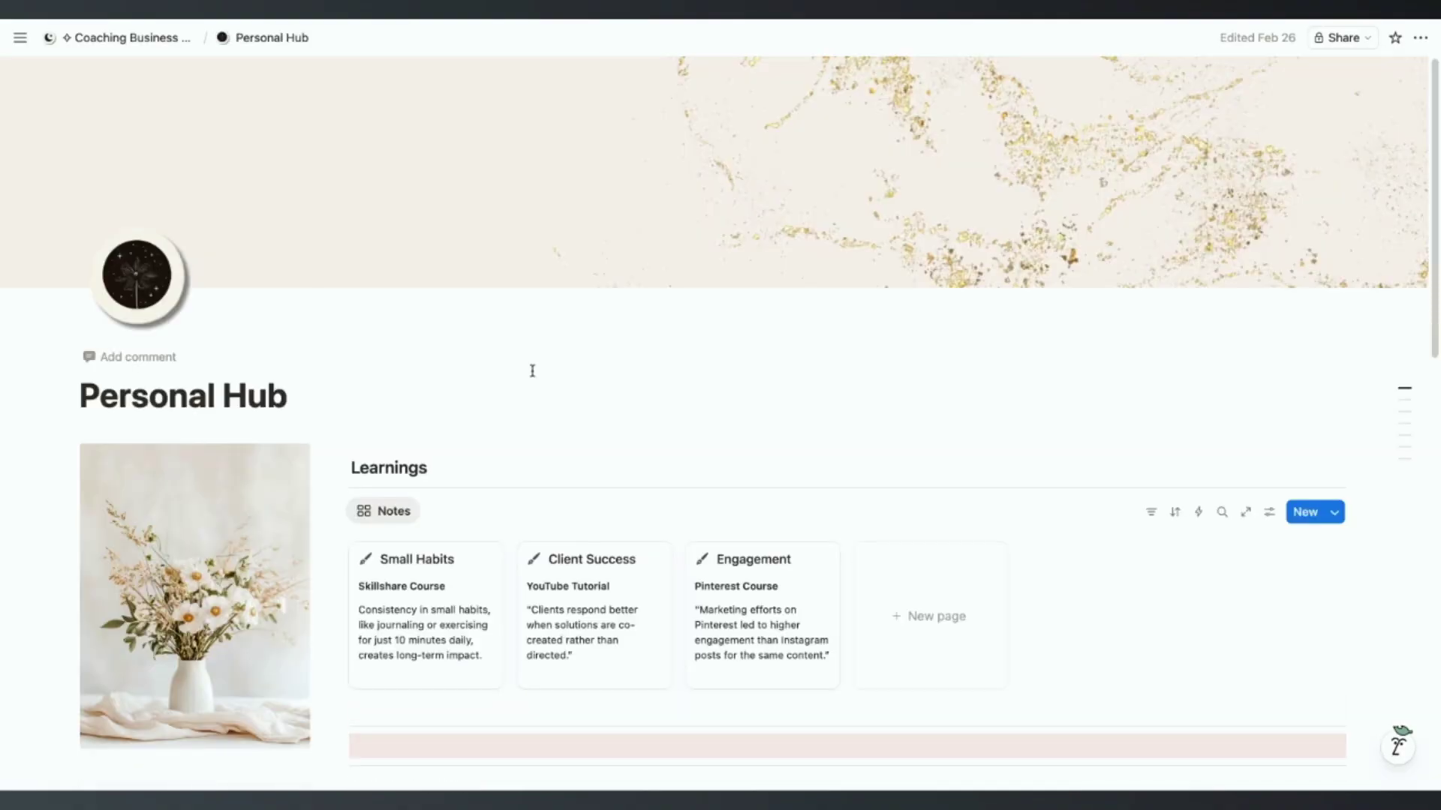
Step: Review the Personal Hub's Learnings, Growth Journal, Affirmations, and Daily, Weekly and Monthly Habits sections
scroll(502, 492, "down", 5)
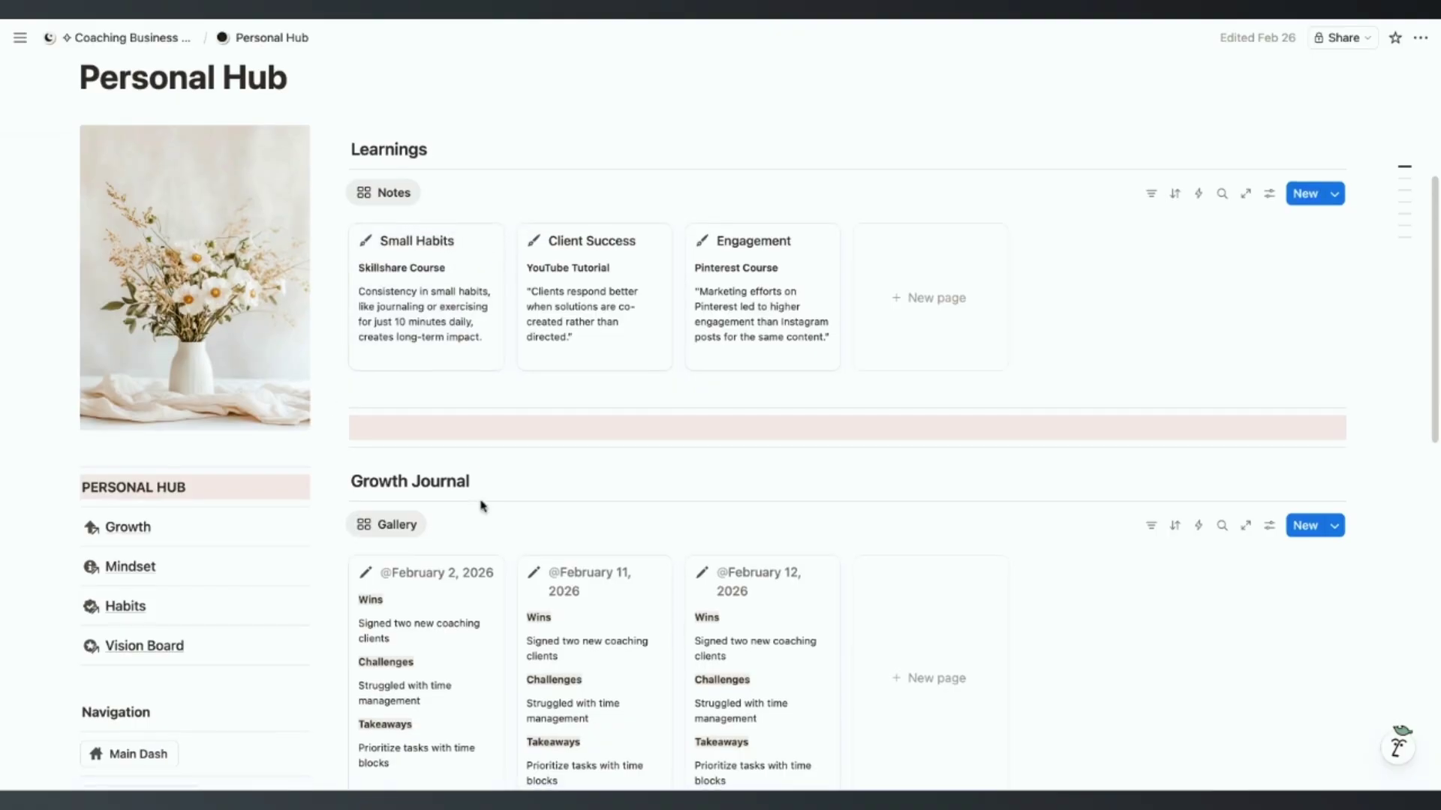
scroll(481, 505, "down", 1)
scroll(481, 505, "down", 2)
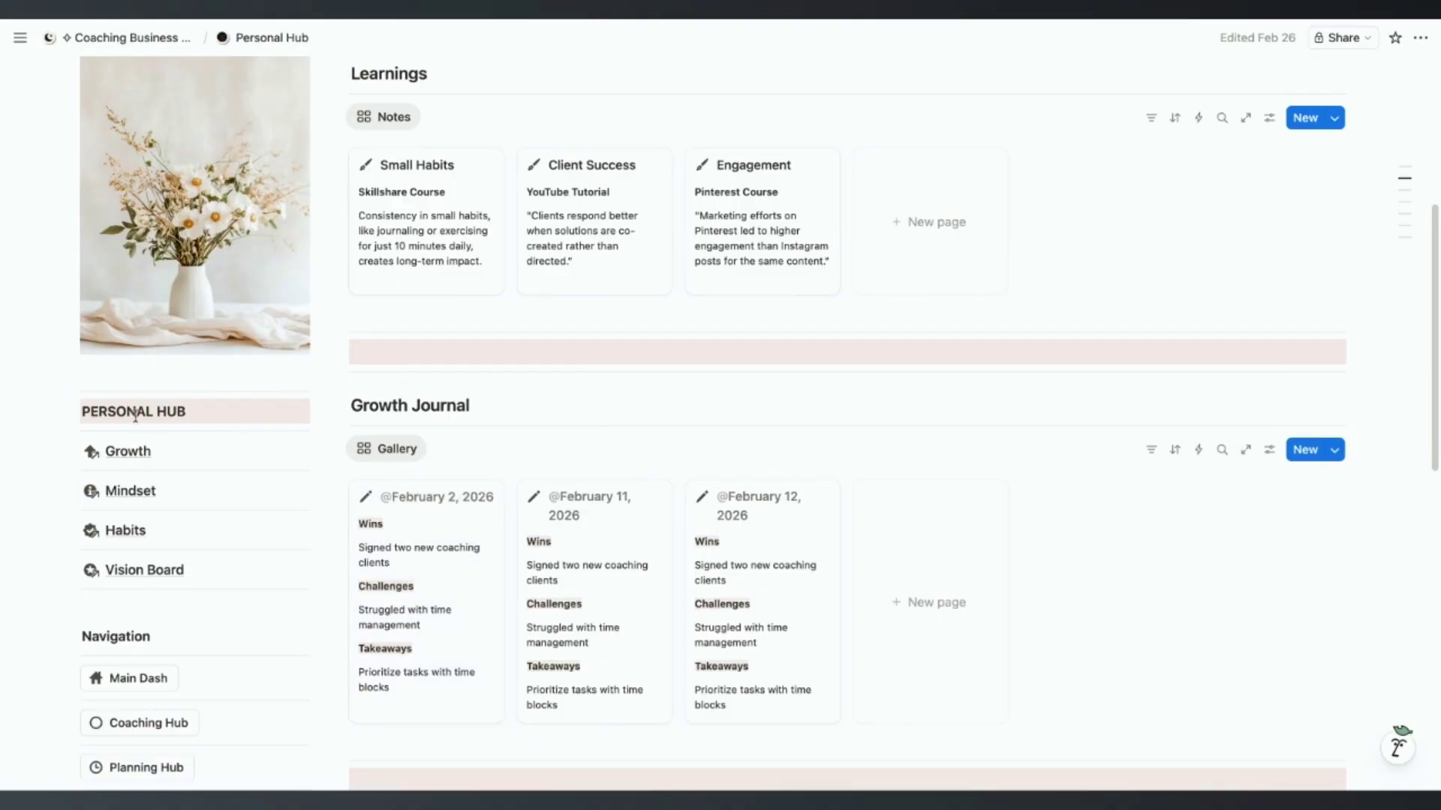
scroll(325, 252, "down", 12)
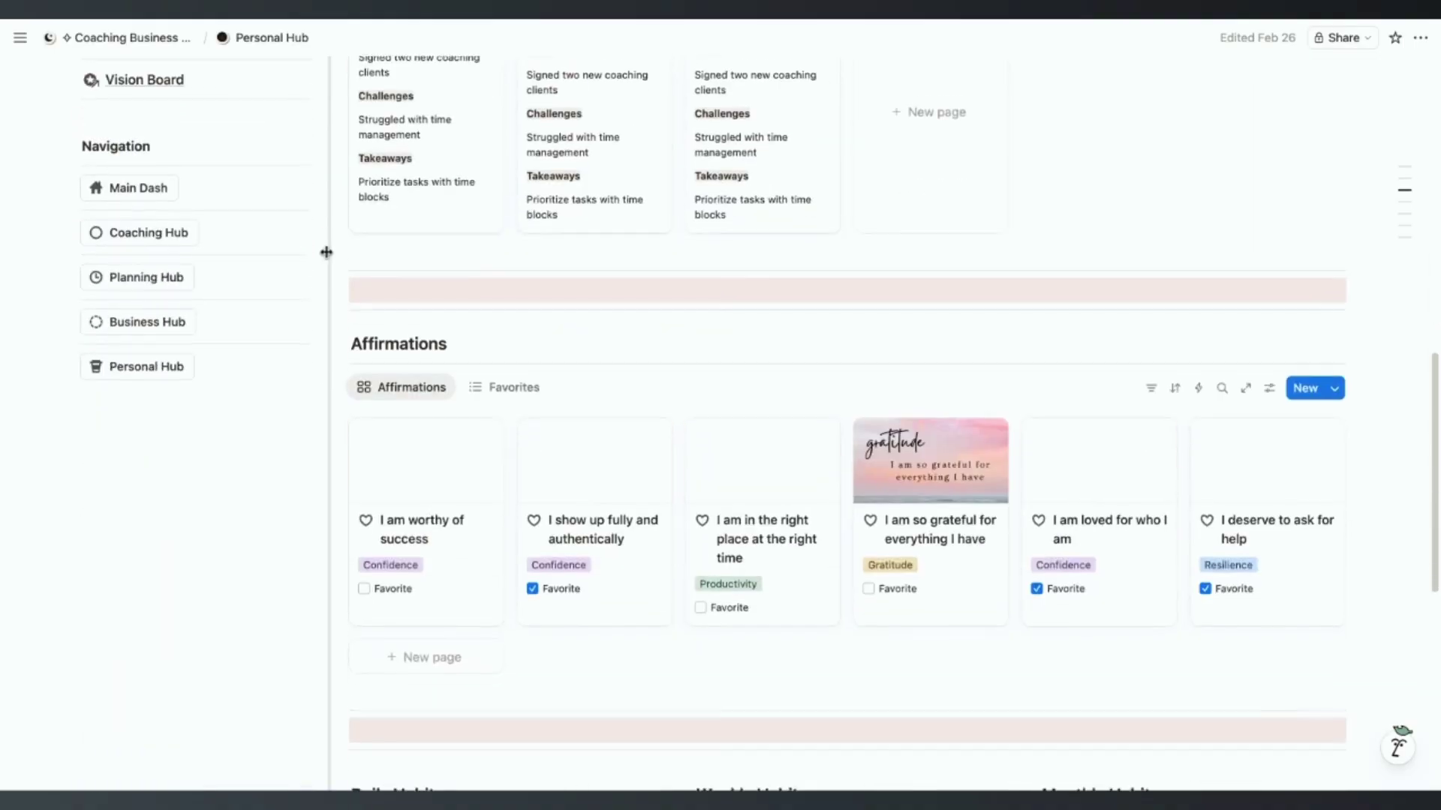
scroll(325, 252, "down", 15)
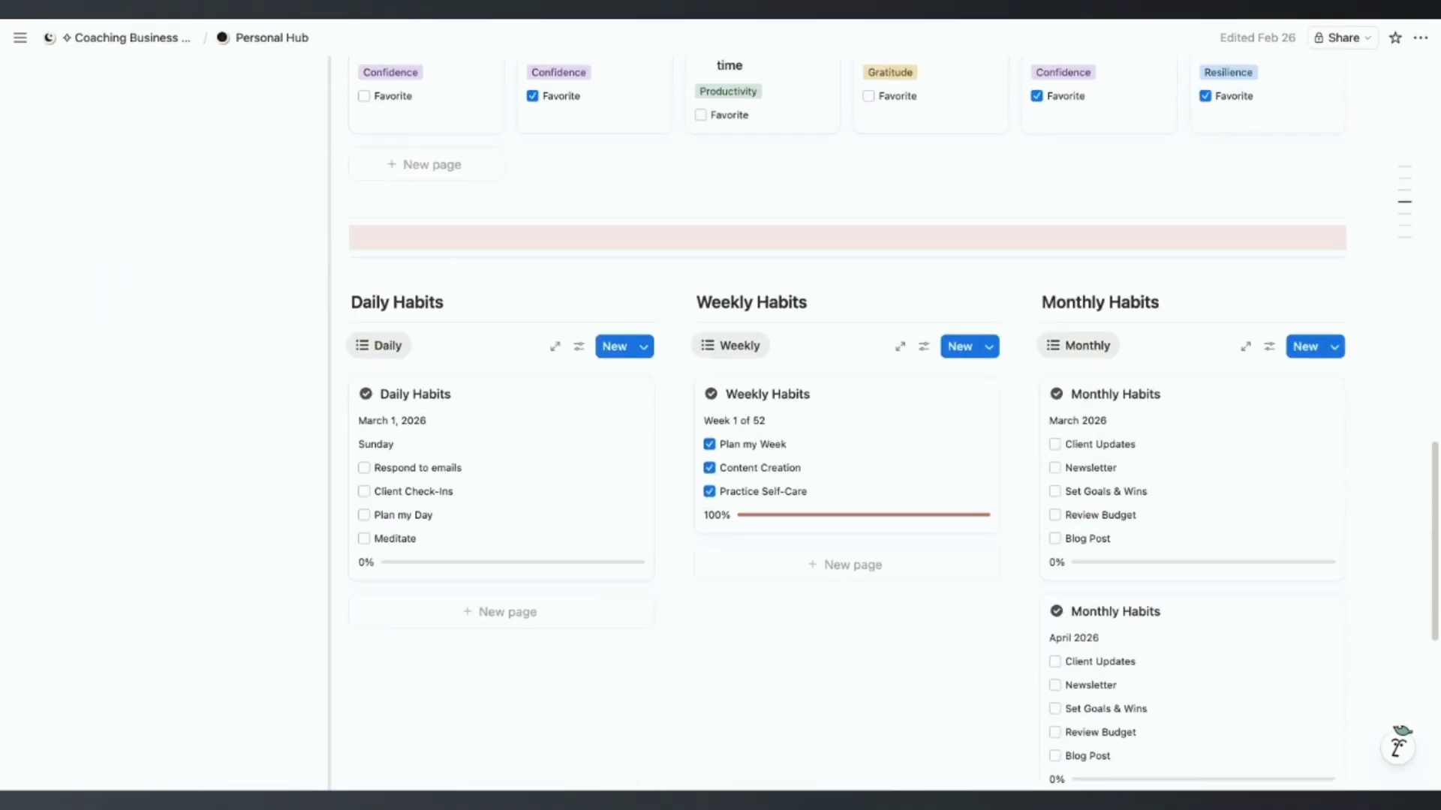
scroll(846, 420, "down", 3)
scroll(846, 420, "up", 9)
scroll(847, 420, "down", 20)
scroll(847, 420, "up", 6)
scroll(136, 452, "up", 20)
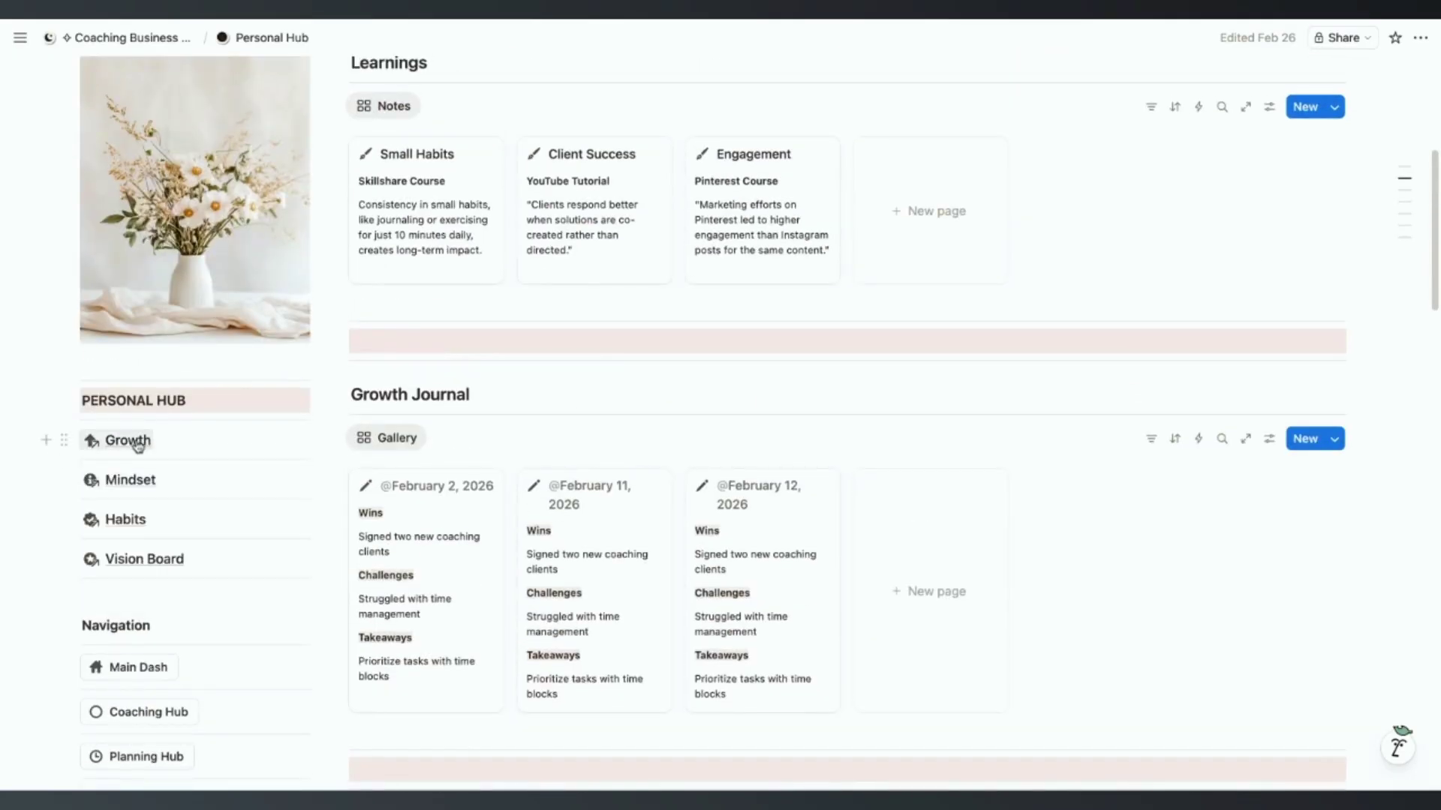
Step: Open the Growth page from the Personal Hub links and review its Growth Vision Statement and Learning Hub
left_click(137, 445)
scroll(341, 351, "down", 1)
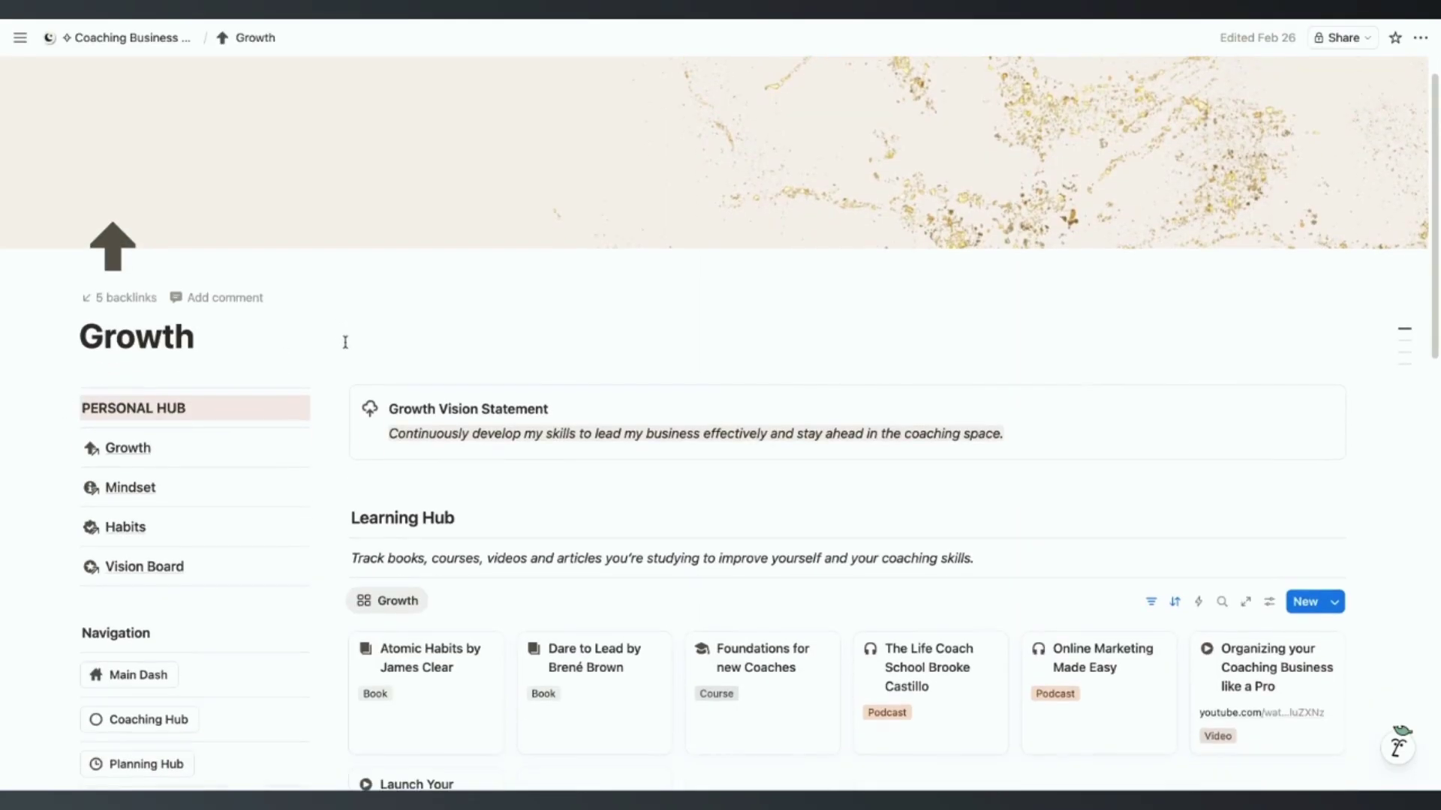
scroll(460, 406, "down", 1)
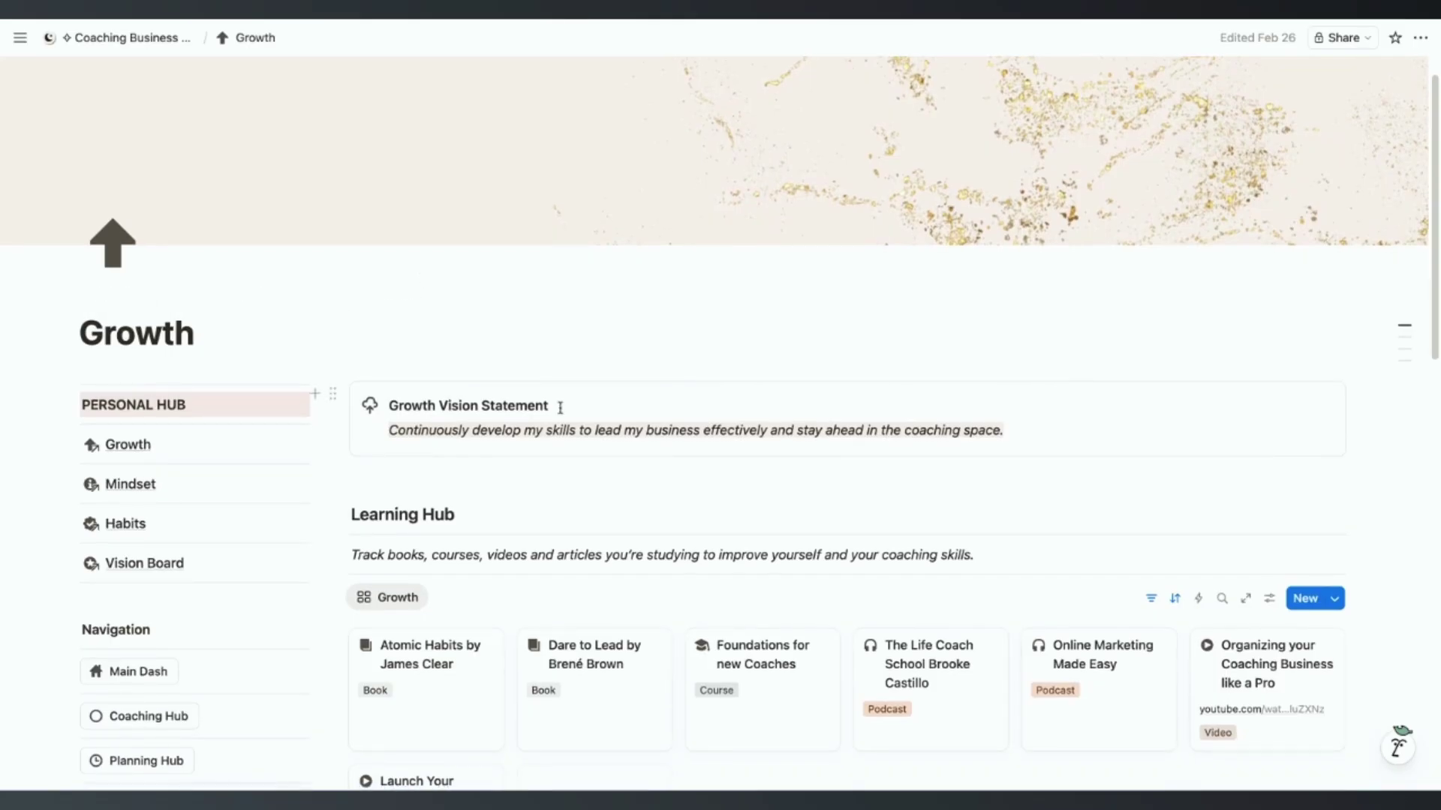
scroll(594, 407, "down", 5)
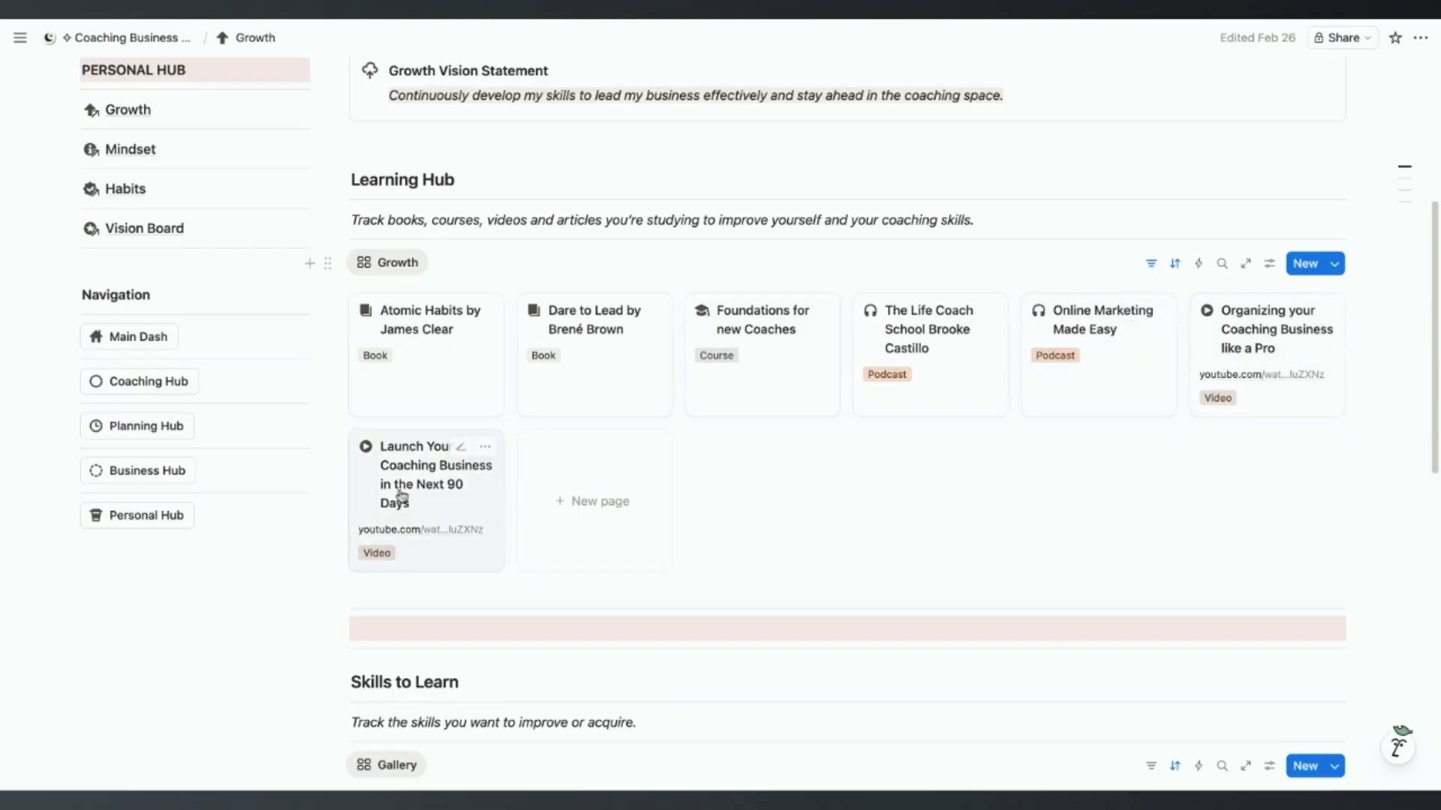
scroll(159, 320, "up", 1)
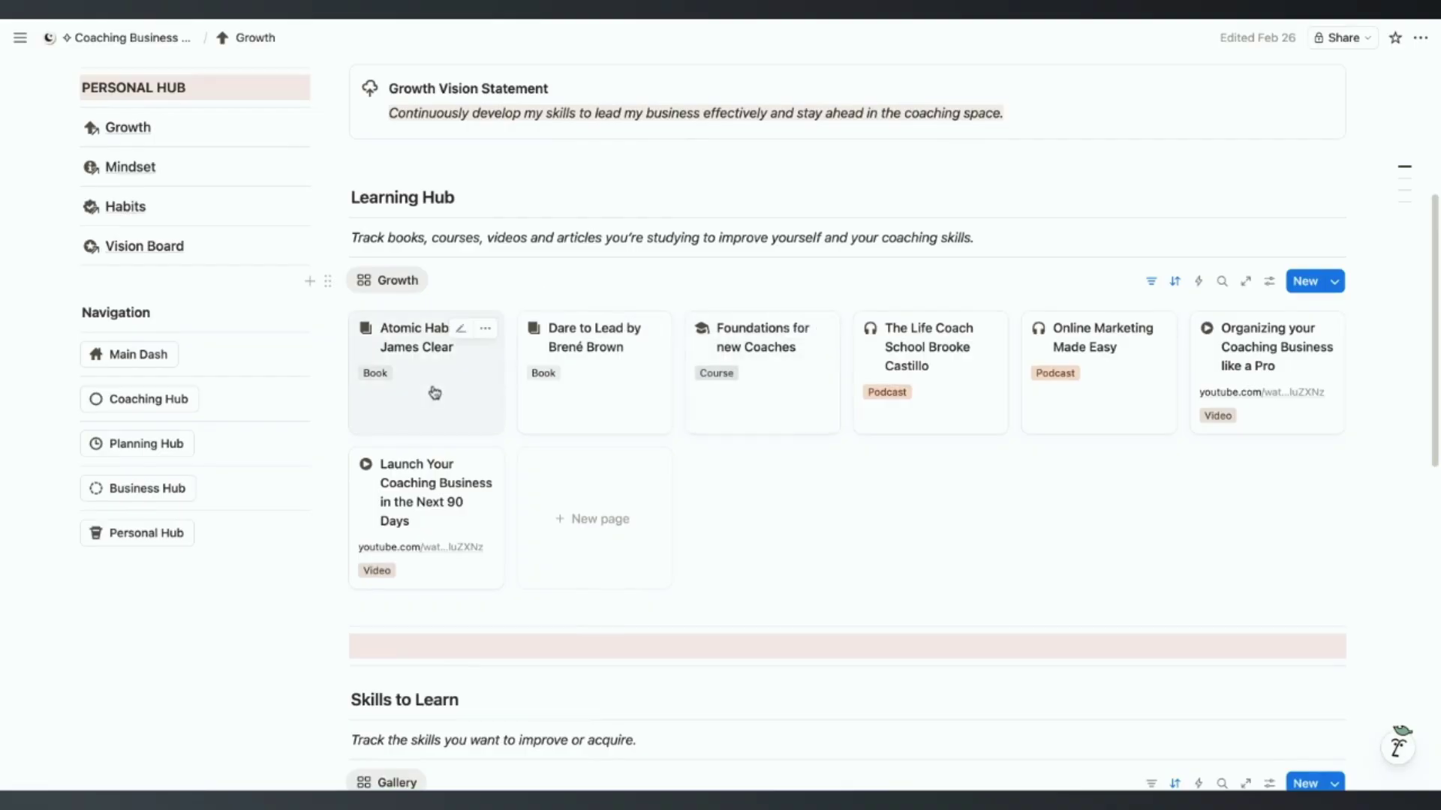
Step: Review the Skills to Learn, Notes & Learnings, and Achievements & Milestones sections of the Growth page
scroll(435, 393, "down", 5)
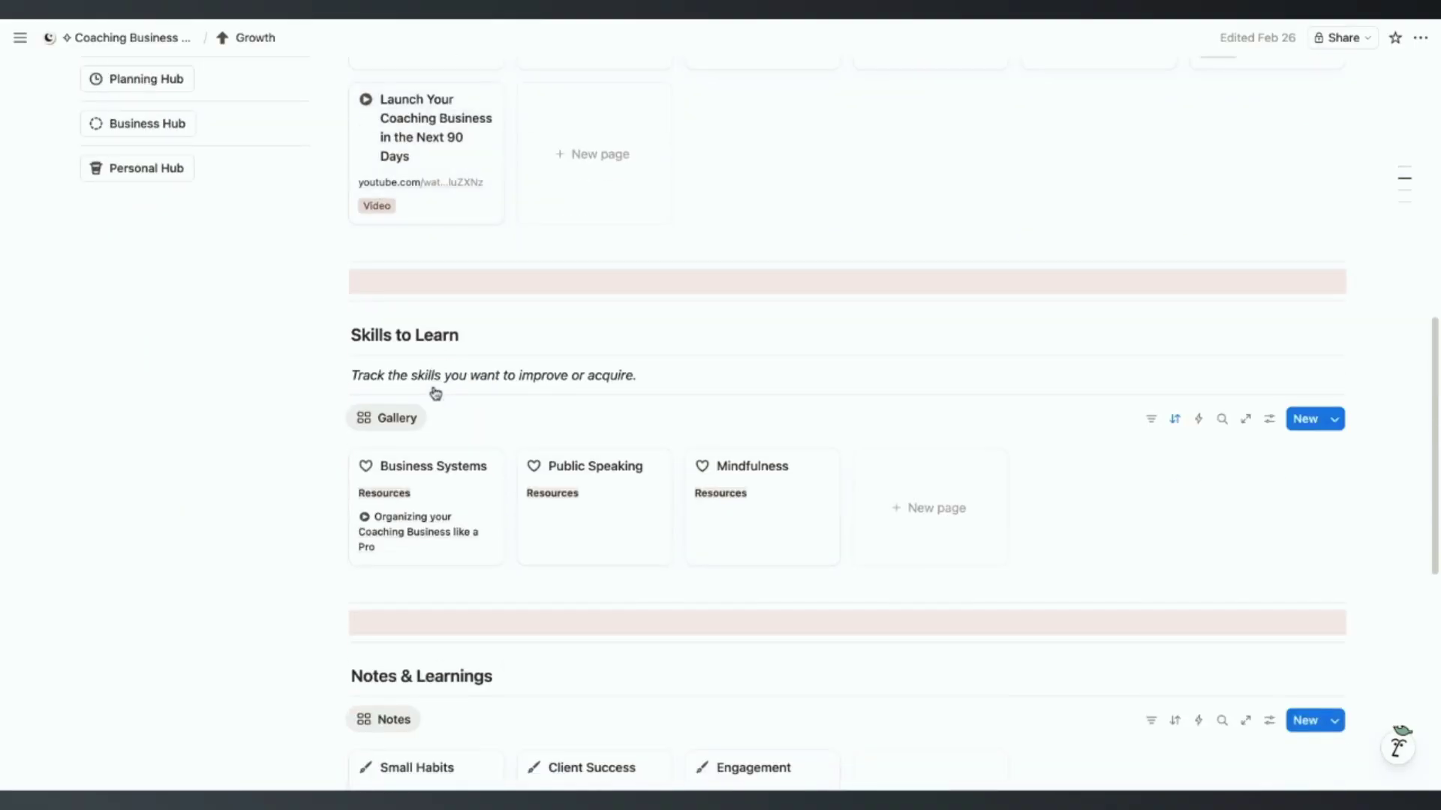
scroll(492, 451, "down", 4)
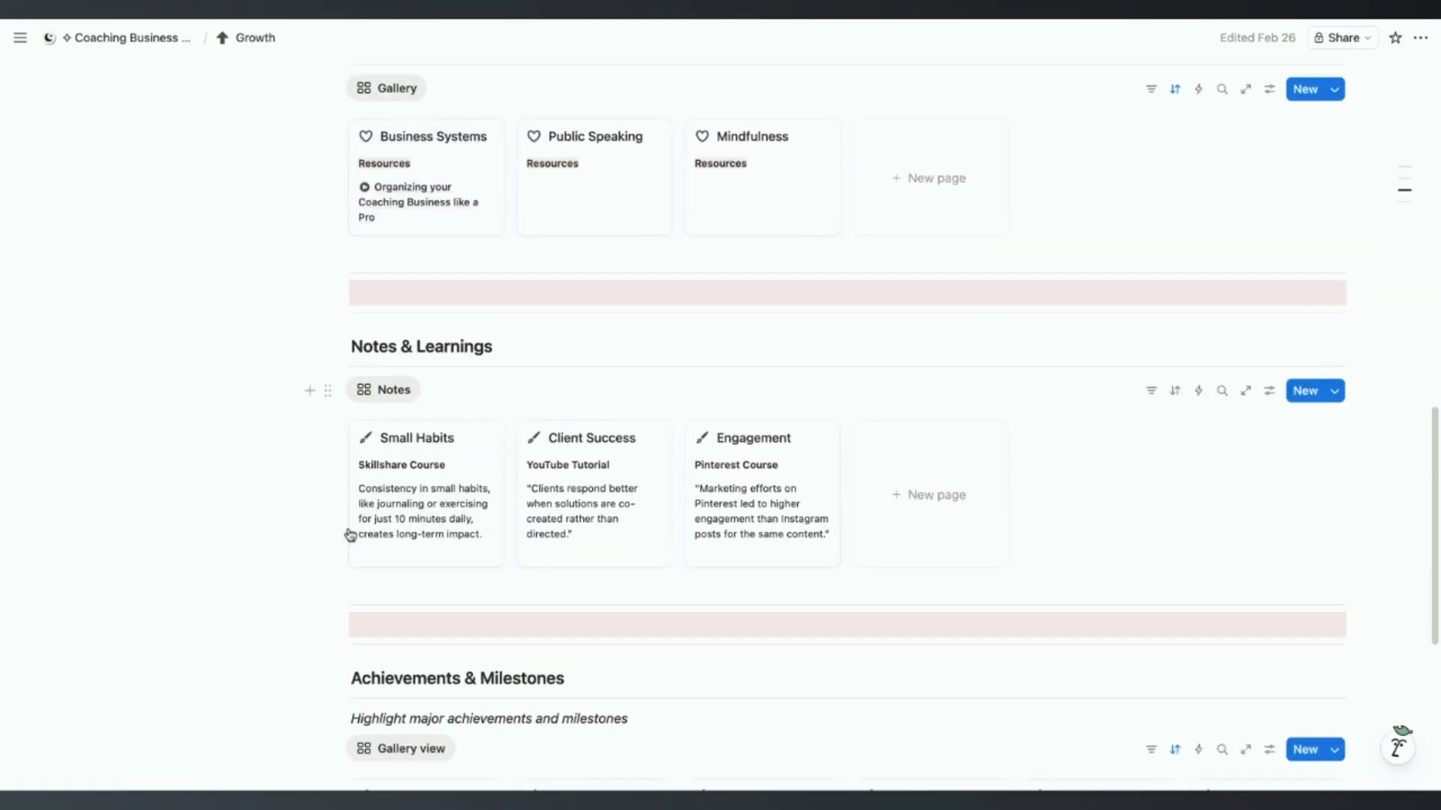
scroll(383, 505, "down", 1)
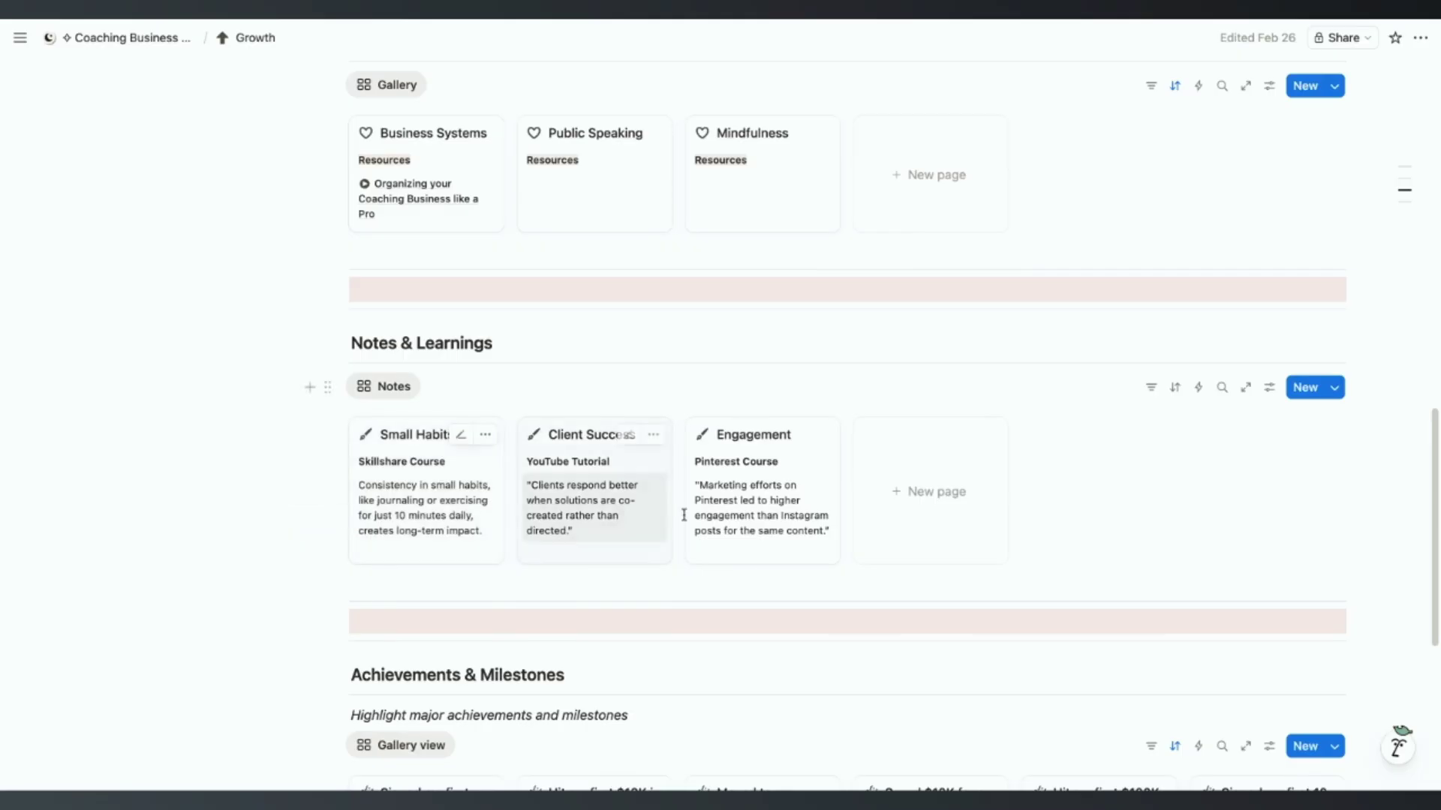
scroll(676, 547, "down", 3)
scroll(290, 459, "down", 5)
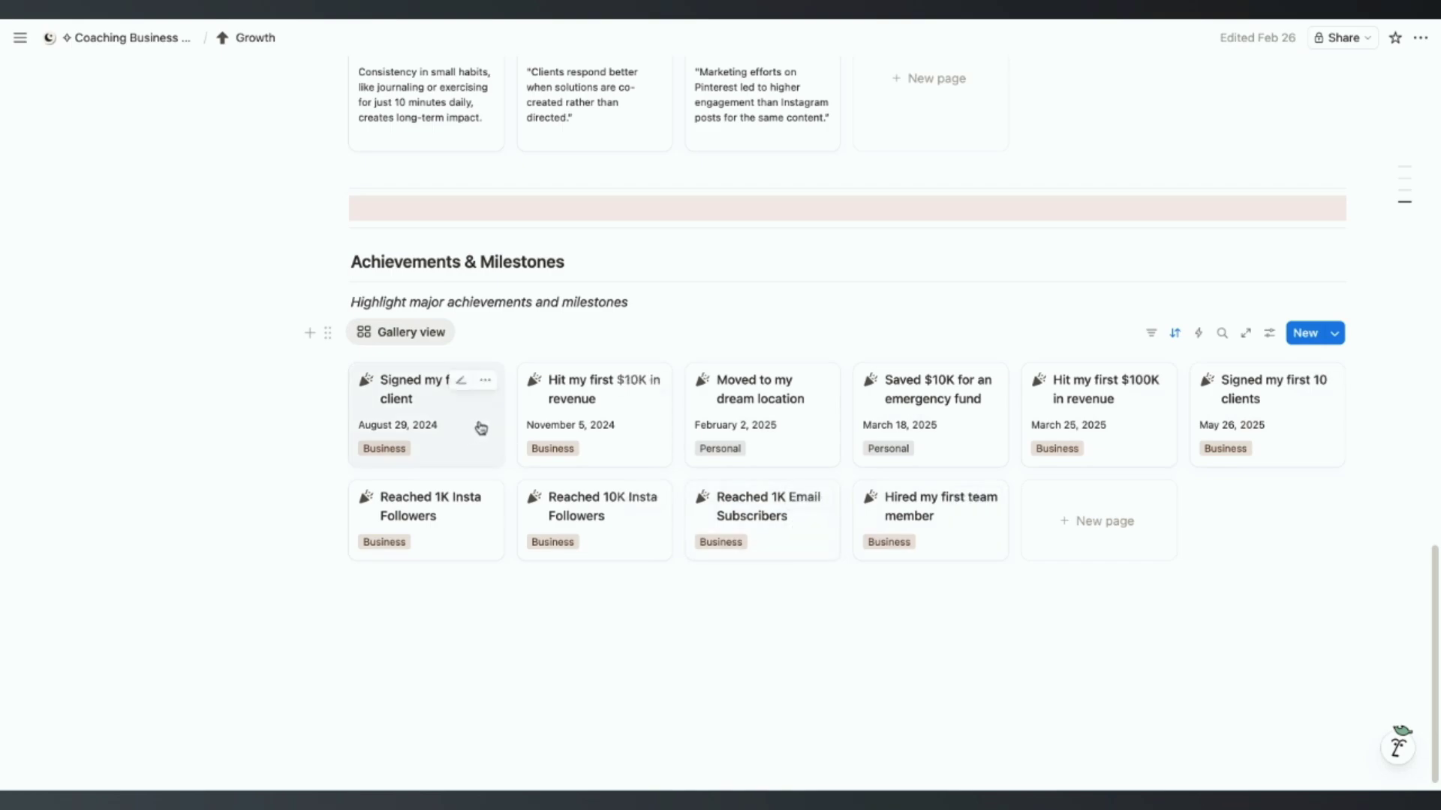
scroll(537, 416, "up", 3)
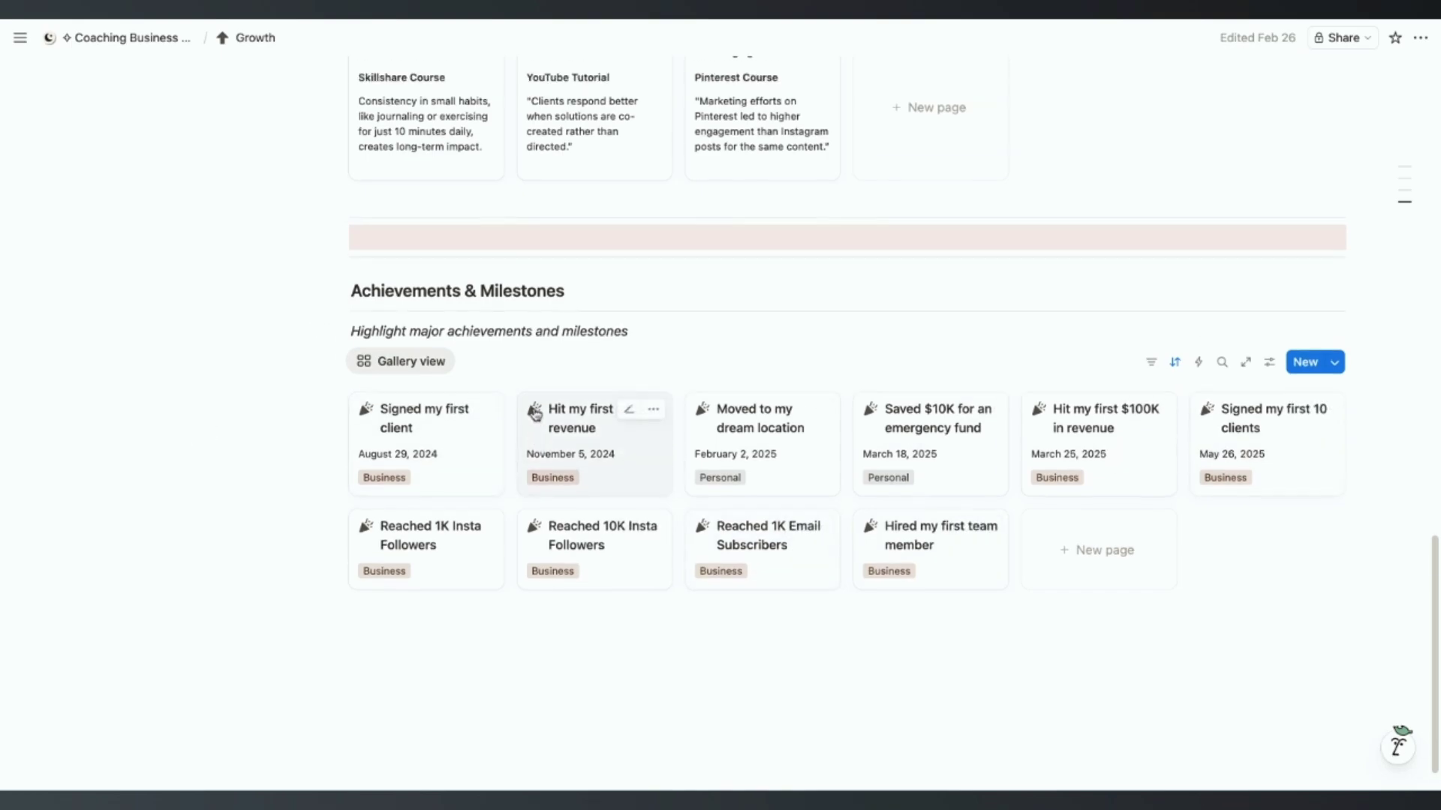
scroll(535, 414, "up", 15)
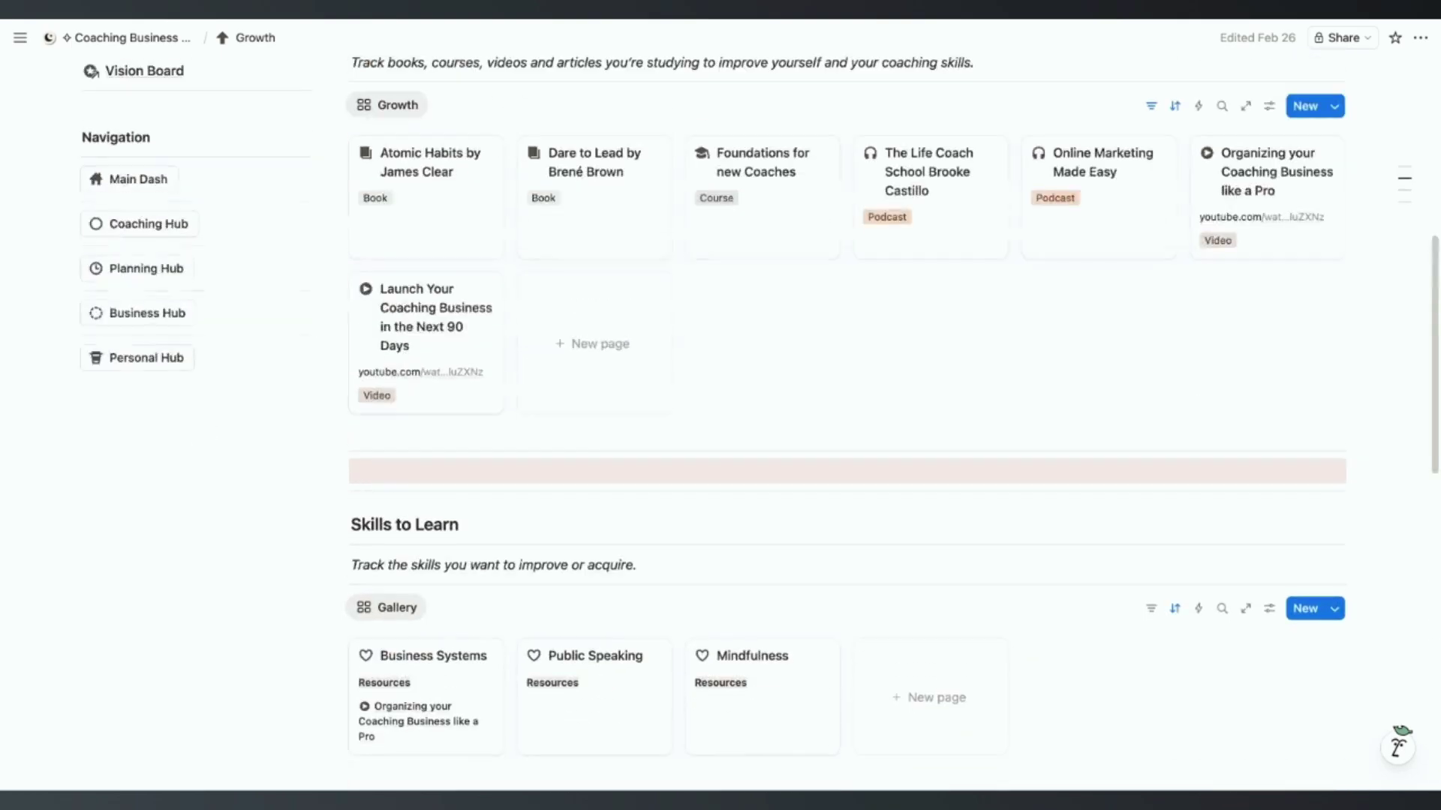
scroll(192, 551, "down", 2)
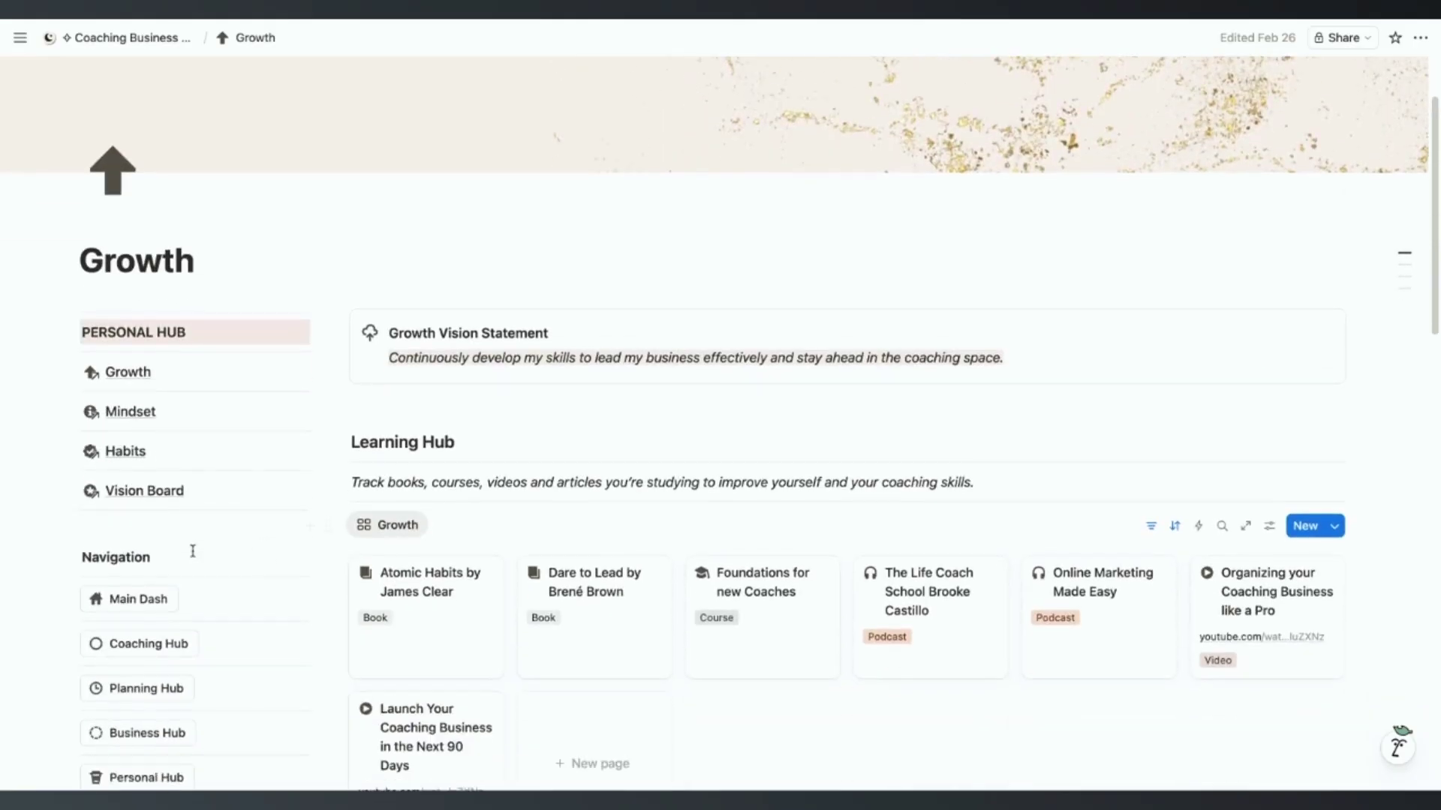
Step: Open the Mindset page from the Personal Hub links and review the Daily Growth Log entries
left_click(132, 412)
scroll(458, 371, "down", 3)
scroll(458, 371, "down", 2)
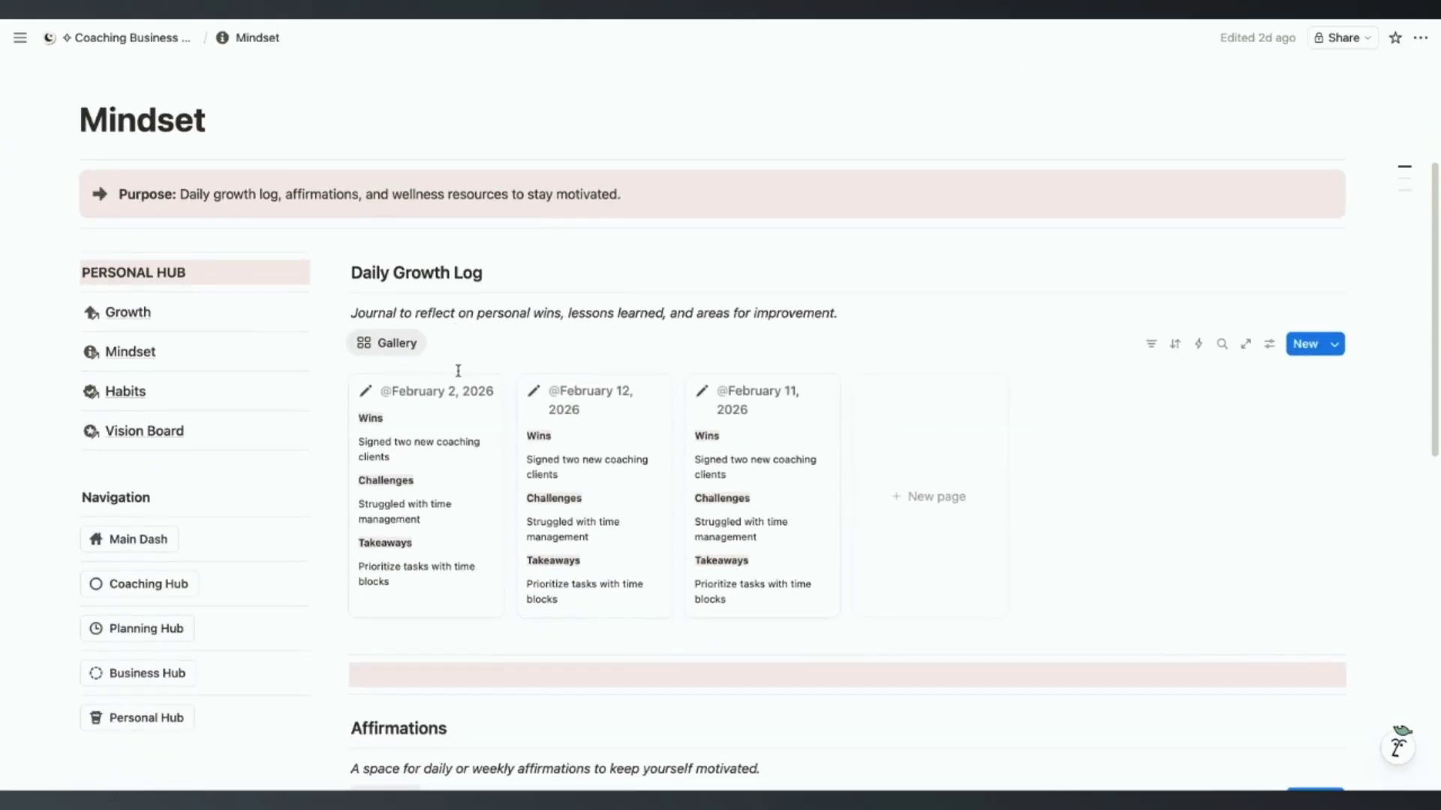
scroll(495, 259, "down", 2)
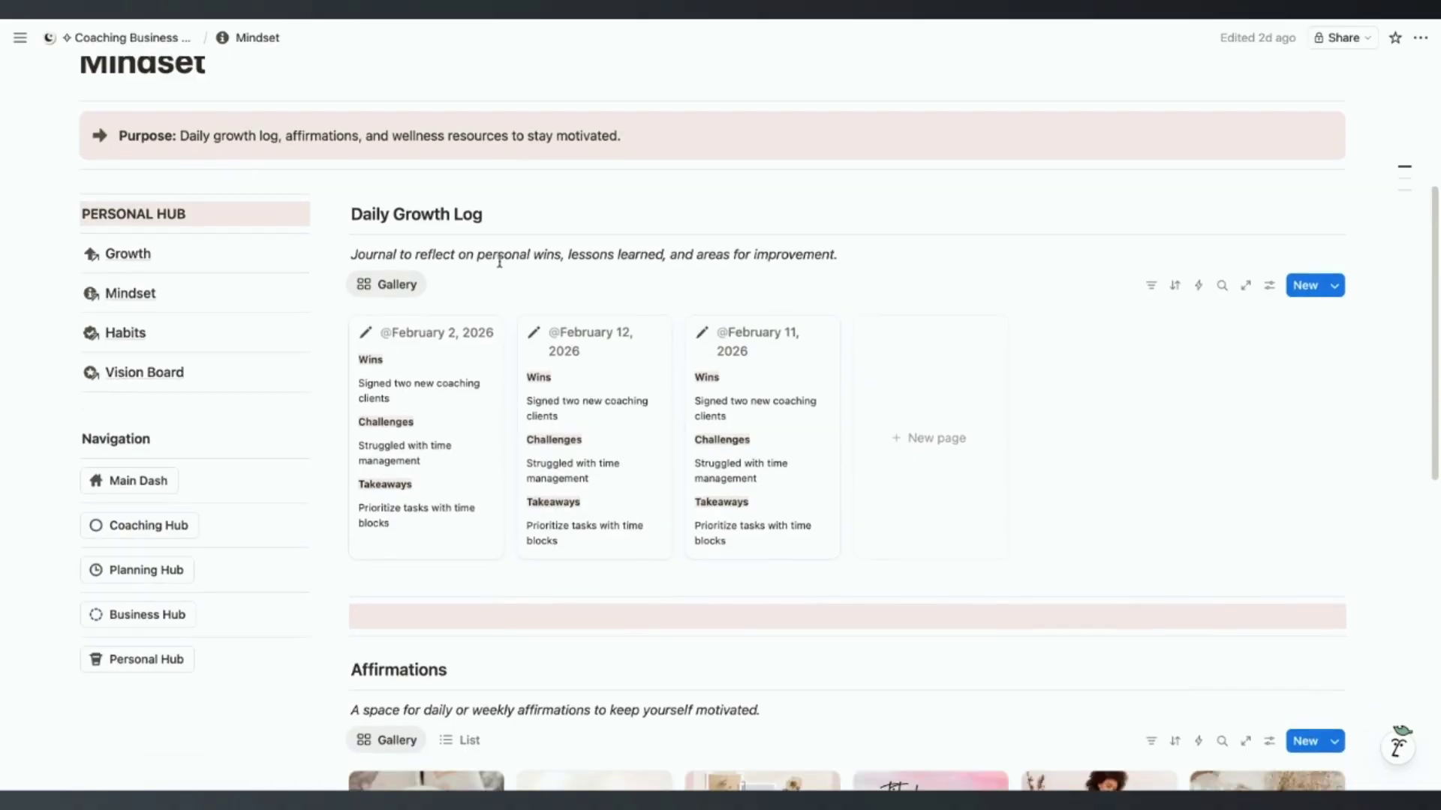
scroll(499, 260, "down", 3)
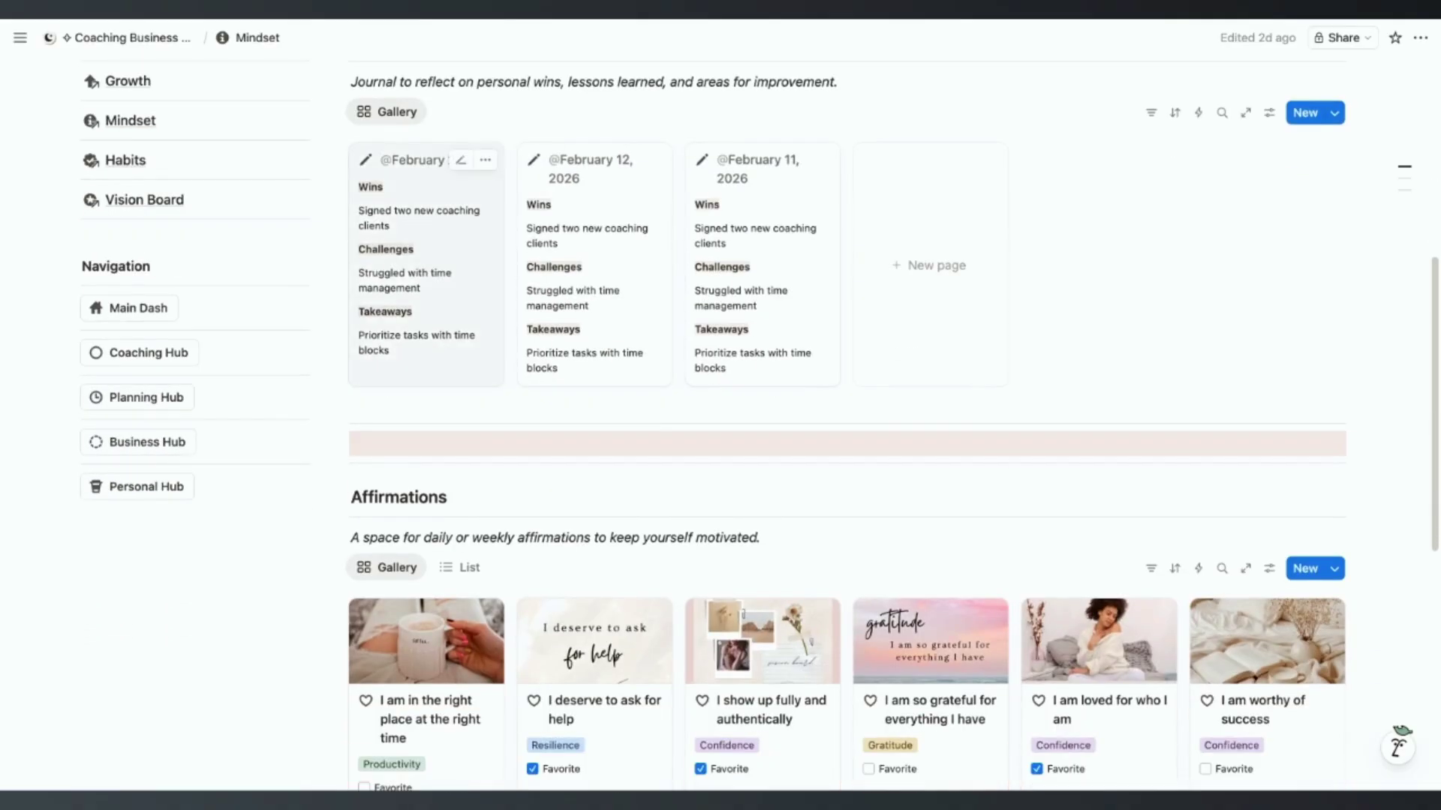
scroll(499, 260, "down", 2)
scroll(420, 225, "up", 2)
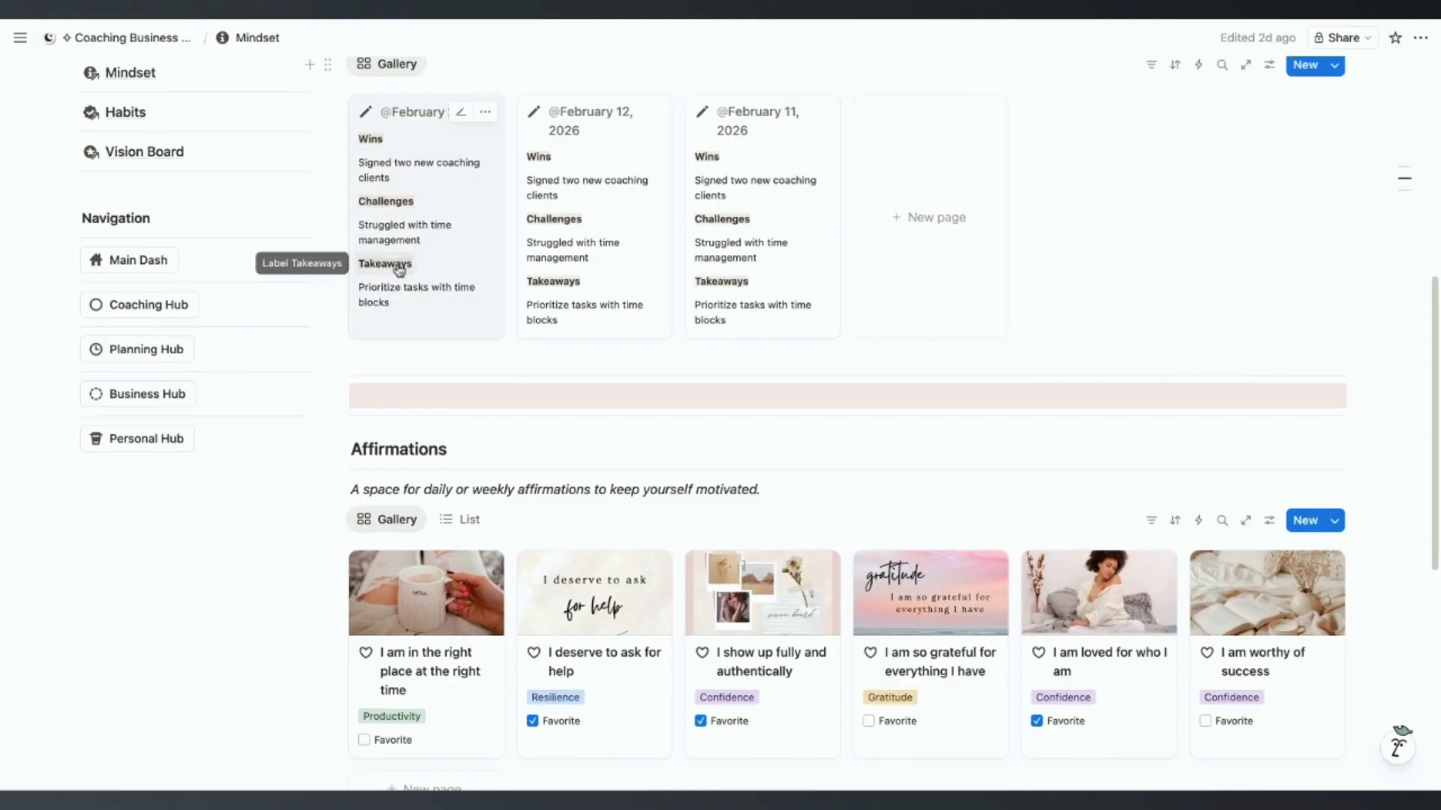
Step: Review the Affirmations gallery, including the category of the "I show up fully and authentically" card, and the Wellness Resources
scroll(458, 277, "down", 3)
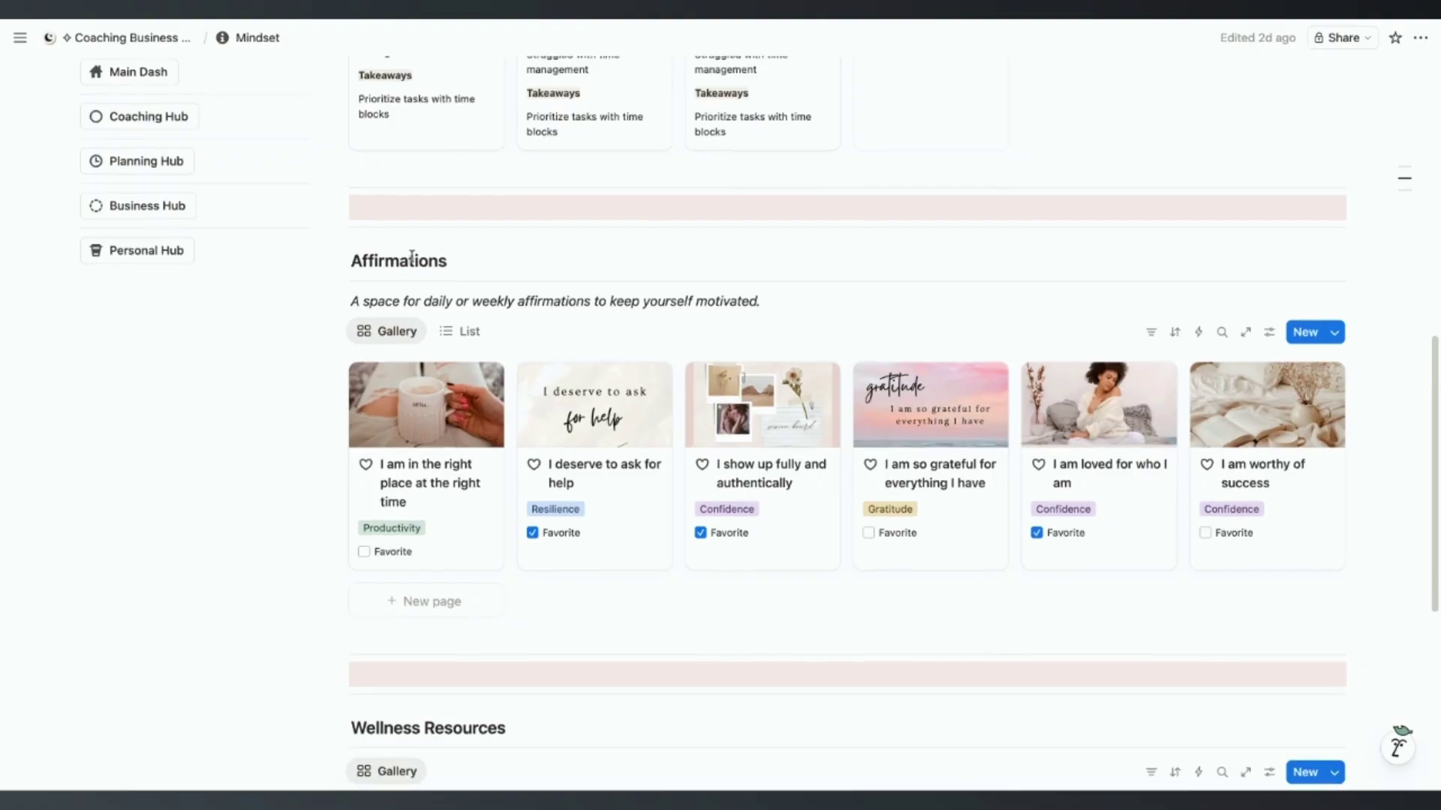
scroll(412, 255, "down", 2)
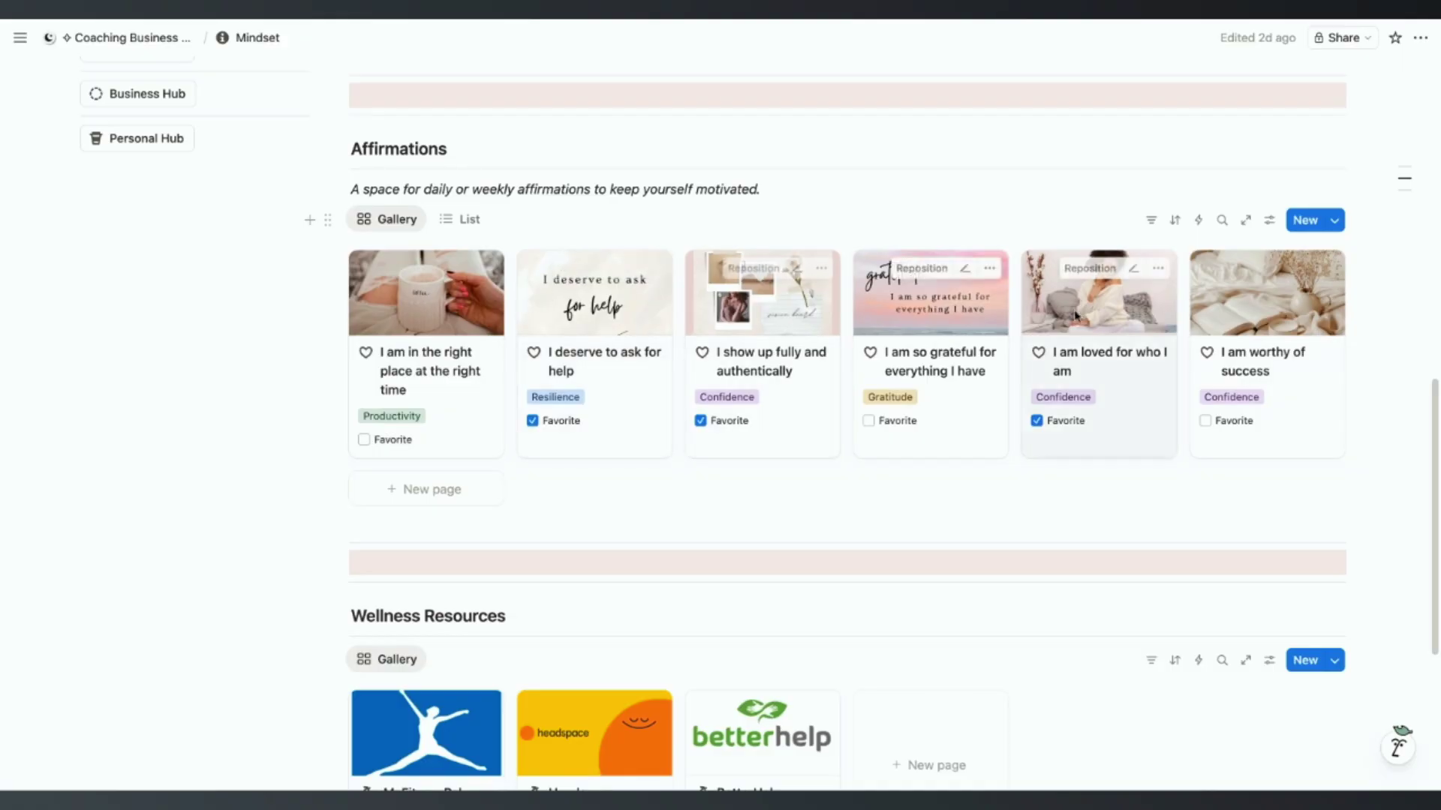
scroll(718, 481, "down", 2)
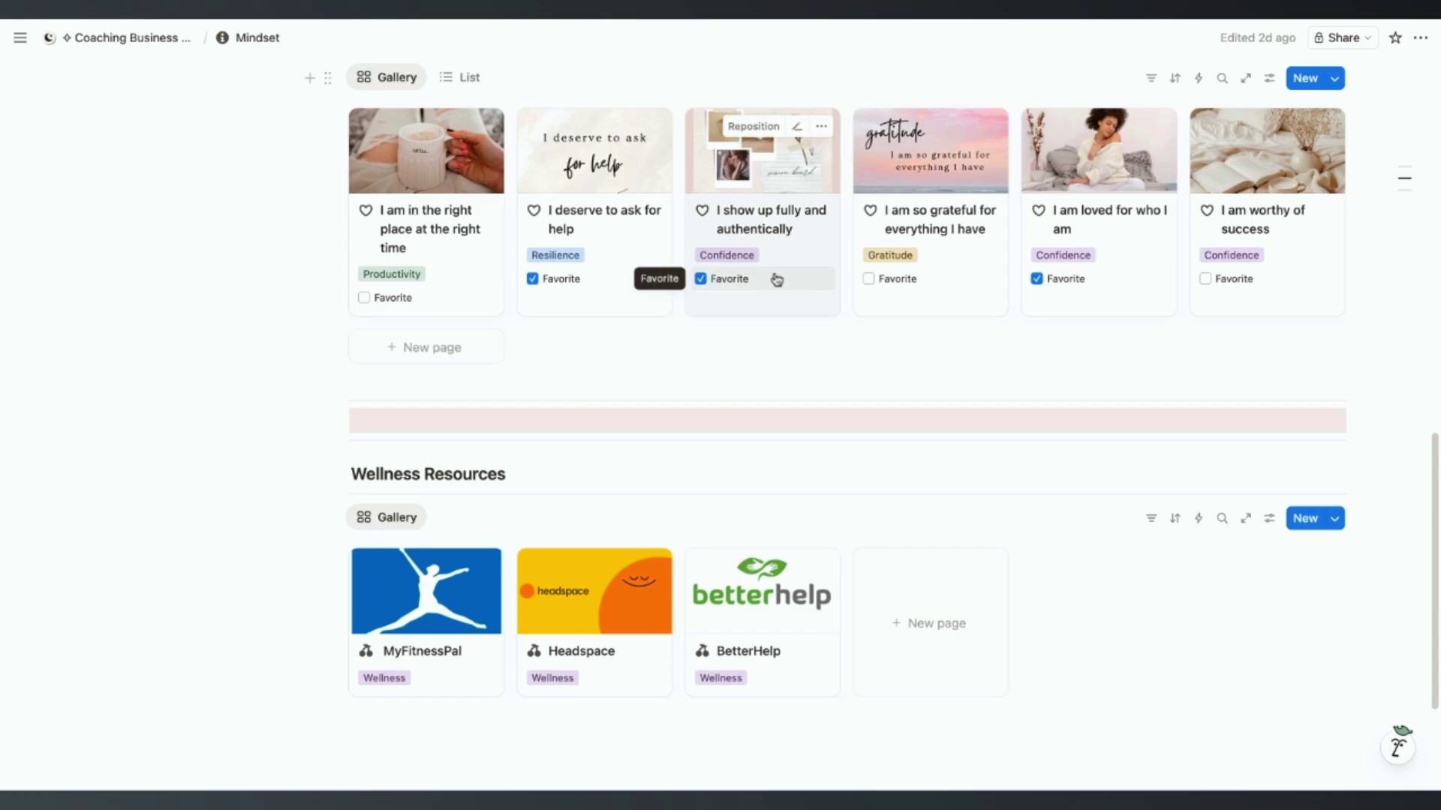
left_click(745, 257)
key("Escape")
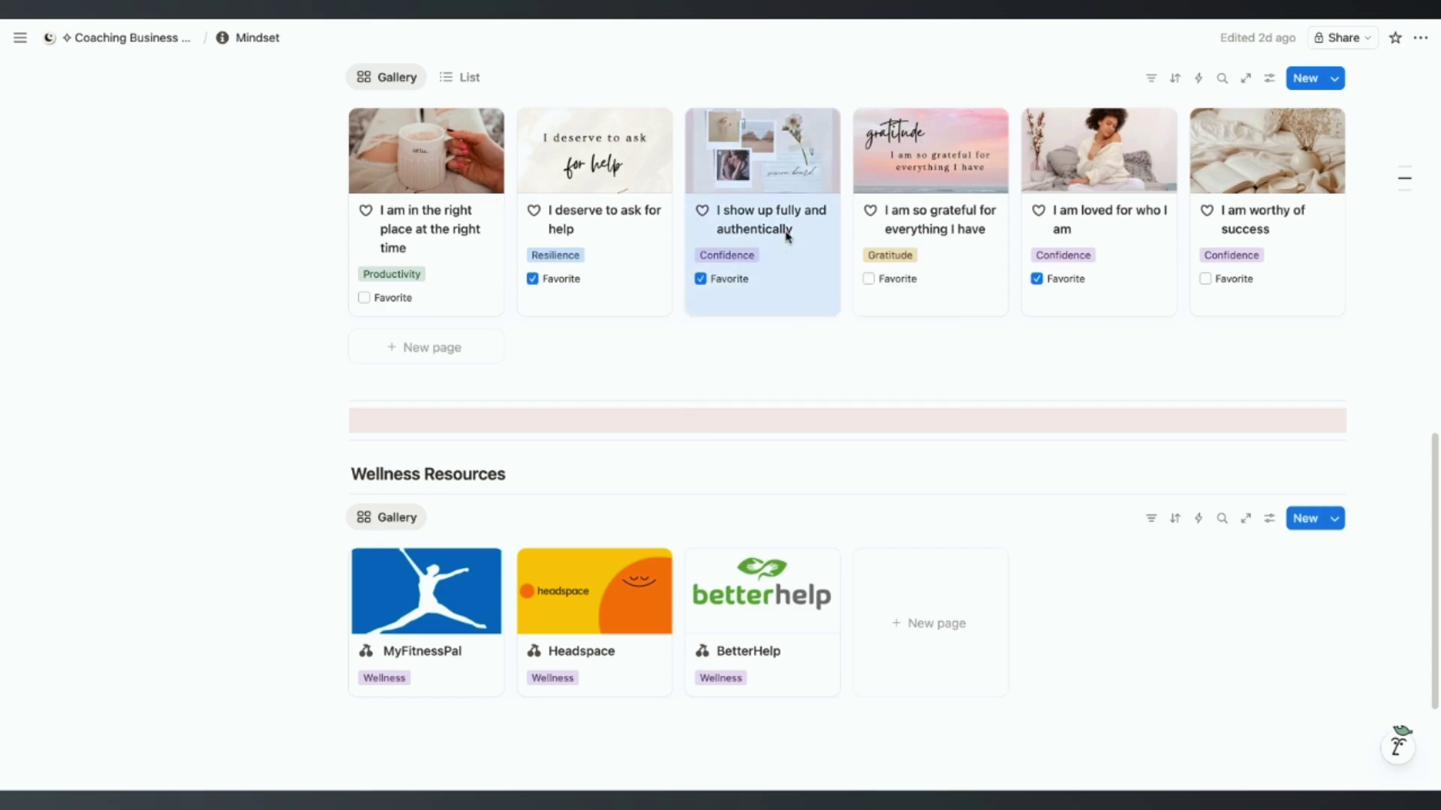
scroll(569, 470, "down", 3)
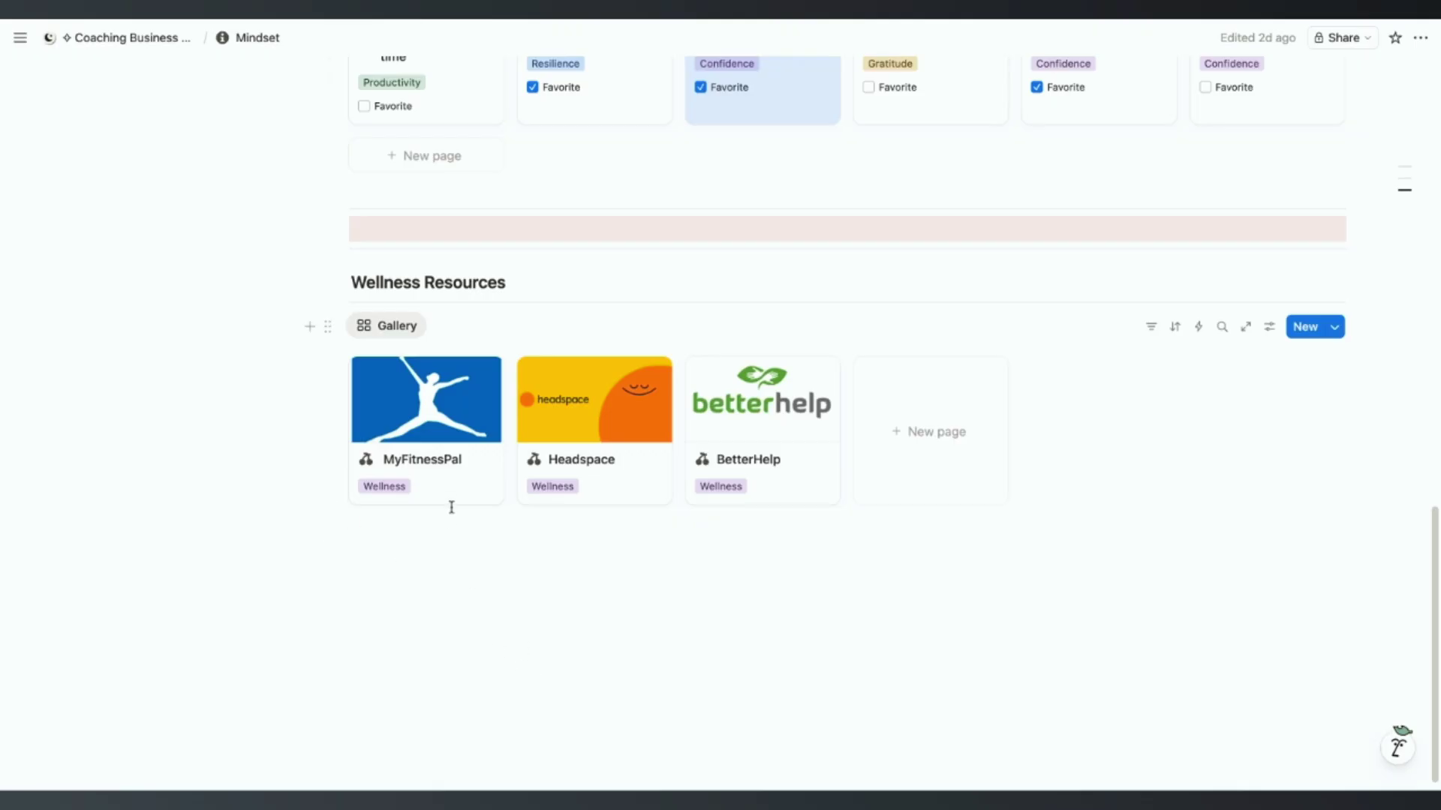
Step: Open the Habits page from the Personal Hub links and review its Daily, Weekly and Monthly Habits sections
scroll(785, 482, "up", 7)
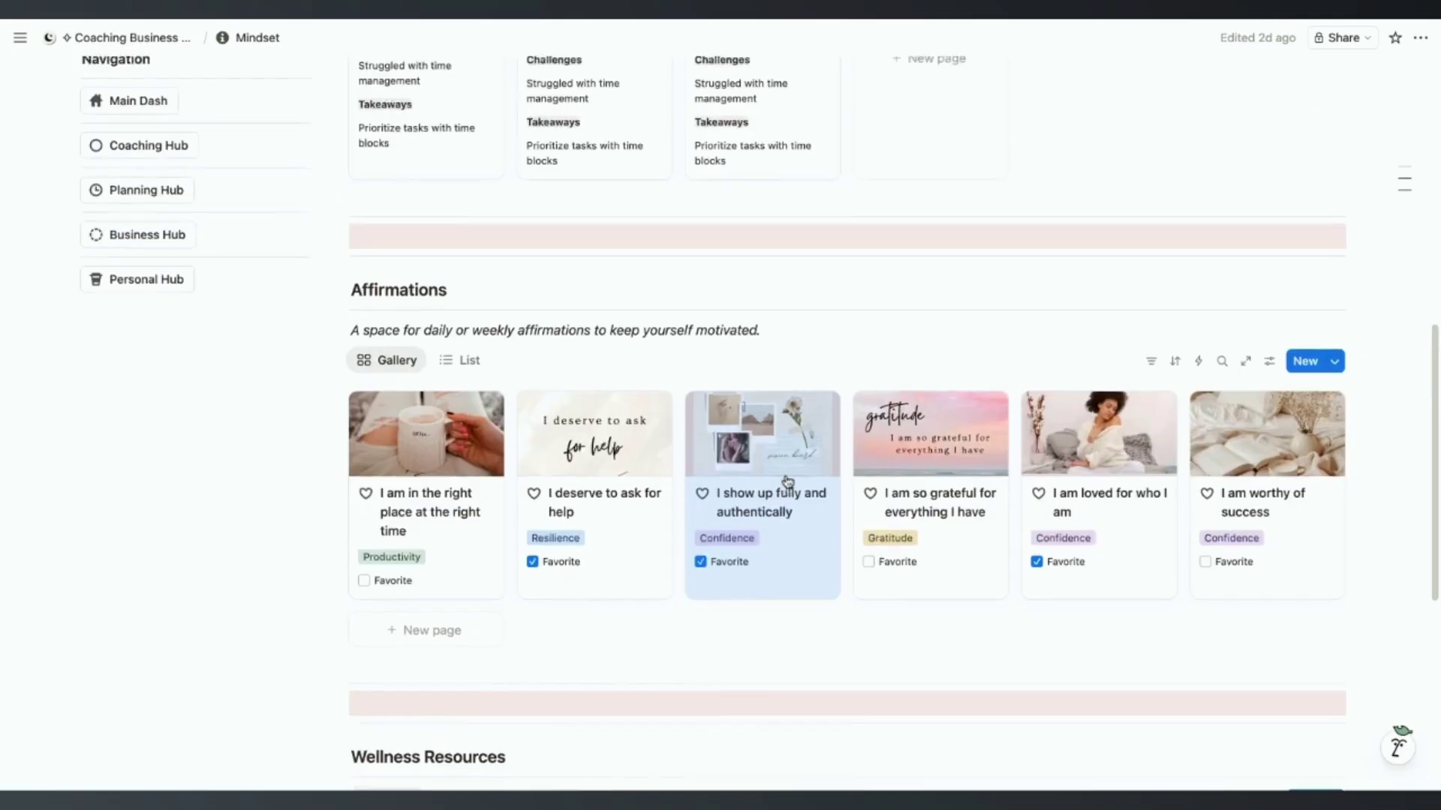
scroll(141, 421, "up", 7)
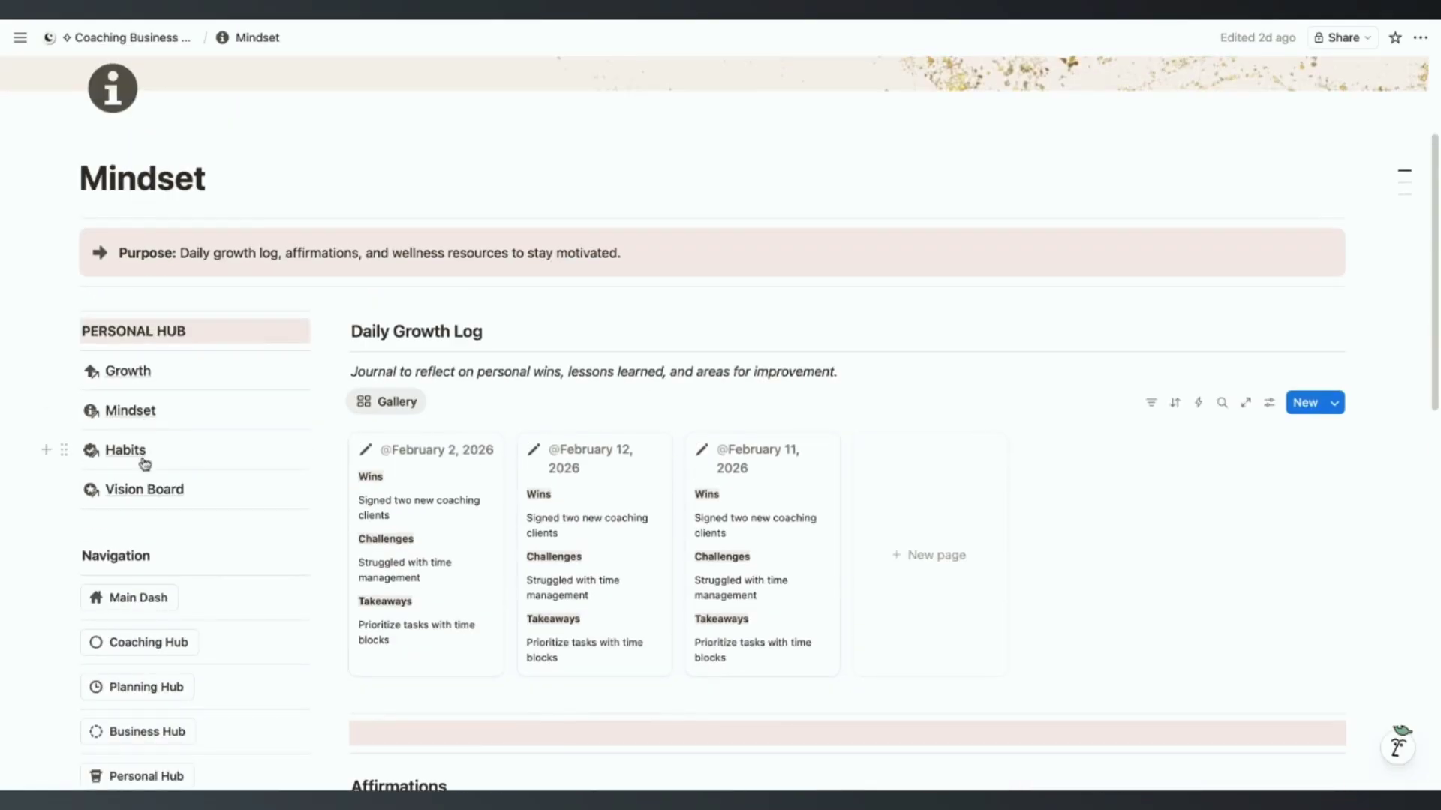
left_click(178, 451)
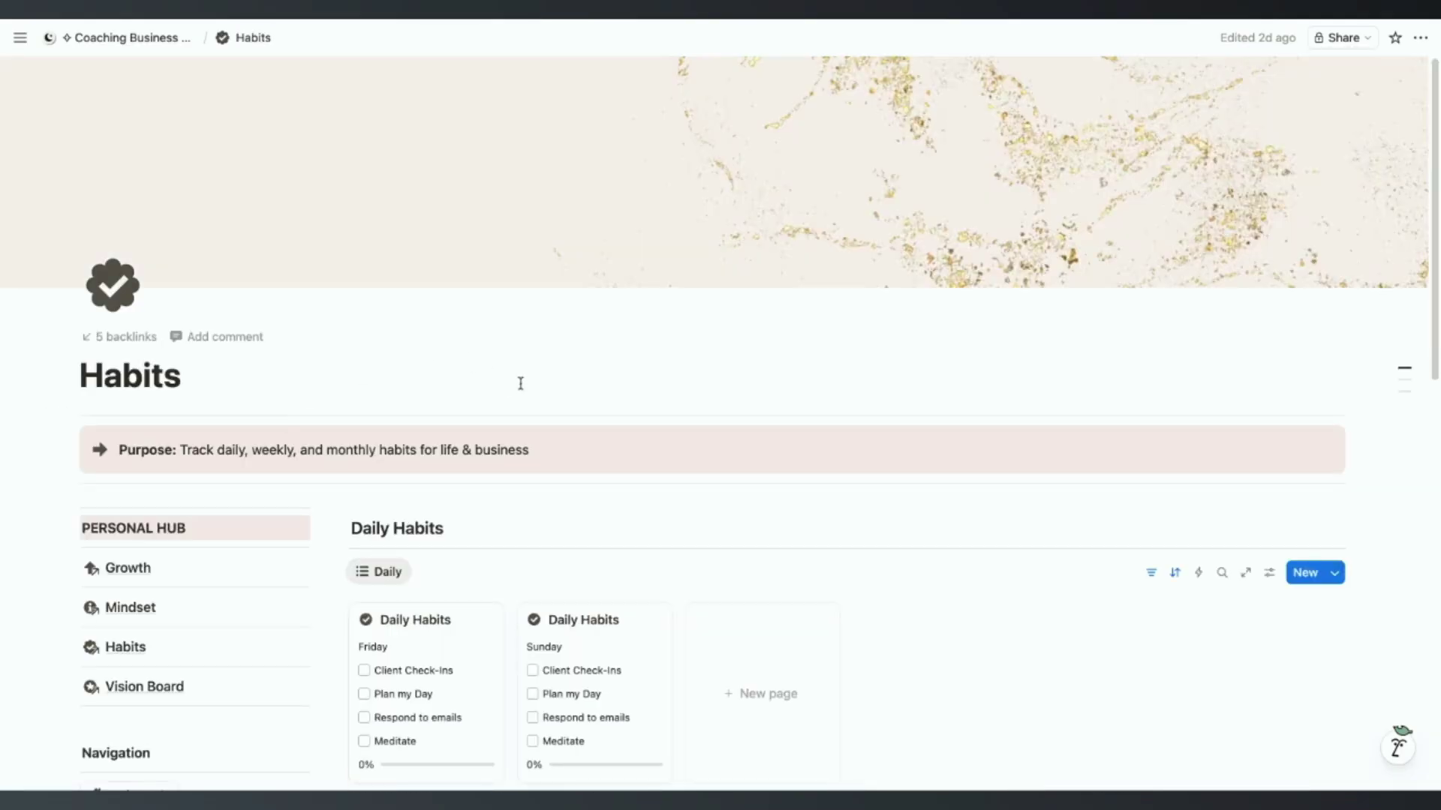
scroll(525, 398, "down", 4)
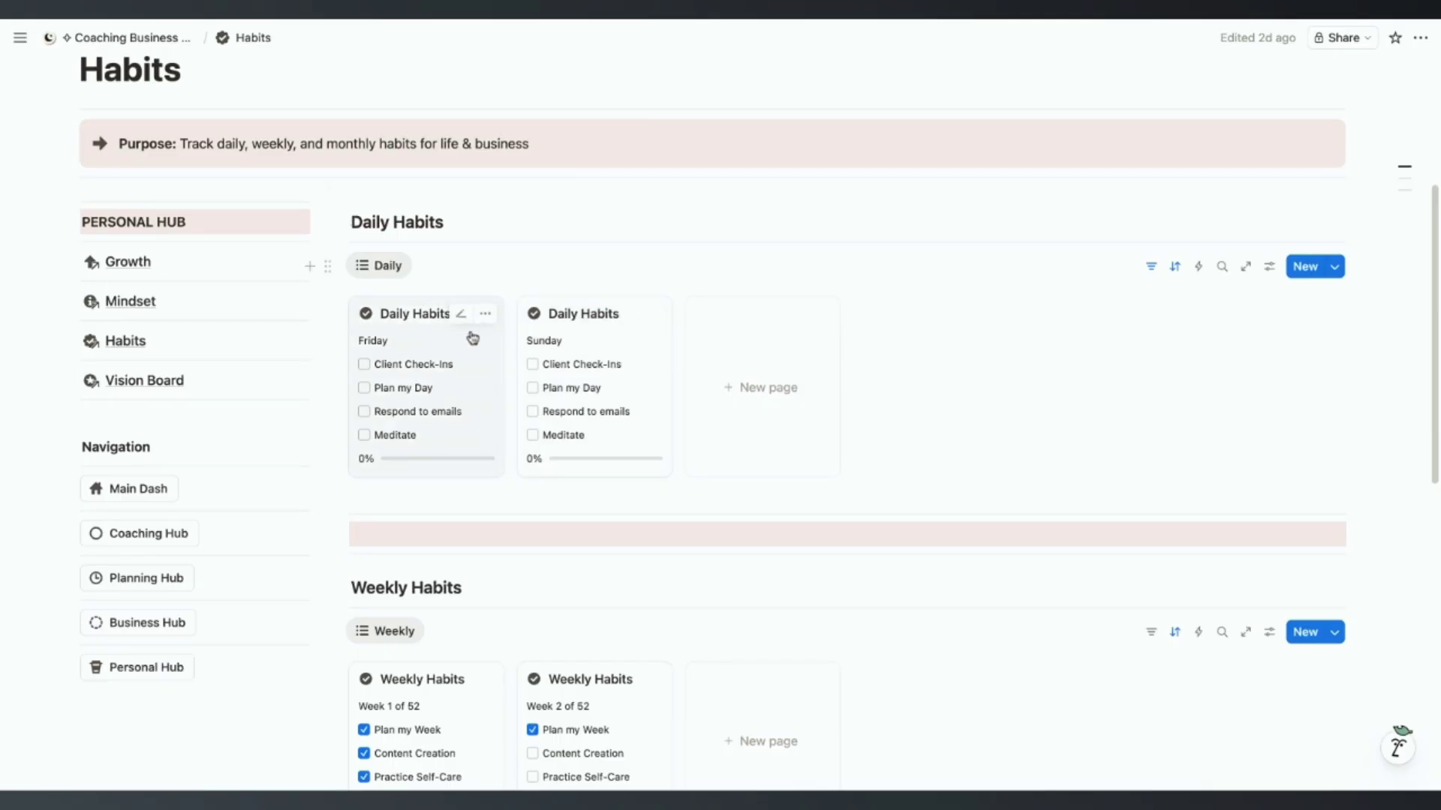
scroll(463, 360, "down", 8)
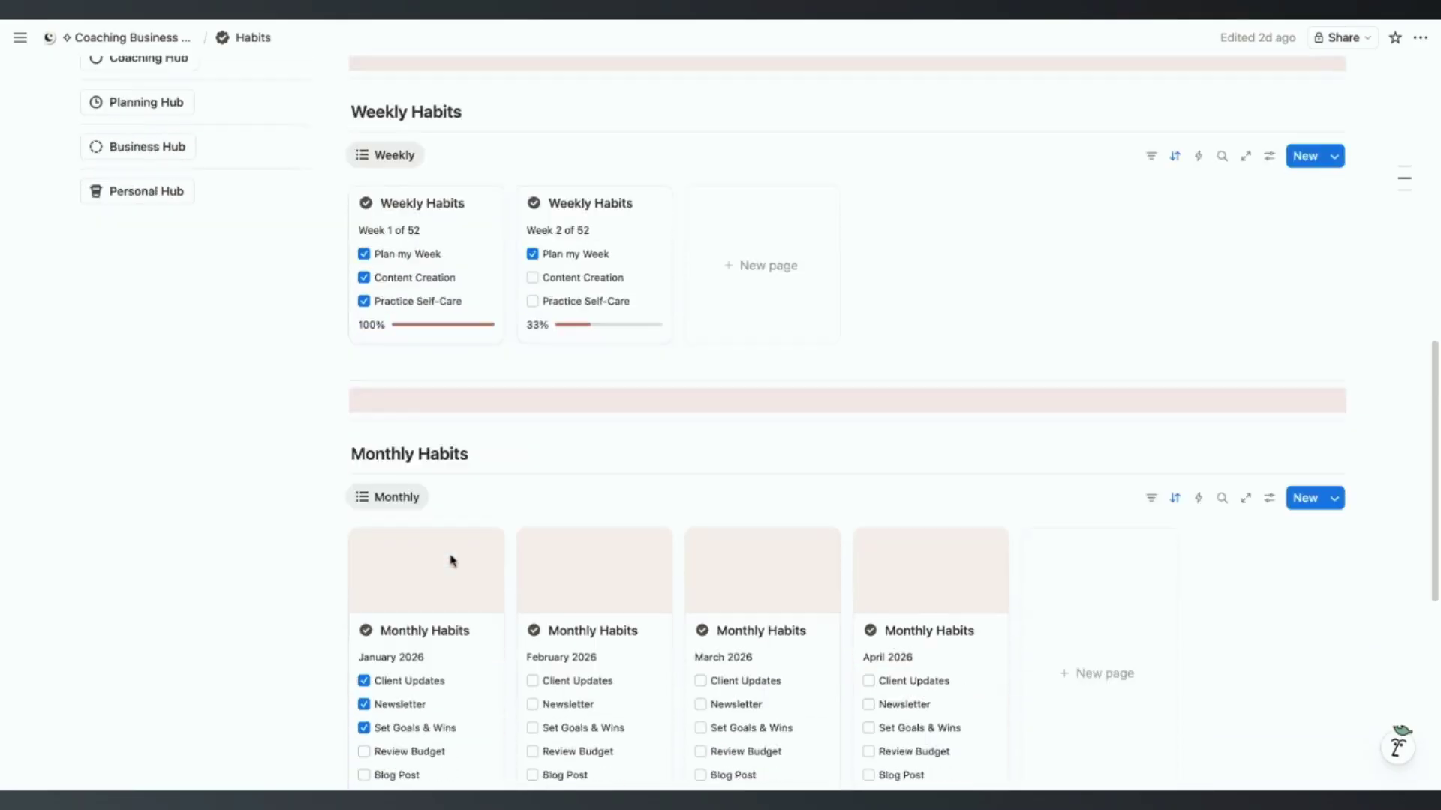
scroll(451, 547, "down", 1)
scroll(455, 586, "down", 1)
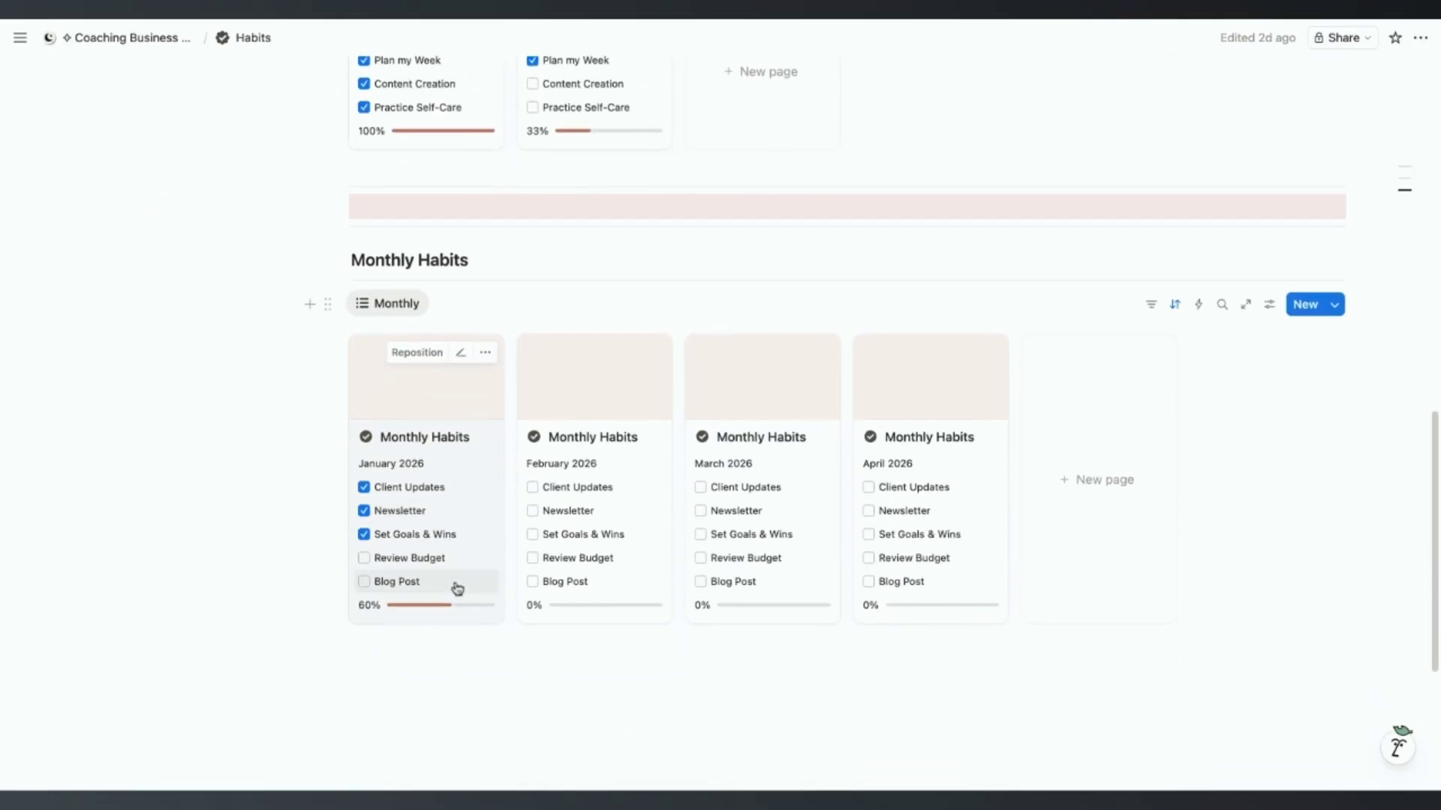
scroll(334, 391, "up", 4)
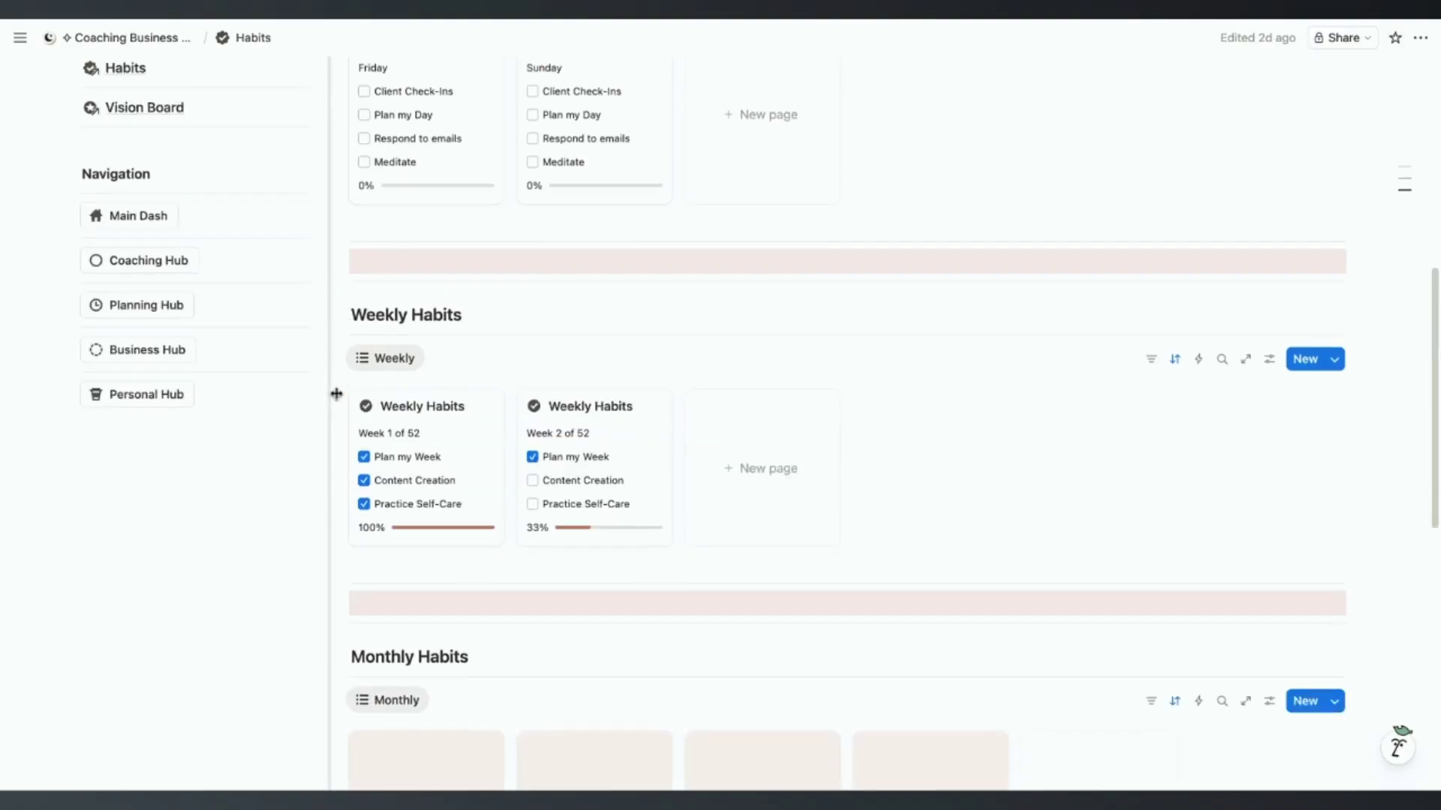
scroll(336, 394, "down", 1)
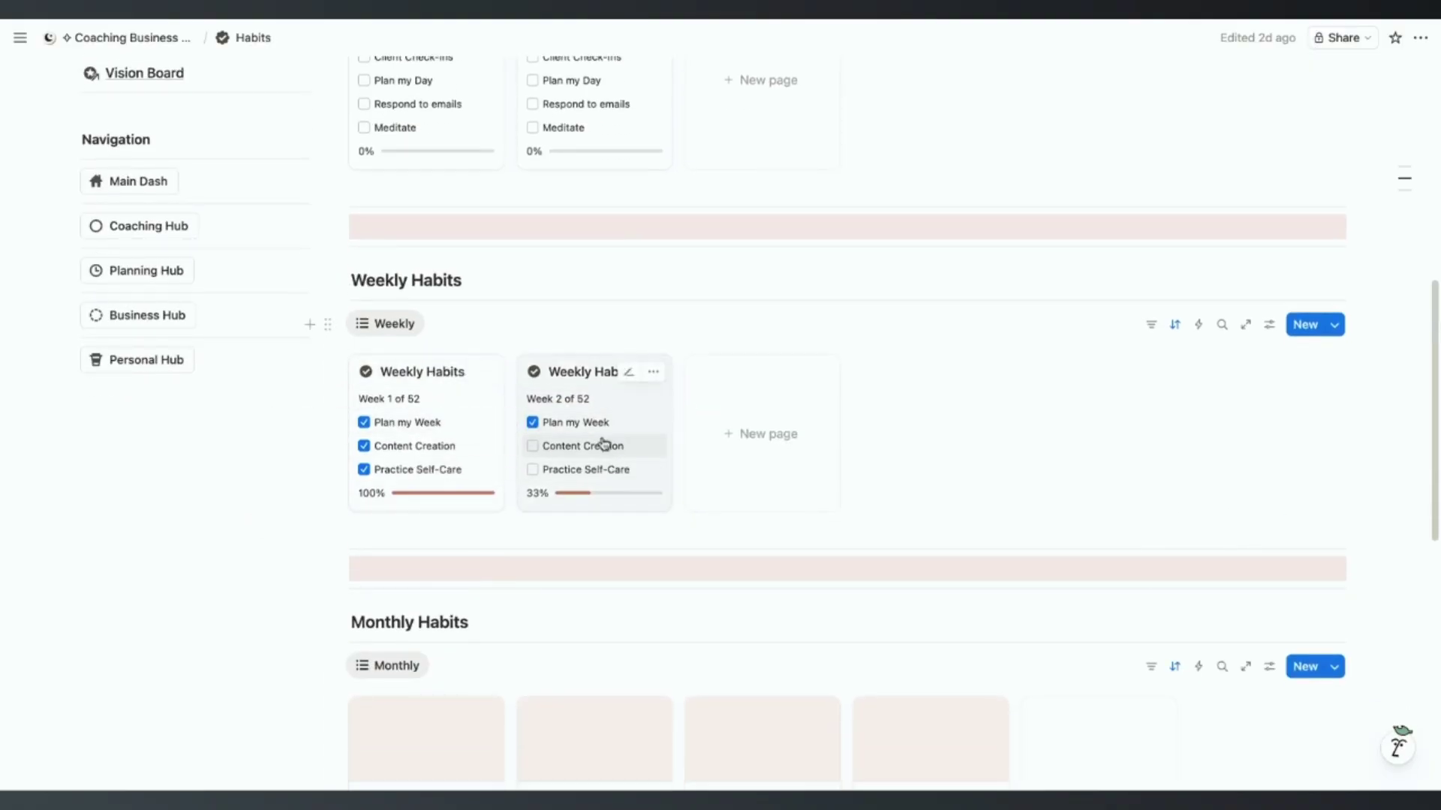
Step: Mark Content Creation and Practice Self-Care as done on the Week 2 of 52 card, and clear both again
left_click(533, 446)
left_click(533, 470)
left_click(533, 469)
left_click(533, 446)
Step: Examine the Monthly Habits cards for January through April 2026
scroll(568, 398, "down", 3)
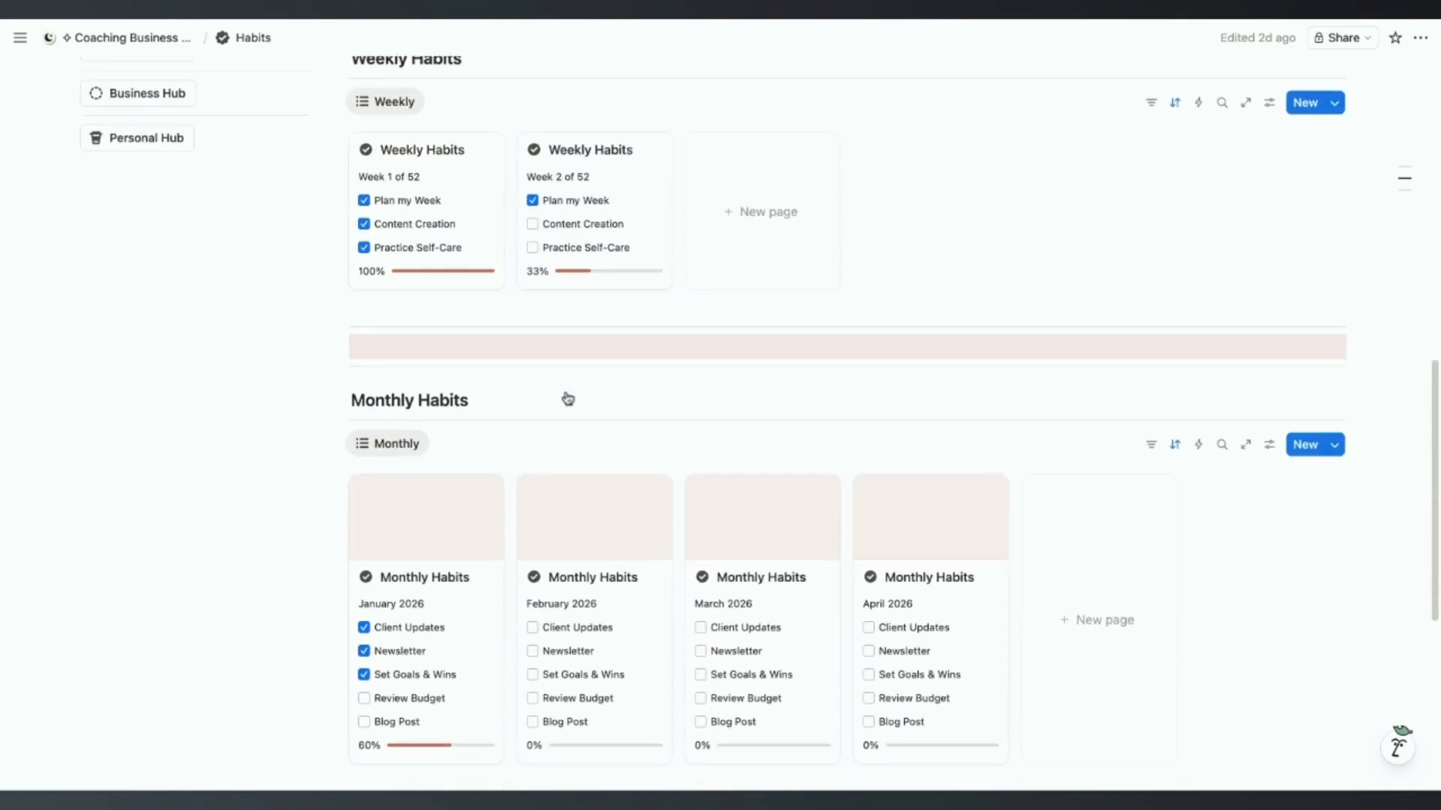
scroll(569, 398, "down", 3)
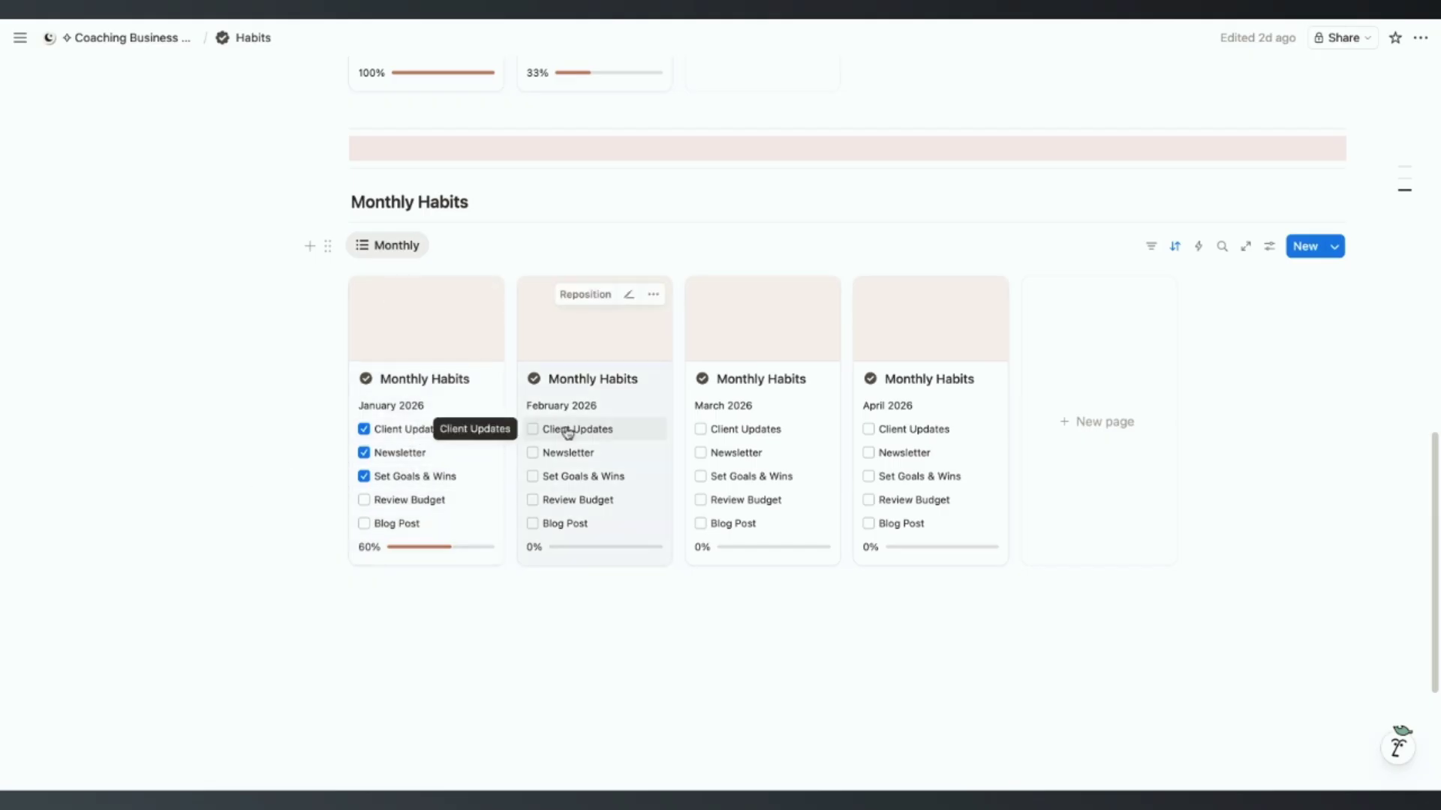
Step: Open the Vision Board page from the Personal Hub links and view its purpose and first blocks
scroll(577, 462, "up", 15)
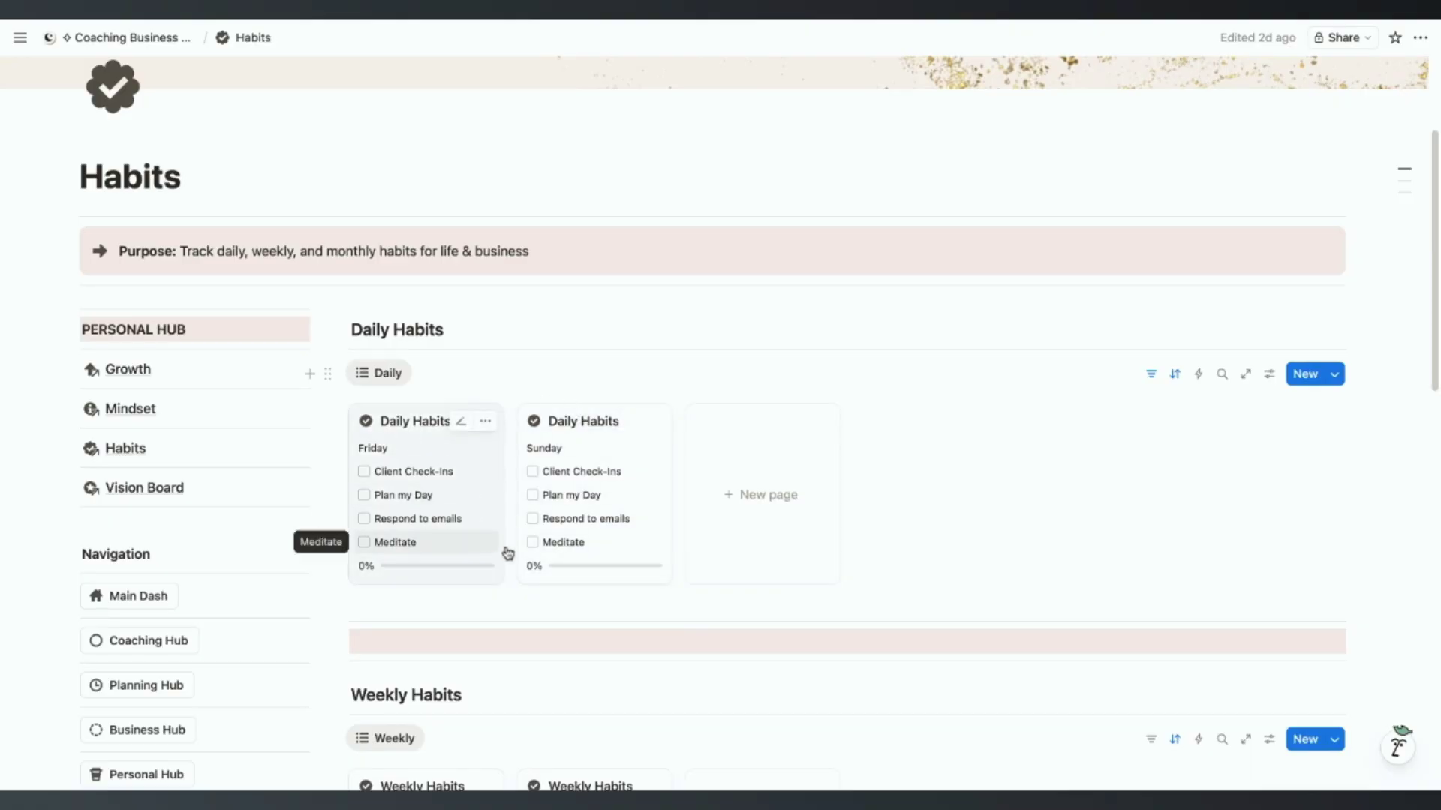
scroll(155, 470, "down", 1)
left_click(131, 460)
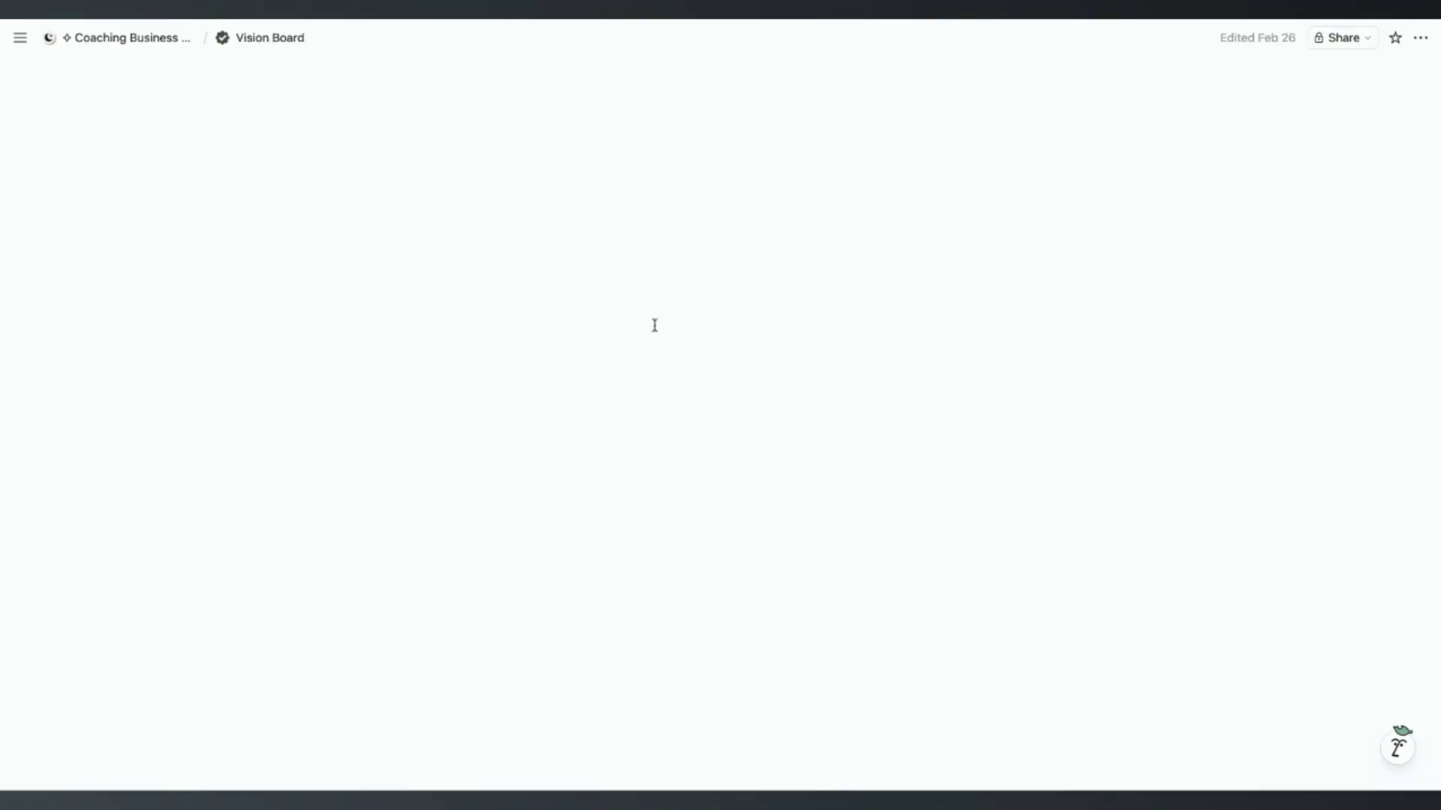
scroll(667, 351, "down", 5)
scroll(667, 352, "down", 2)
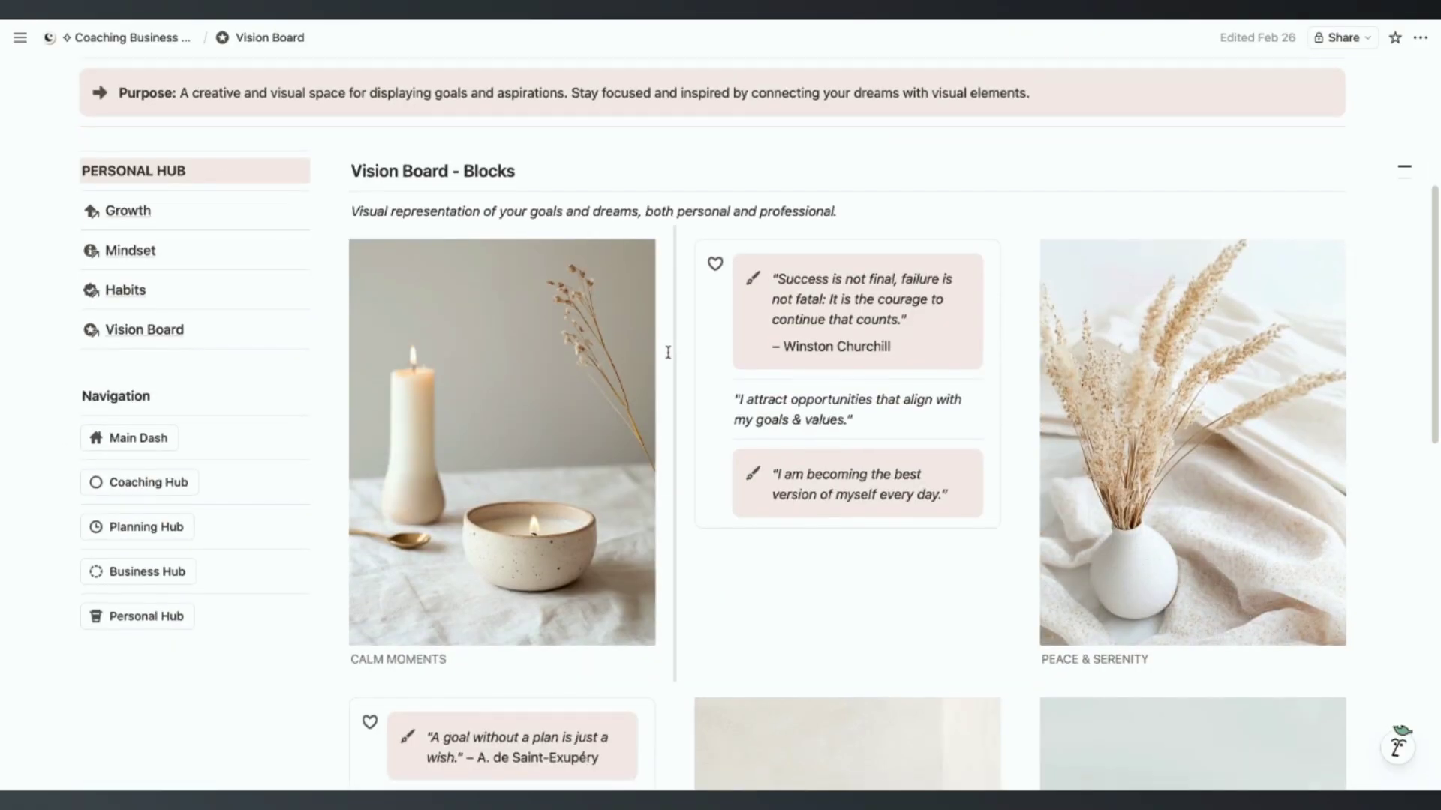
scroll(667, 352, "up", 4)
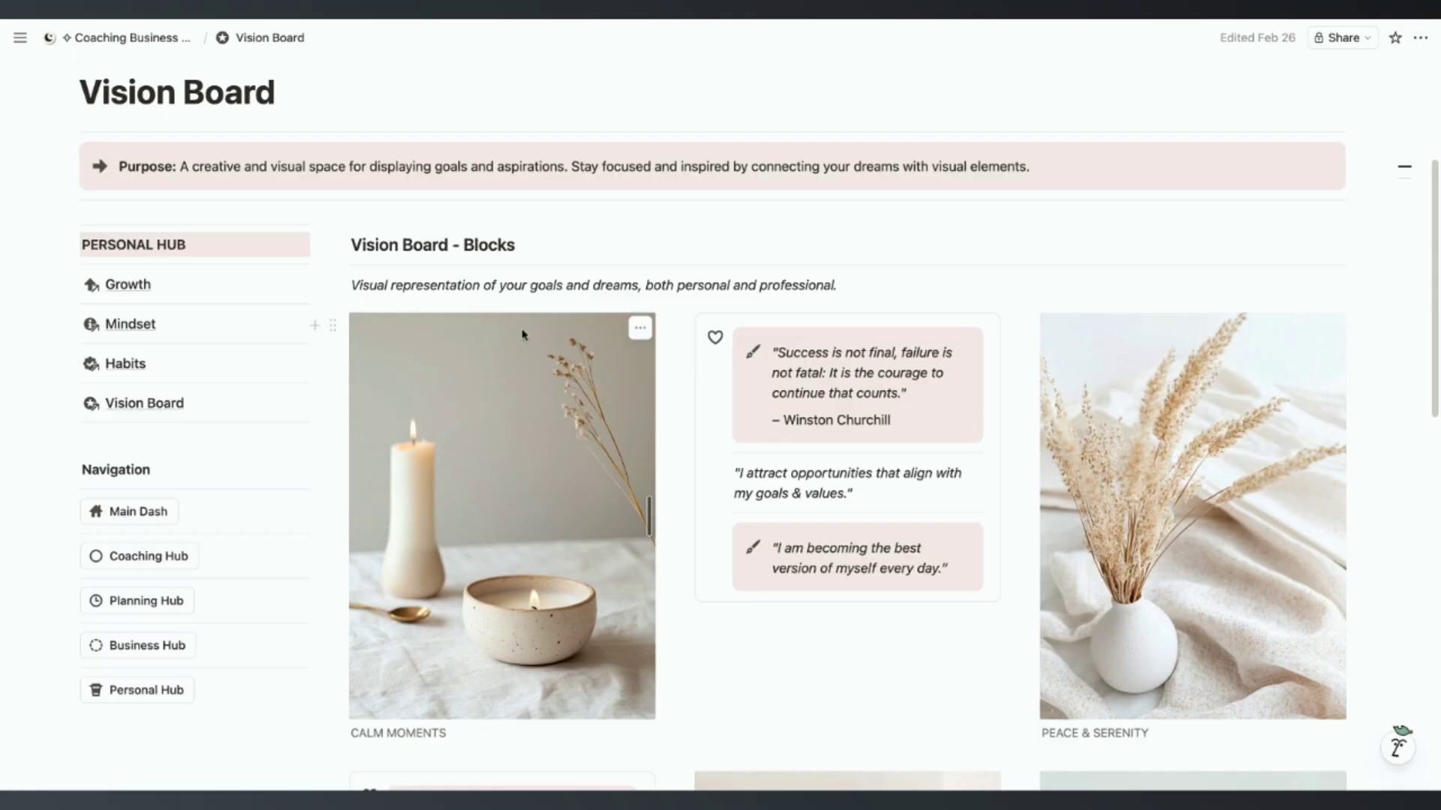
Step: Examine the captioned images and quote callouts in the Vision Board - Blocks section
scroll(523, 335, "down", 5)
scroll(530, 339, "up", 3)
scroll(749, 271, "down", 5)
scroll(749, 270, "down", 4)
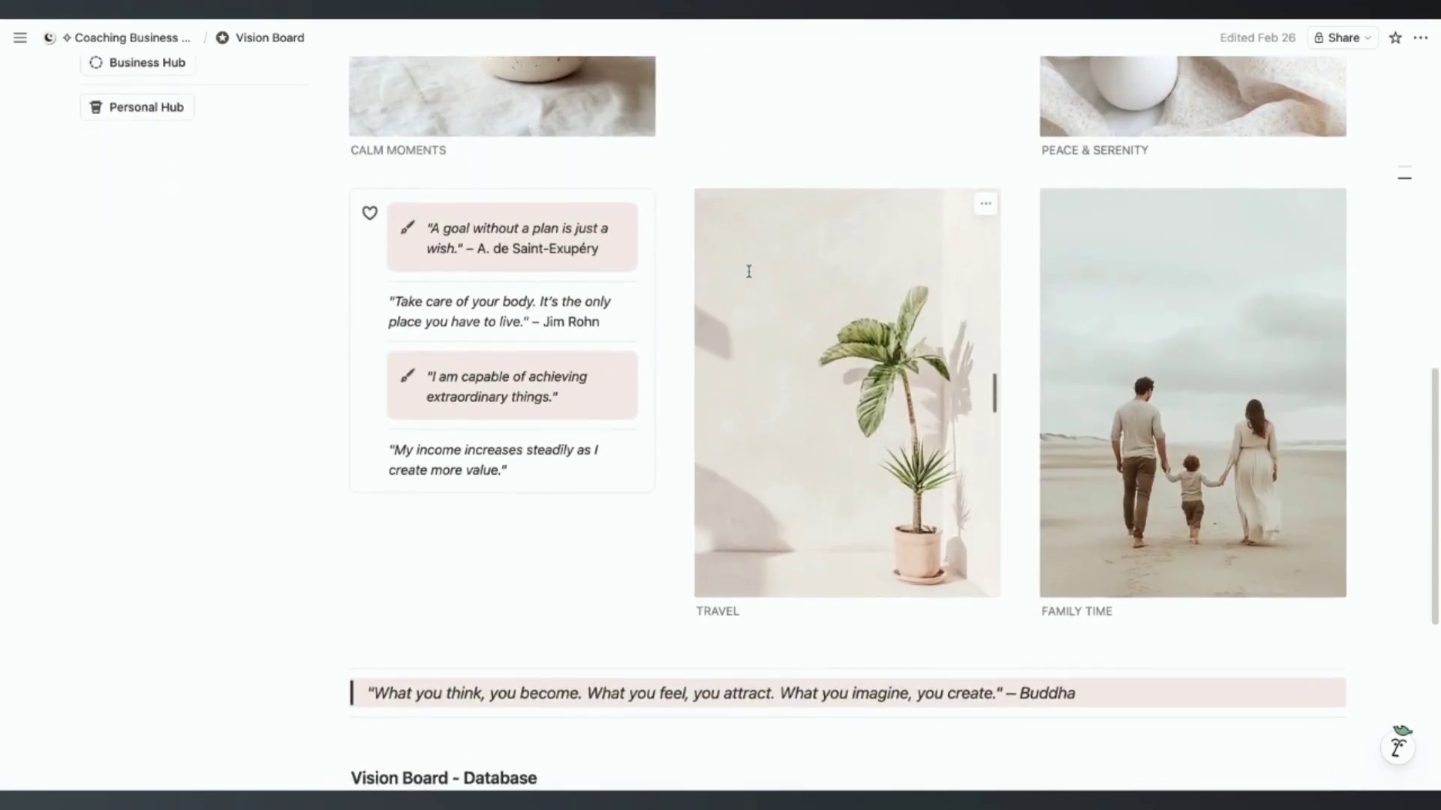
scroll(749, 271, "down", 4)
scroll(749, 271, "up", 4)
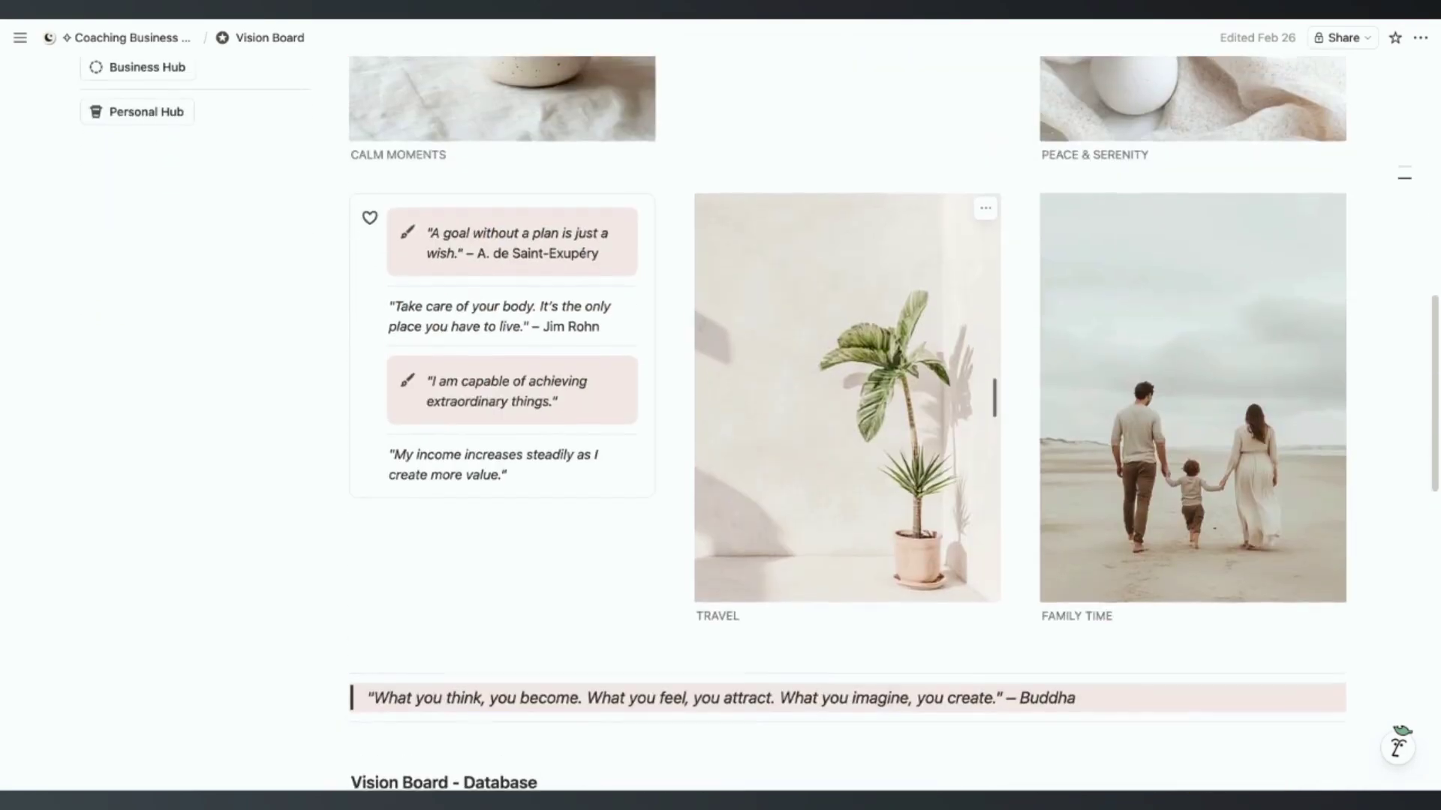
scroll(994, 398, "up", 3)
scroll(995, 398, "down", 3)
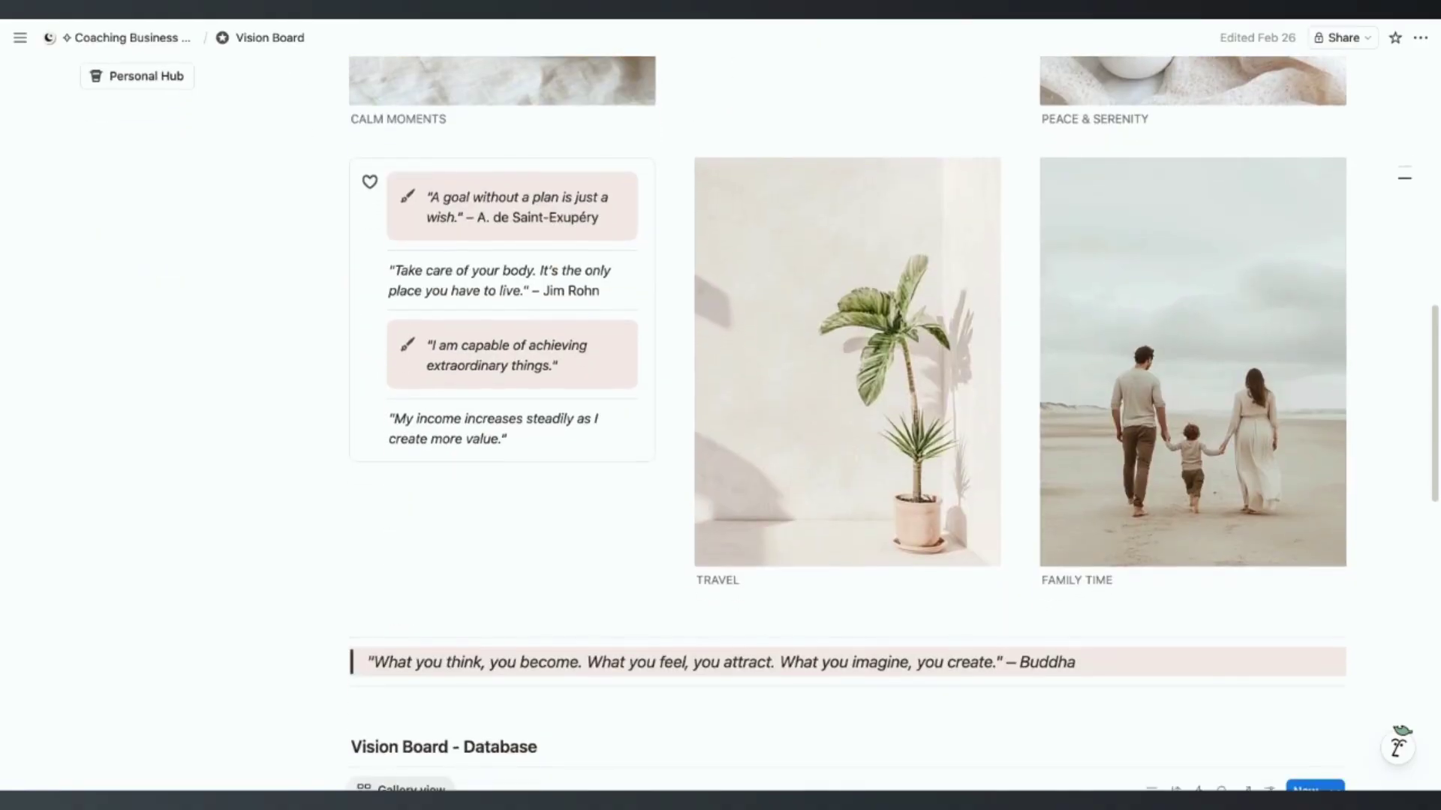
Step: Review the Vision Board - Database gallery, including its goal cards, goal categories and Achieved checkboxes
scroll(994, 375, "down", 3)
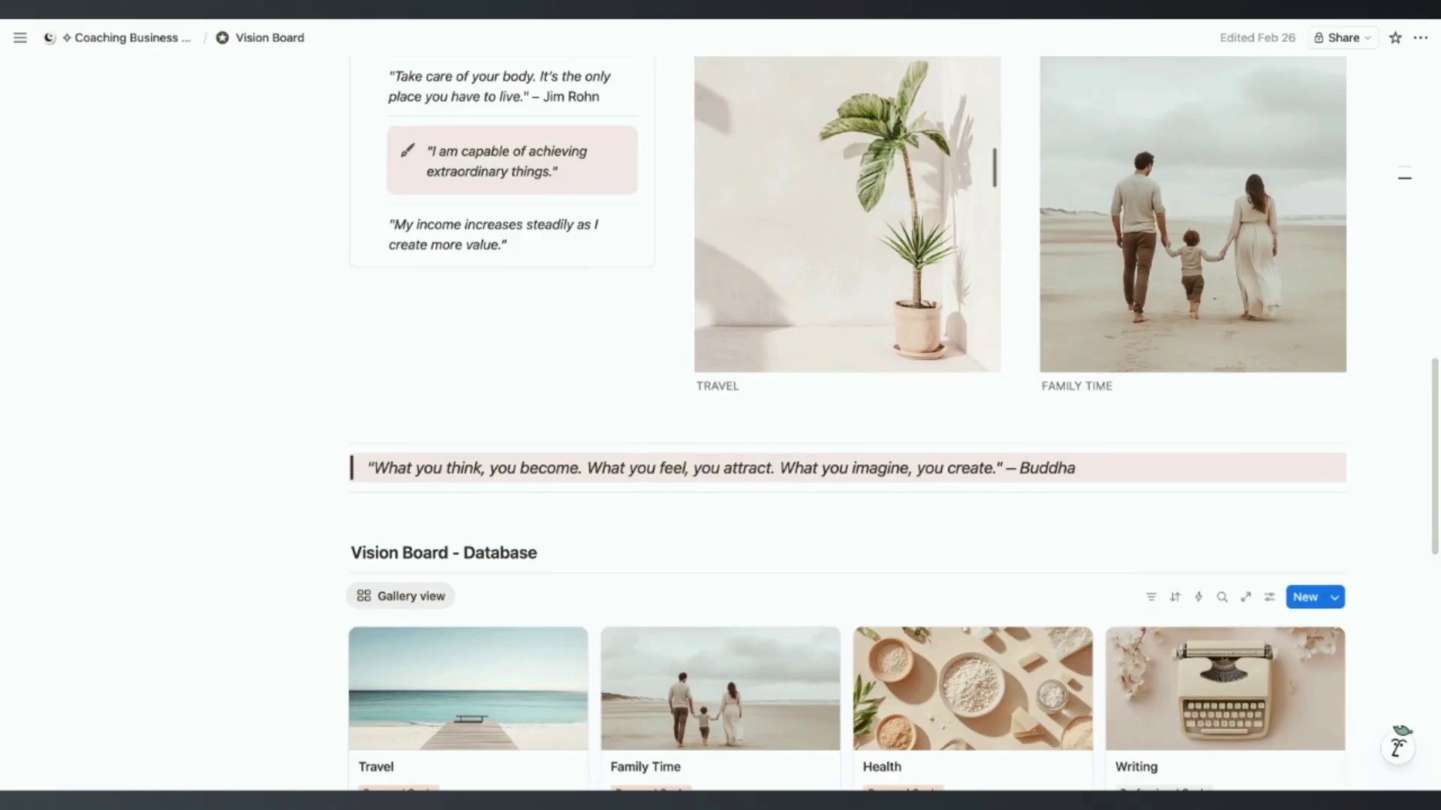
scroll(514, 257, "down", 5)
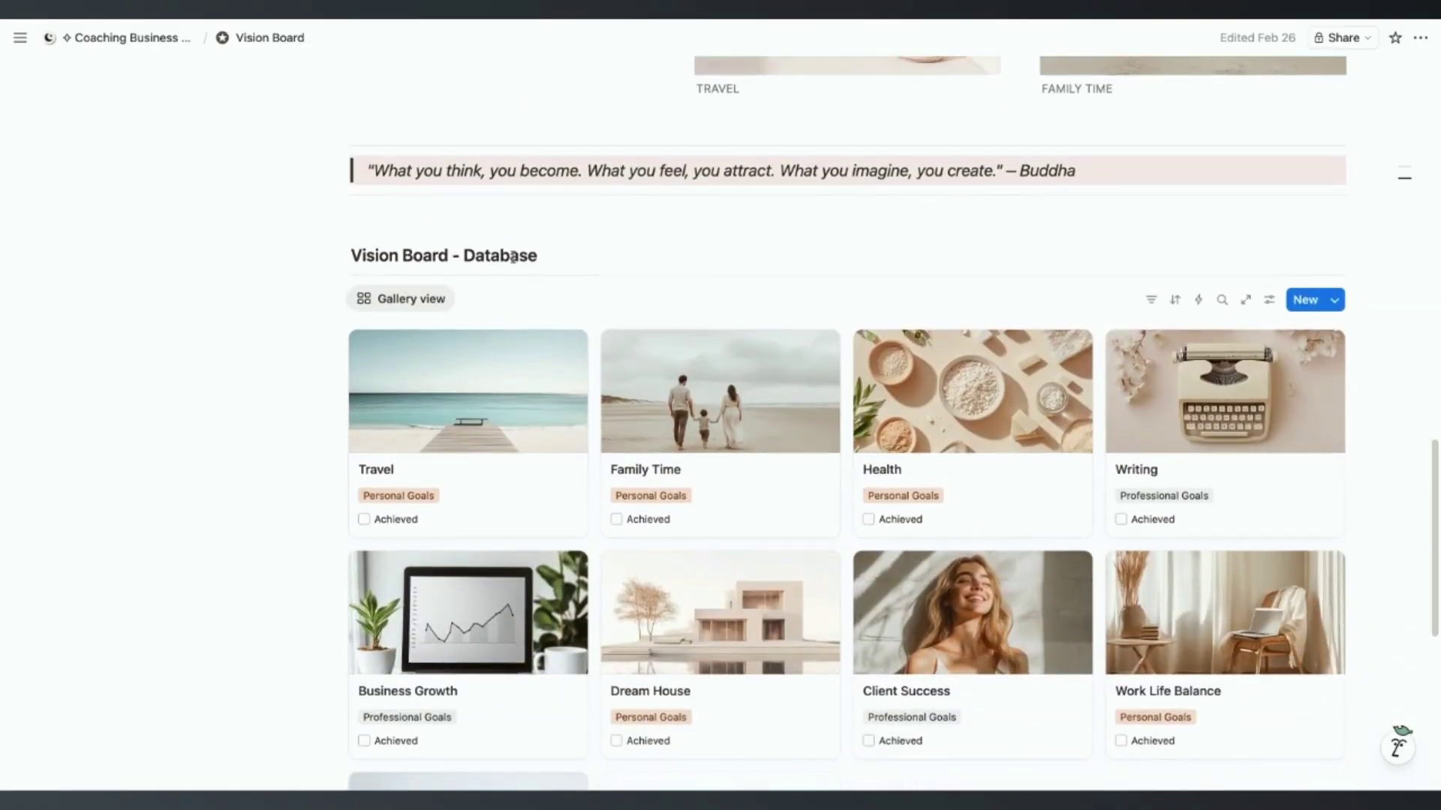
scroll(431, 228, "down", 2)
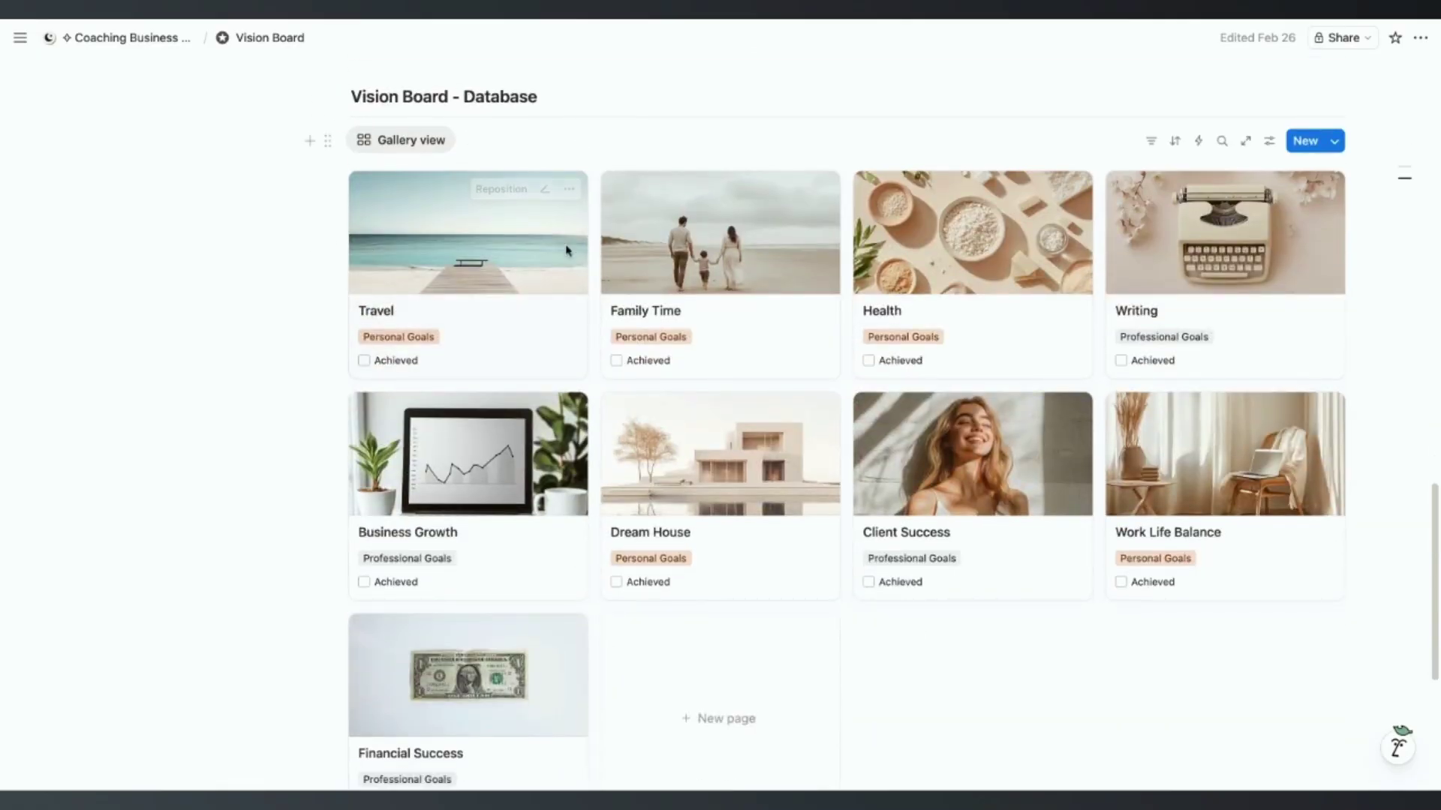
scroll(417, 370, "up", 3)
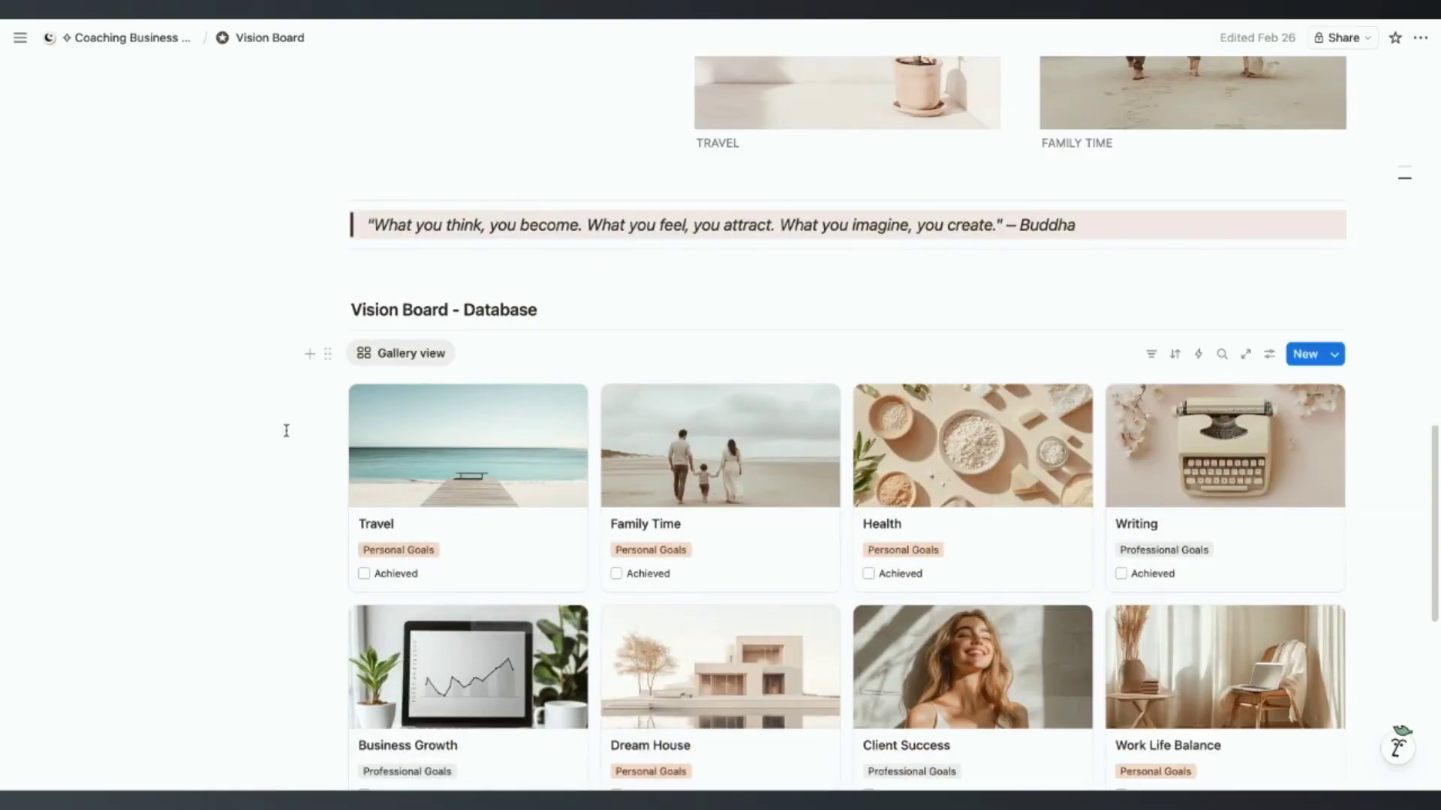
scroll(496, 454, "up", 12)
scroll(771, 344, "down", 14)
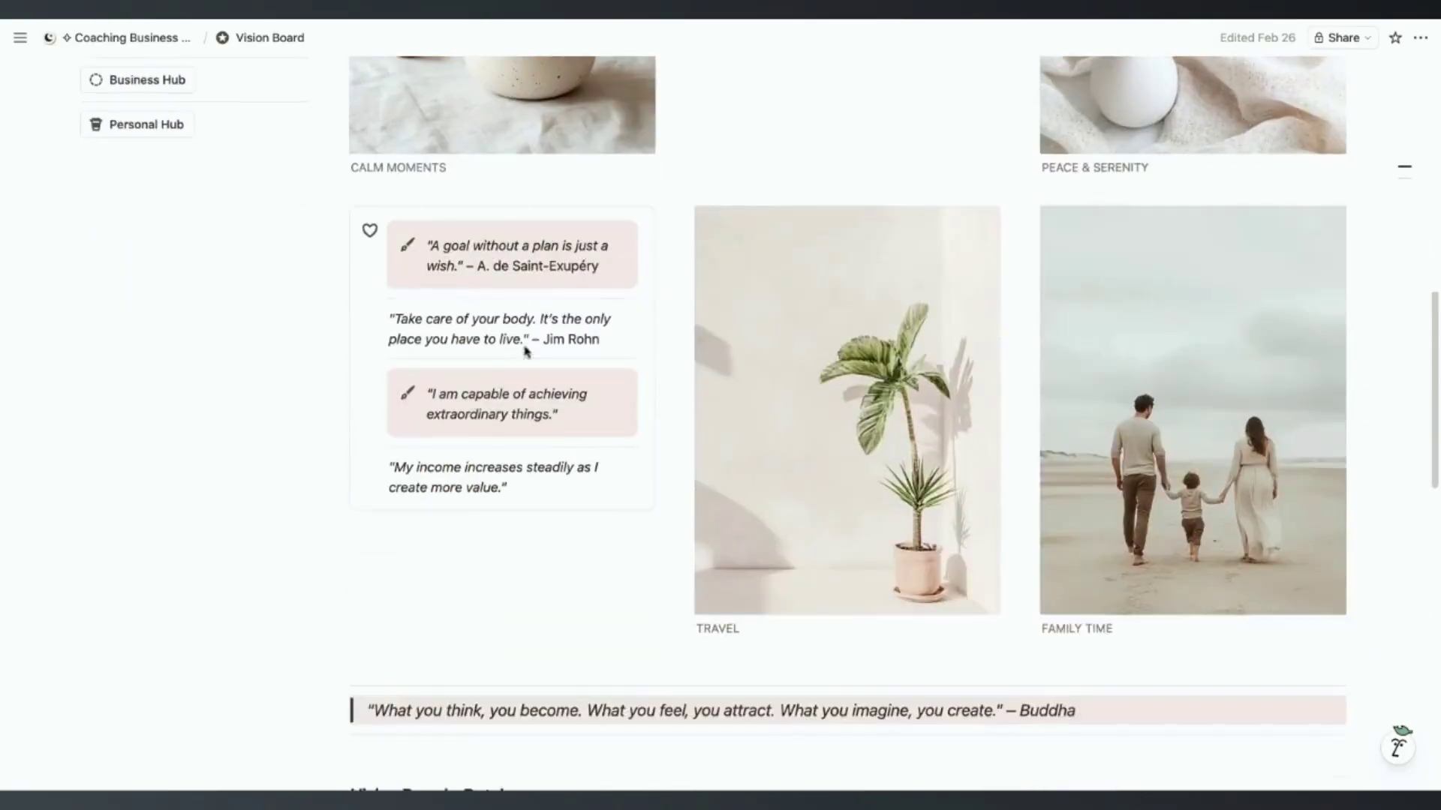
scroll(713, 341, "down", 6)
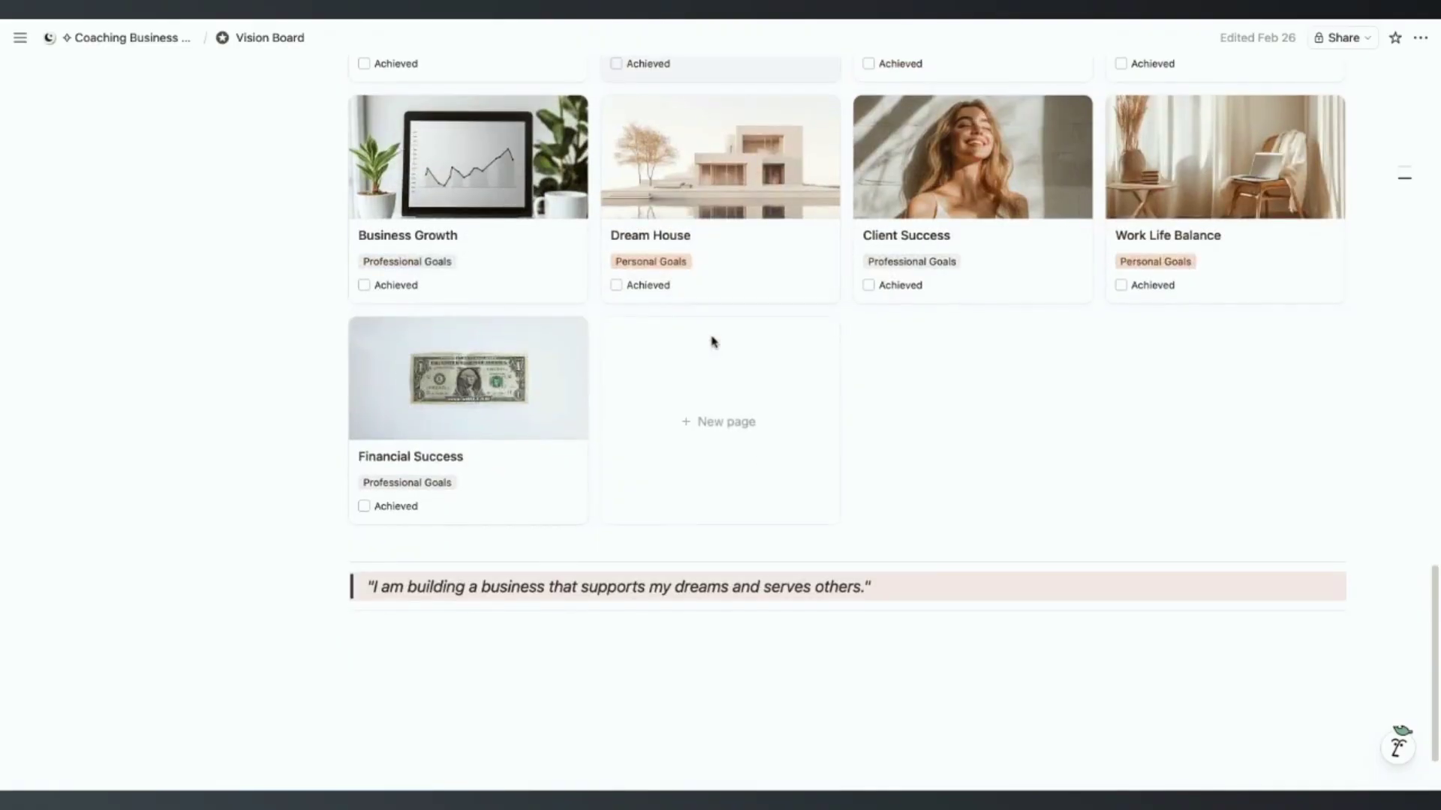
Step: Go back to the Main Dash from the Vision Board page's navigation links
scroll(713, 341, "up", 8)
scroll(720, 420, "up", 18)
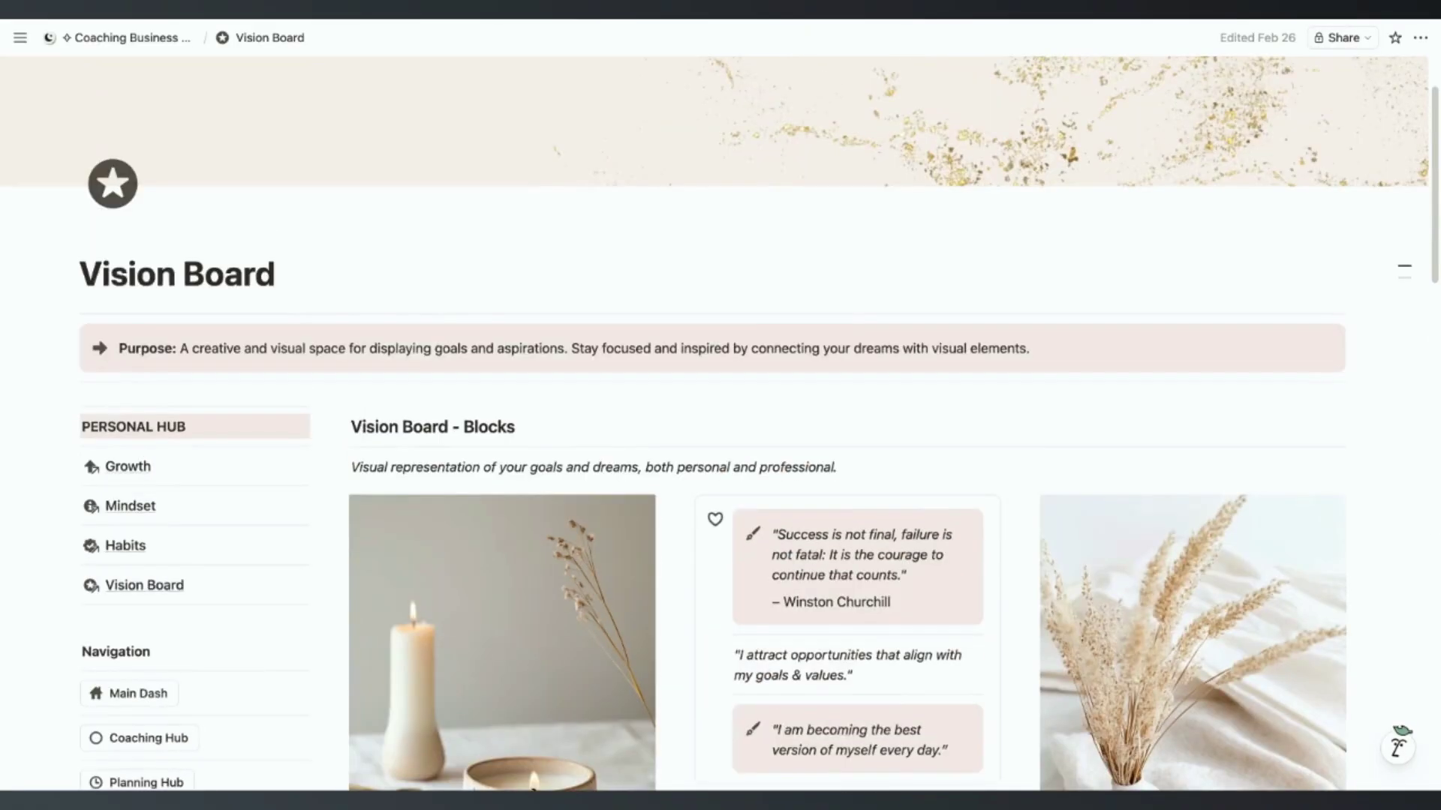
scroll(64, 646, "down", 4)
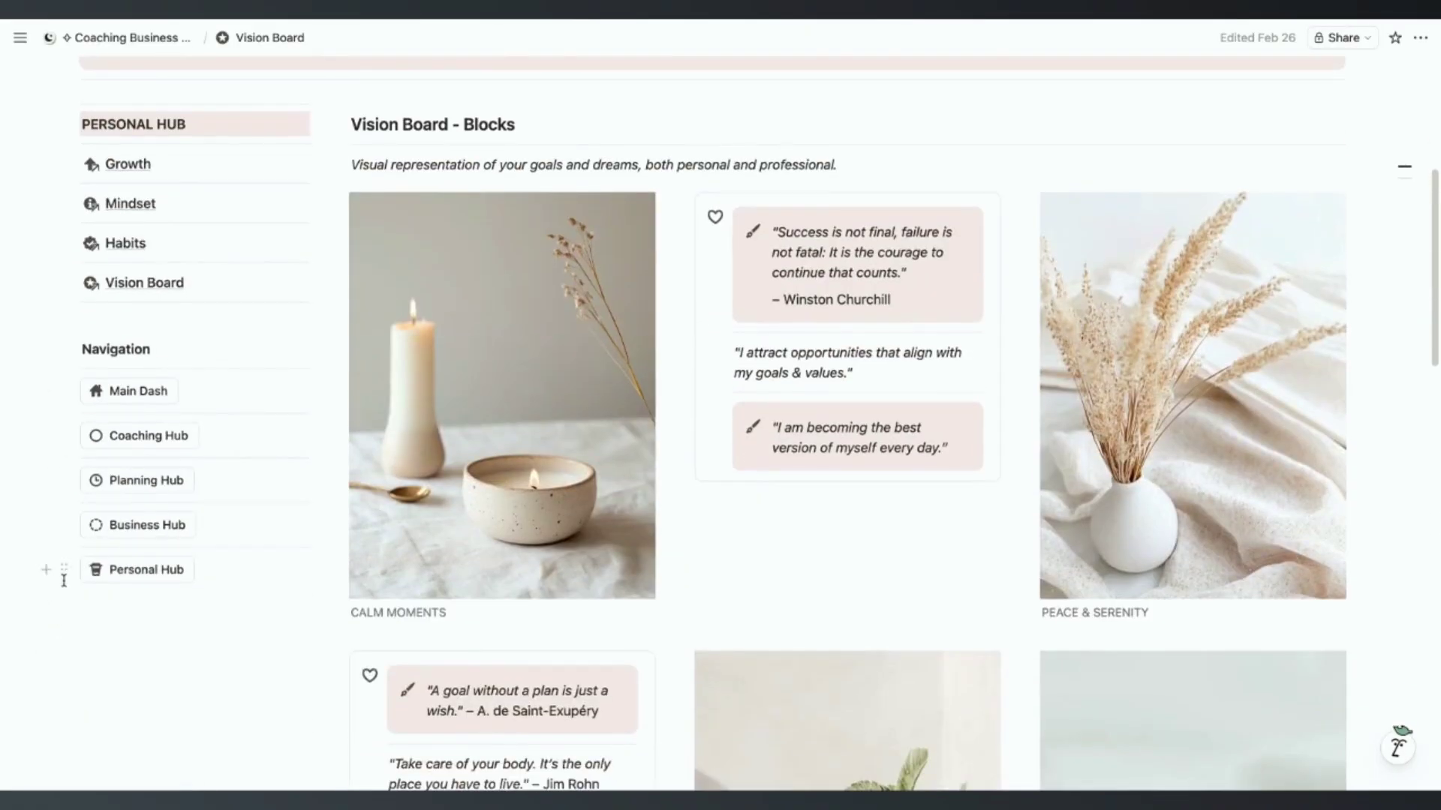
scroll(142, 241, "up", 3)
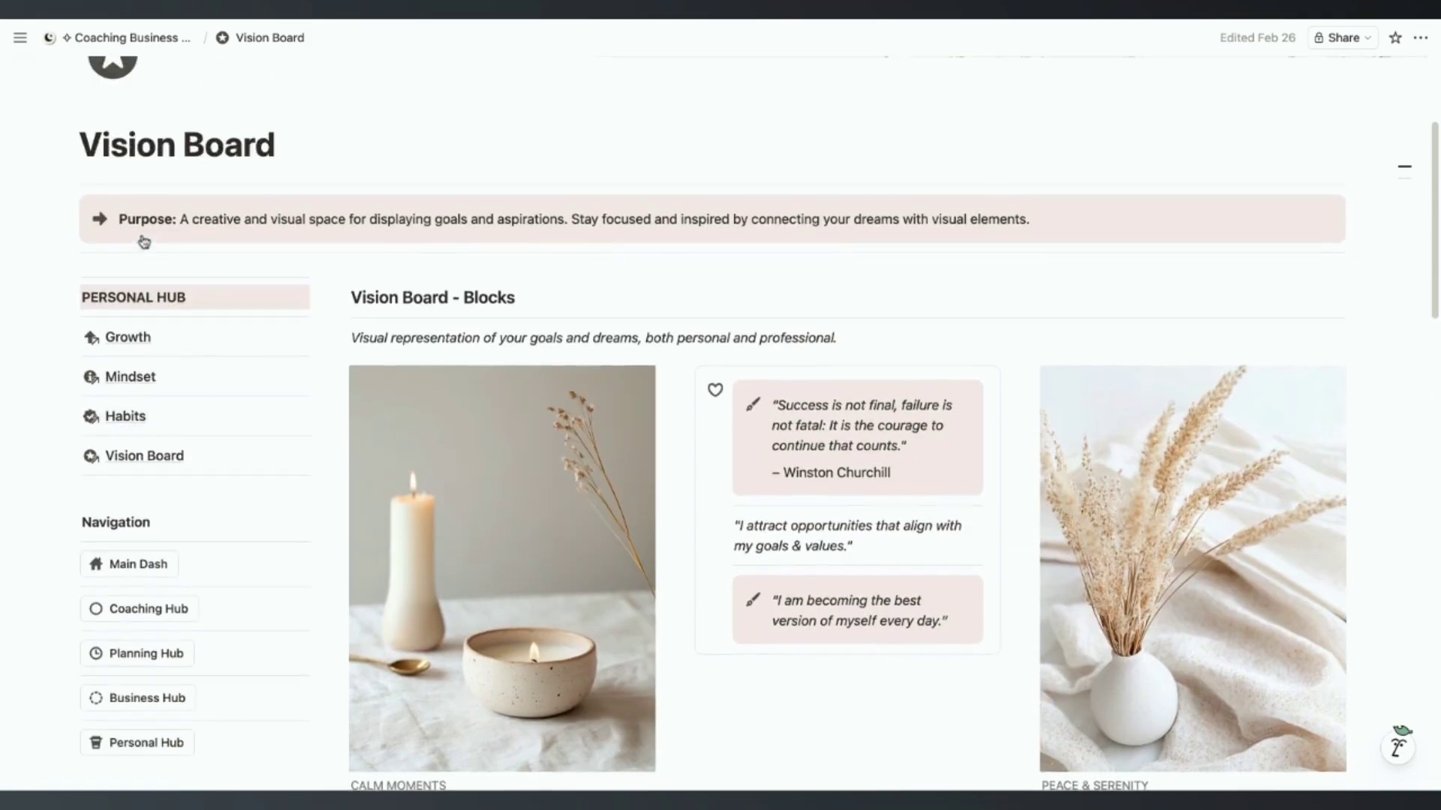
left_click(140, 567)
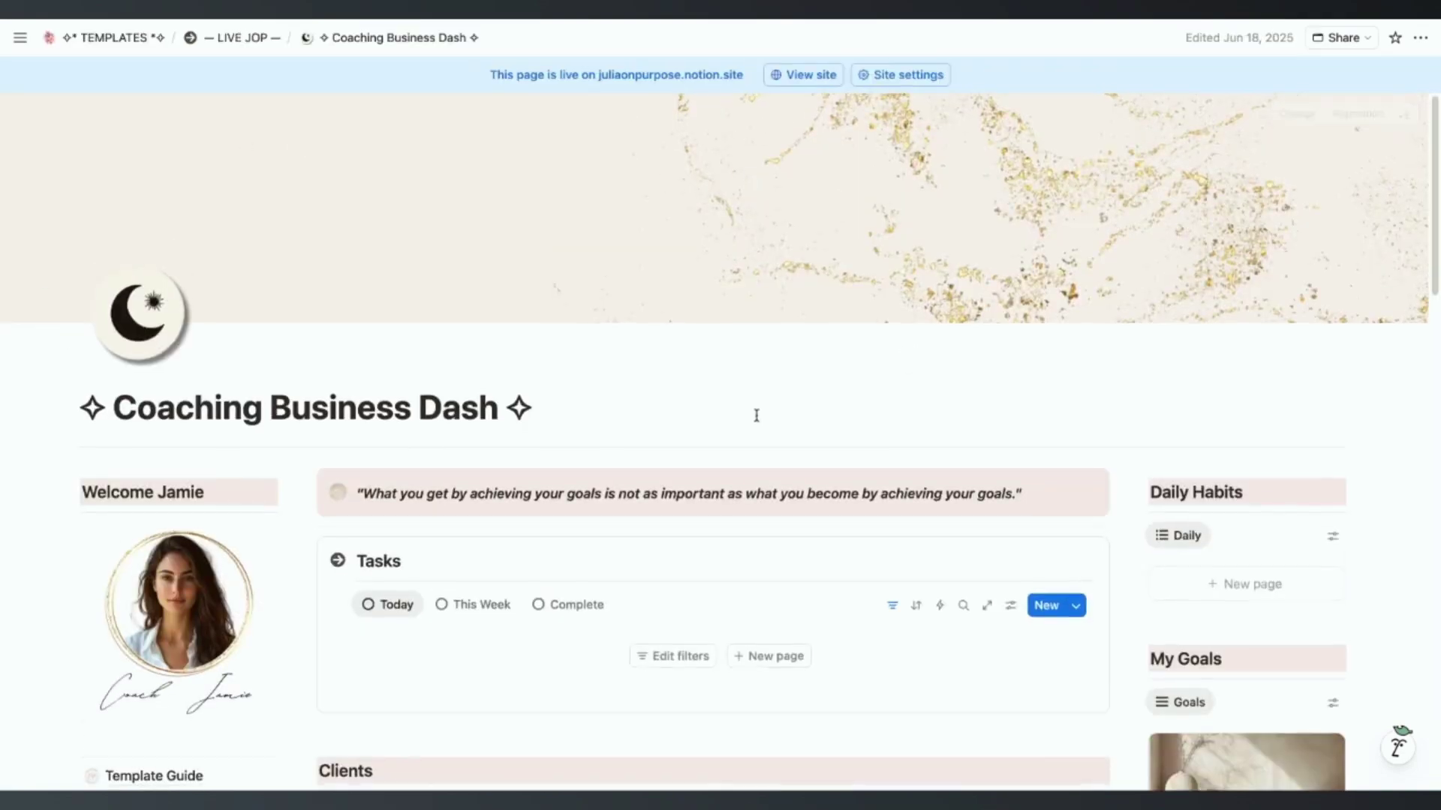
Step: Review the Coaching Business Dash overview, including Tasks, Clients, Monthly Overview, Dash Content, Daily Habits and My Goals
scroll(743, 409, "down", 2)
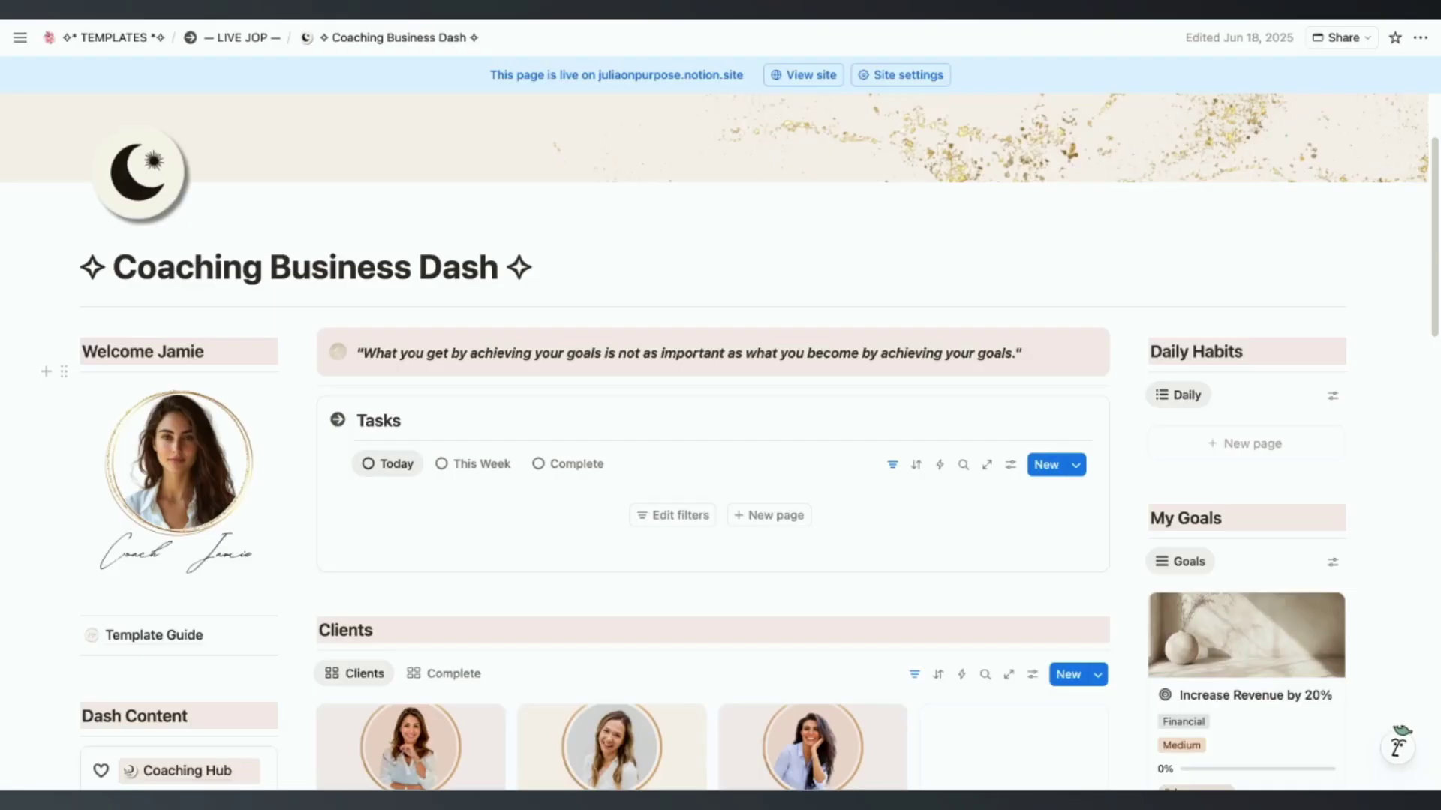
scroll(550, 531, "down", 3)
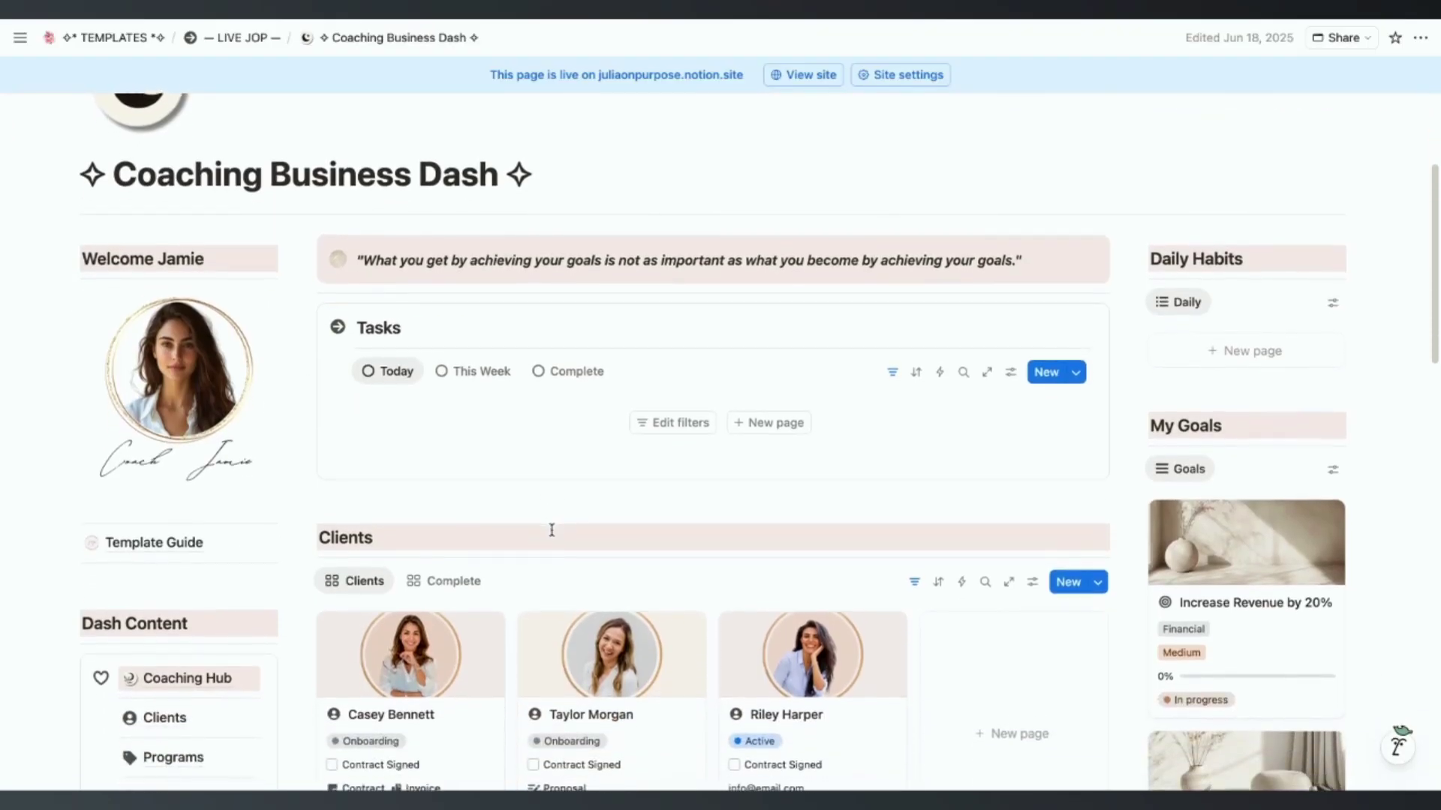
scroll(551, 530, "down", 8)
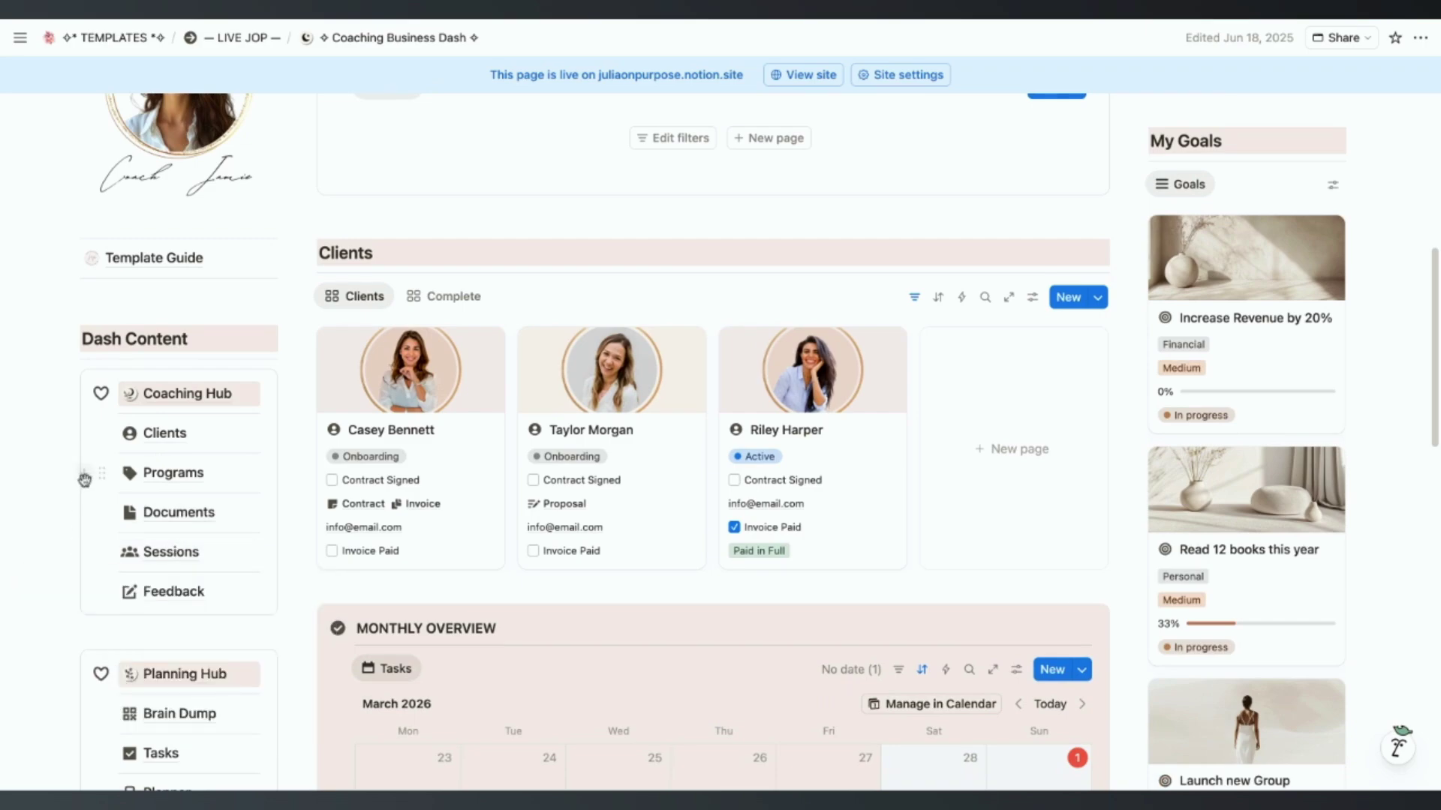
scroll(83, 479, "down", 3)
mouse_move(20, 489)
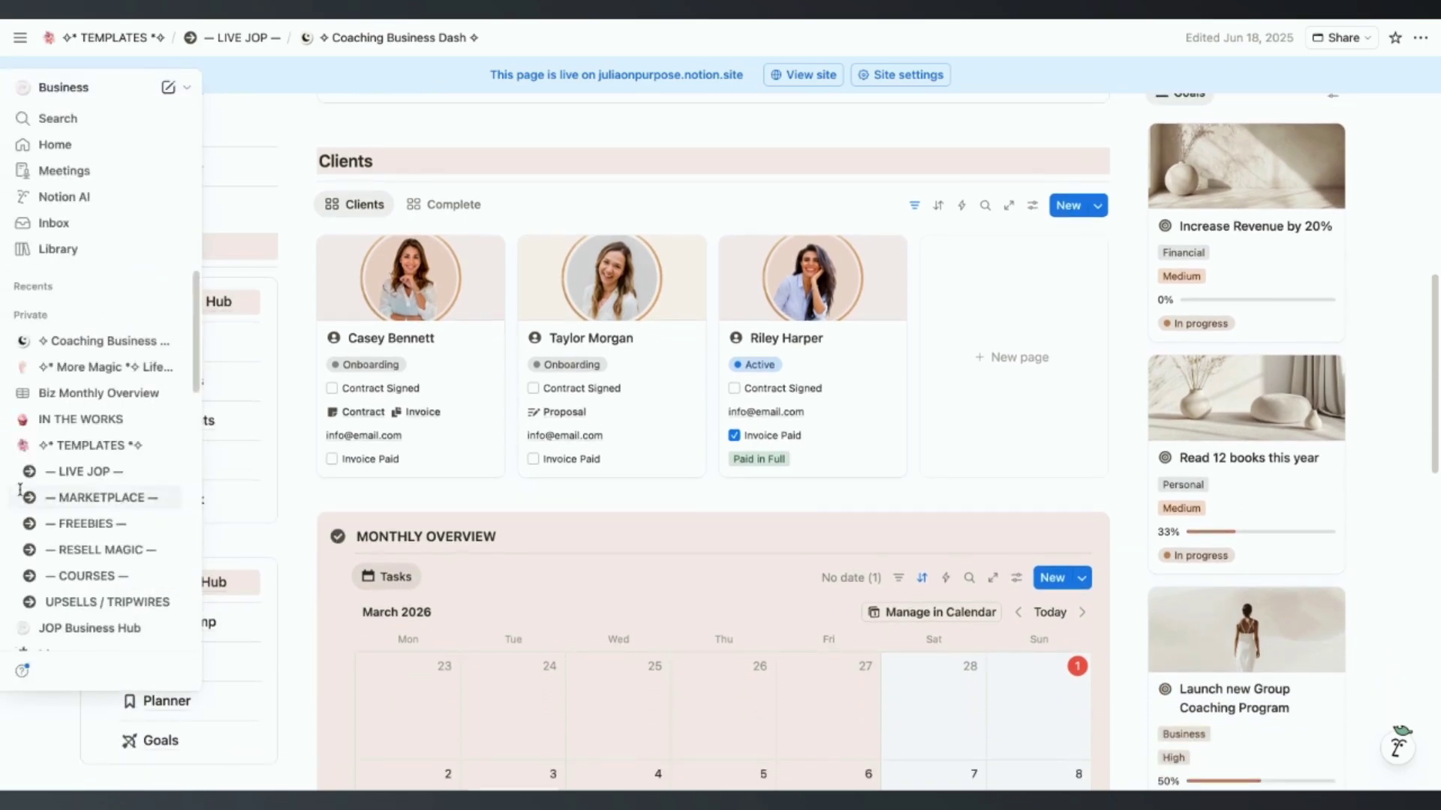
scroll(610, 375, "up", 4)
scroll(610, 361, "up", 3)
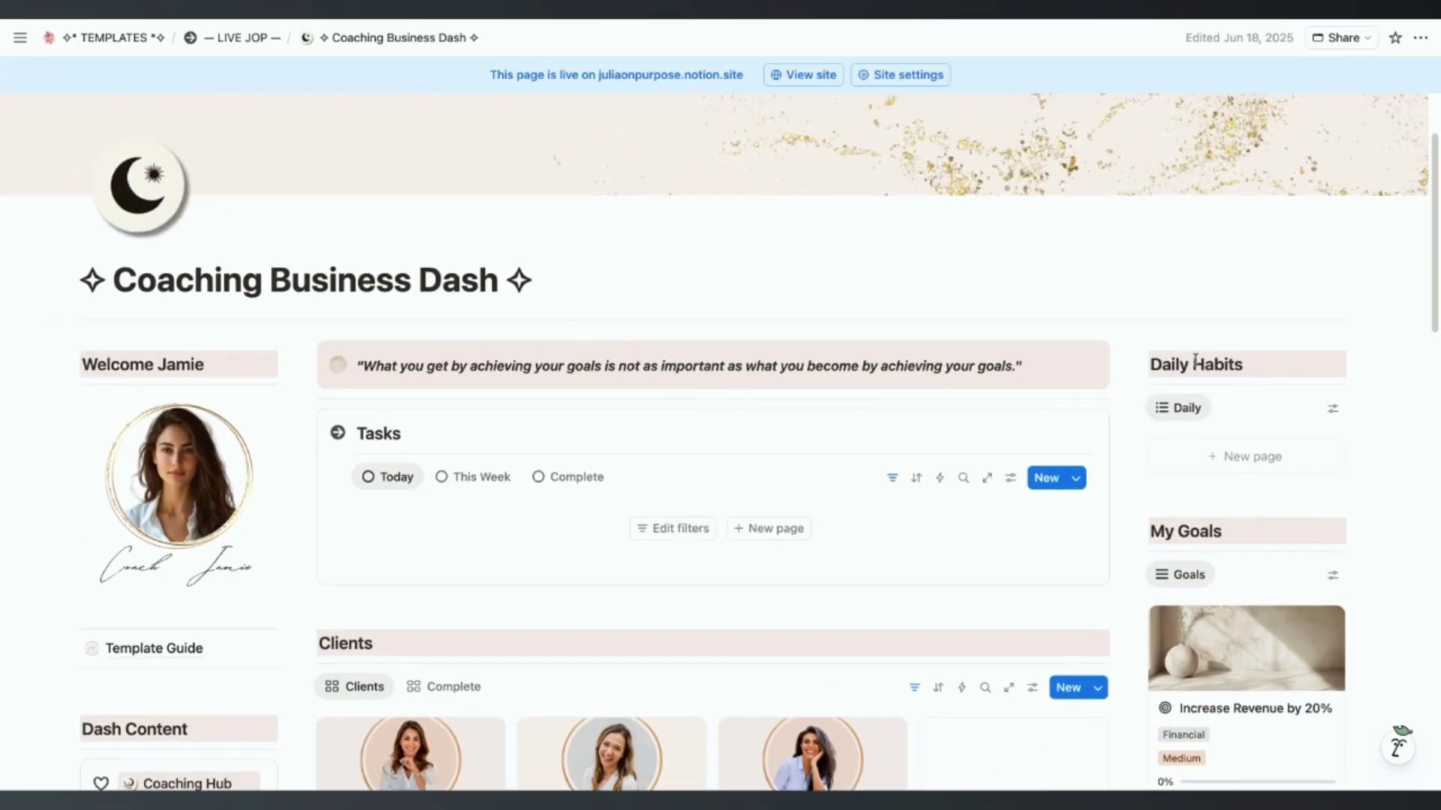
scroll(1158, 319, "down", 2)
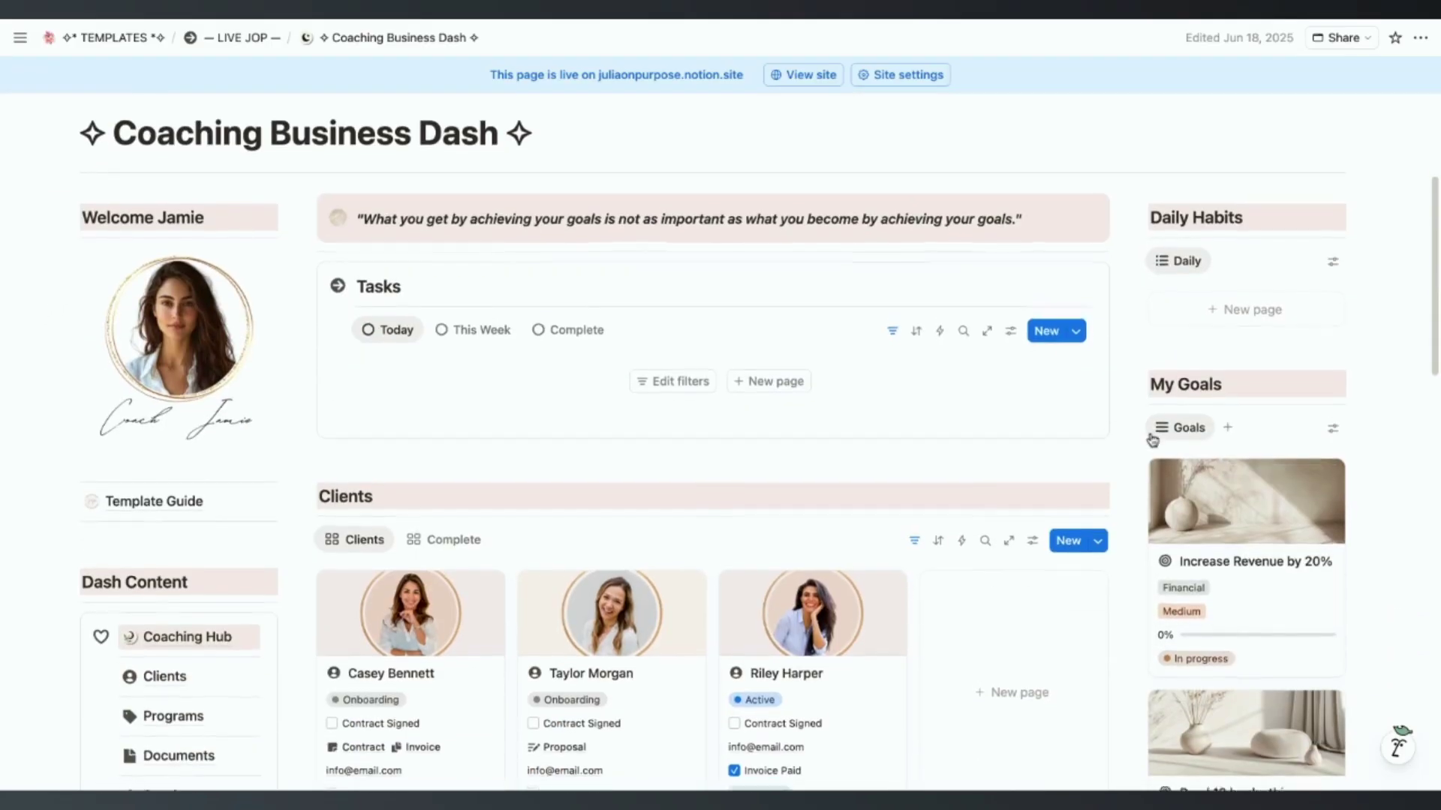
scroll(1152, 439, "up", 1)
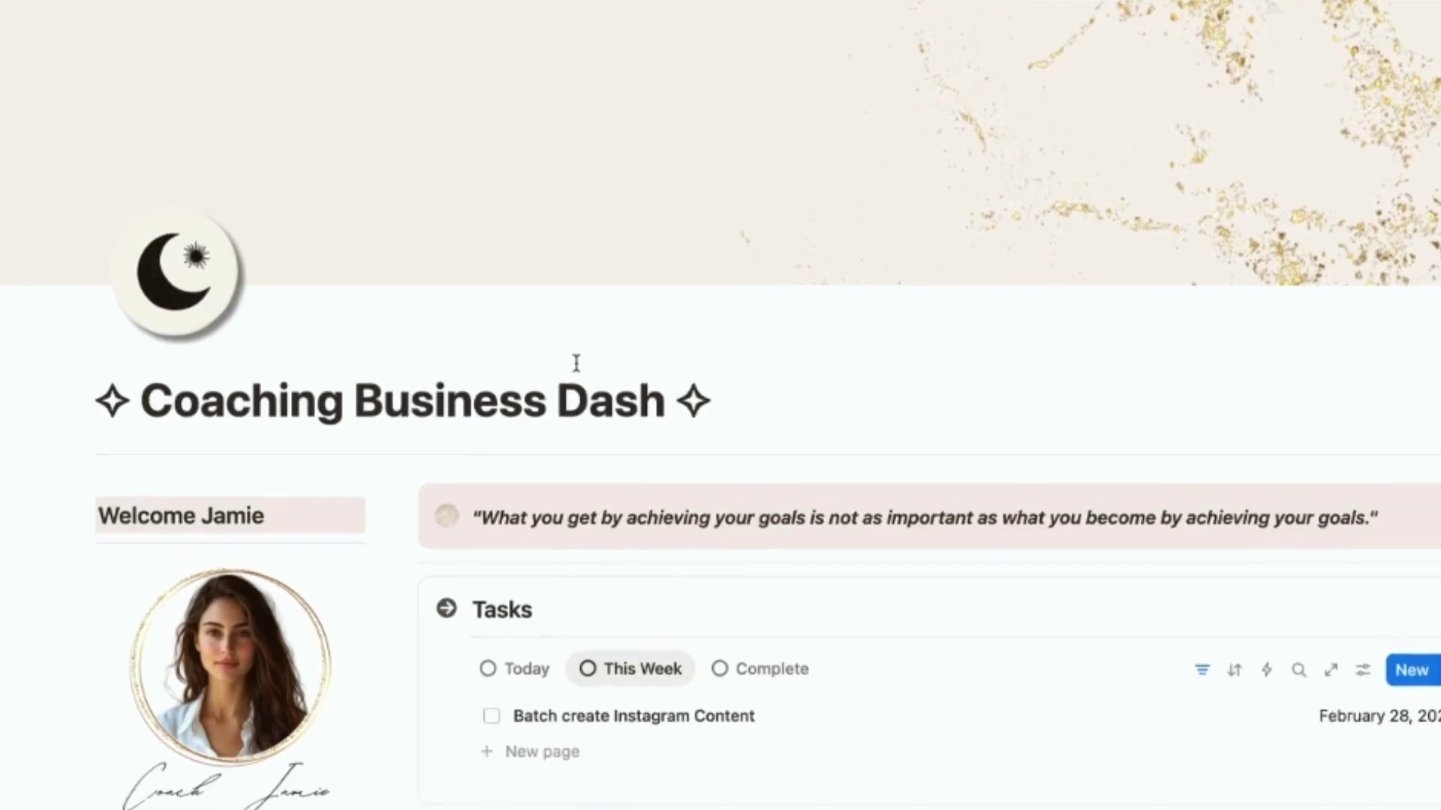
scroll(430, 344, "down", 3)
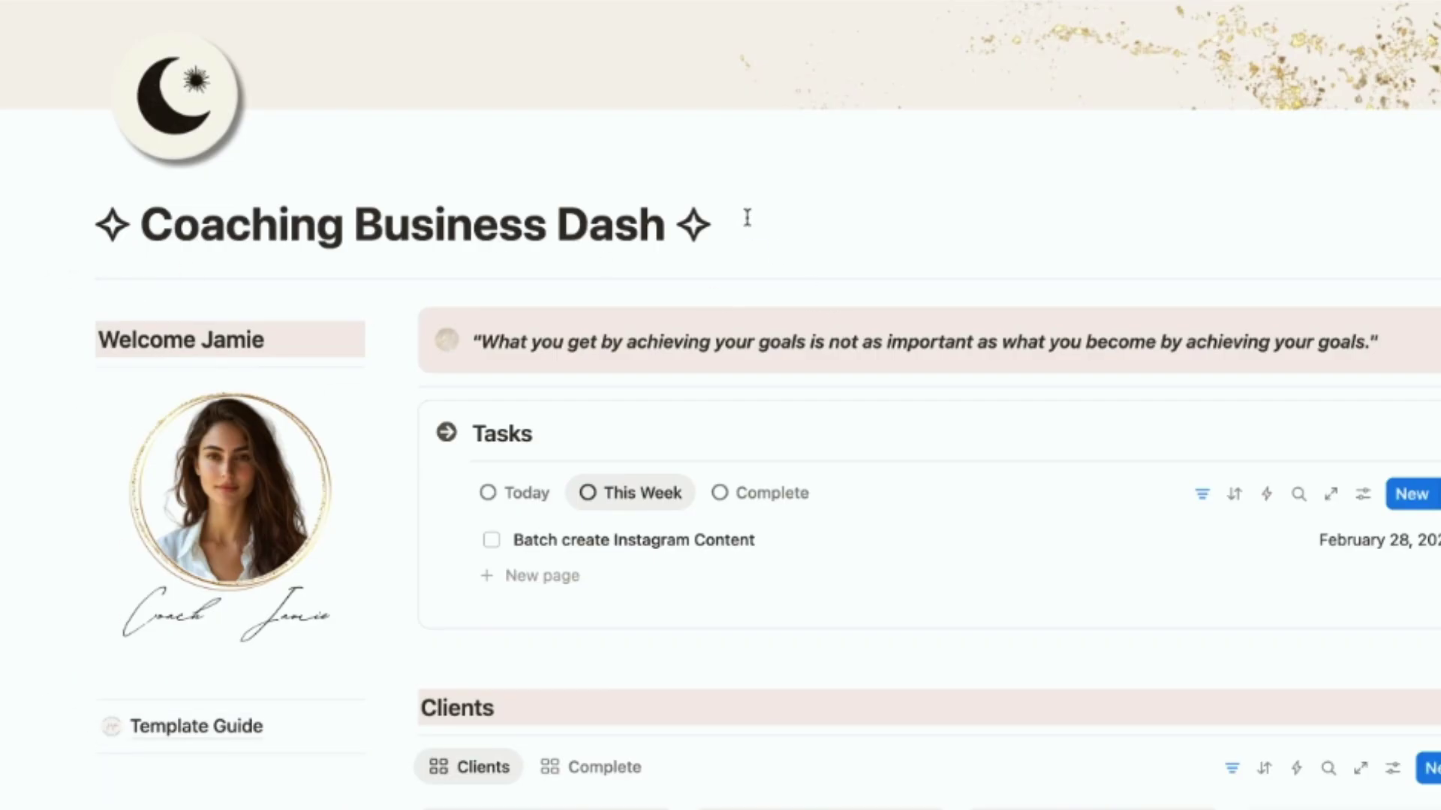
scroll(746, 218, "up", 2)
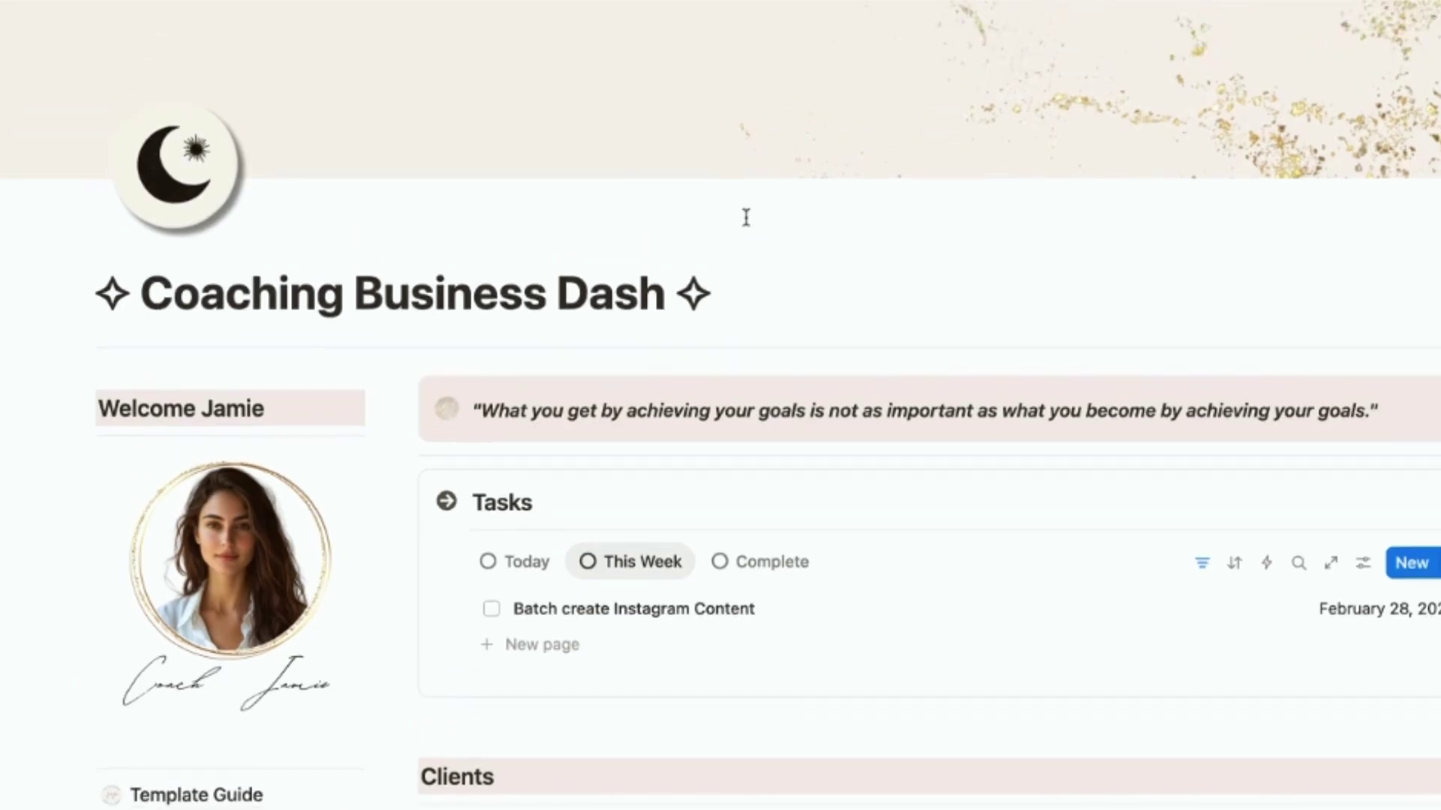